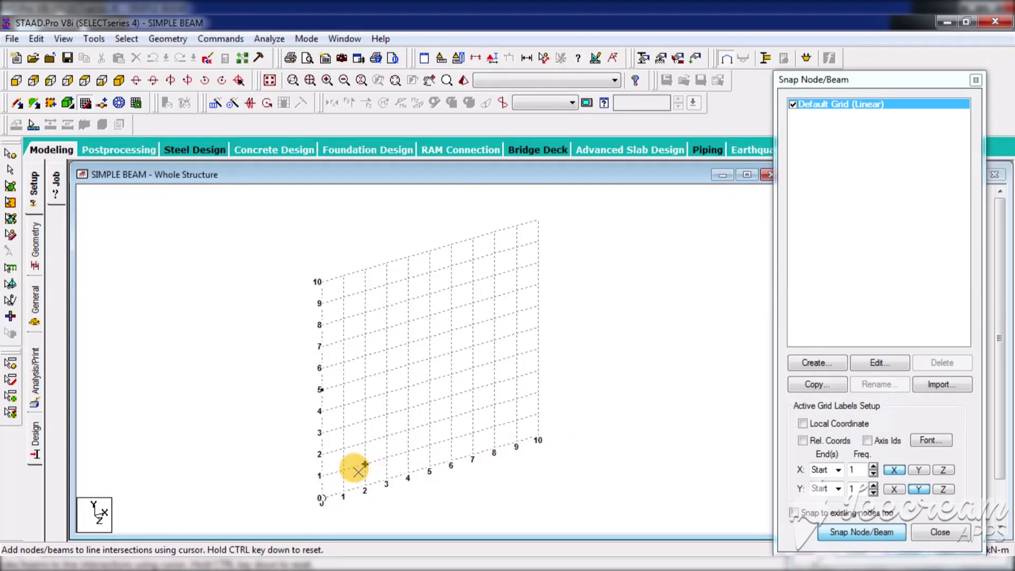
- Draw a 3 m beam on the snap grid from the origin to grid line 3 along the X axis
click(323, 497)
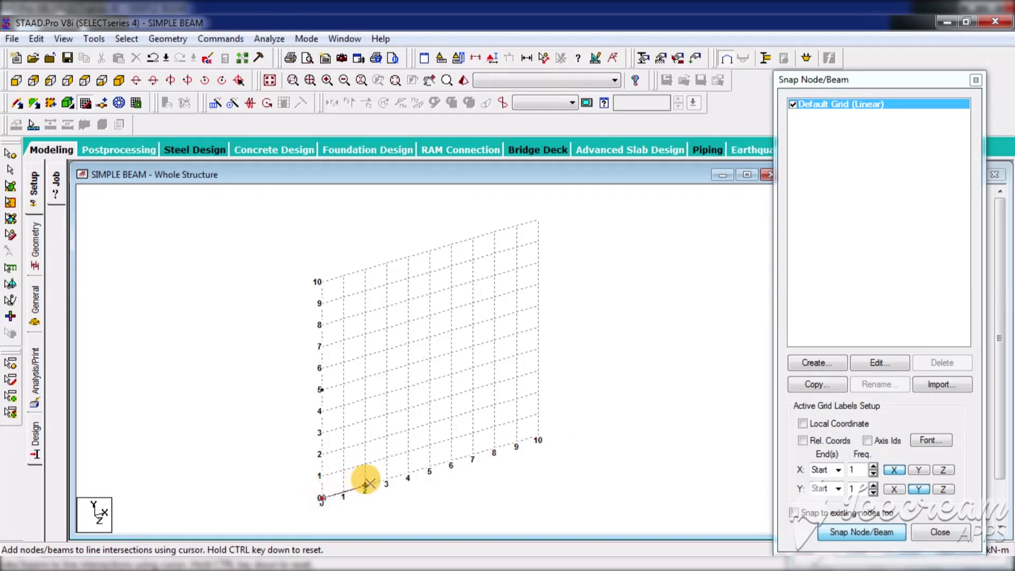
click(387, 477)
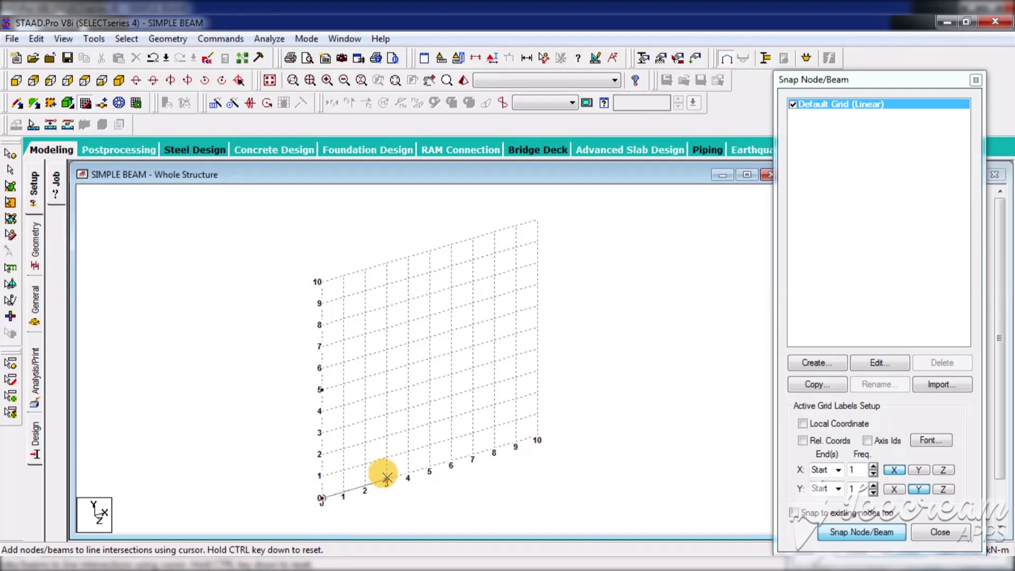
click(847, 533)
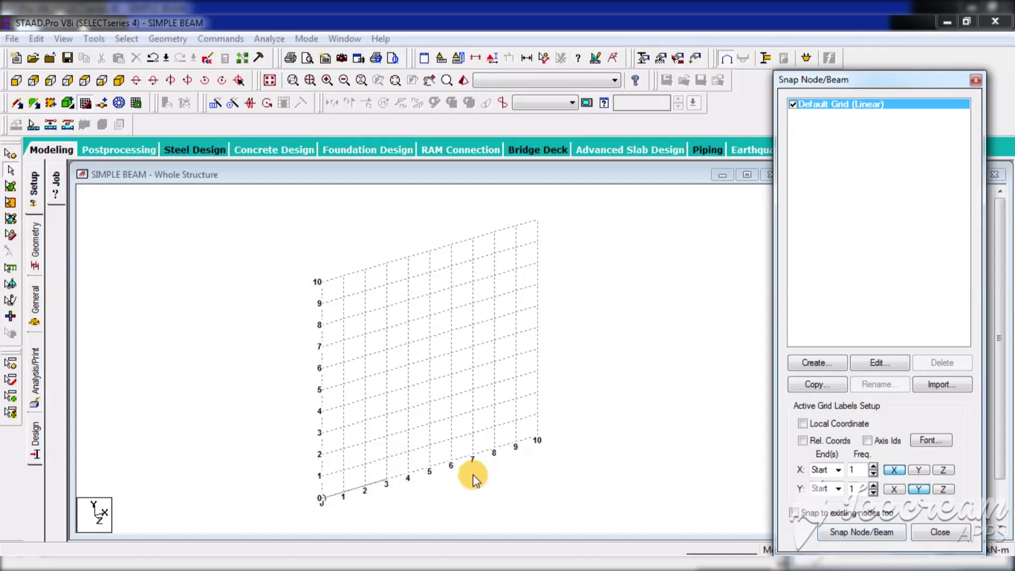
- Show the structure in front view, select the 3 m beam and close the snap grid
click(17, 80)
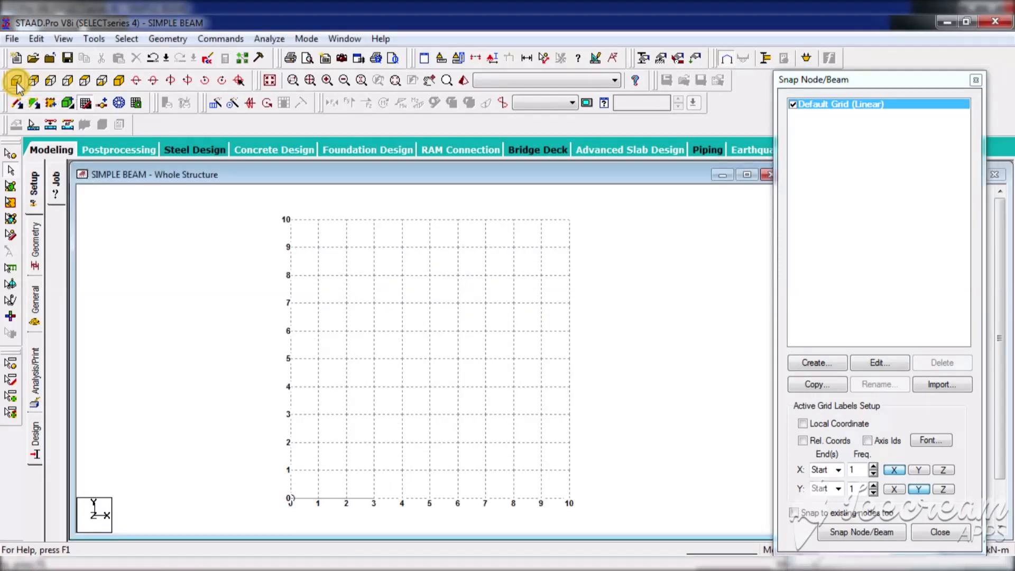
click(341, 499)
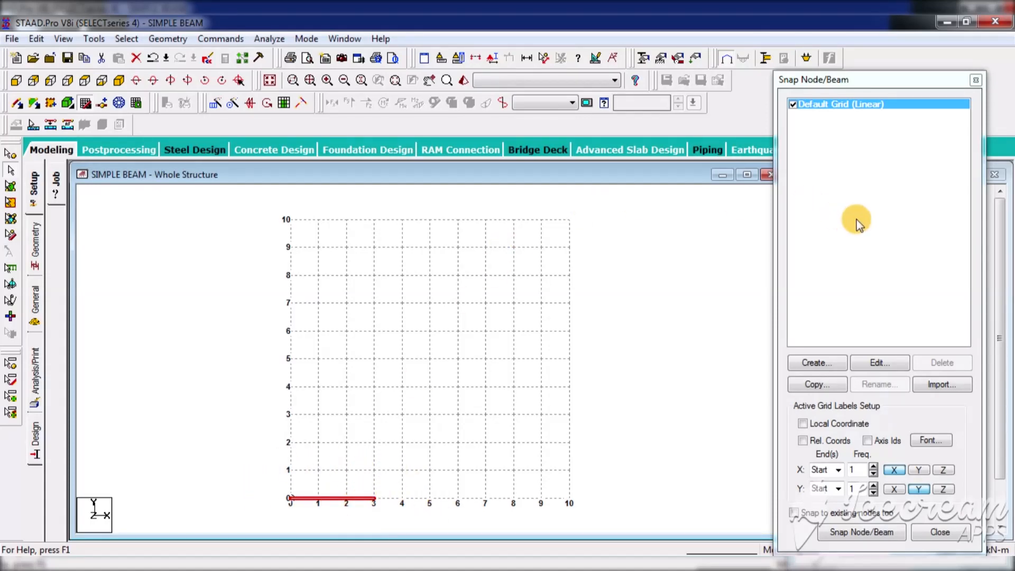
click(942, 532)
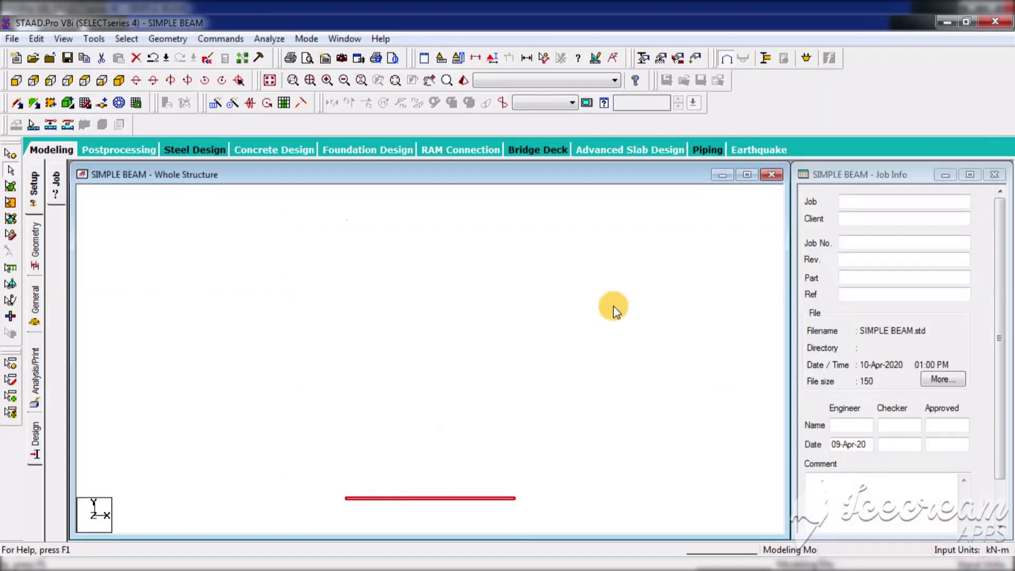
- Measure the node-to-node distance between the beam's two ends and clear the measurement
click(543, 58)
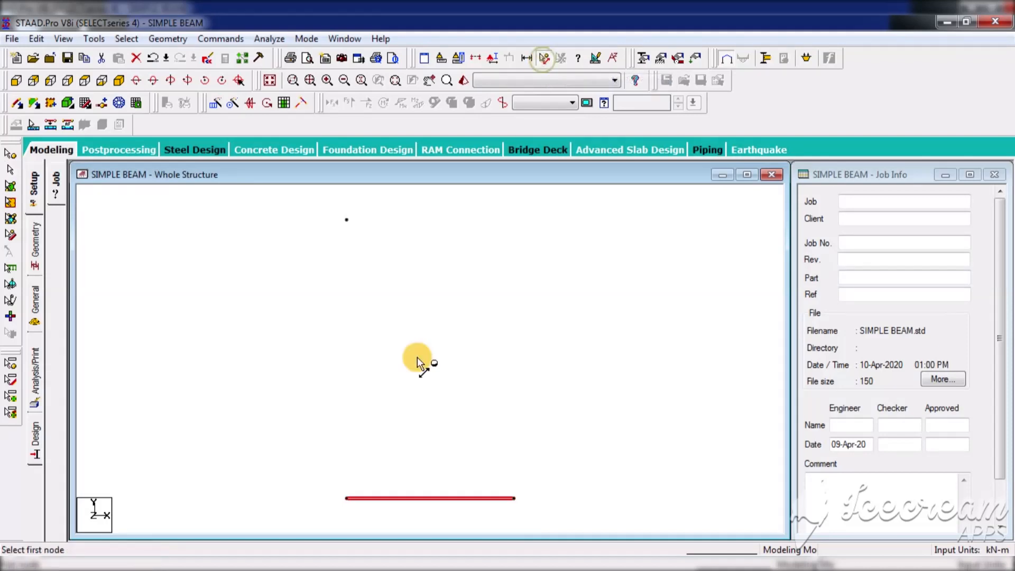
click(346, 499)
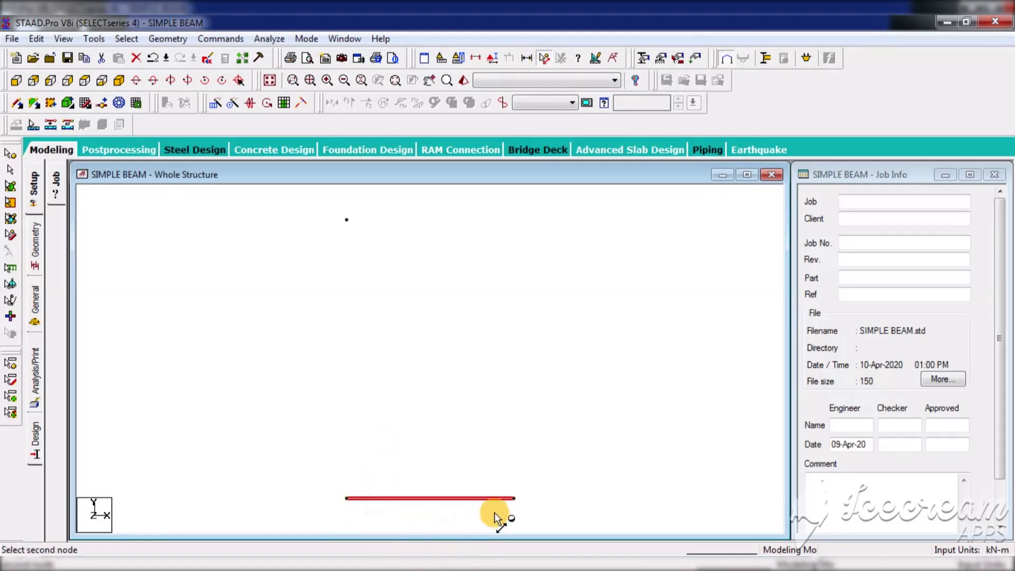
click(515, 499)
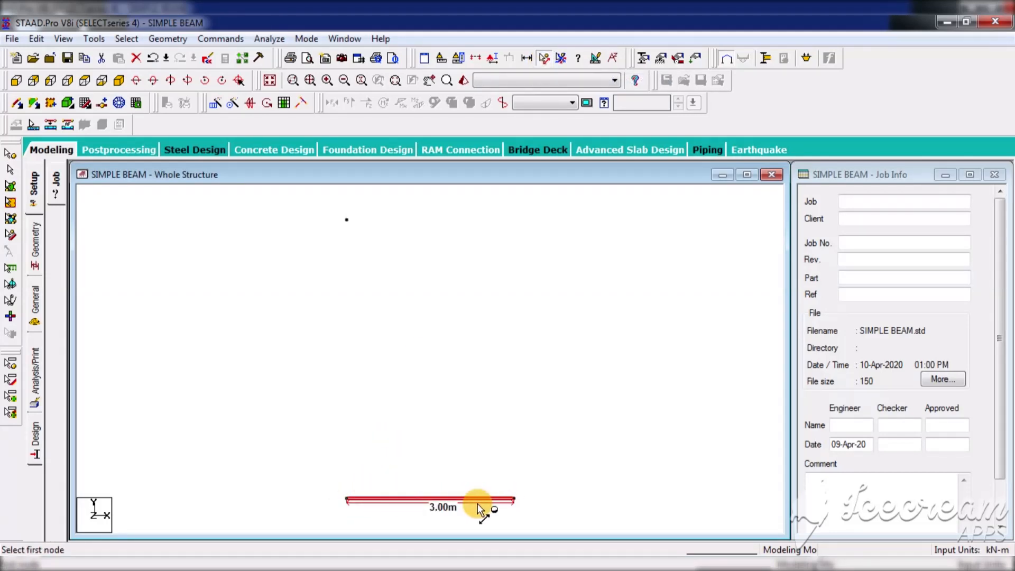
click(558, 59)
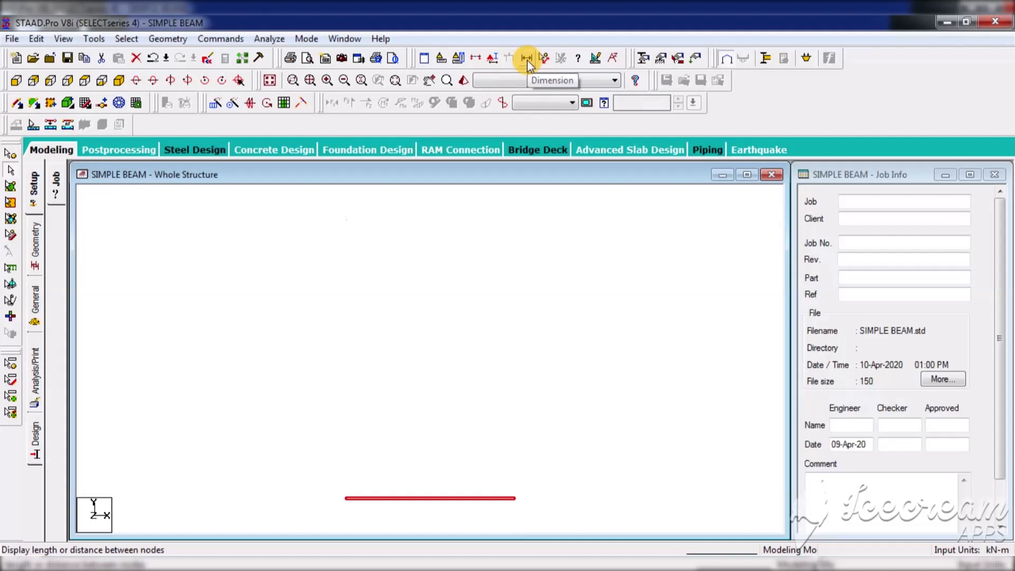
- Display the dimension of the selected beam, deselect the beam and remove the dimension from the view
click(528, 59)
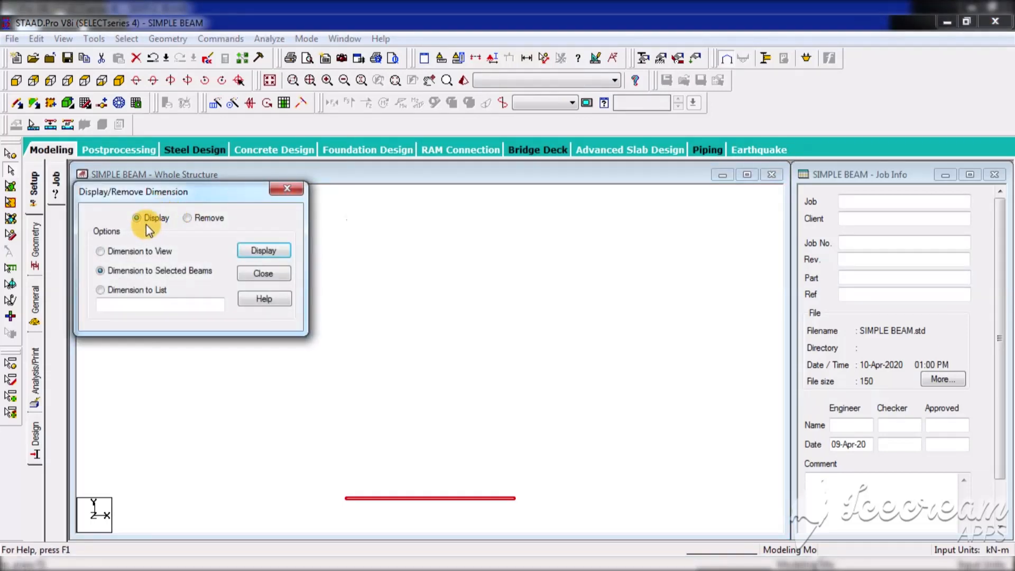
click(262, 251)
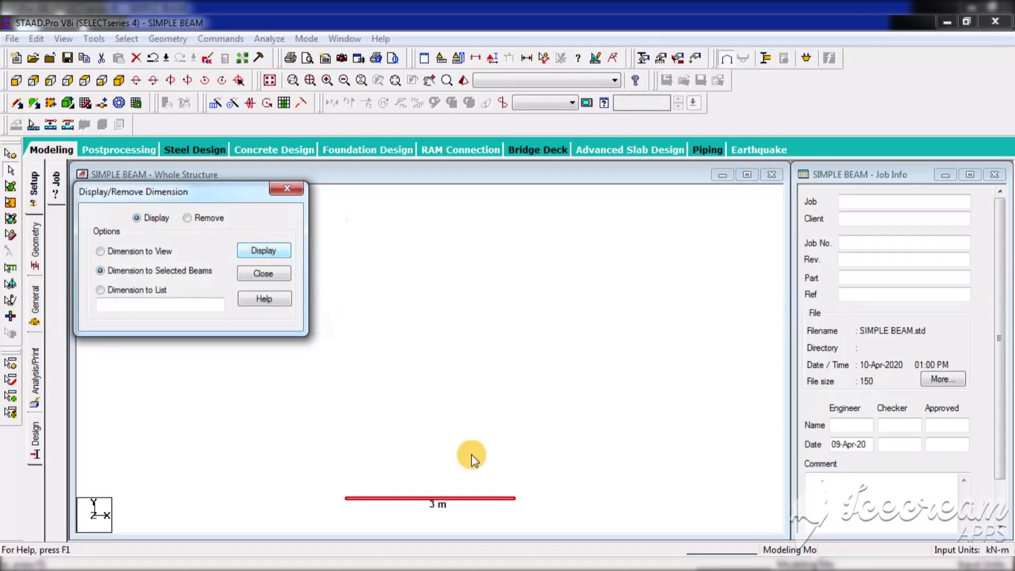
click(423, 465)
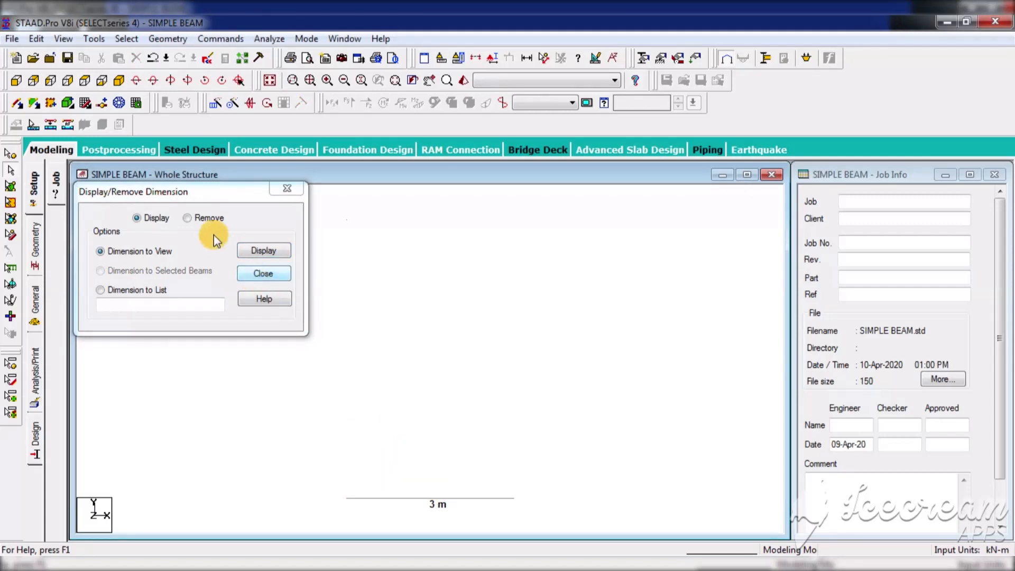
click(204, 218)
click(262, 252)
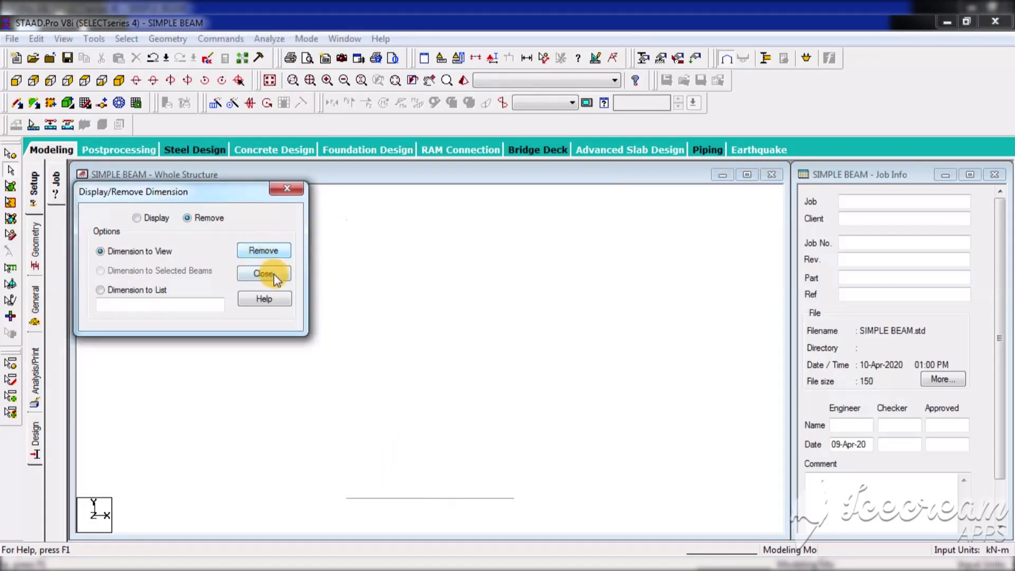
click(274, 275)
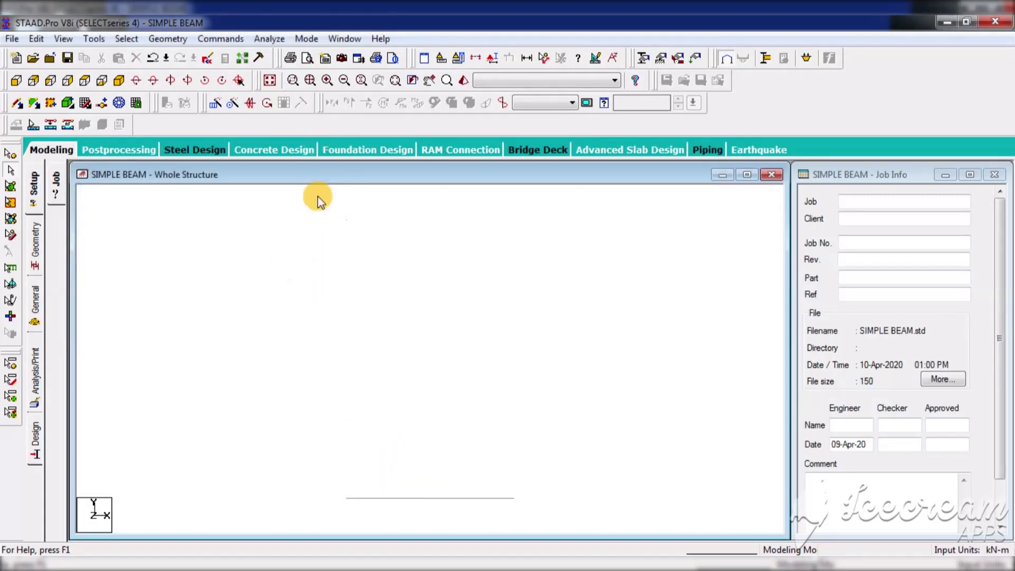
- Delete the 3 m beam and confirm the removal of its leftover nodes
drag(313, 466, 551, 517)
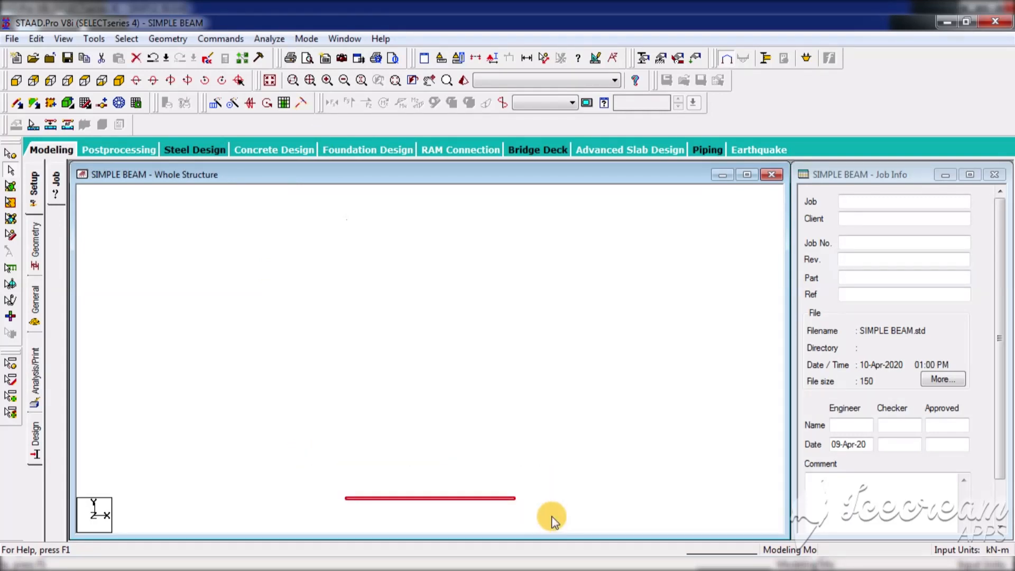
key(Delete)
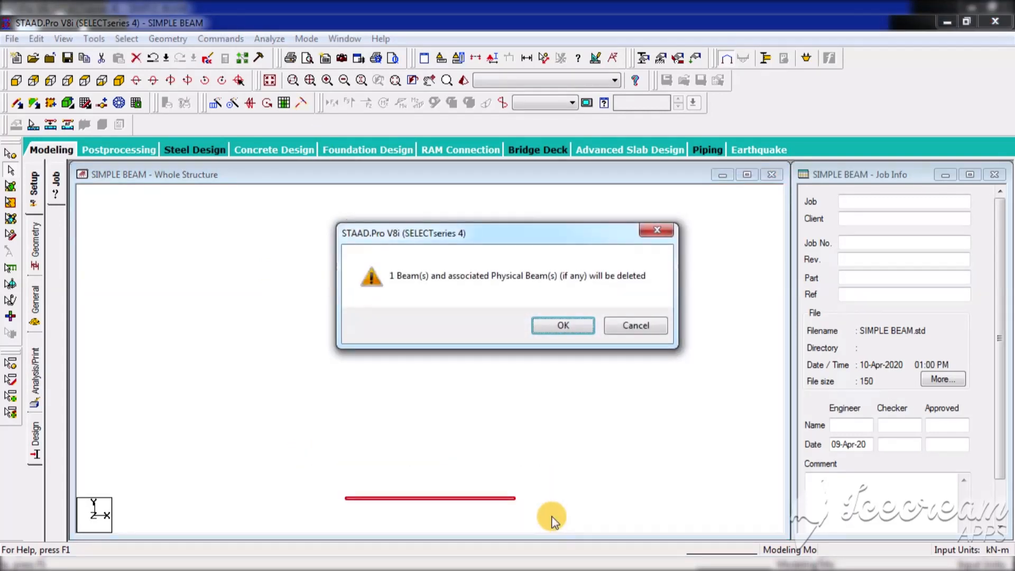
click(569, 325)
click(569, 325)
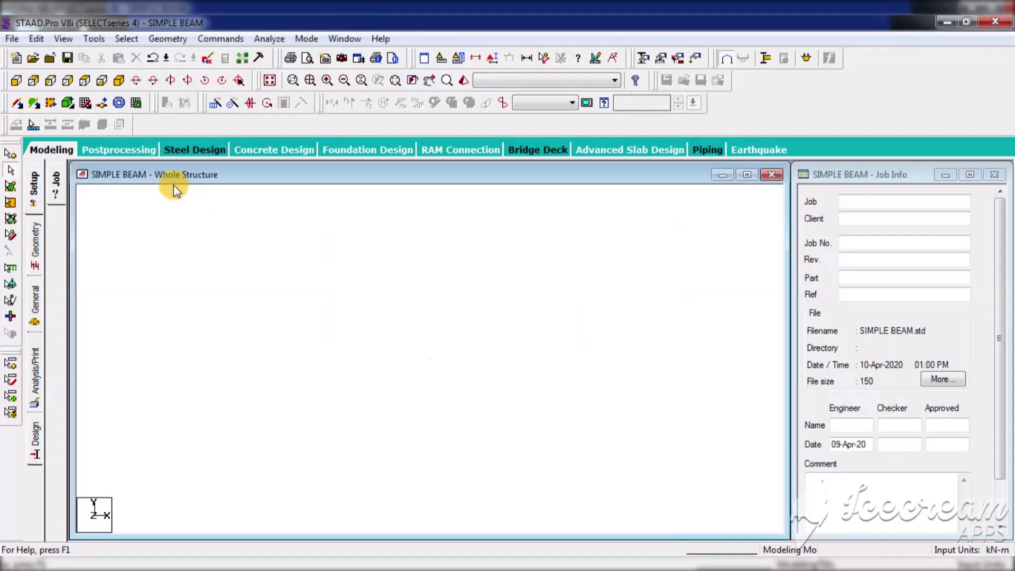
- Draw three consecutive 3 m beams on the snap grid along the X axis, with nodes at 0, 3, 6 and 9
click(85, 104)
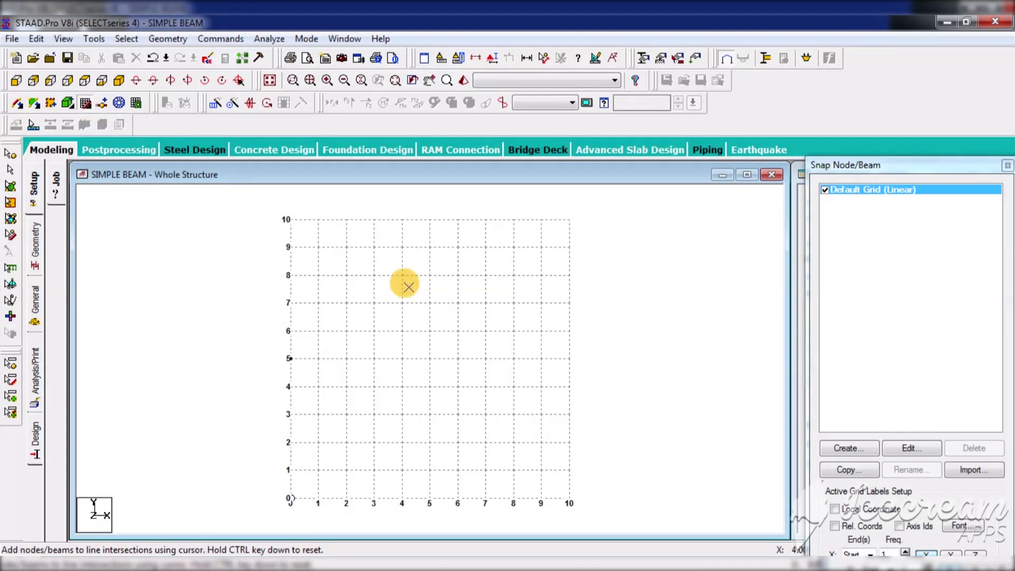
drag(909, 164, 864, 87)
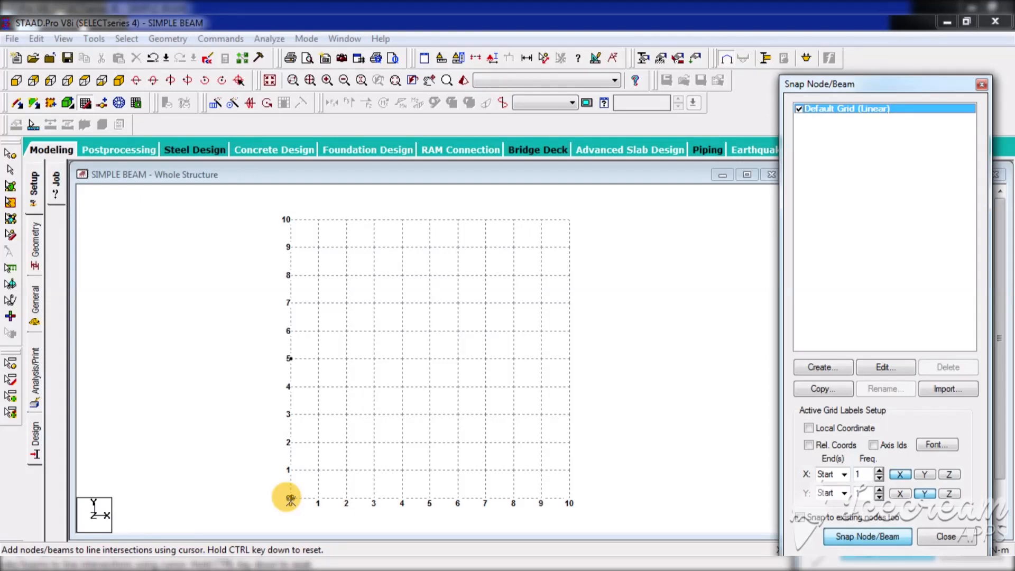
click(290, 500)
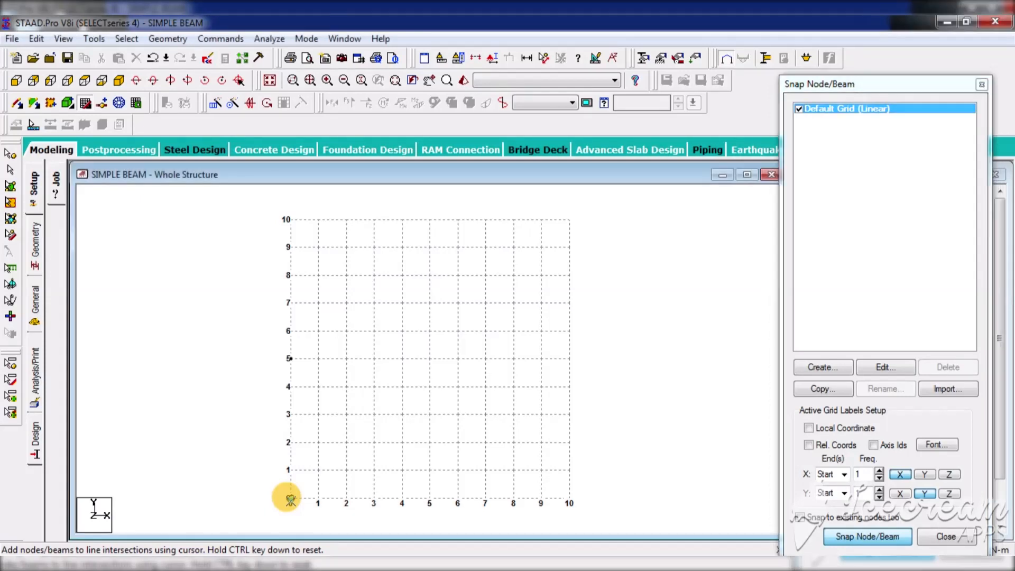
click(374, 499)
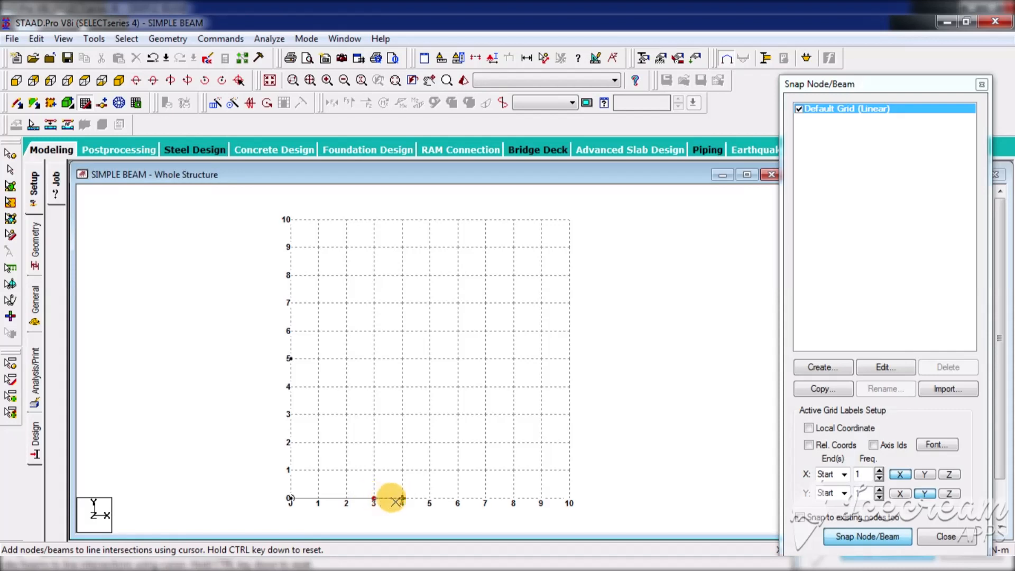
click(540, 496)
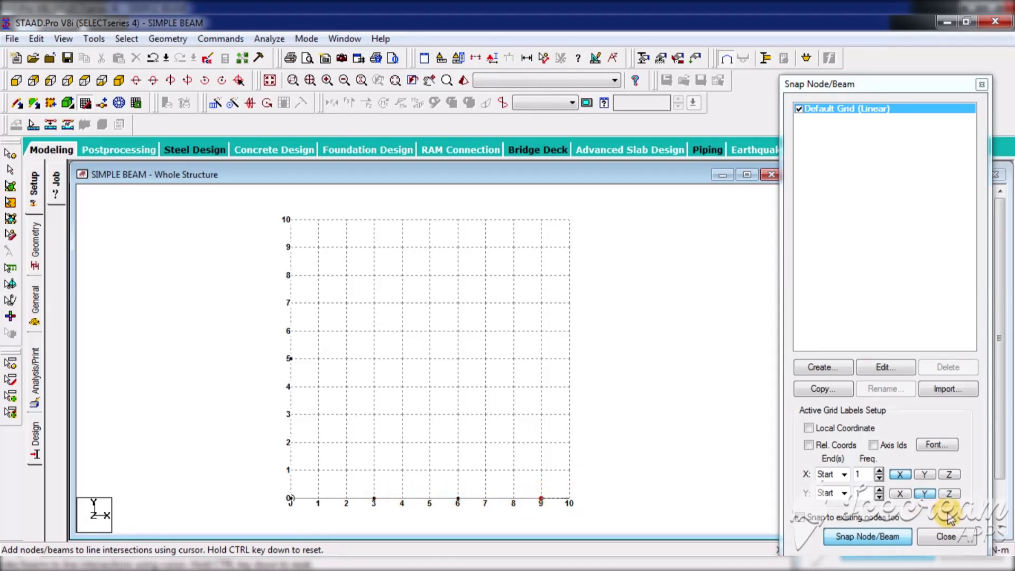
click(946, 536)
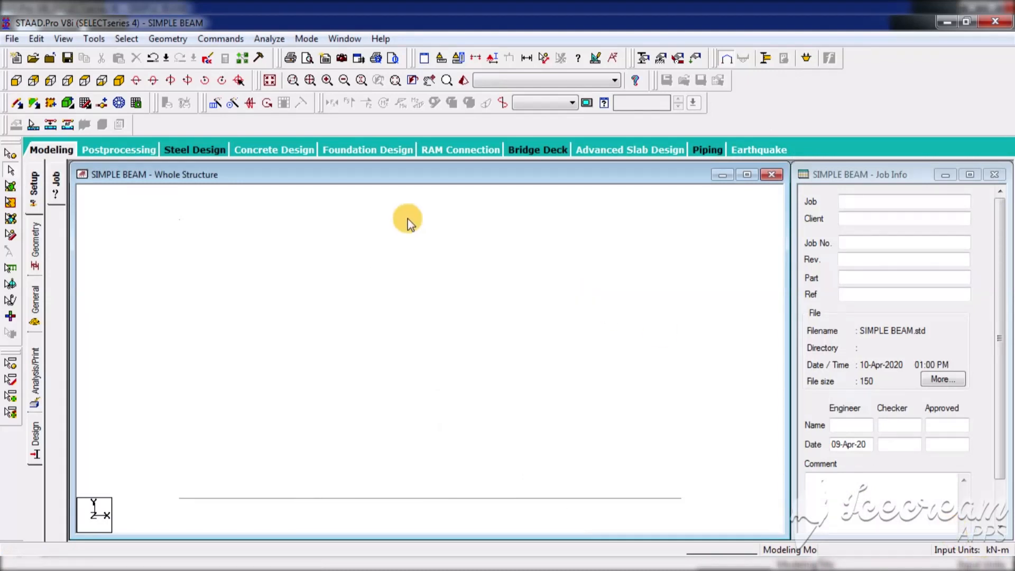
- Measure the node-to-node distance of each of the three beam spans and clear the measurements
click(544, 59)
click(180, 496)
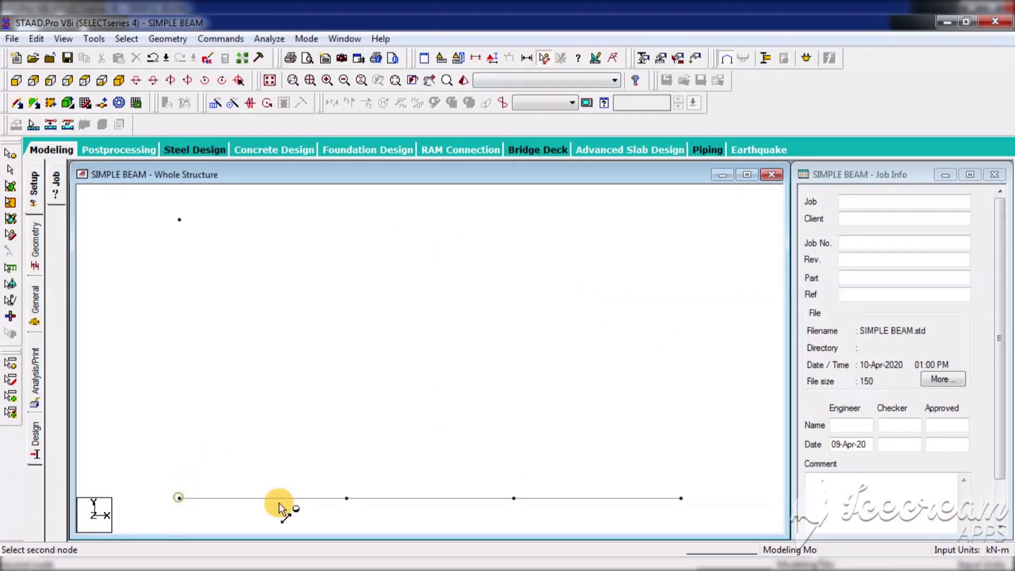
click(347, 497)
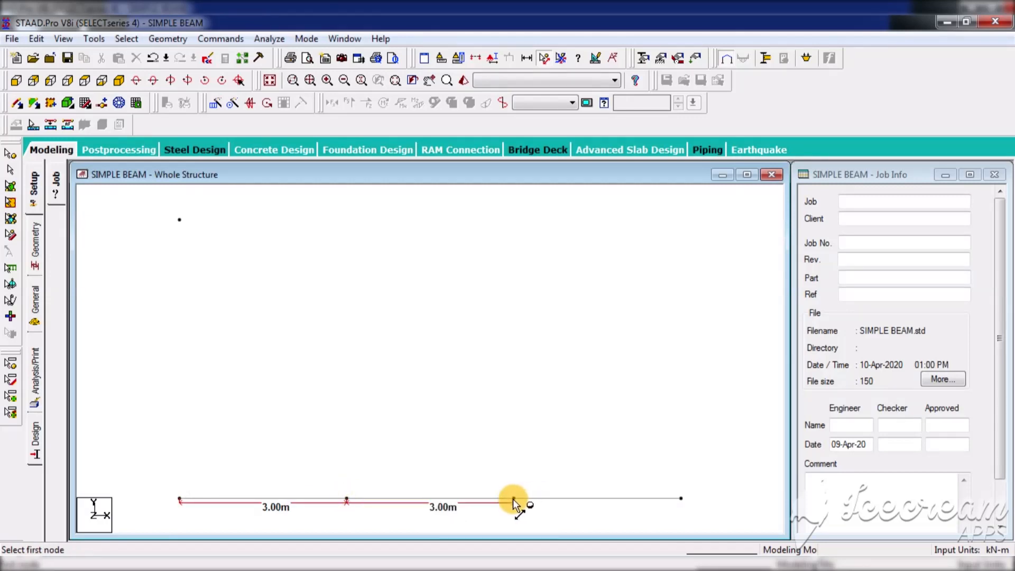
click(513, 499)
click(680, 497)
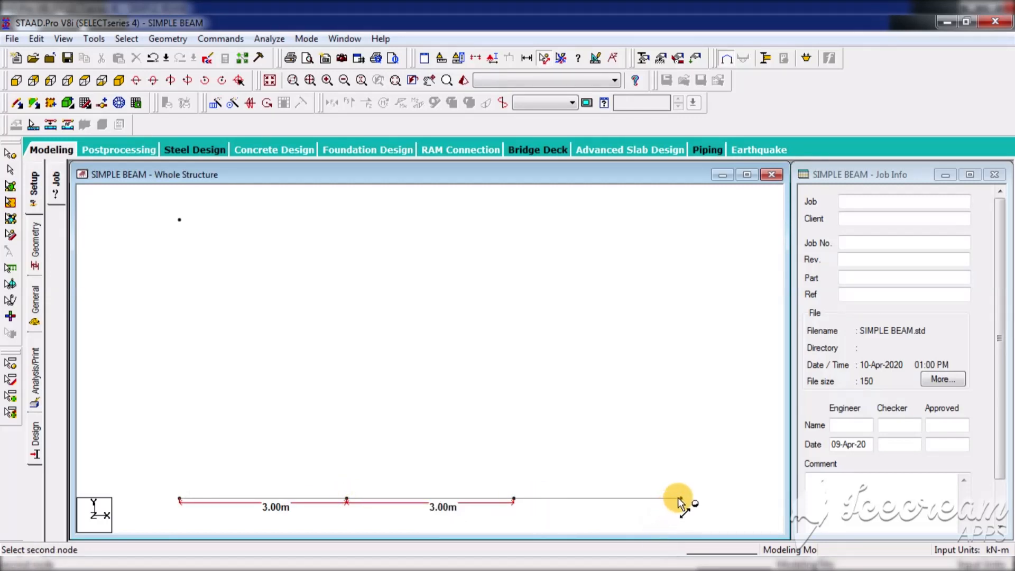
click(562, 58)
- Measure the overall distance between the first and last nodes of the beam line and clear the measurement
click(543, 58)
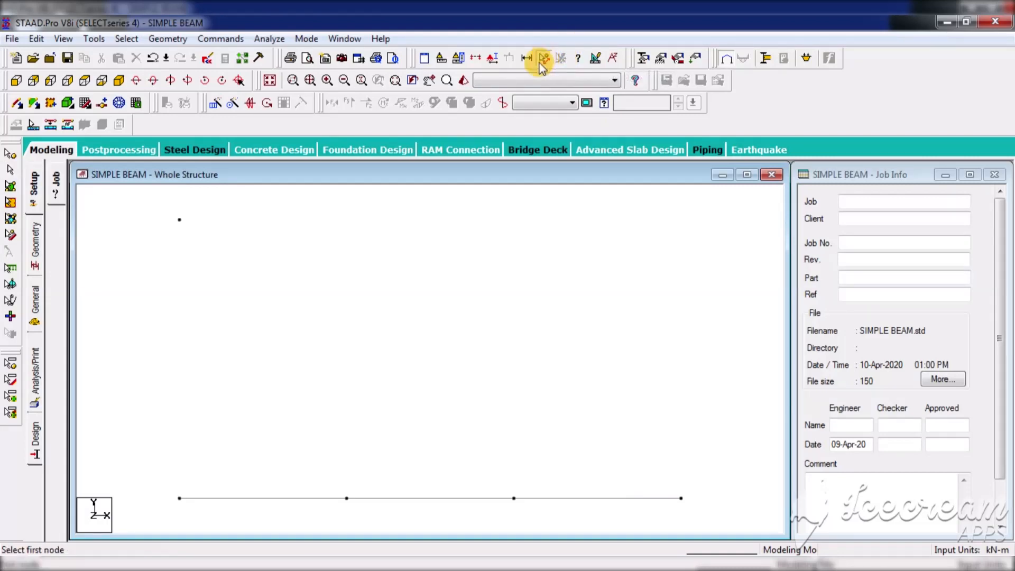
click(180, 497)
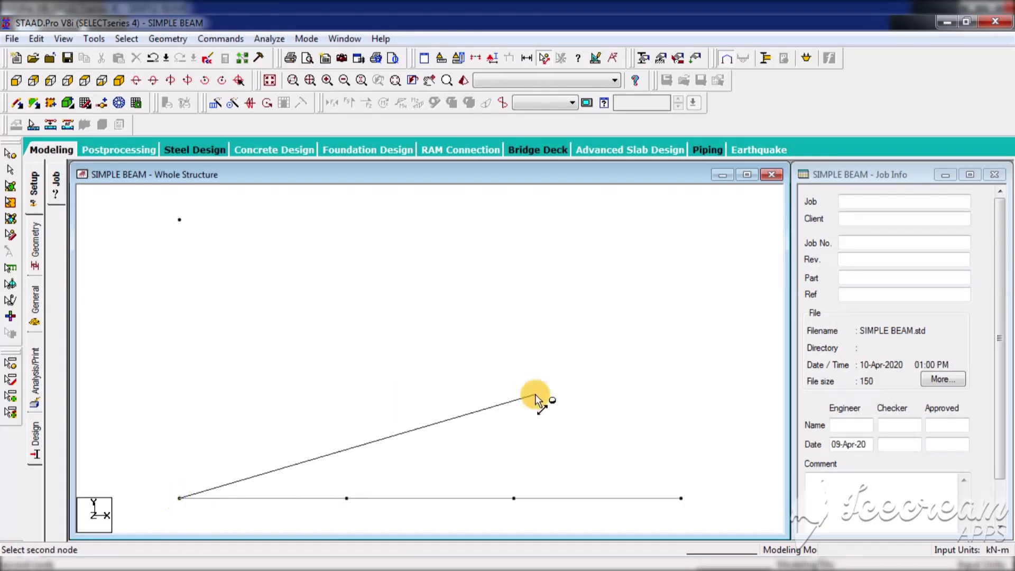
click(681, 499)
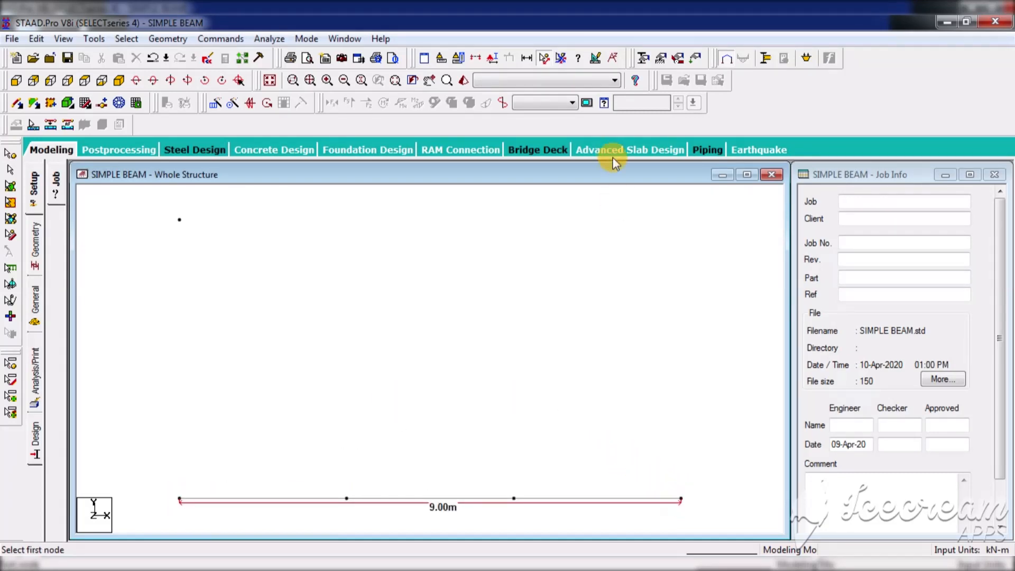
click(566, 58)
- Display the dimensions of all beams with Dimension to View, and remove them again
click(532, 59)
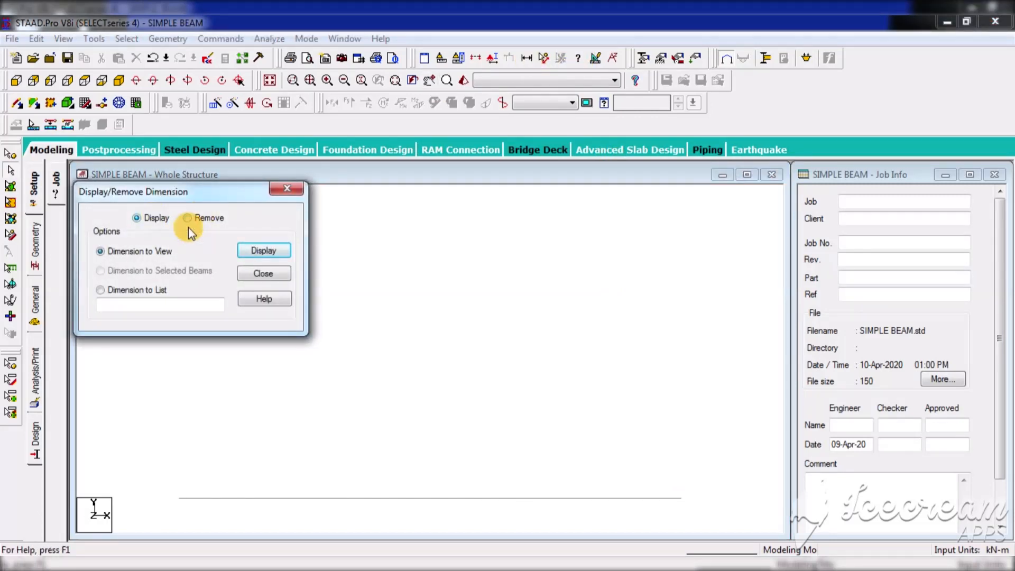
click(281, 253)
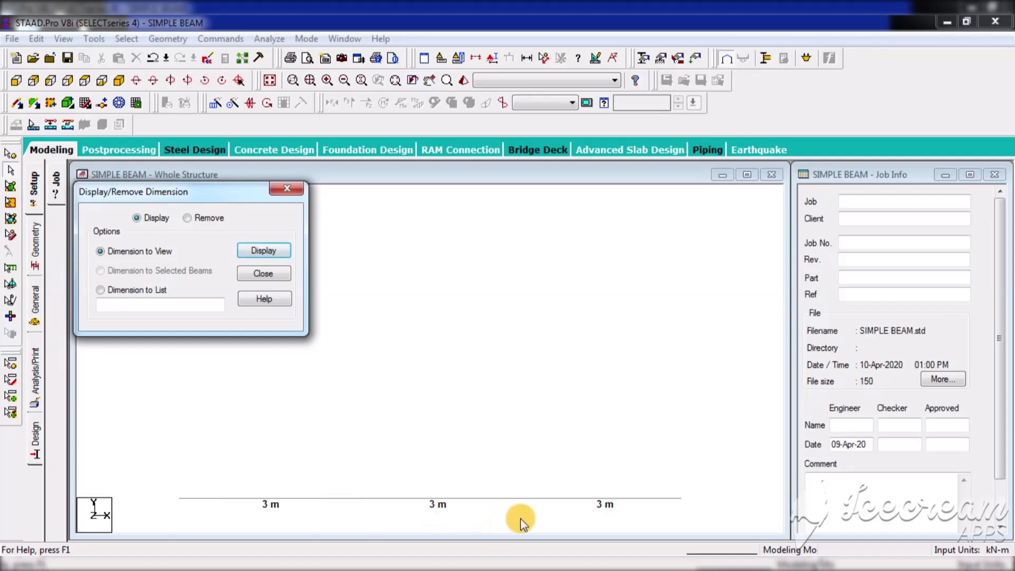
drag(223, 197, 271, 204)
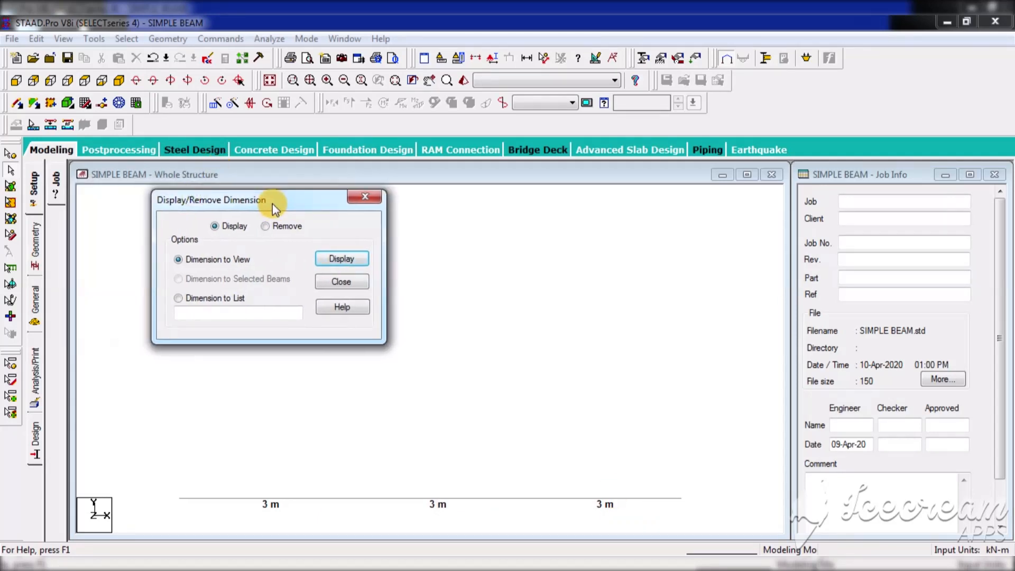
click(278, 229)
click(339, 259)
click(340, 281)
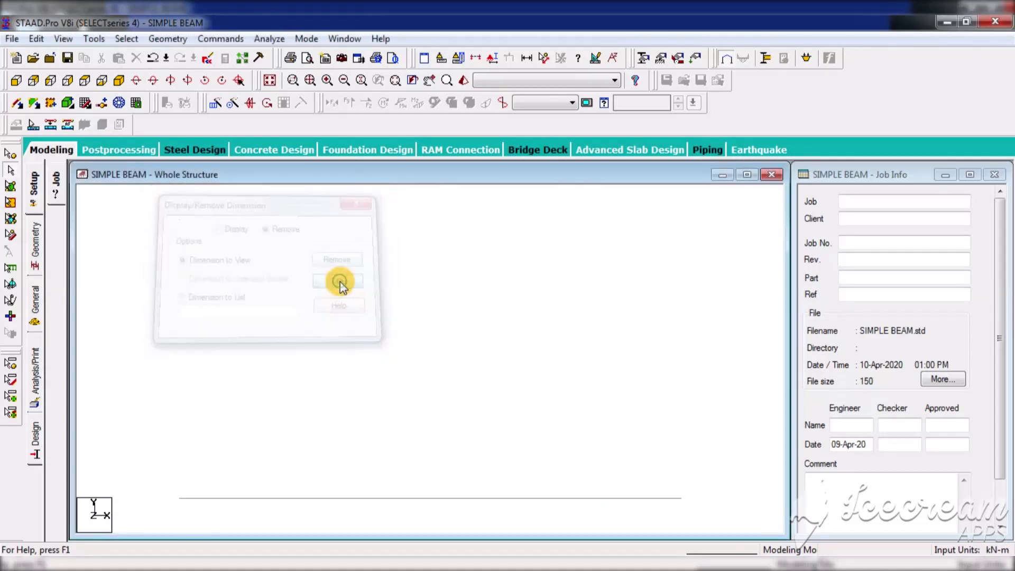
- Delete all beams in the model together with the nodes left unattached
key(ctrl+a)
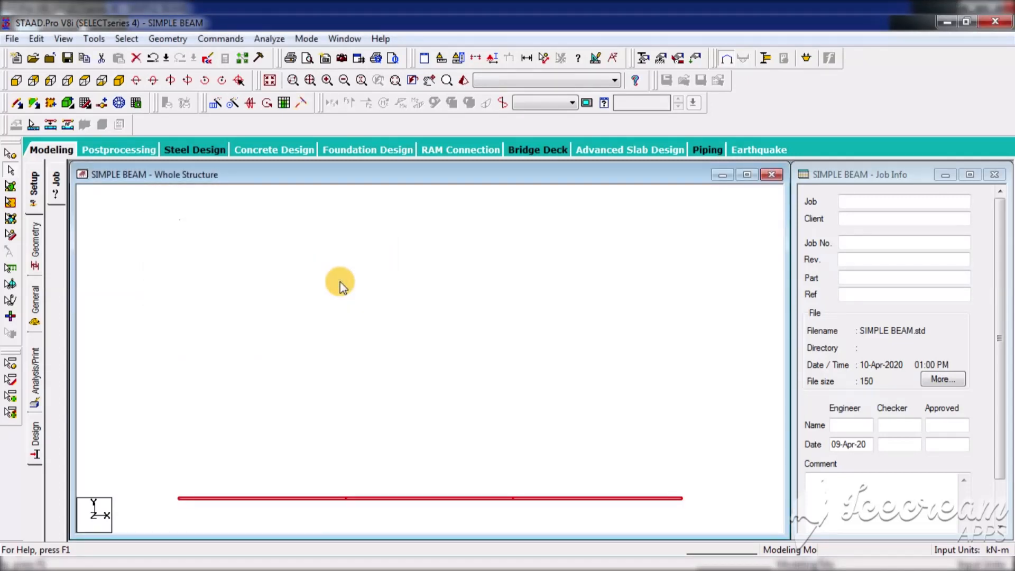
key(Delete)
key(Return)
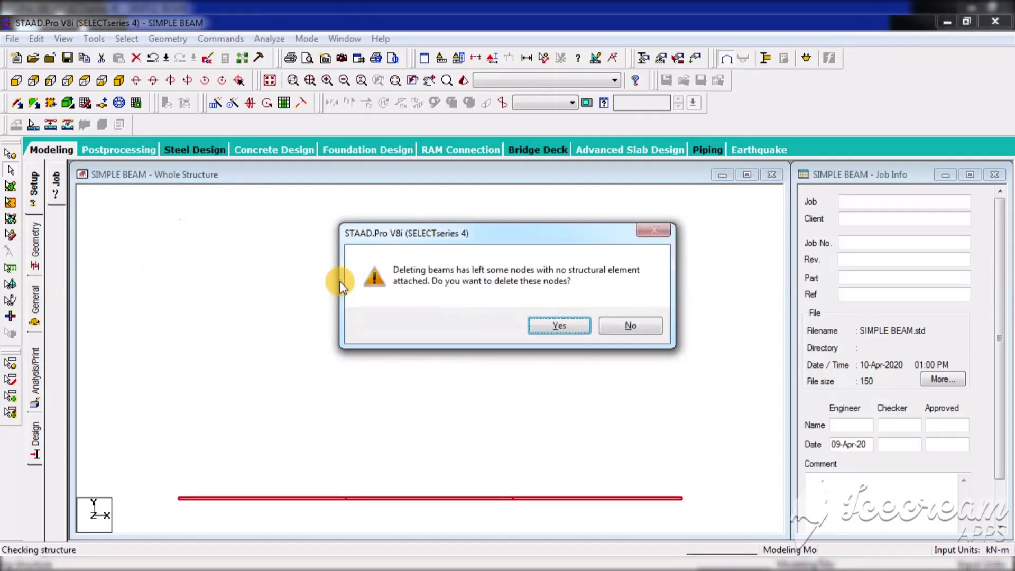
key(Return)
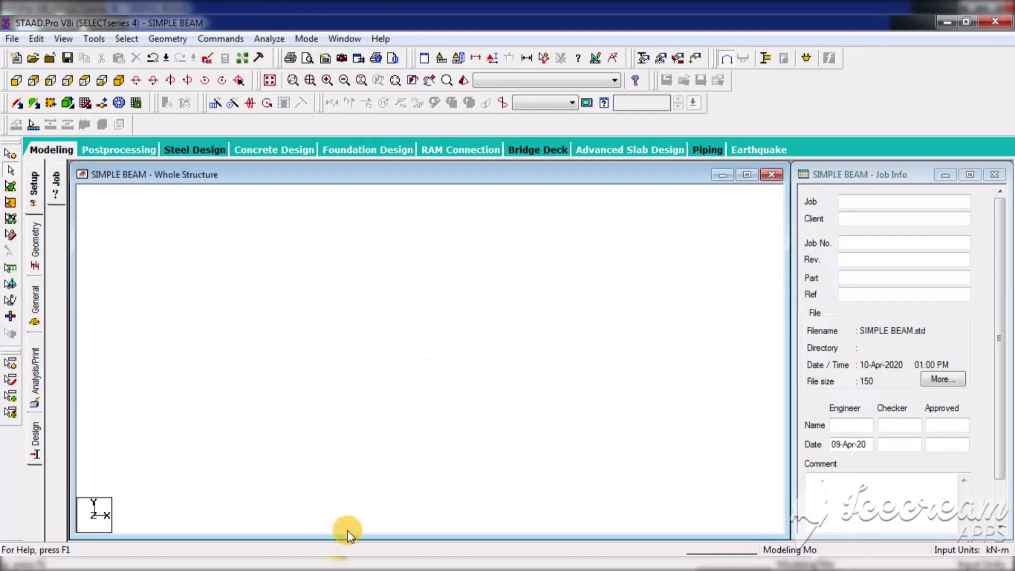
- Switch to the GRID topic list in Notepad, highlight SINGLE BAY FRAME SINGLE STOREYED, and return to STAAD.Pro
mouse_move(347, 560)
click(294, 487)
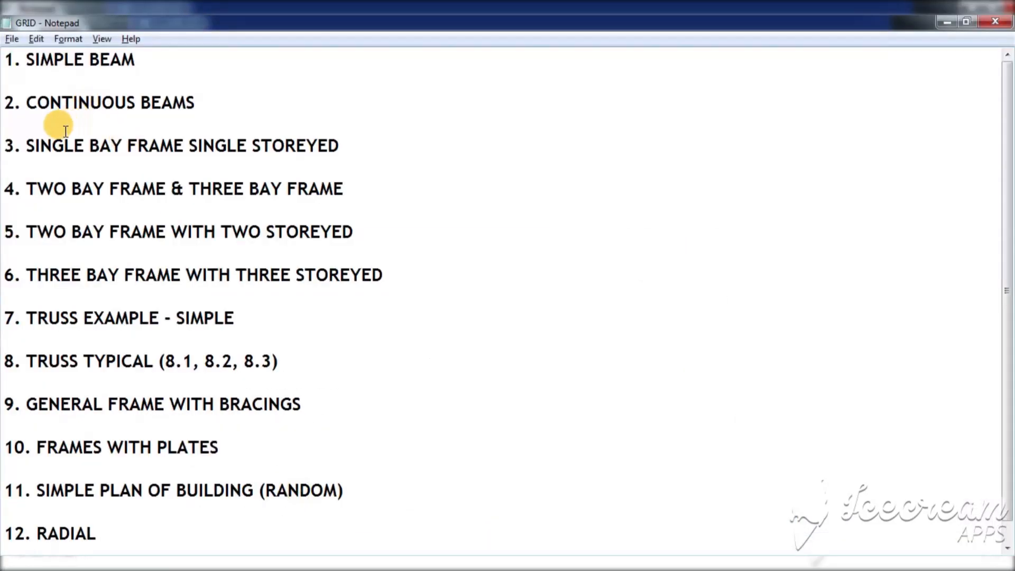
drag(24, 145, 337, 142)
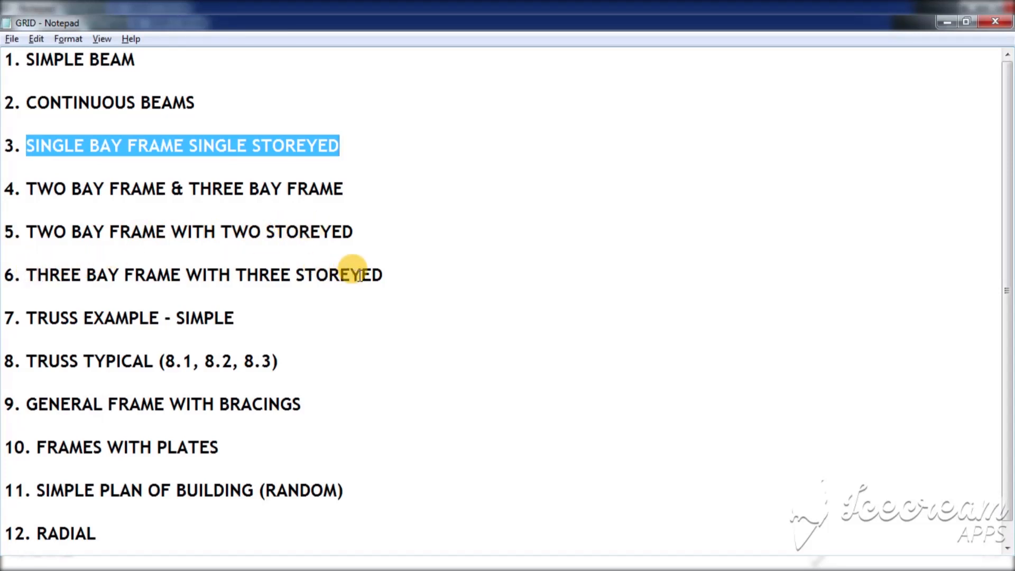
click(947, 22)
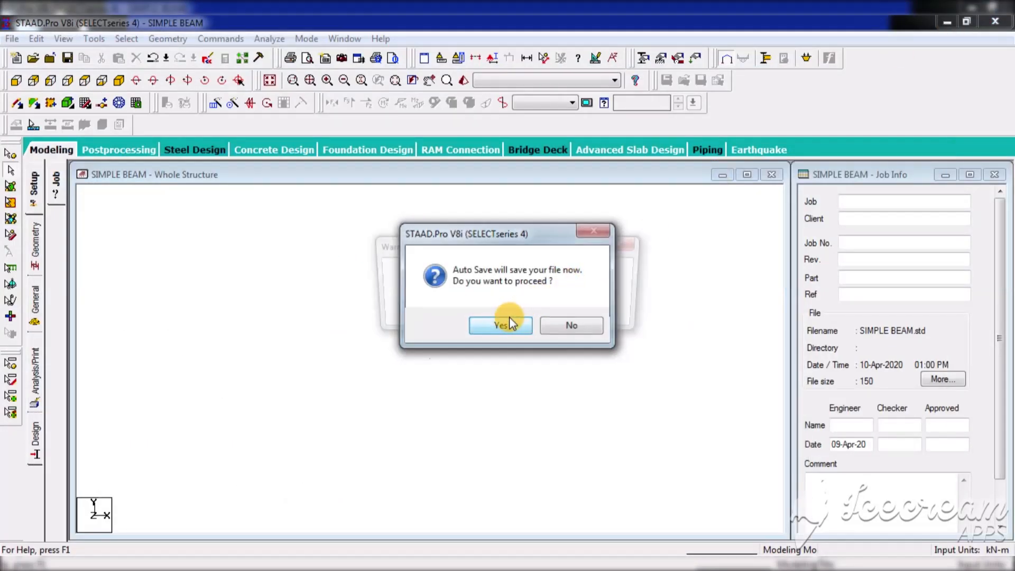
- Let Auto Save store the file and display the default linear snap grid for adding nodes and beams
click(509, 316)
click(436, 314)
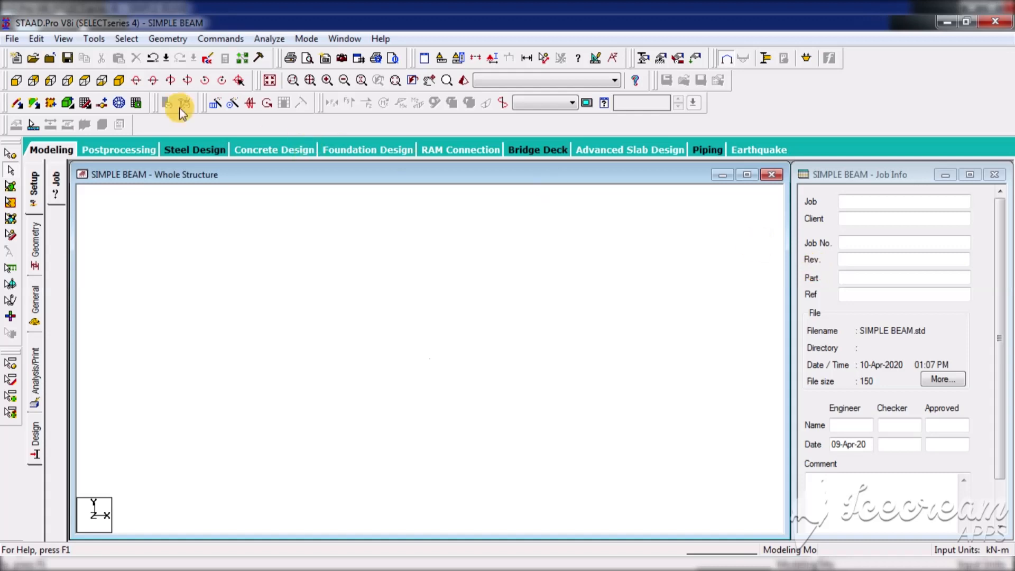
click(84, 103)
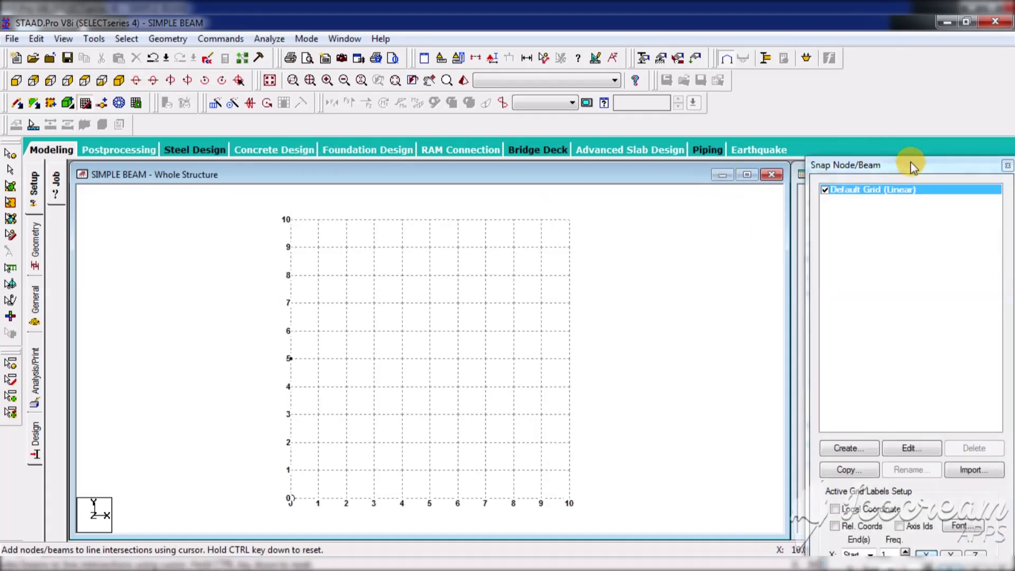
drag(913, 167, 897, 72)
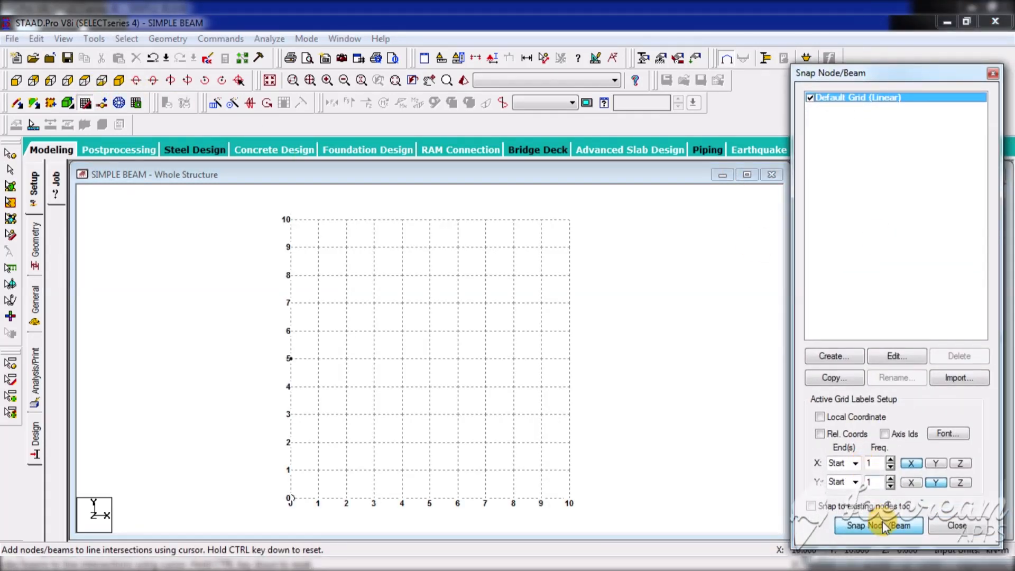
- Draw a single-bay, single-storey frame 3 m wide and 3 m high on the grid, starting at the origin
click(290, 498)
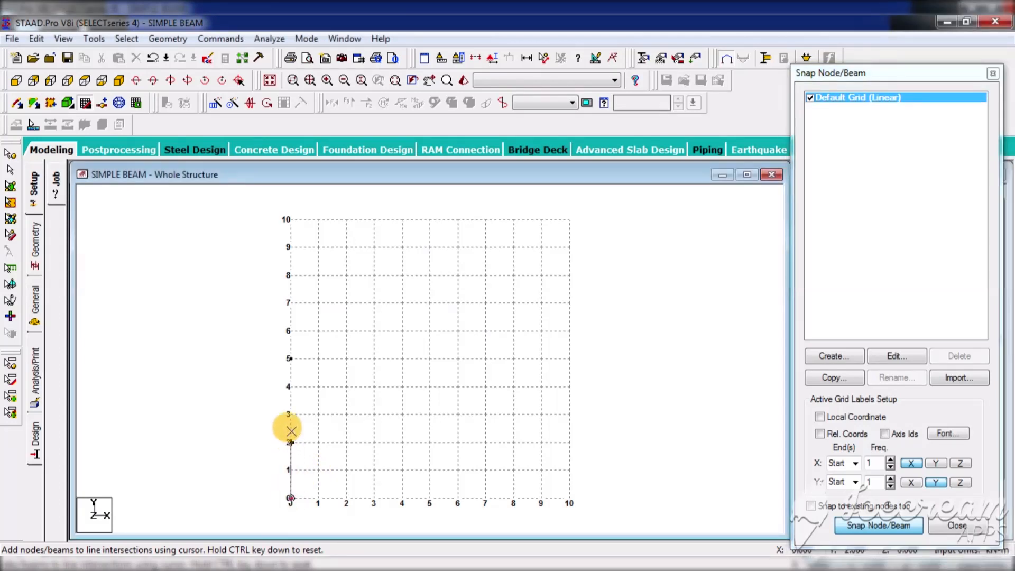
click(289, 414)
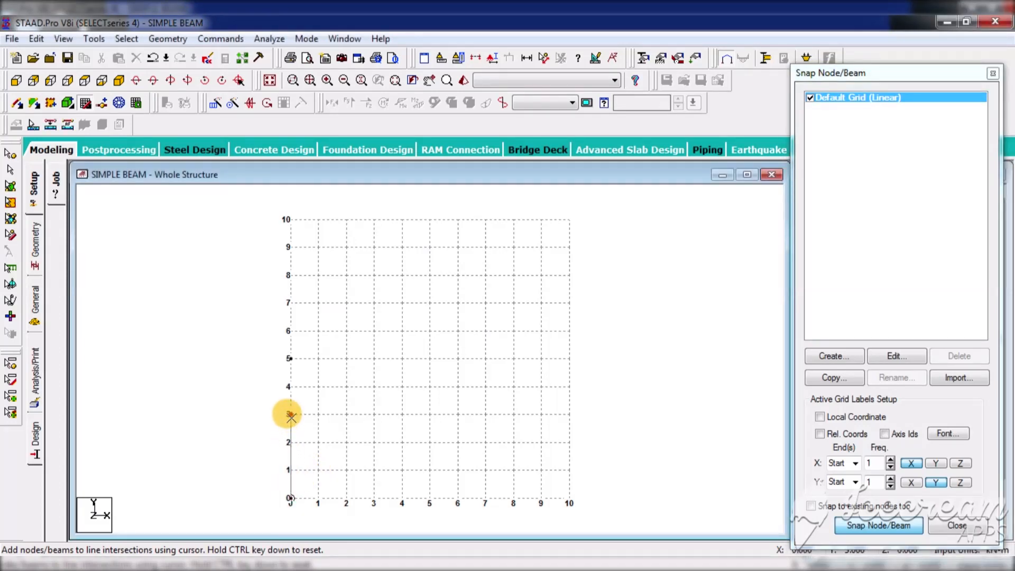
click(373, 430)
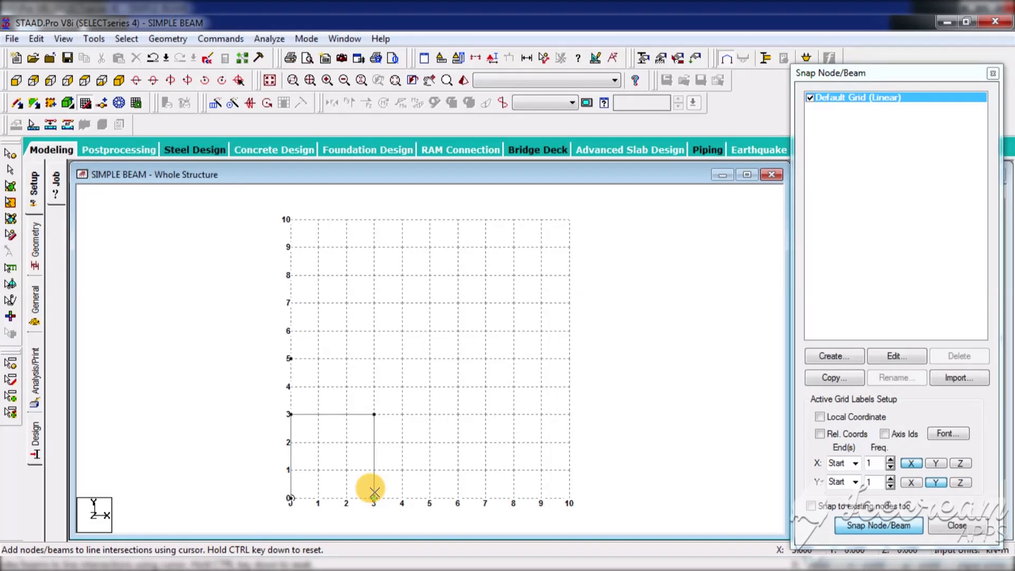
click(374, 497)
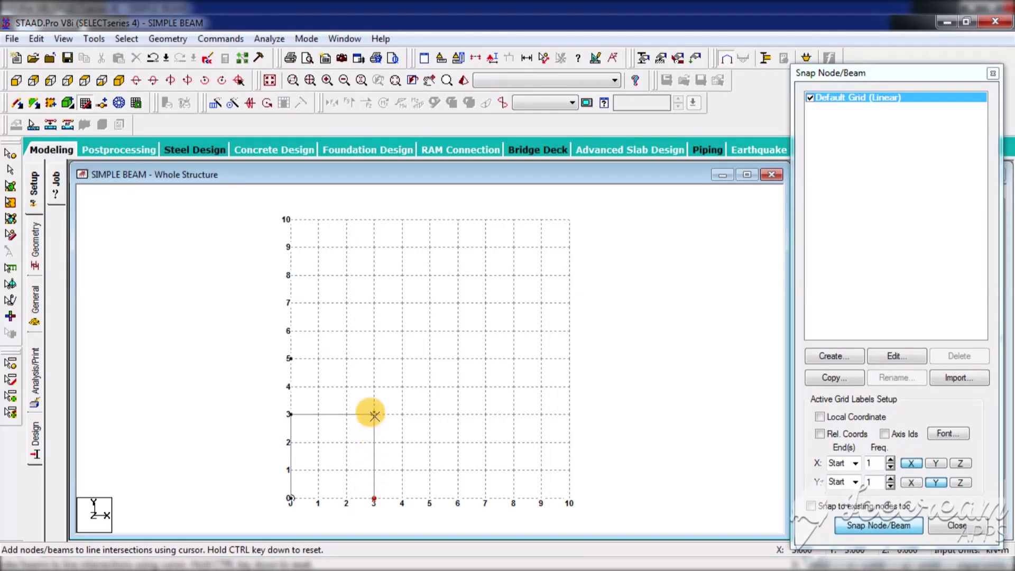
- Extend the frame along X with two more 3 m by 3 m bays, ending at X = 9, and stop snapping beams
click(373, 414)
click(458, 414)
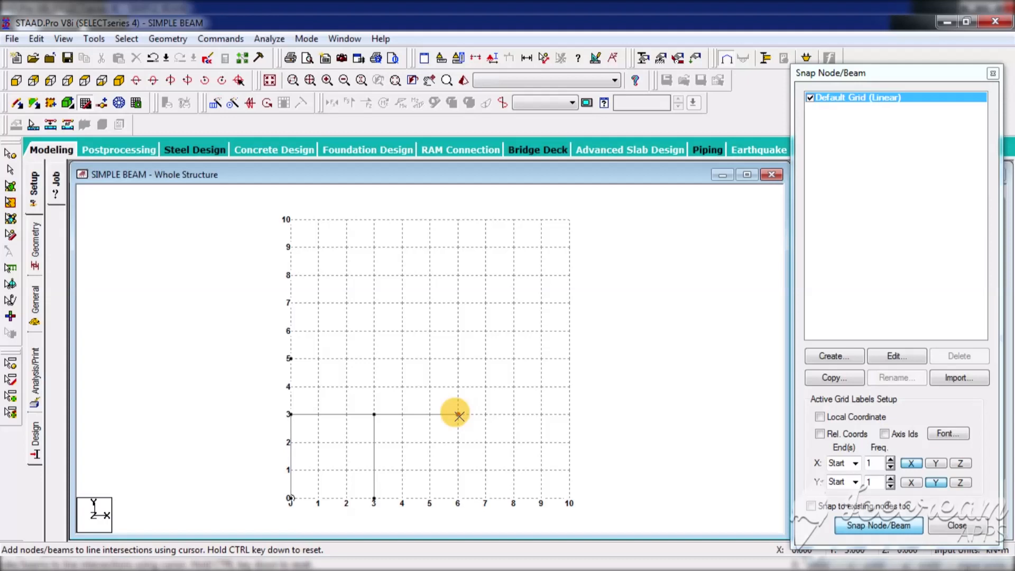
click(458, 497)
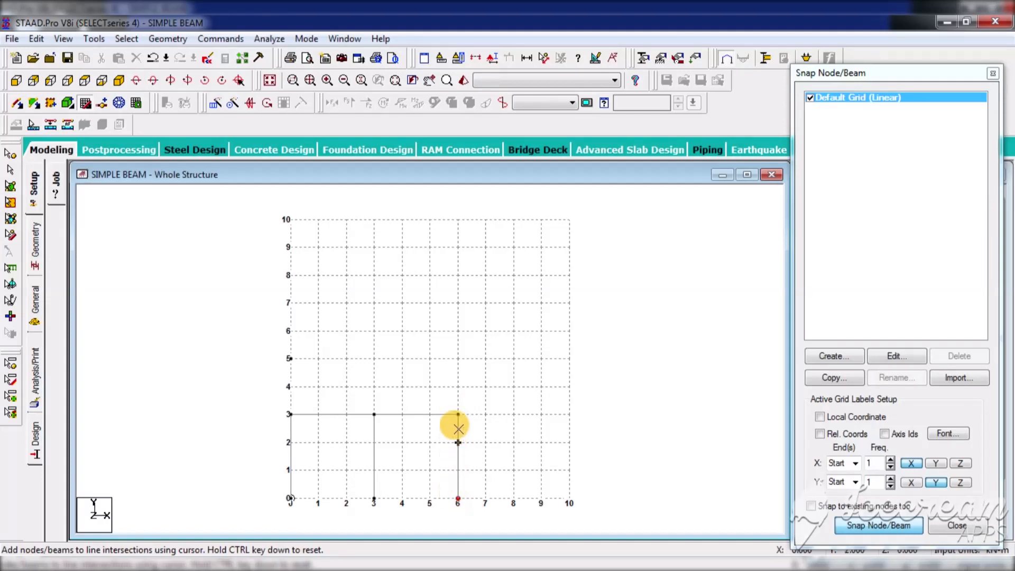
click(457, 414)
click(540, 414)
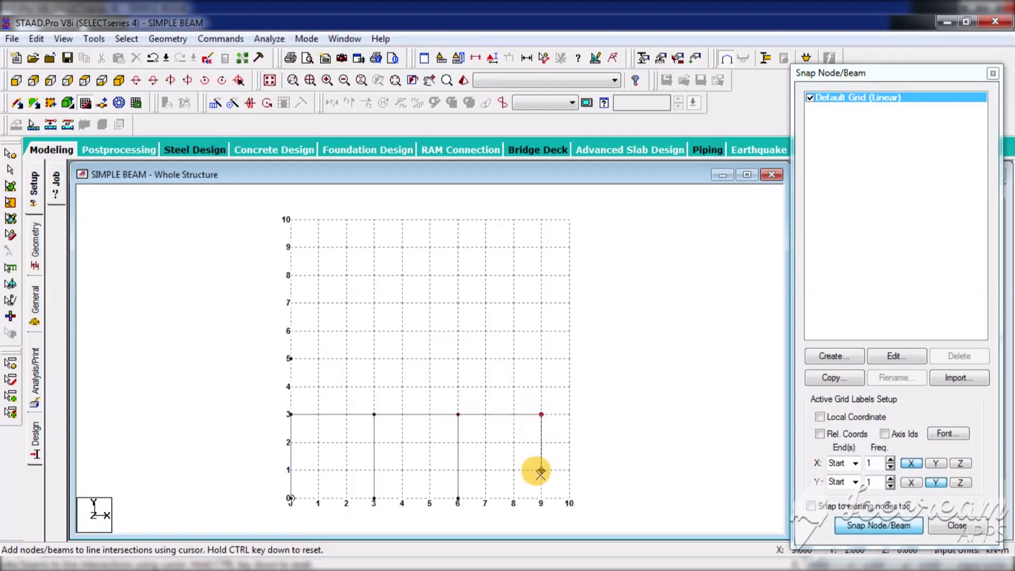
click(906, 525)
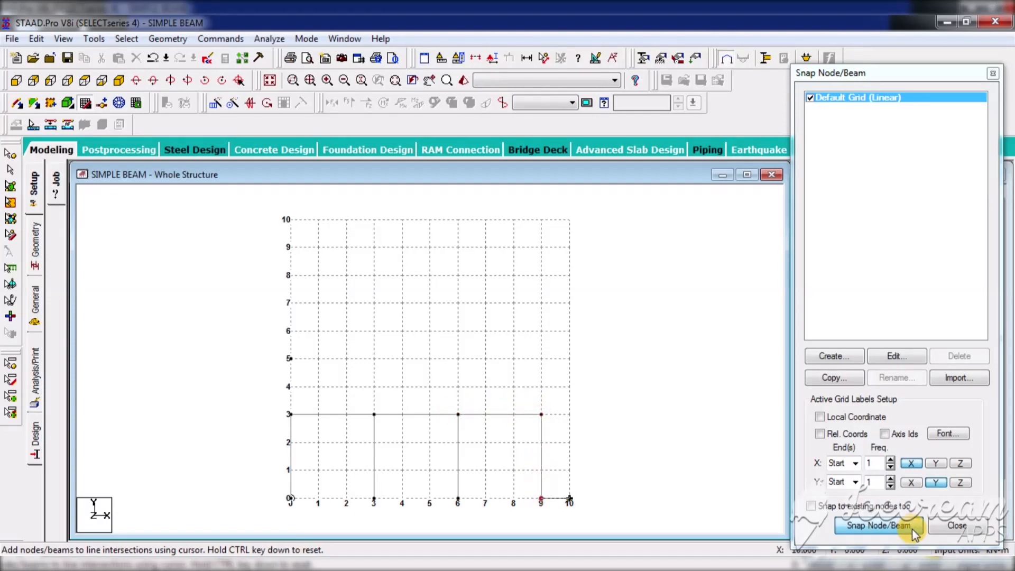
click(325, 458)
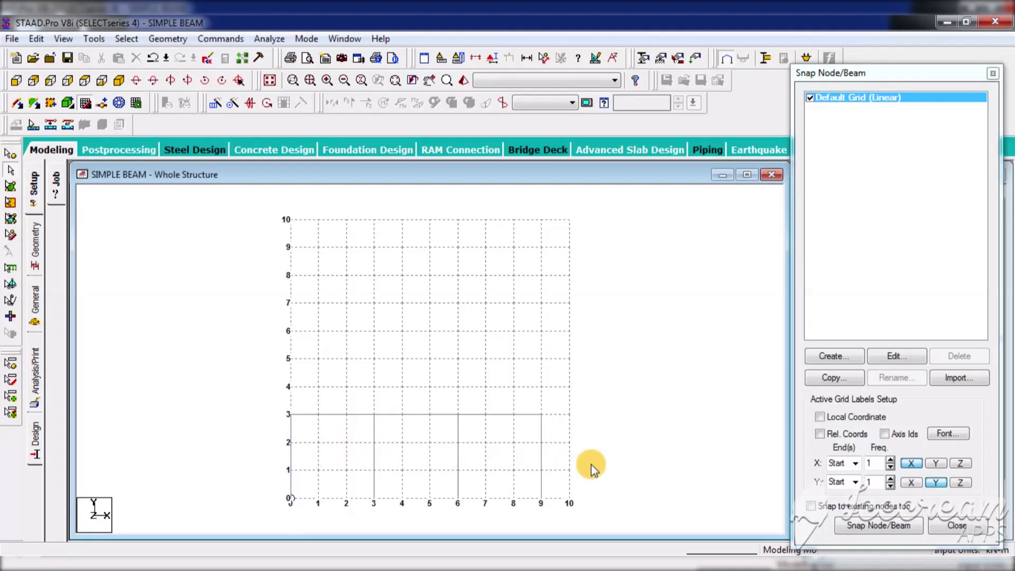
- Undo the second and third bays, keeping only the first bay of the frame
key(ctrl+z)
key(ctrl+z)
key(ctrl+z)
- Add a second 3 m storey above the single bay, from Y = 3 up to Y = 6
click(879, 525)
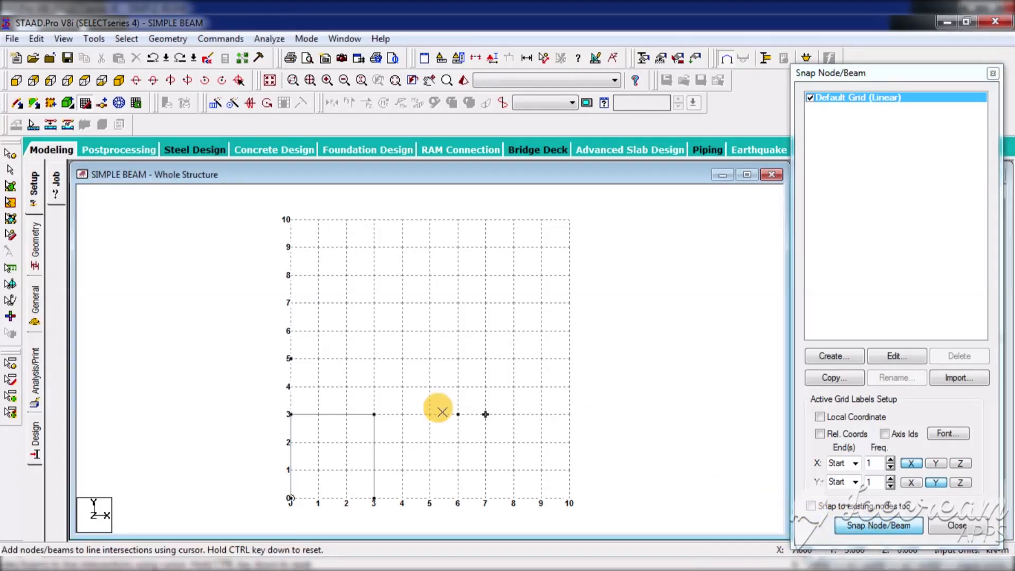
click(290, 415)
click(290, 331)
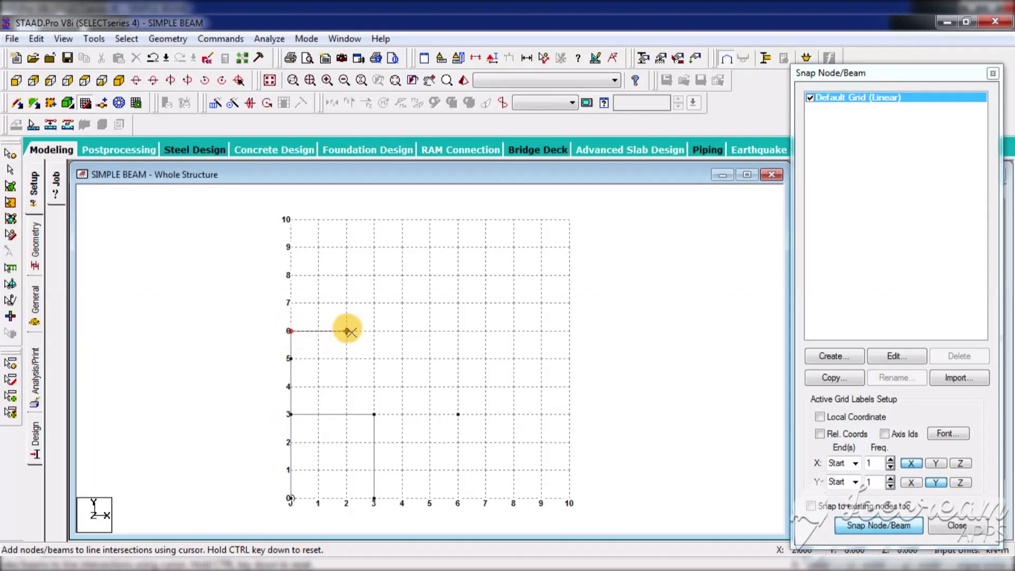
click(374, 331)
click(375, 413)
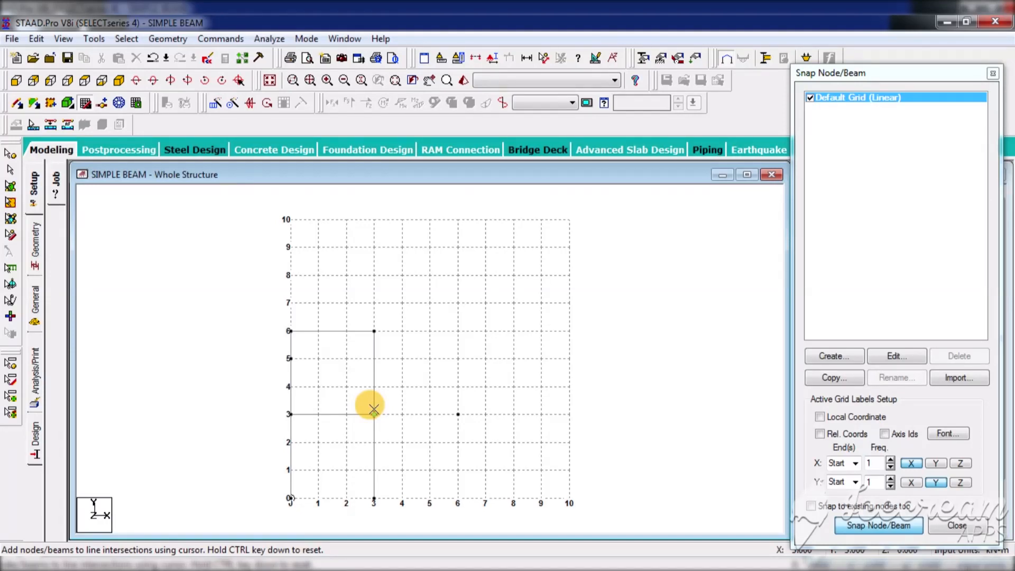
click(374, 411)
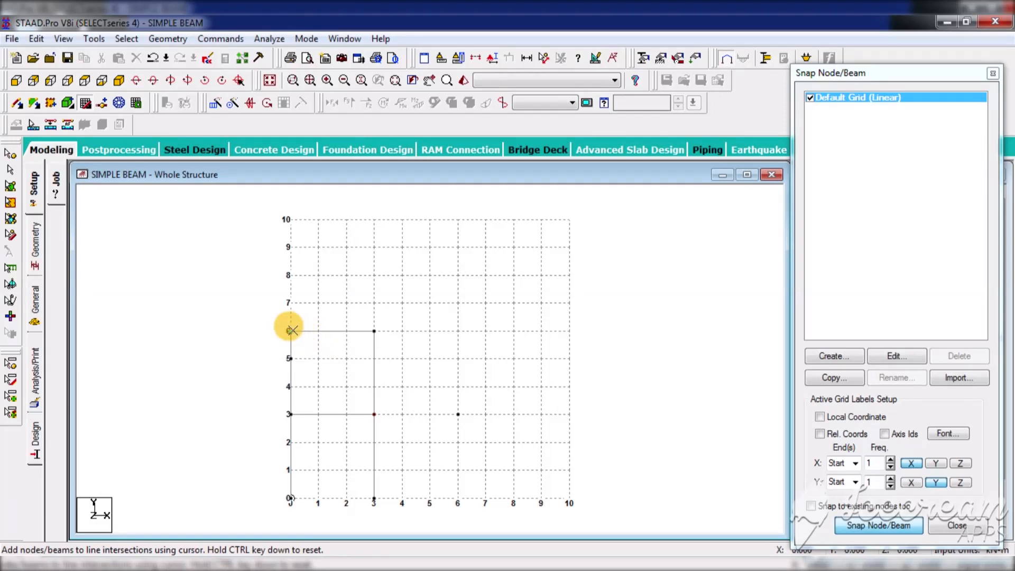
- Start a new beam chain at the node (0, 6) and add a third storey up to Y = 9
ctrl+click(293, 330)
click(291, 248)
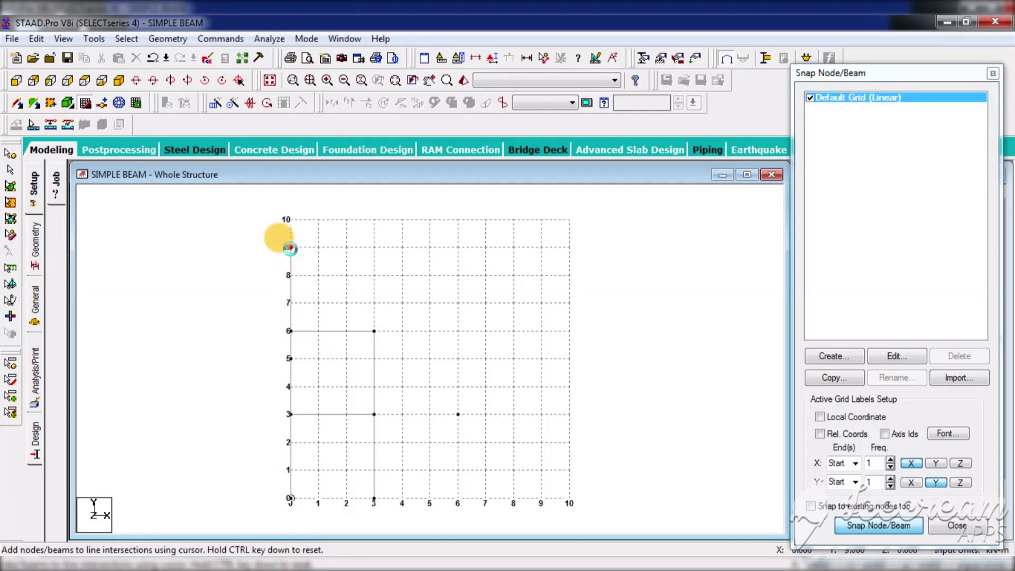
click(374, 247)
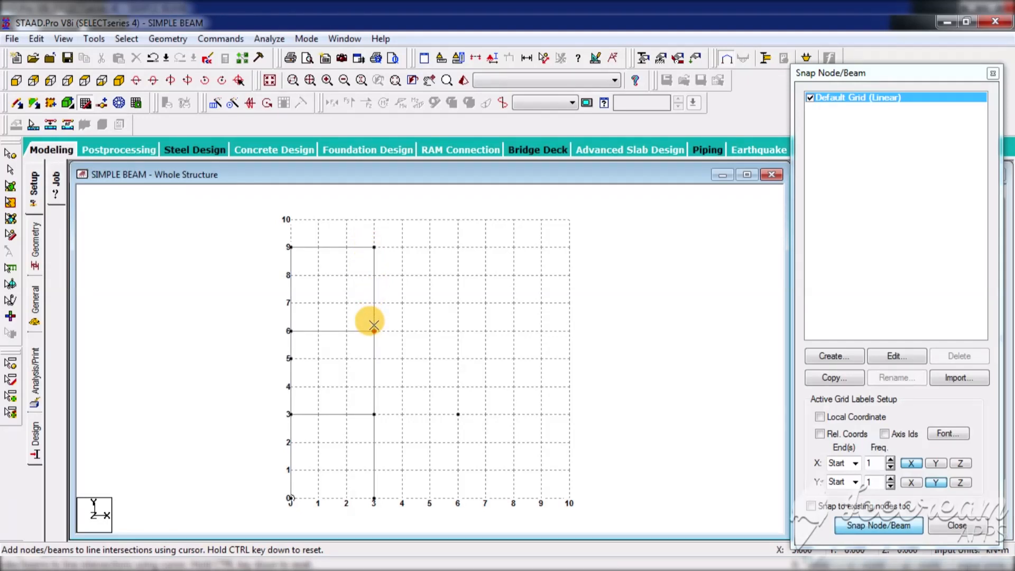
- Stop snapping beams and undo the second and third storeys
key(Escape)
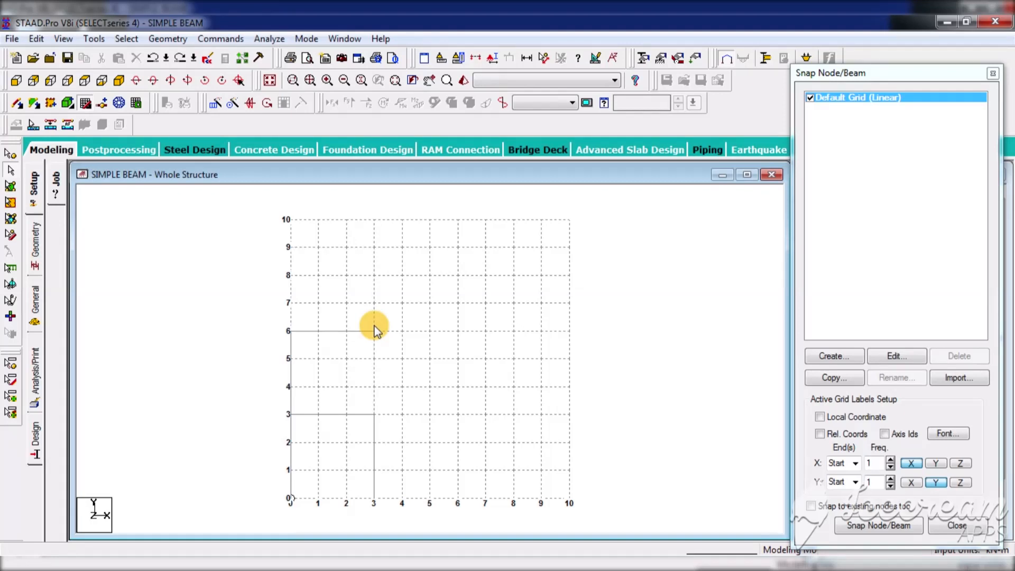
key(ctrl+z)
- Redraw the second storey from (0, 3) through (0, 6) and (3, 6) down to (3, 3)
click(878, 526)
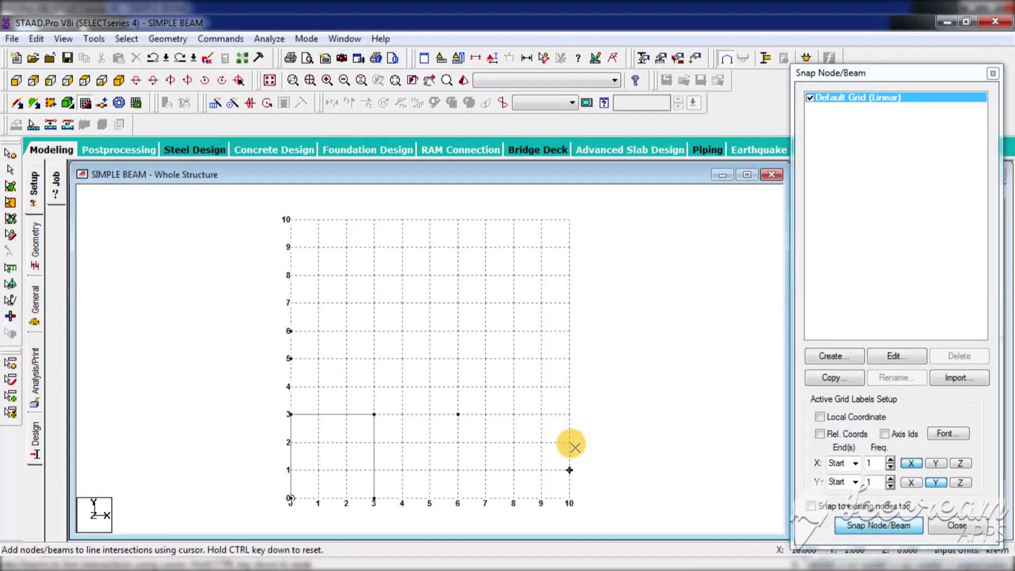
click(290, 413)
click(290, 331)
click(374, 330)
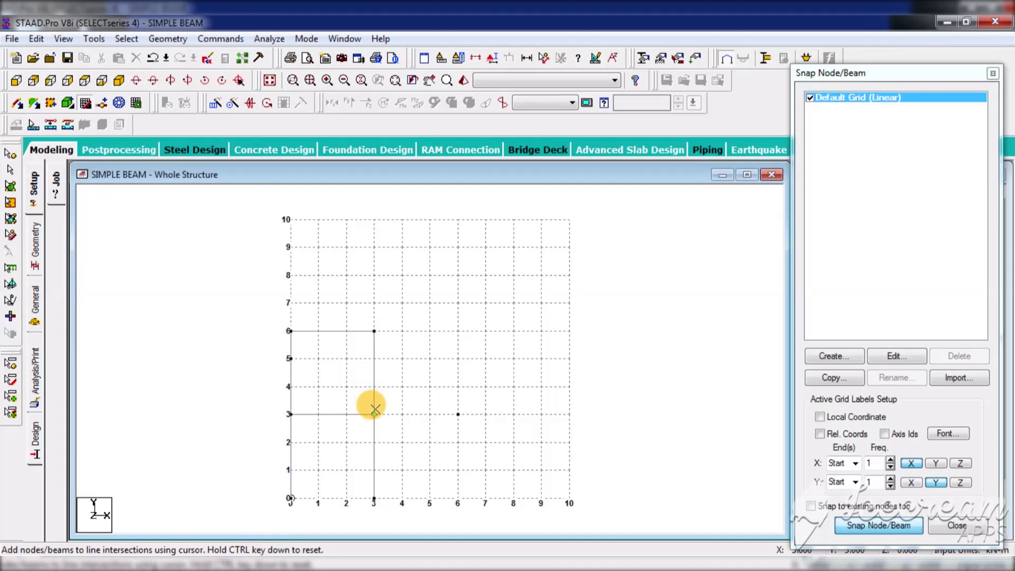
click(374, 412)
- Continue the chain without a reset, drawing a diagonal from (3, 3) to (0, 6) and a third storey up to Y = 9
click(290, 330)
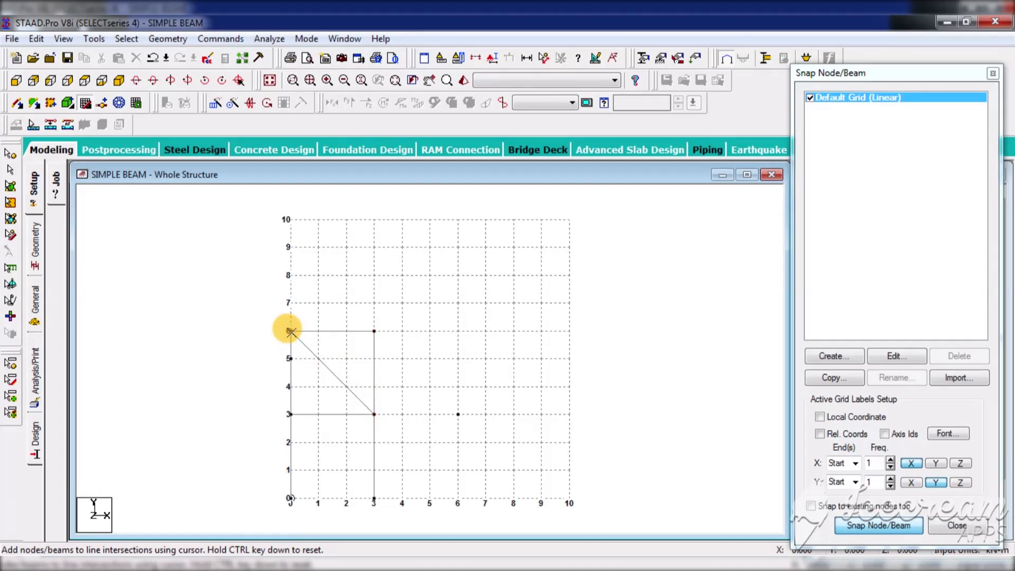
click(290, 247)
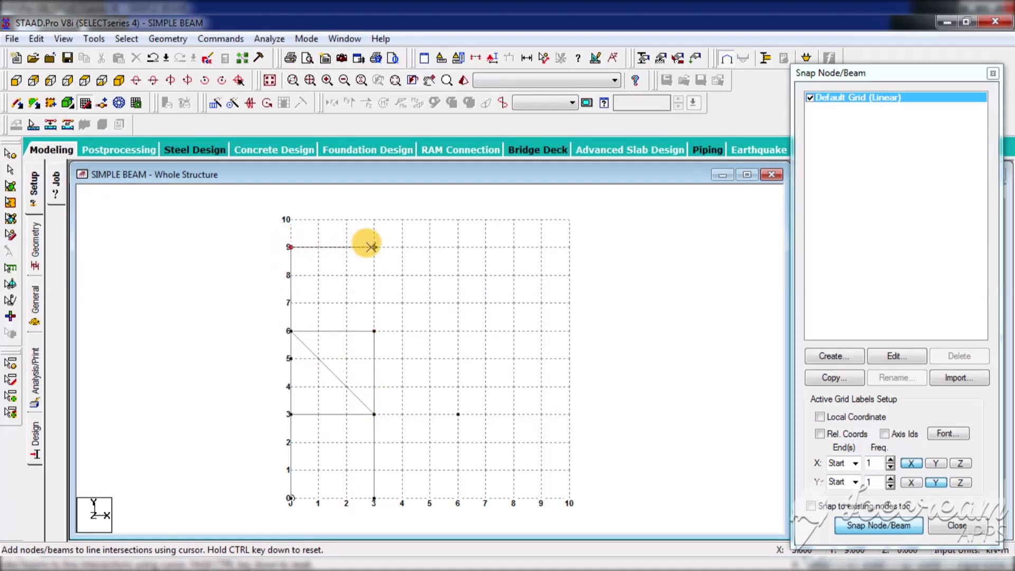
click(374, 247)
click(374, 331)
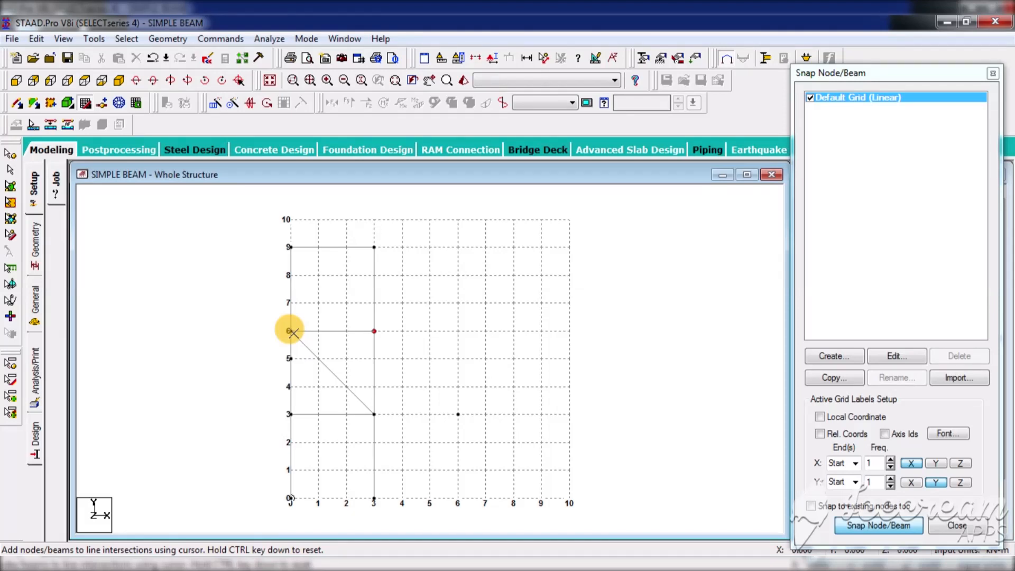
- Stop snapping beams and undo the diagonal member and both upper storeys
key(Escape)
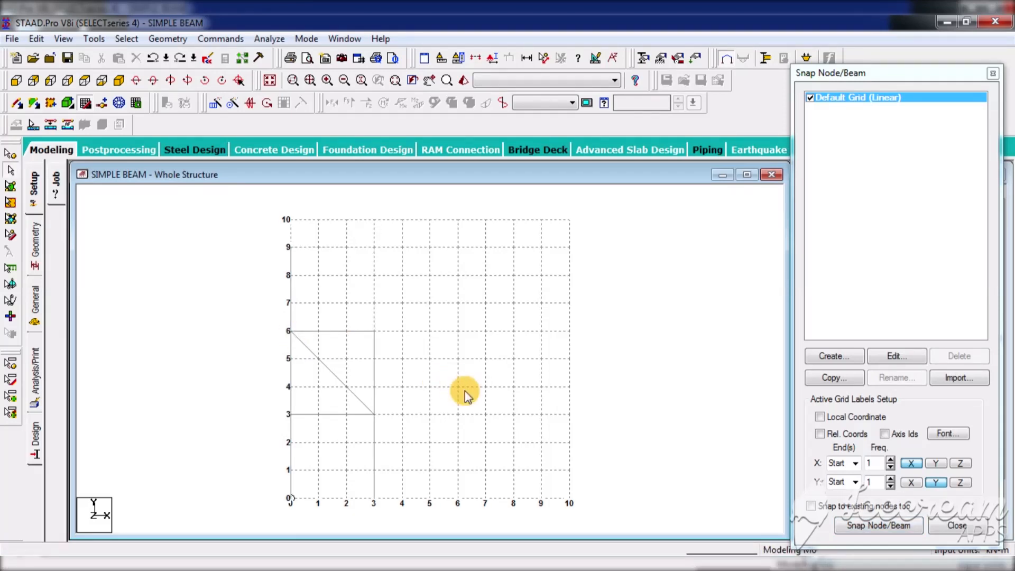
key(ctrl+z)
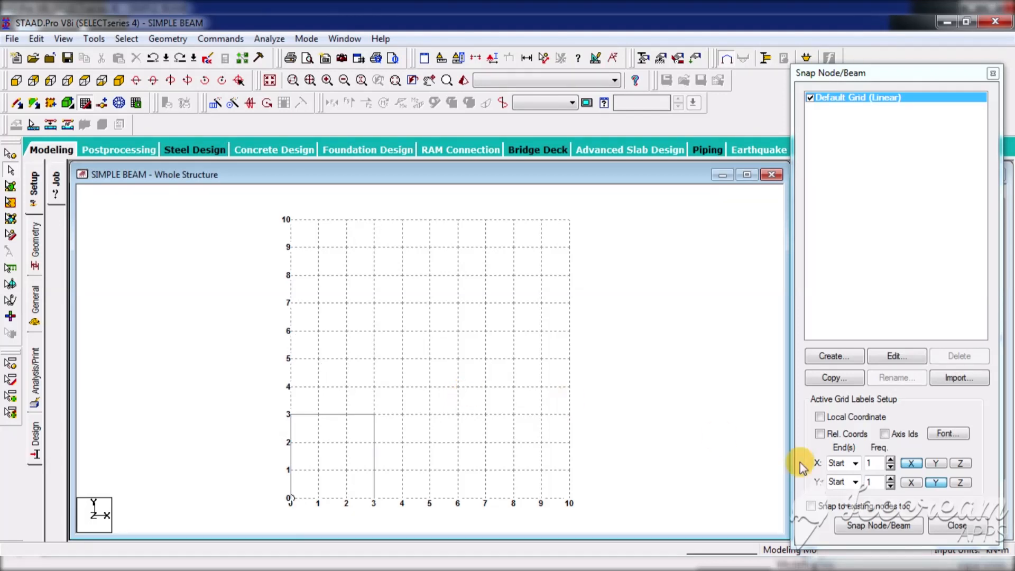
- Draw the second 3 m storey up to Y = 6 on the single bay, and release the chain from node (3, 3)
click(883, 526)
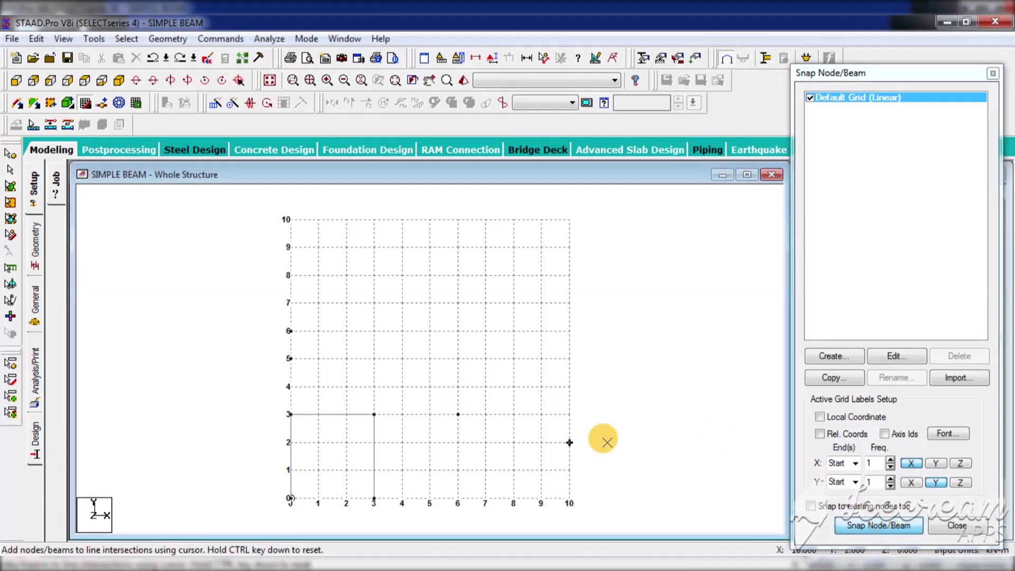
click(290, 331)
click(374, 332)
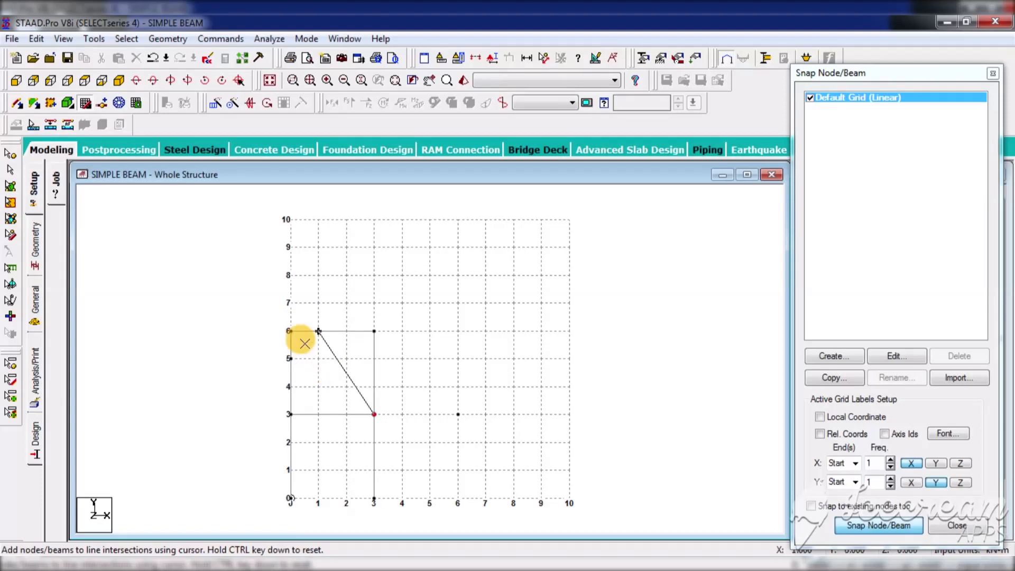
key(ctrl)
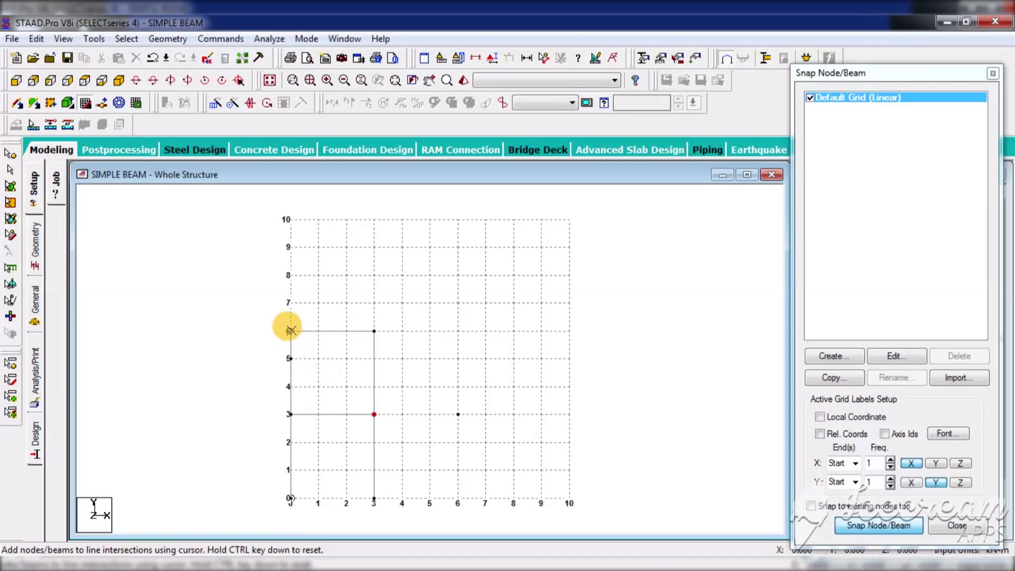
- Draw the first bay's third storey from (0, 6) through (0, 9) and (3, 9) down to (3, 6)
click(291, 331)
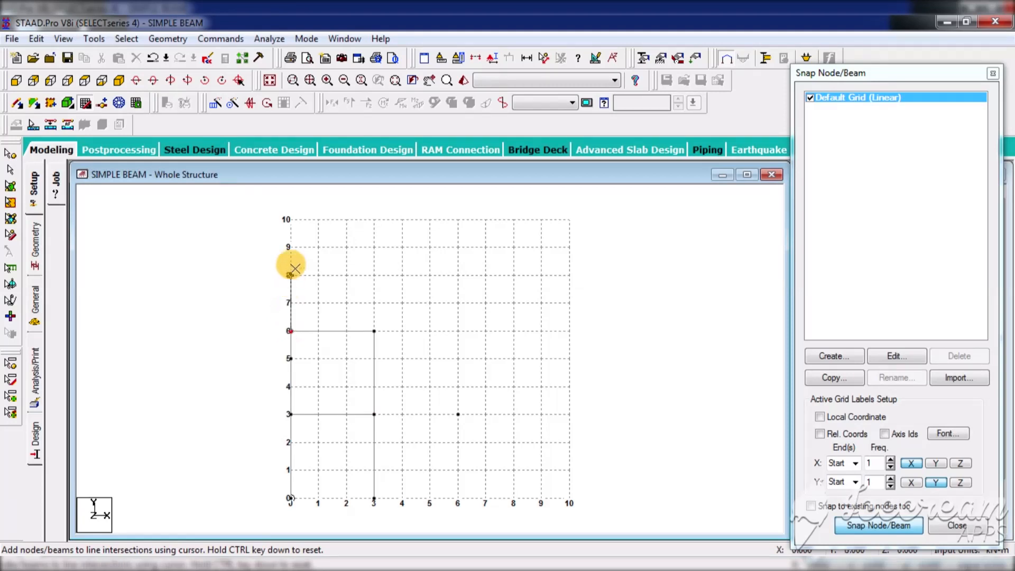
click(291, 248)
click(373, 247)
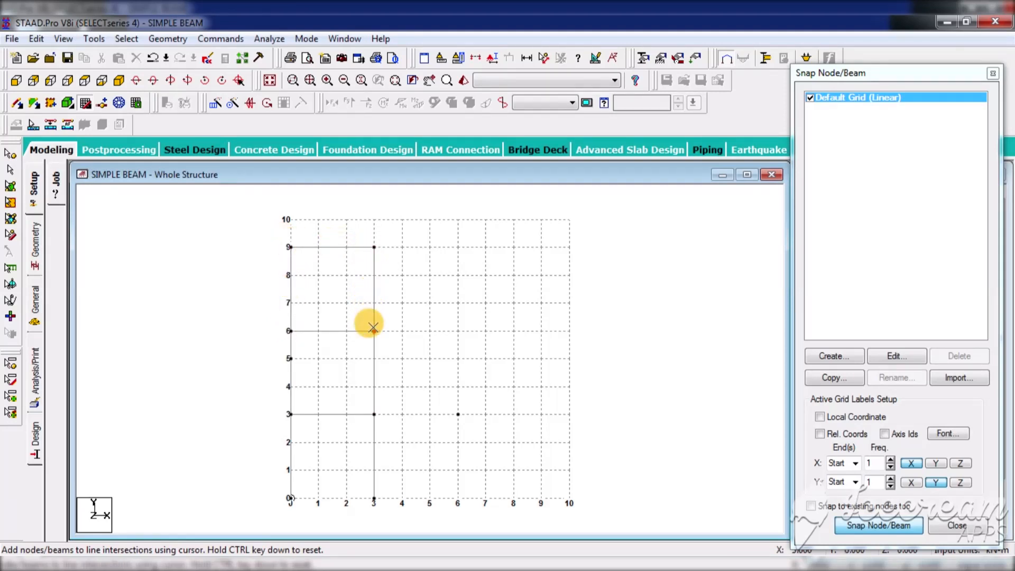
- Start a new chain at (3, 3) and draw the second bay's ground storey through (6, 3) down to (6, 0)
click(374, 414)
click(457, 414)
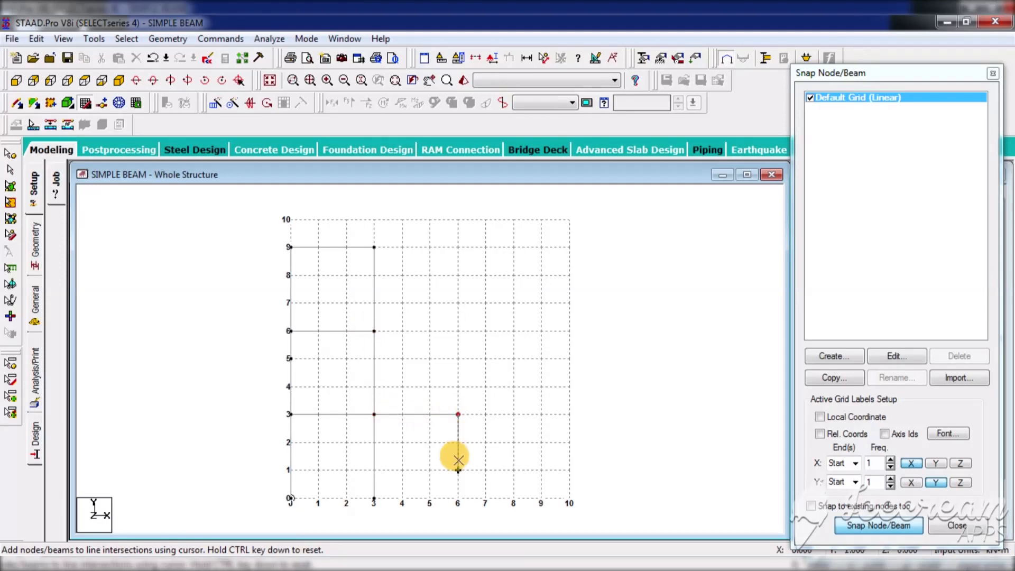
click(458, 498)
- Reset the chain to (3, 6) and draw the second bay's middle storey through (6, 6) down to (6, 3)
ctrl+click(374, 415)
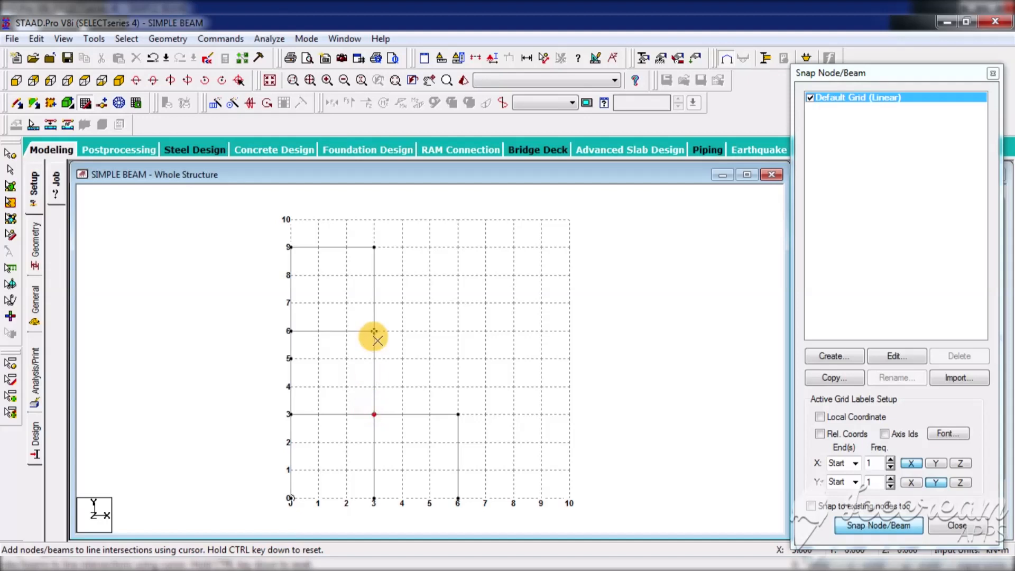
ctrl+click(374, 332)
click(457, 331)
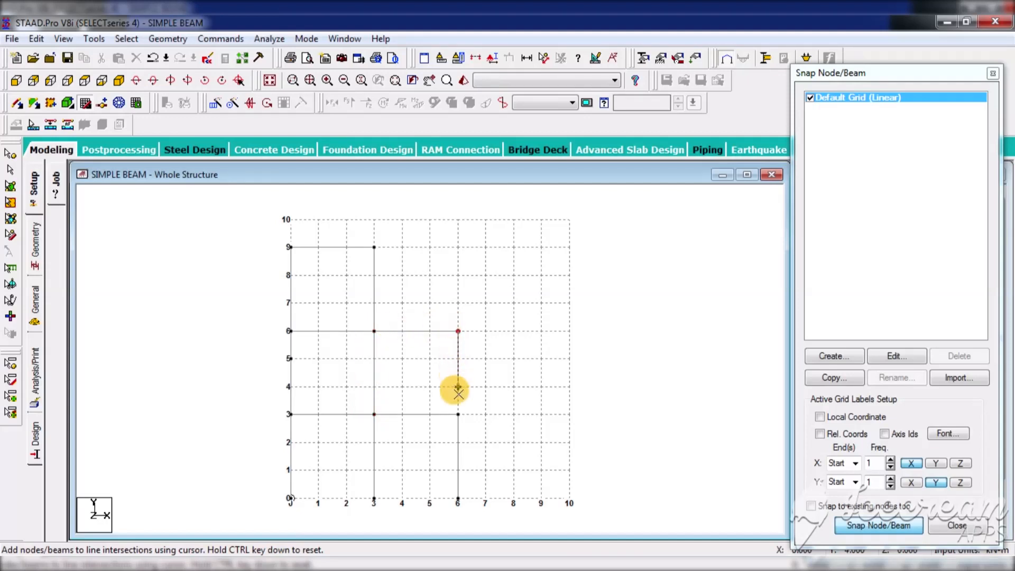
click(457, 414)
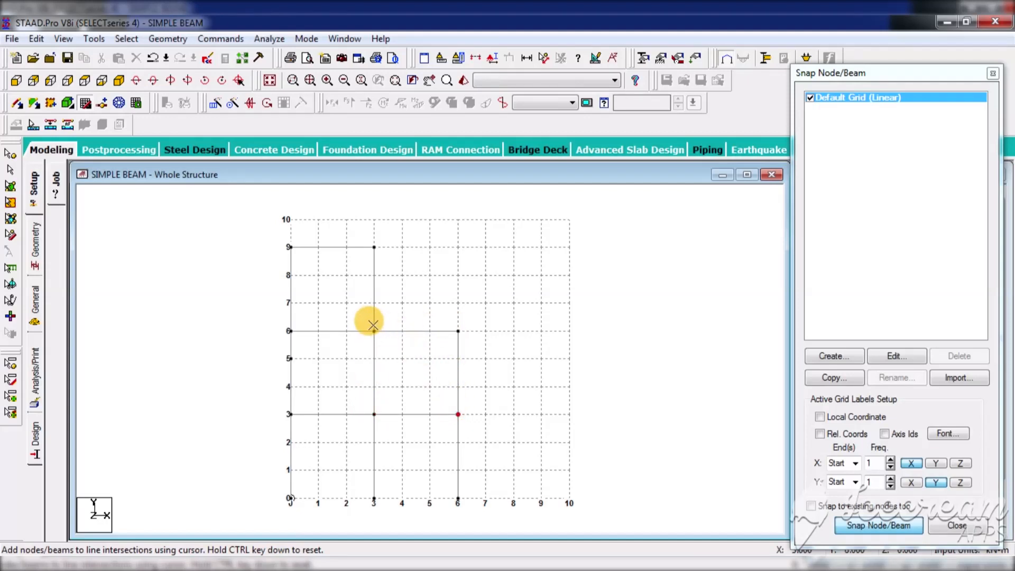
- Reset the chain to (3, 9) and draw the second bay's upper storey through (6, 9) down to (6, 6)
ctrl+click(374, 247)
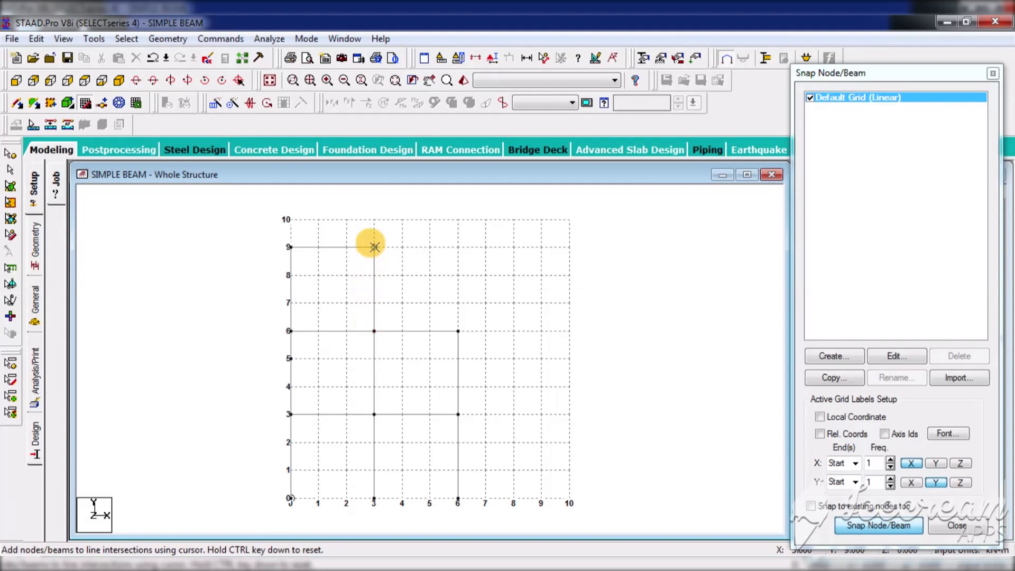
click(457, 246)
click(458, 331)
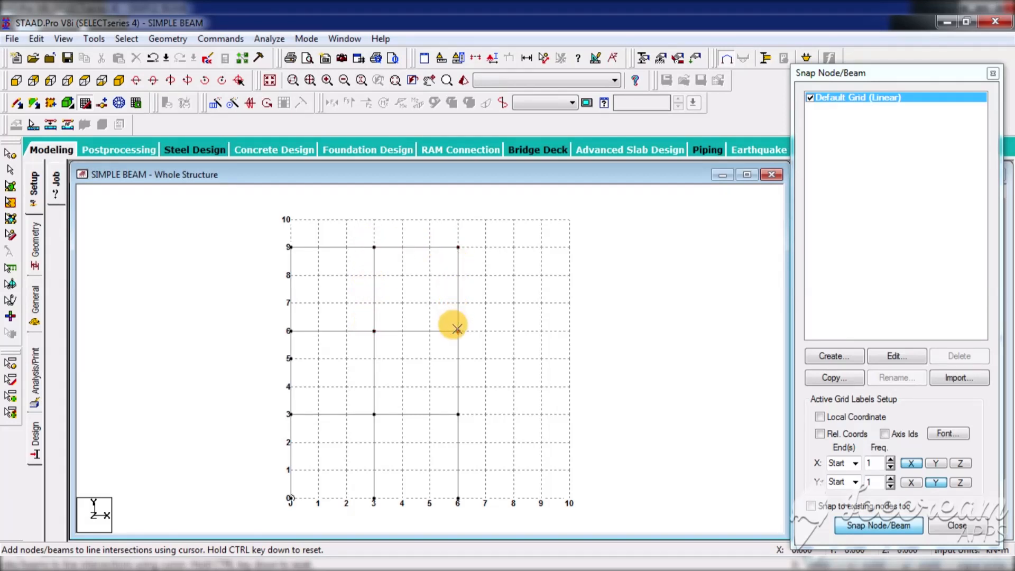
- Draw the third bay's ground storey from (6, 3) through (9, 3) down to (9, 0)
click(458, 414)
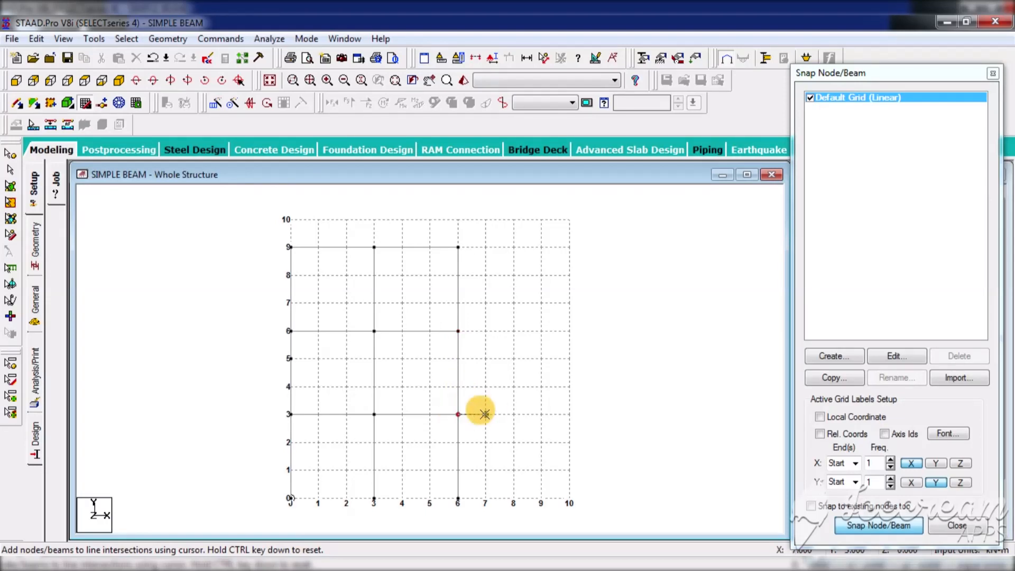
click(541, 414)
click(541, 492)
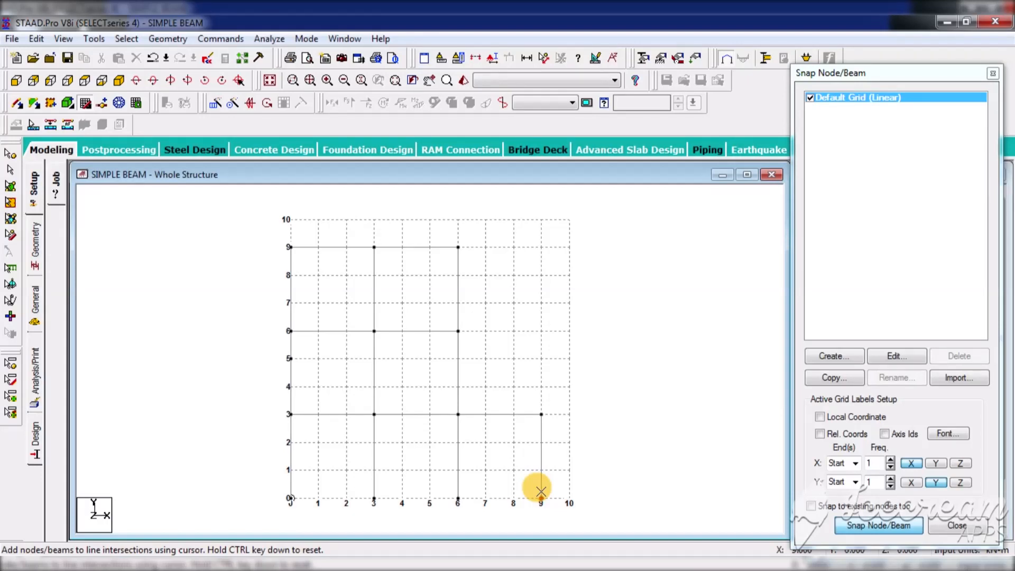
- Reset the chain to (6, 6) and draw the third bay's middle storey through (9, 6) down to (9, 3)
ctrl+click(458, 414)
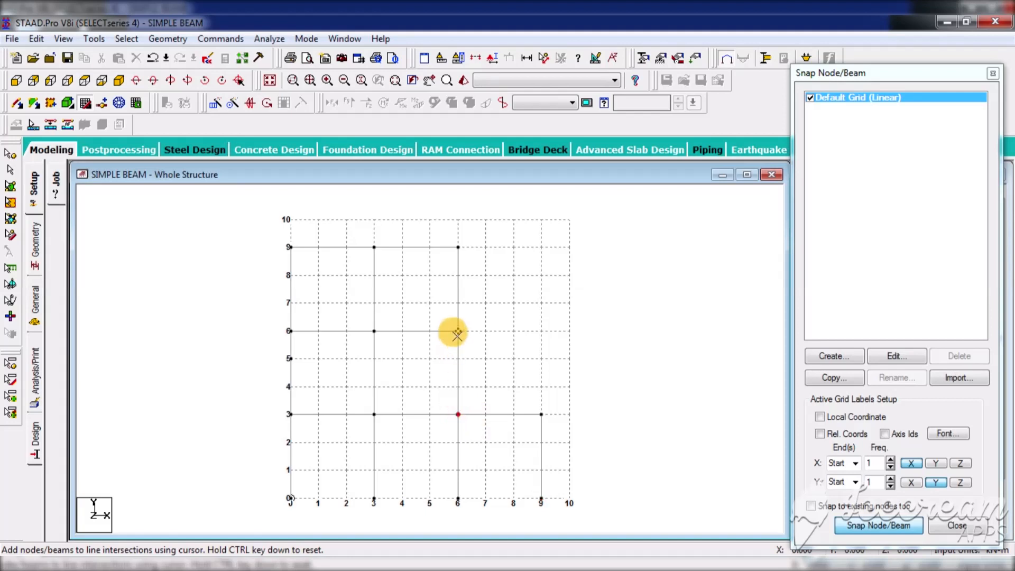
ctrl+click(540, 331)
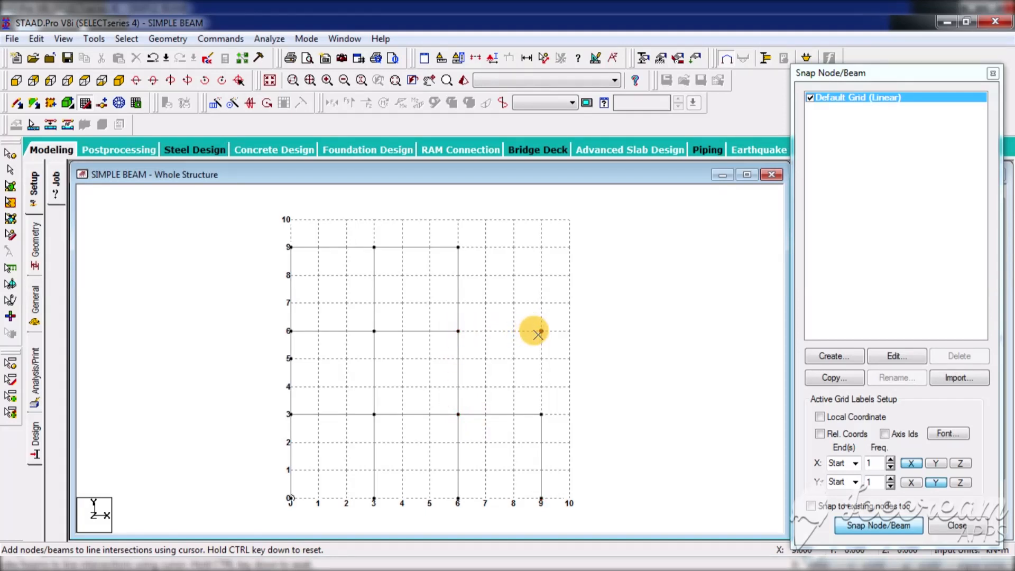
ctrl+click(541, 414)
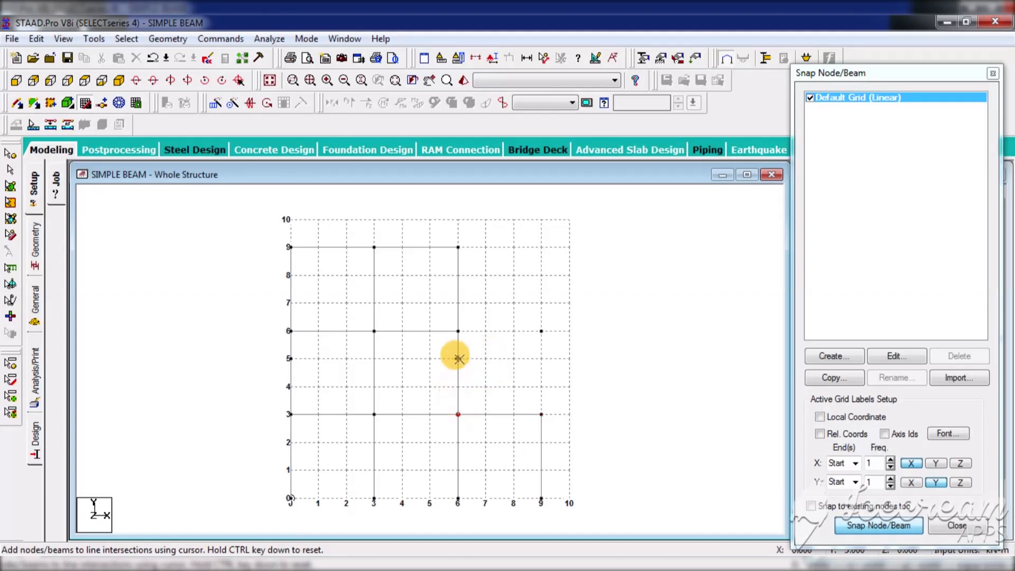
ctrl+click(458, 331)
ctrl+click(541, 331)
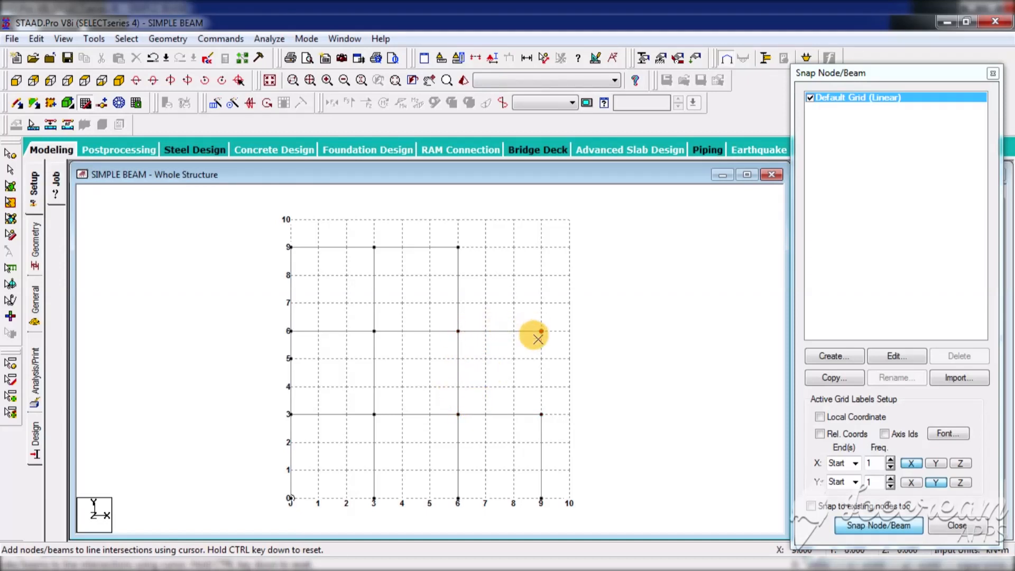
click(540, 413)
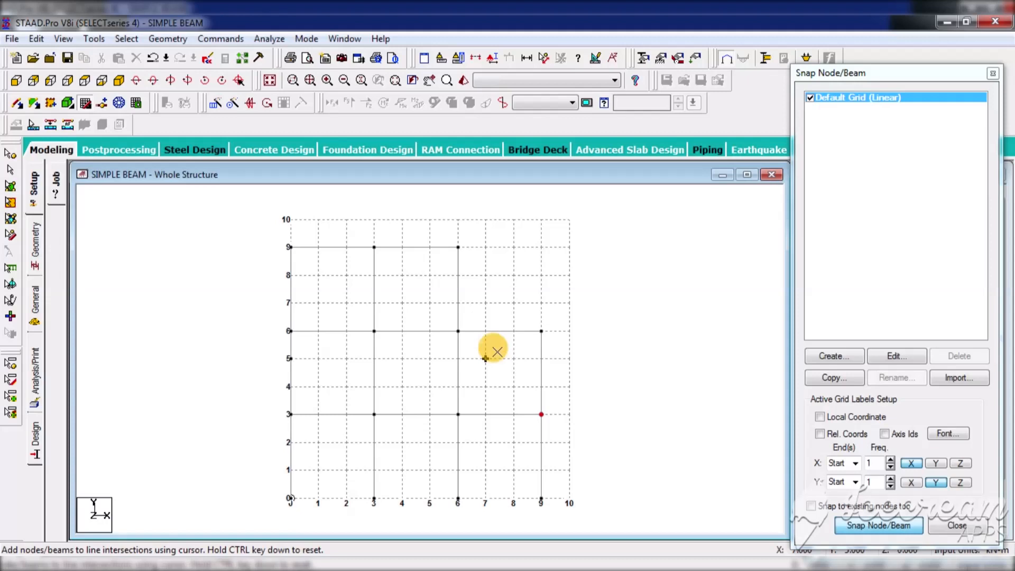
- Draw the third bay's upper storey from (6, 6) through (6, 9) and (9, 9) to (9, 6), and close the snap grid
ctrl+click(458, 330)
click(458, 247)
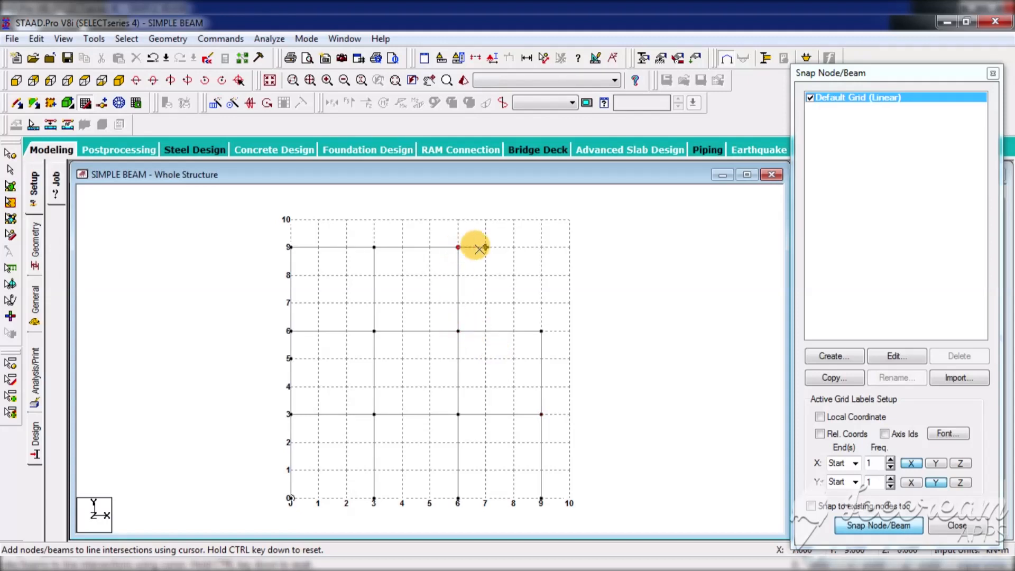
click(539, 248)
ctrl+click(541, 331)
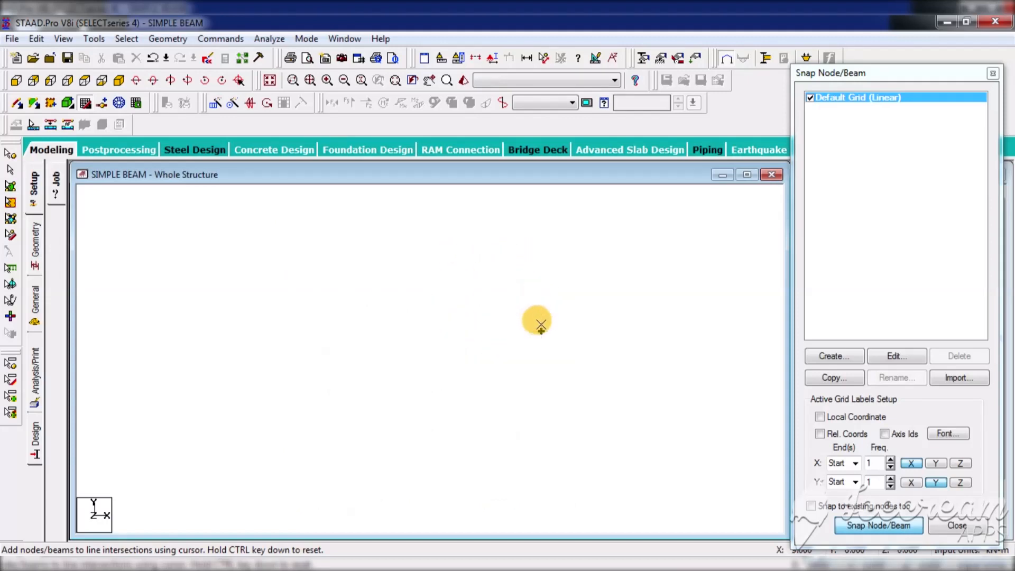
click(903, 526)
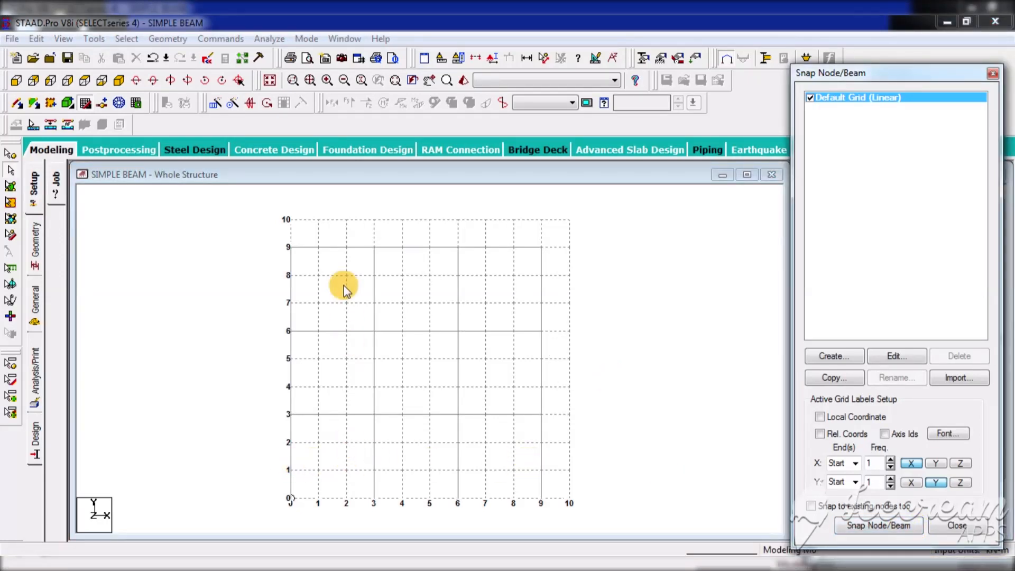
click(955, 526)
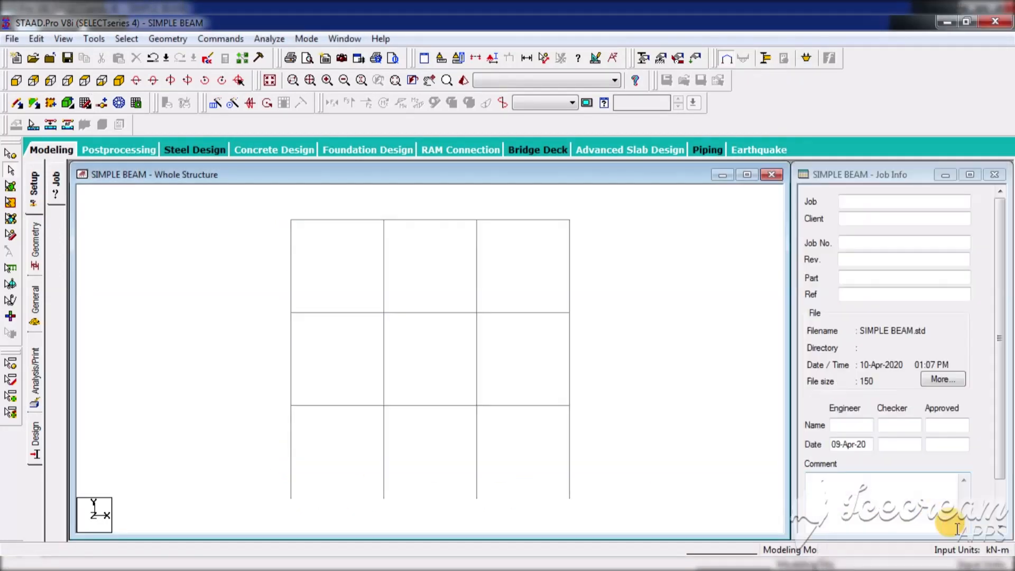
- Display the length dimensions of all members in the view
click(526, 58)
click(267, 250)
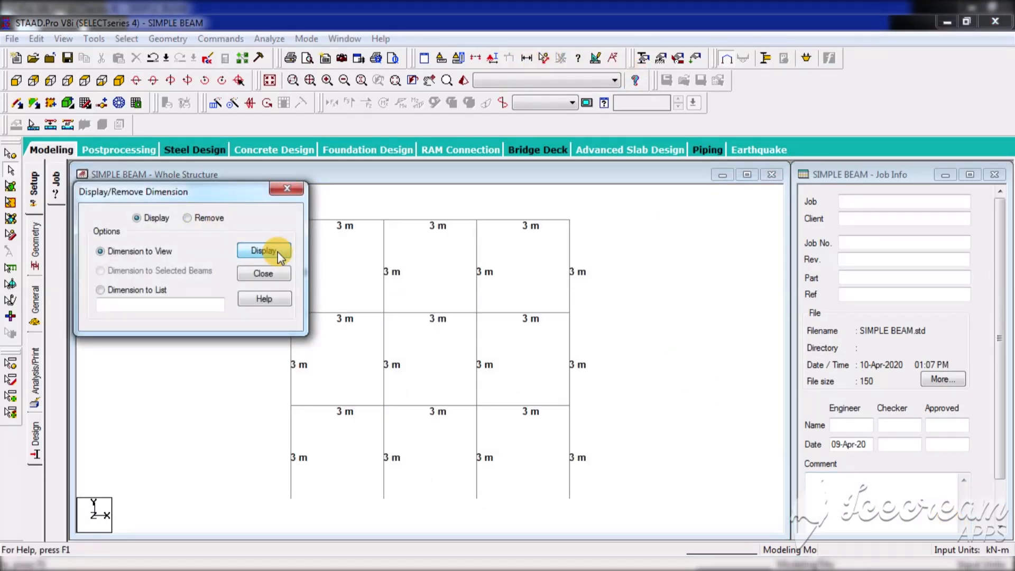
click(264, 273)
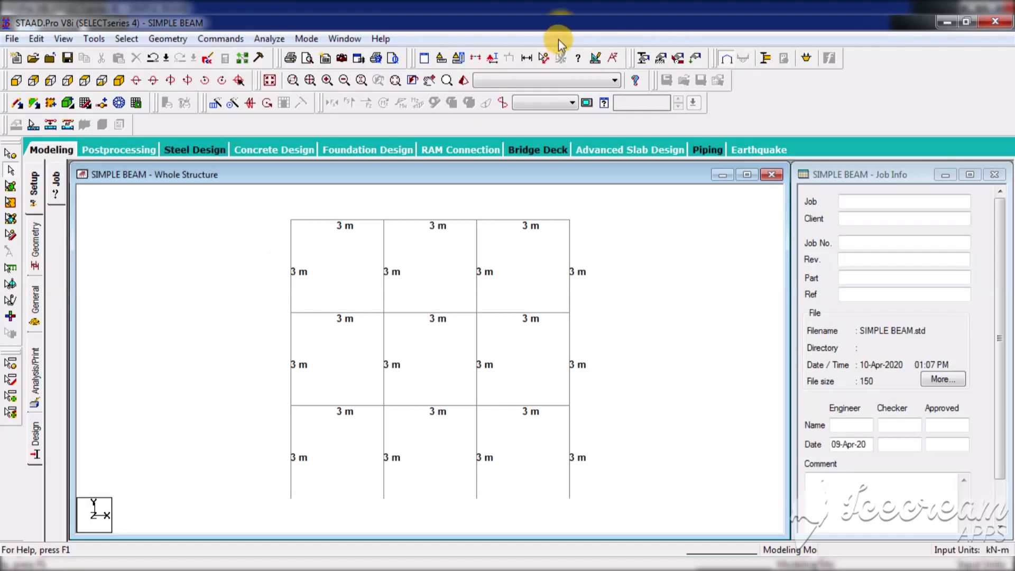
- Measure node to node the frame's overall width, its overall height and the diagonal of the first bay's ground storey
click(544, 62)
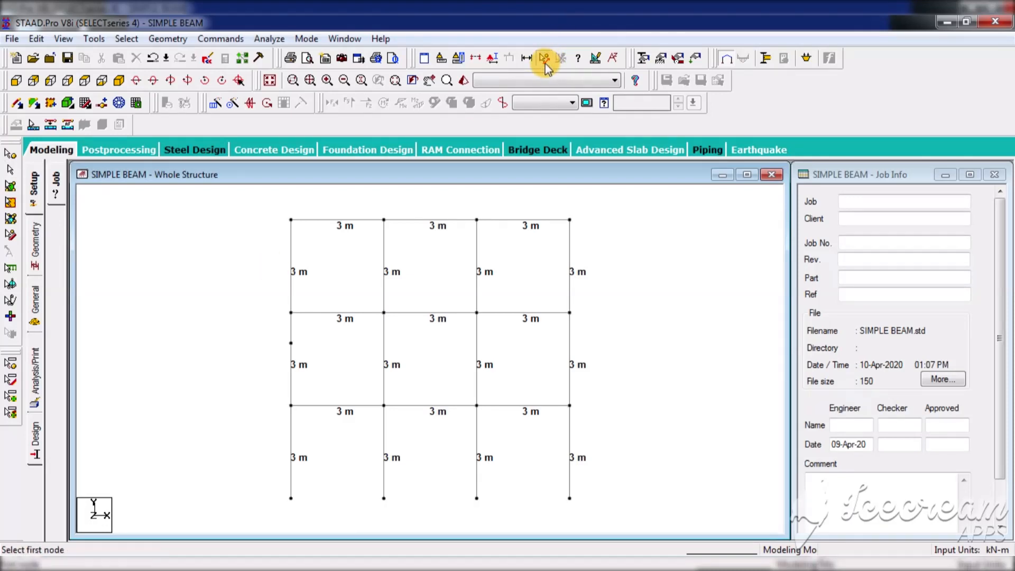
click(291, 220)
click(569, 220)
click(569, 219)
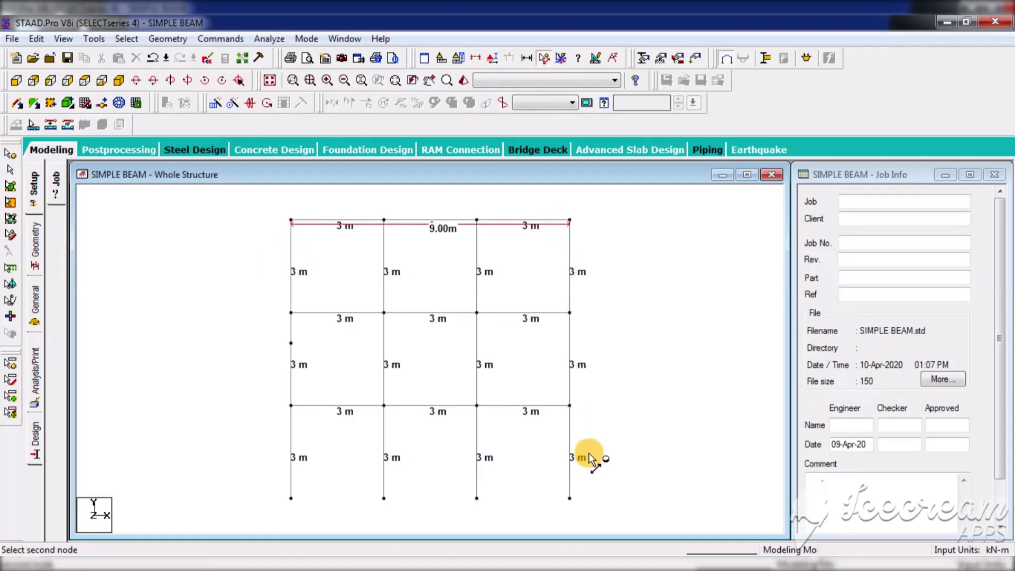
click(573, 498)
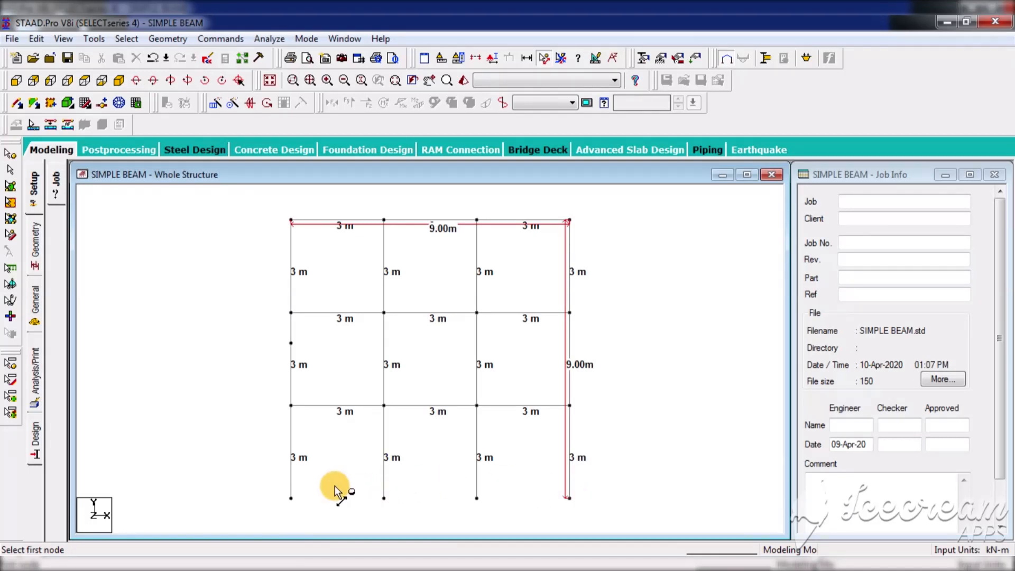
click(291, 498)
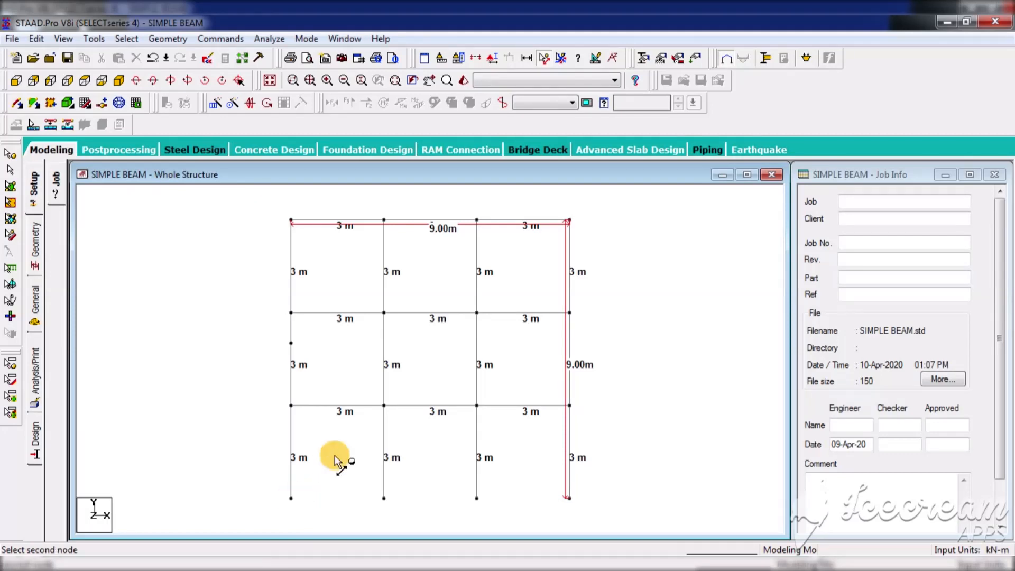
click(384, 405)
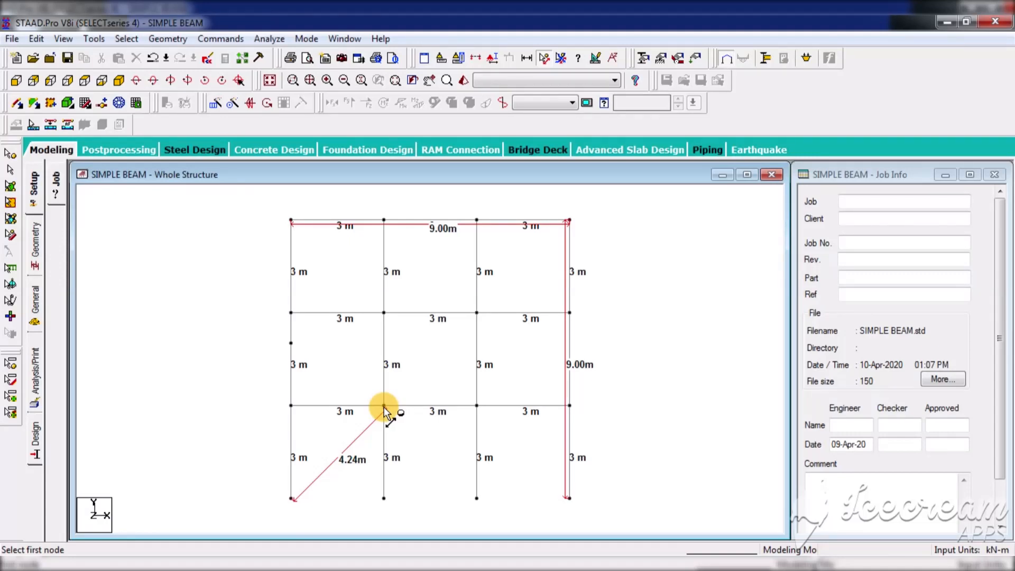
- Clear the node-to-node distances and remove the member dimensions from the view
click(562, 58)
click(526, 58)
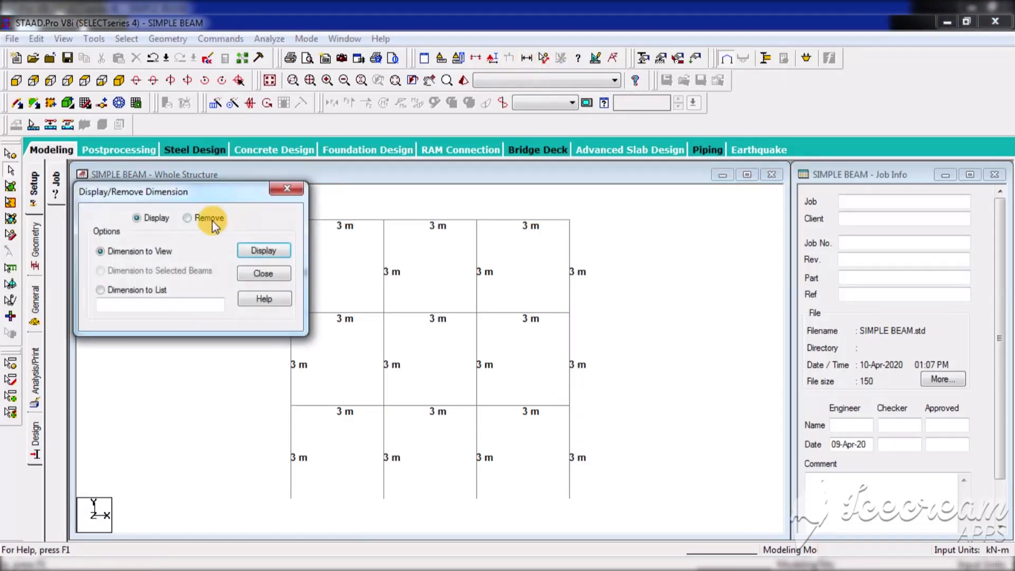
click(187, 217)
click(258, 250)
click(261, 272)
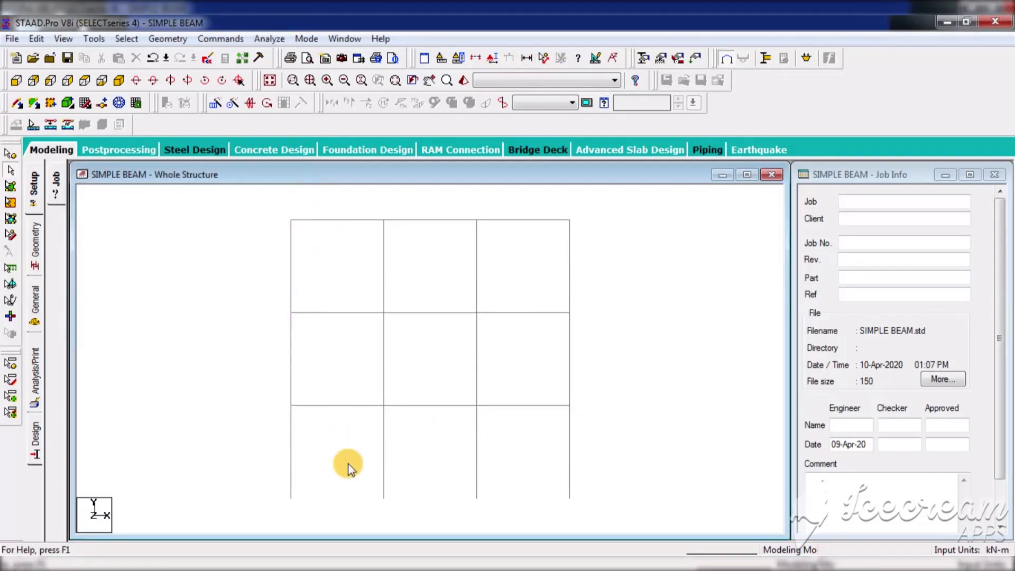
- Switch to the GRID list in Notepad and highlight the frame exercises, items 3 to 6
mouse_move(310, 549)
click(264, 487)
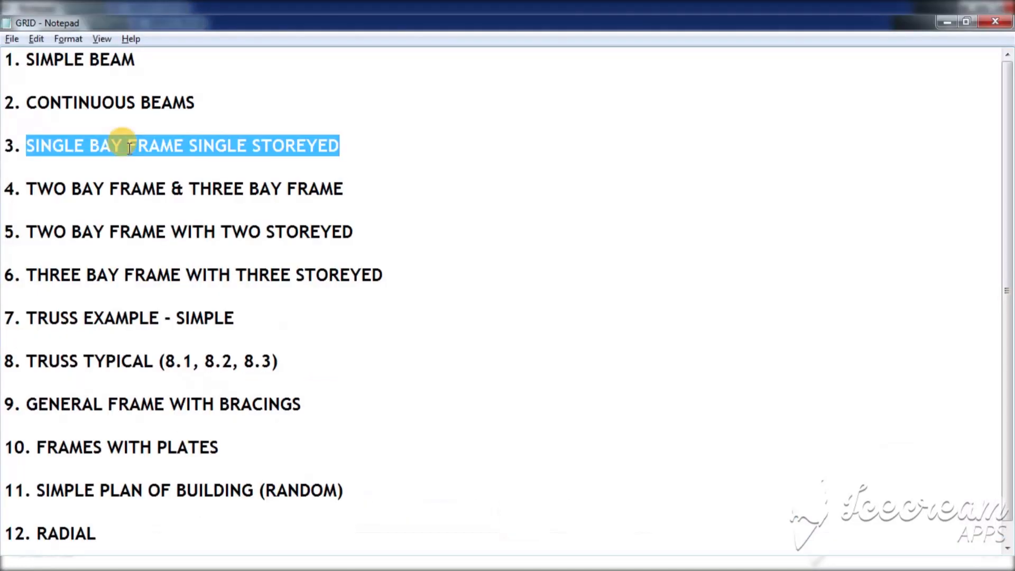
drag(25, 144, 390, 284)
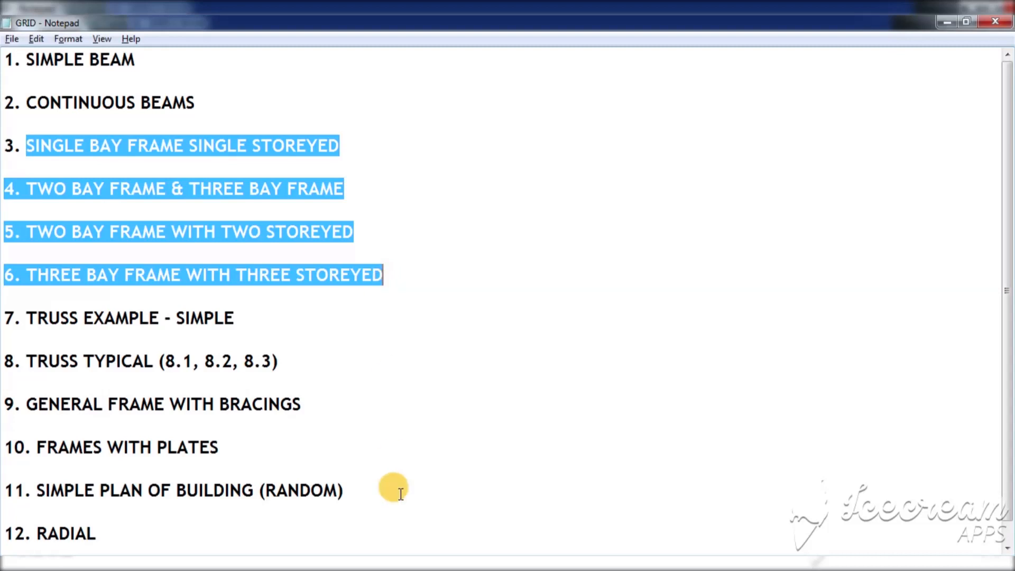
- Look at truss sketch 7 in Paint, highlight "TRUSS EXAMPLE - SIMPLE" in the Notepad list, and return to STAAD.Pro
mouse_move(370, 559)
click(334, 500)
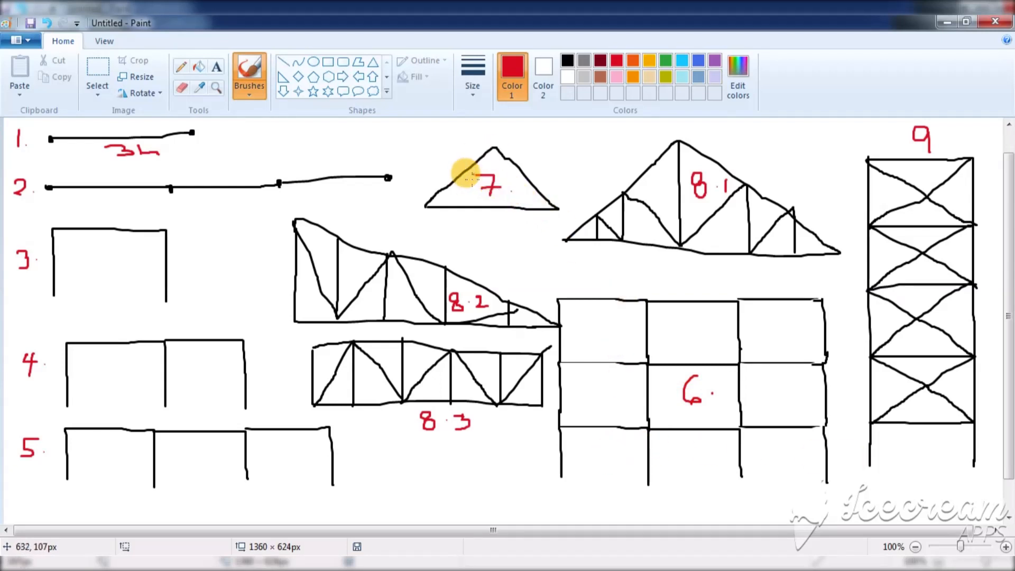
click(947, 22)
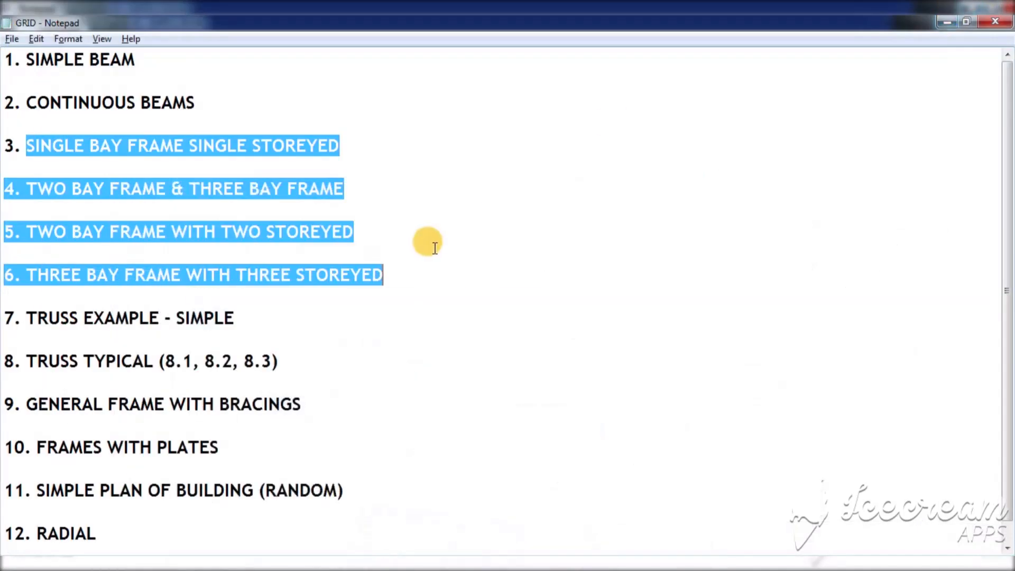
drag(27, 318, 239, 317)
click(945, 22)
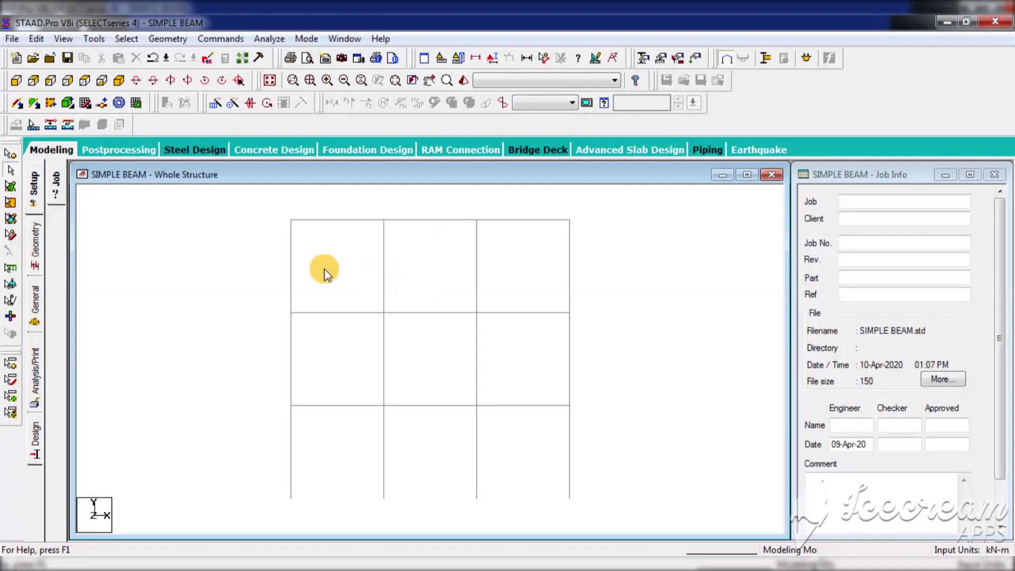
- Delete the entire three-bay, three-storey frame and reopen the snap node/beam grid
key(ctrl+a)
key(Delete)
key(Return)
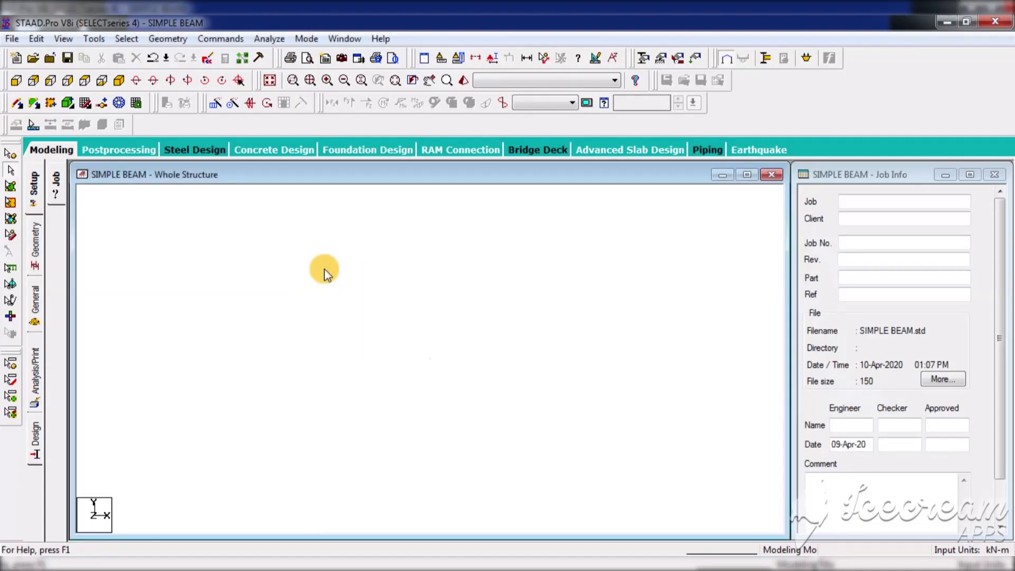
click(85, 103)
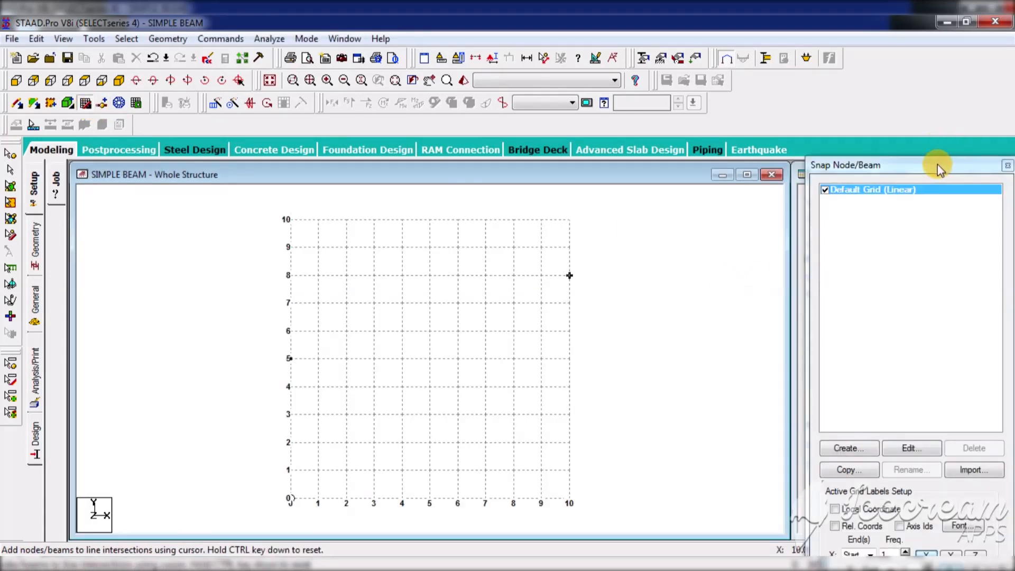
- Draw a triangular truss through grid points (0,0), (5,4), (10,0) and back to (0,0), and close the snap grid
drag(937, 166, 918, 51)
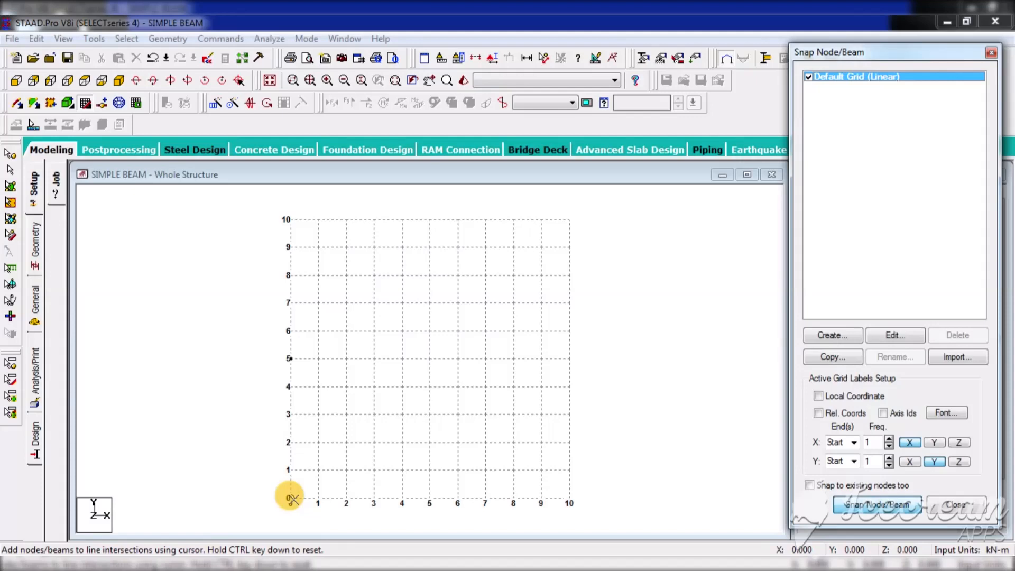
click(291, 498)
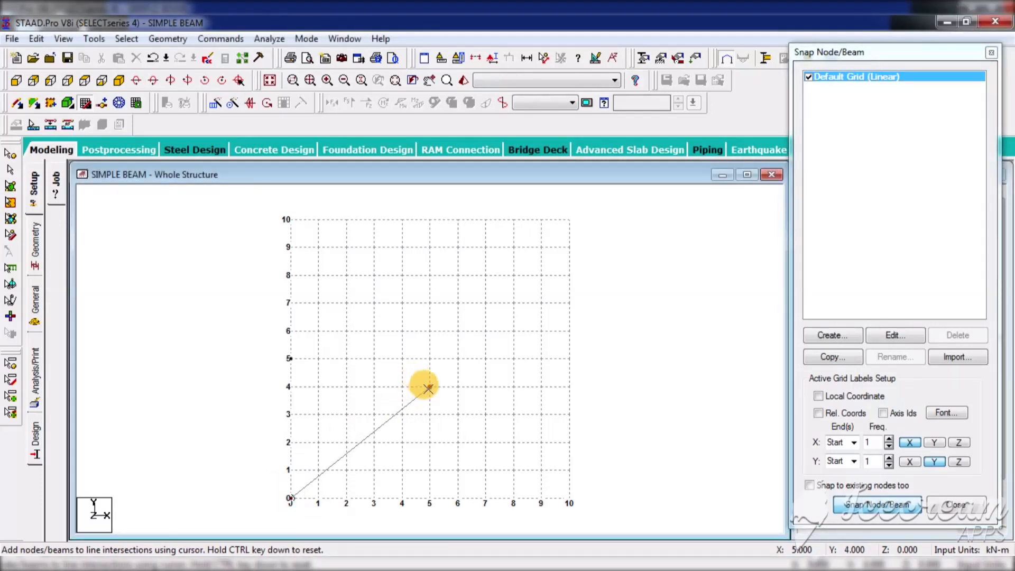
click(428, 388)
click(569, 497)
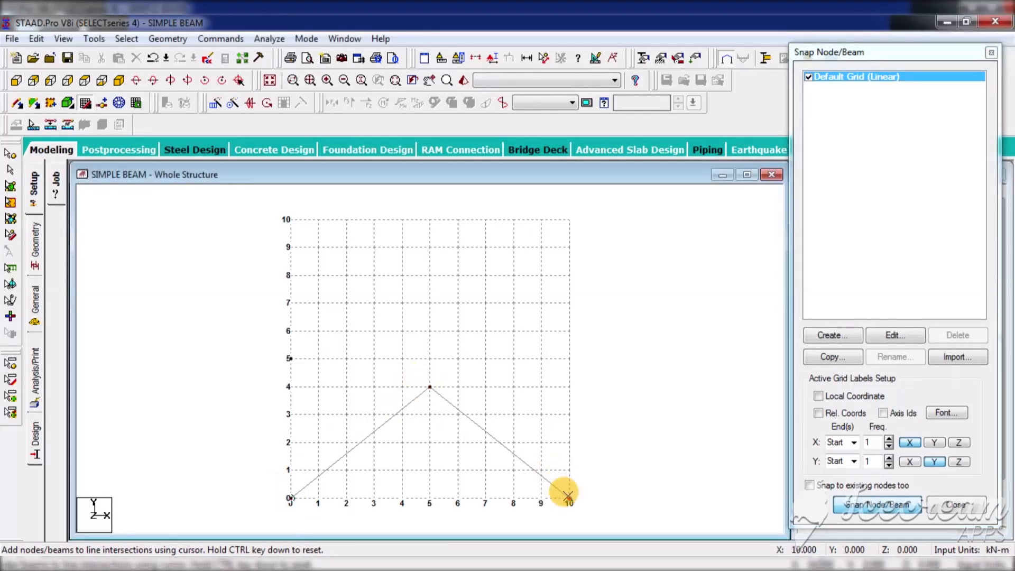
click(290, 497)
click(895, 506)
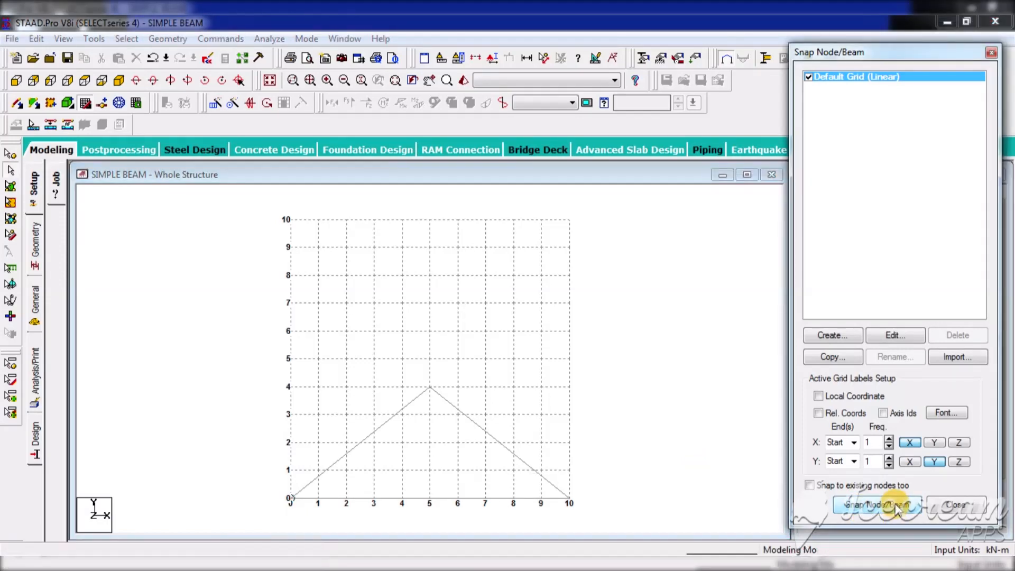
click(956, 504)
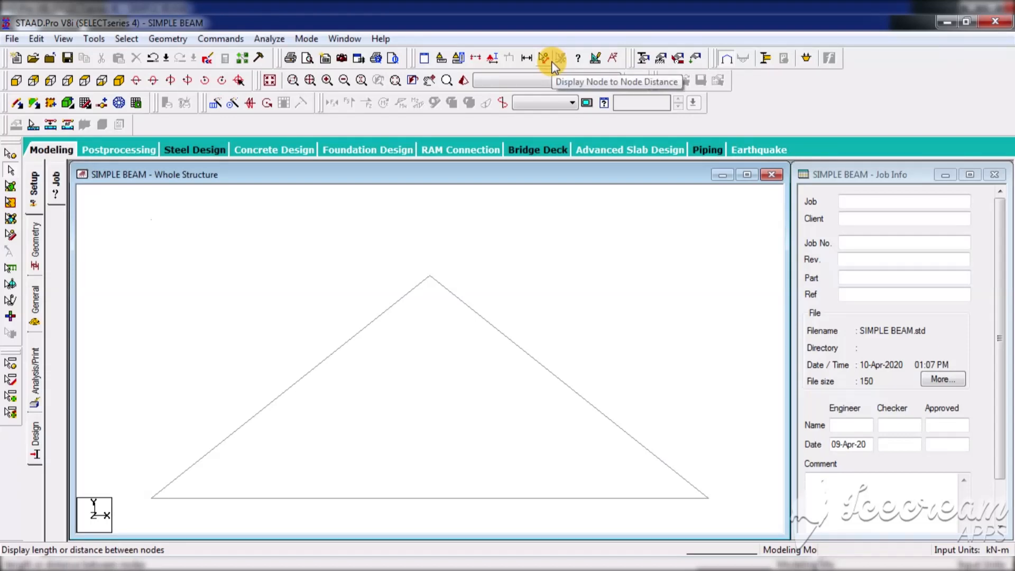
- Reopen the snap node/beam grid and delete the whole triangle, including its unattached nodes
click(85, 103)
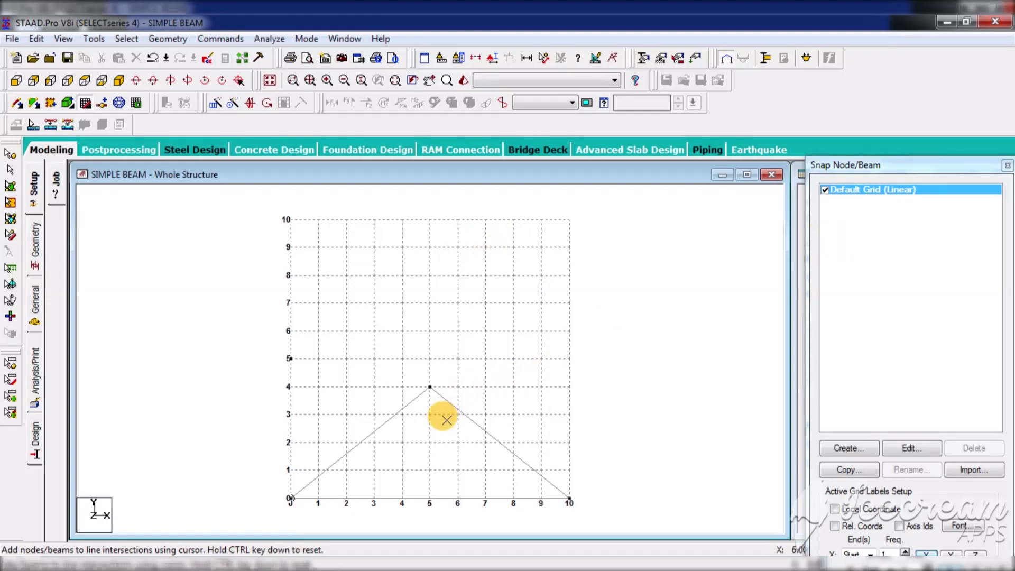
key(Escape)
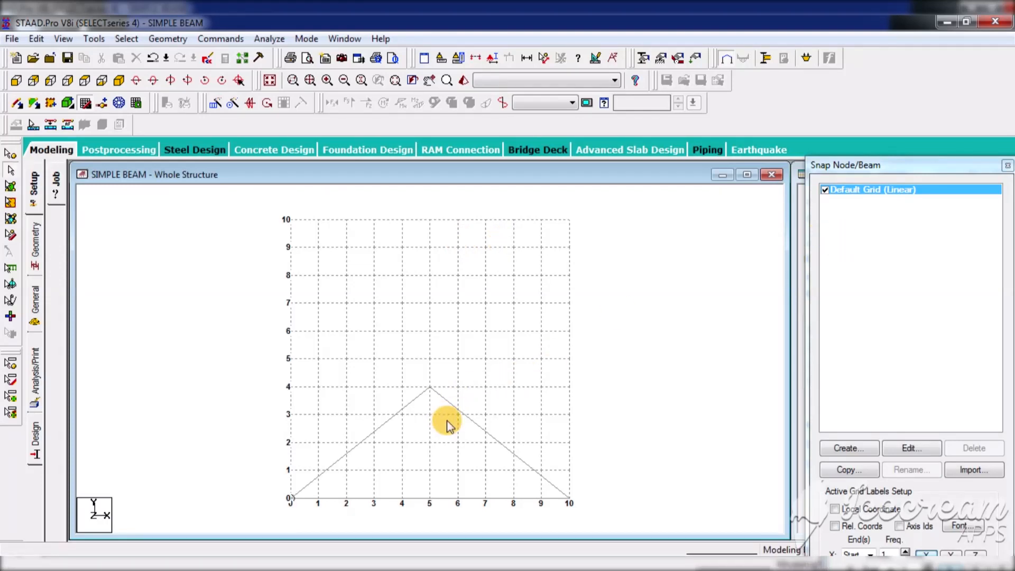
key(ctrl+a)
key(Delete)
key(Return)
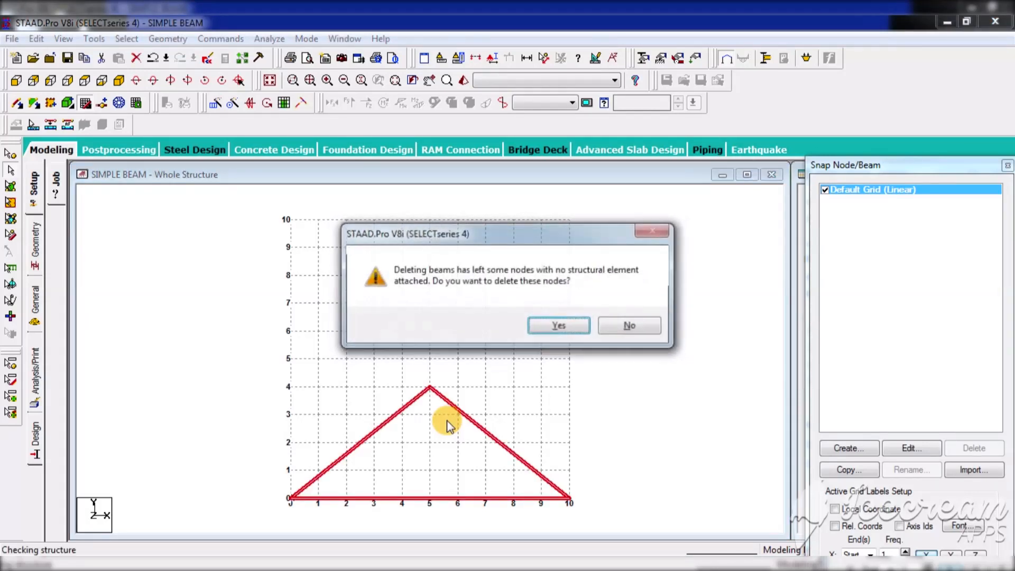
key(Return)
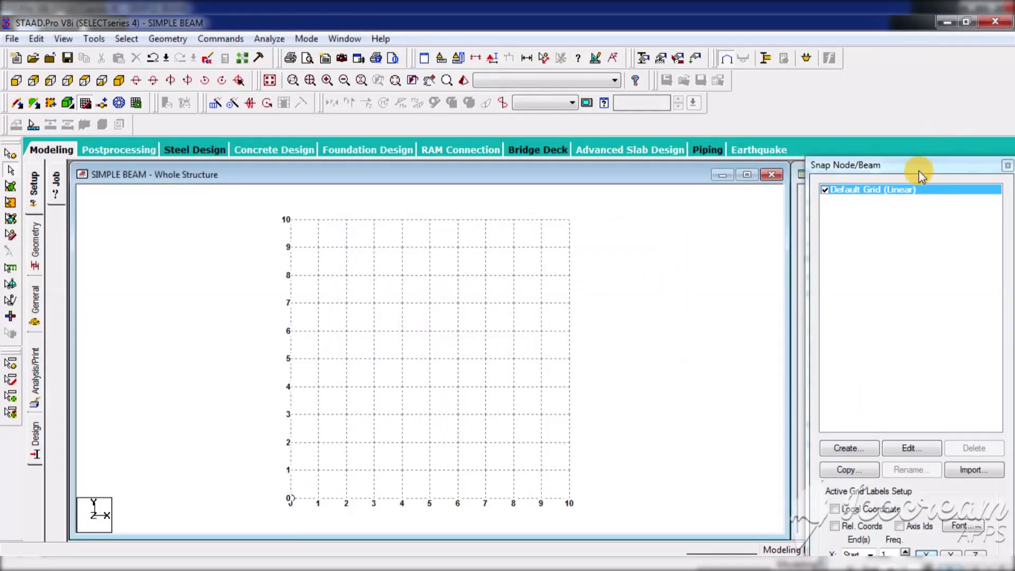
- Draw the outline of a symmetric truss through grid points (0,0), (5,5), (10,0) and back to (0,0)
drag(918, 167, 908, 84)
click(892, 531)
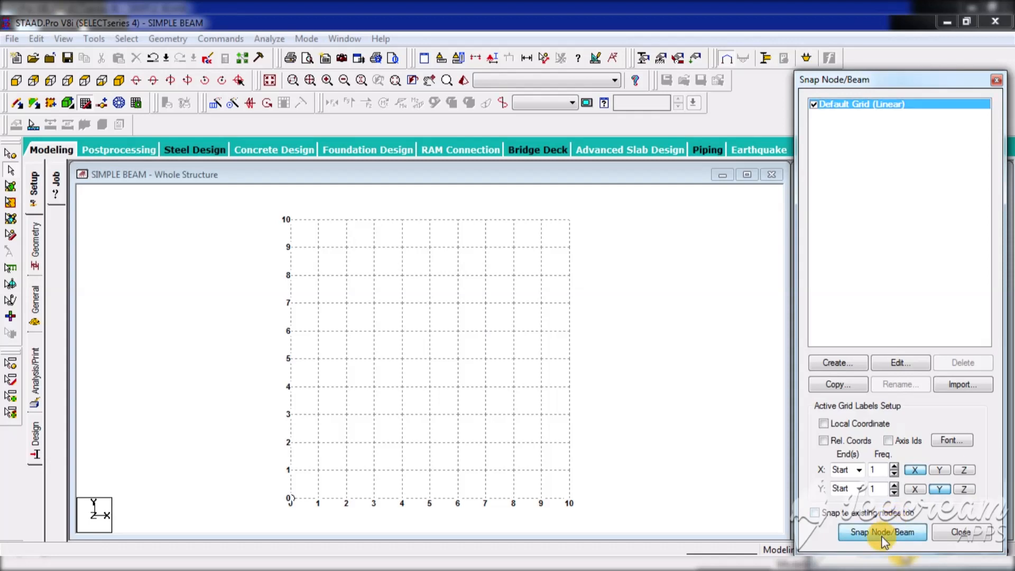
click(290, 497)
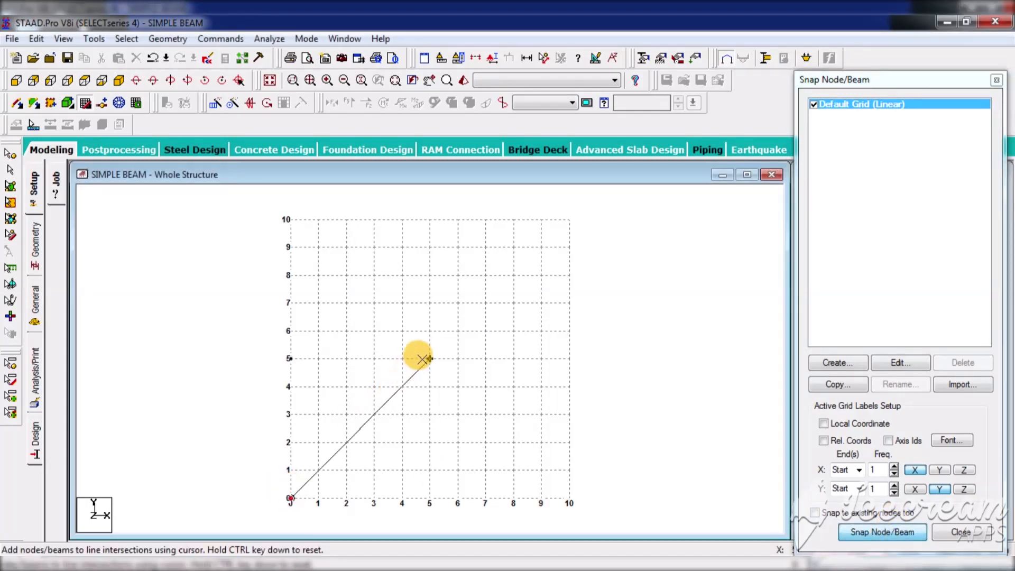
click(429, 358)
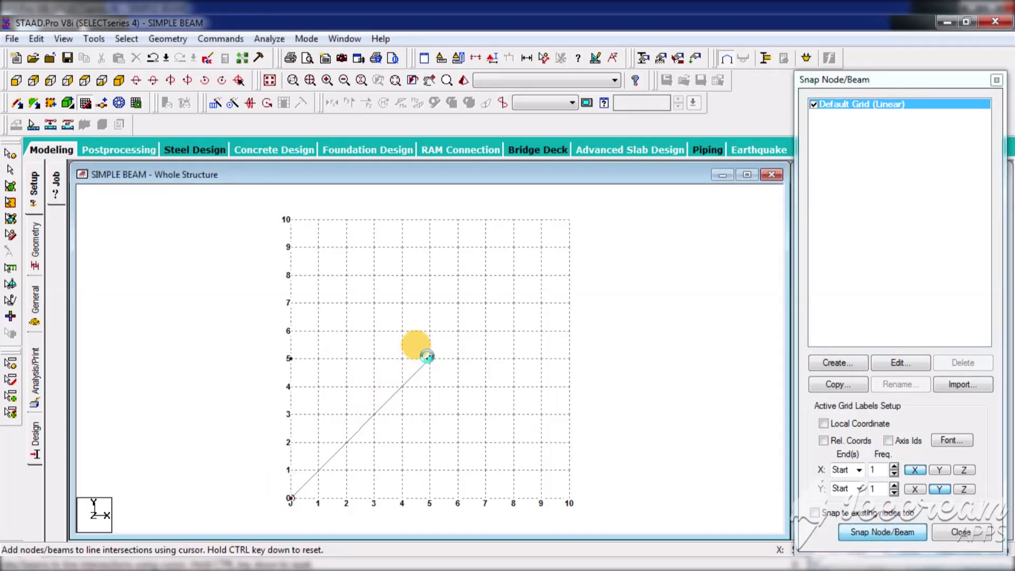
click(569, 497)
click(290, 497)
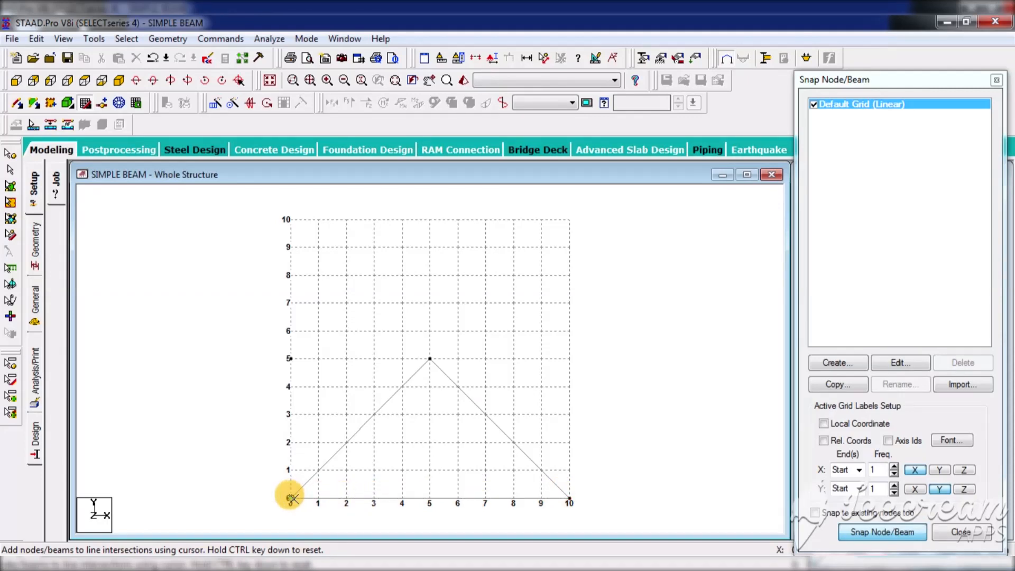
- Add the web members in one chain through (2,0), (2,2), (4,0), (4,4), (5,0), (6,4), (6,0), (8,2) and (8,0), and end beam snapping
click(345, 497)
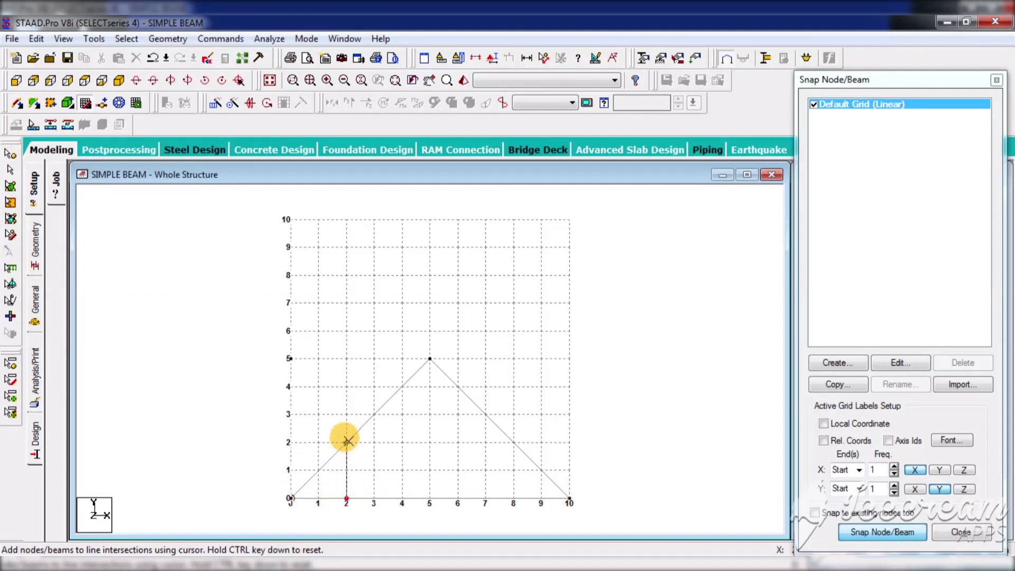
click(347, 441)
click(402, 497)
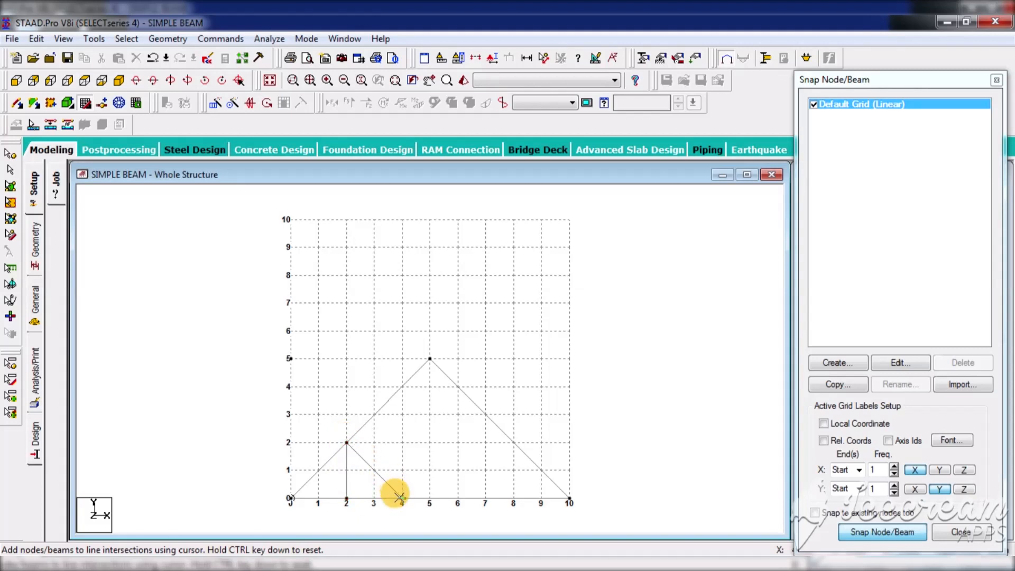
click(402, 388)
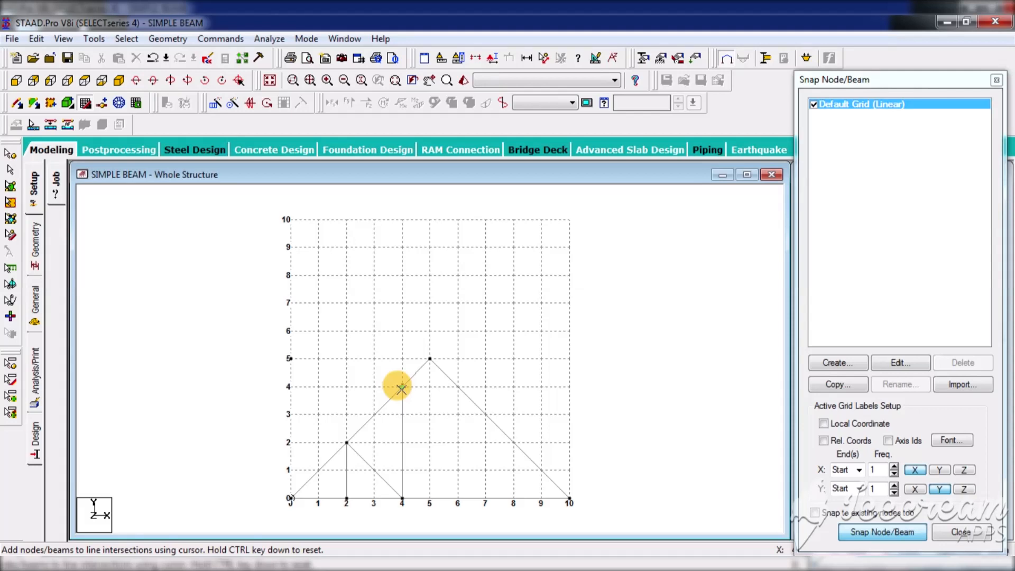
click(429, 497)
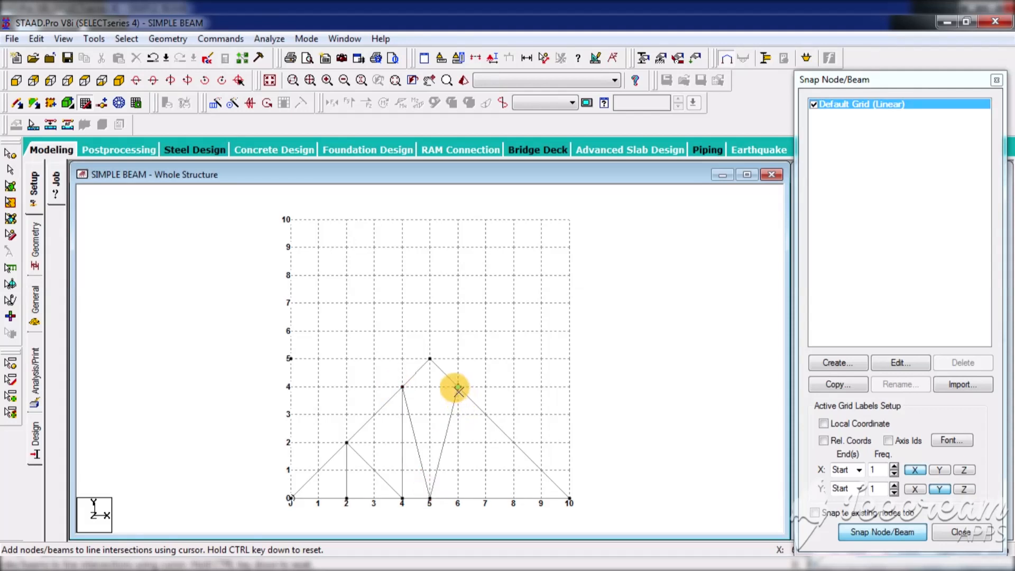
click(457, 388)
click(458, 498)
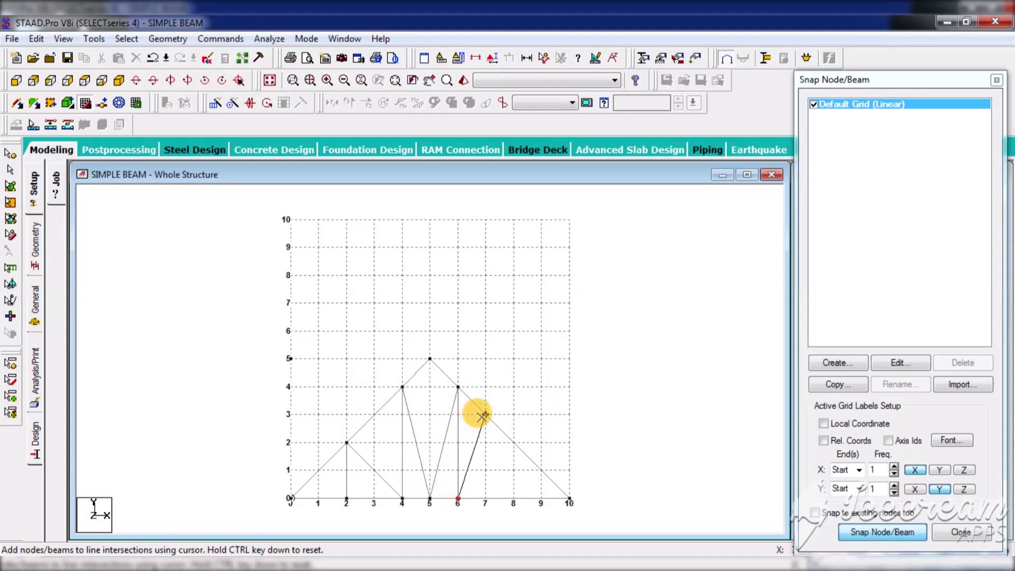
click(514, 442)
click(512, 497)
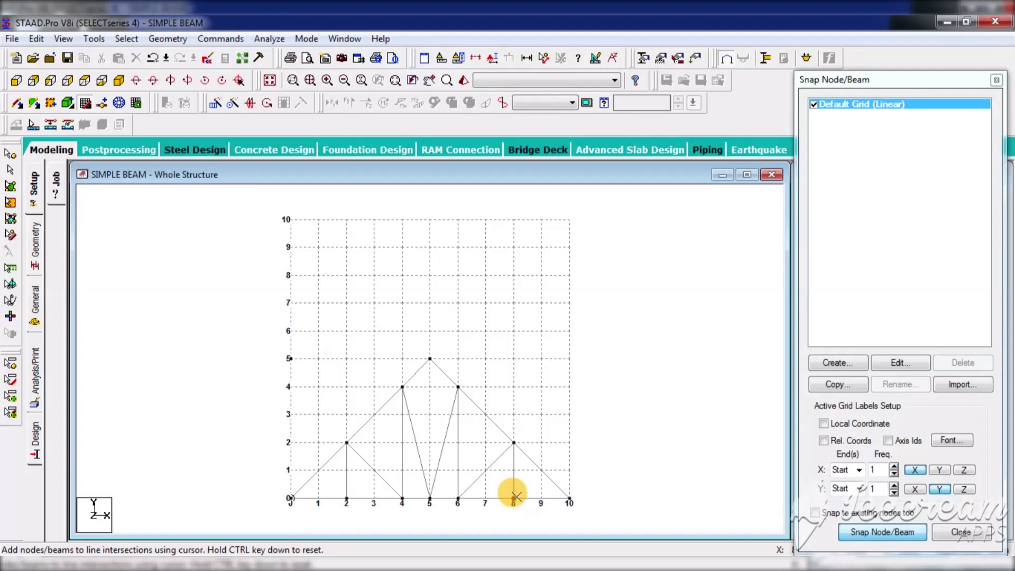
click(882, 531)
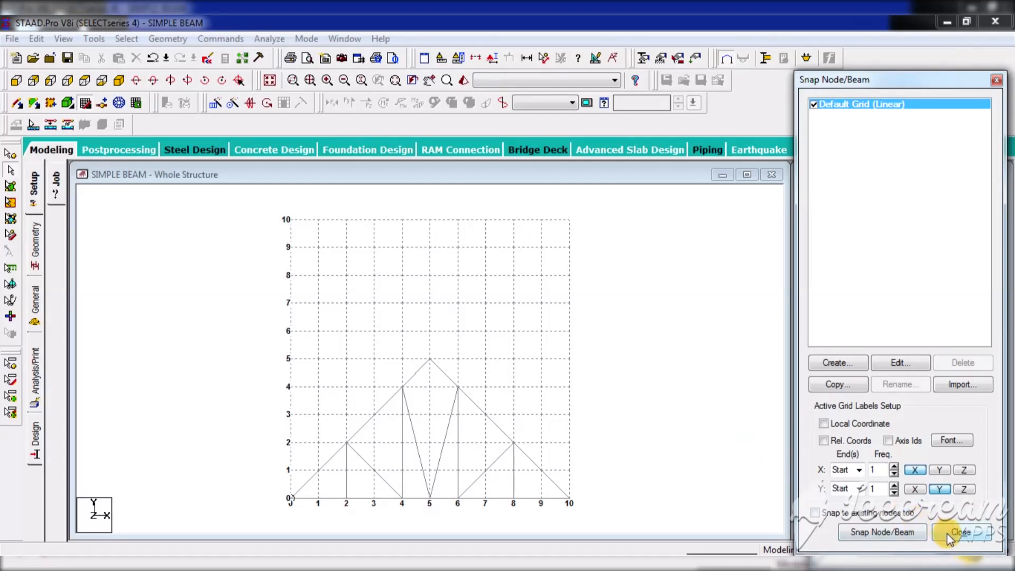
- Delete the entire symmetric truss together with its unattached nodes
click(630, 376)
key(ctrl+a)
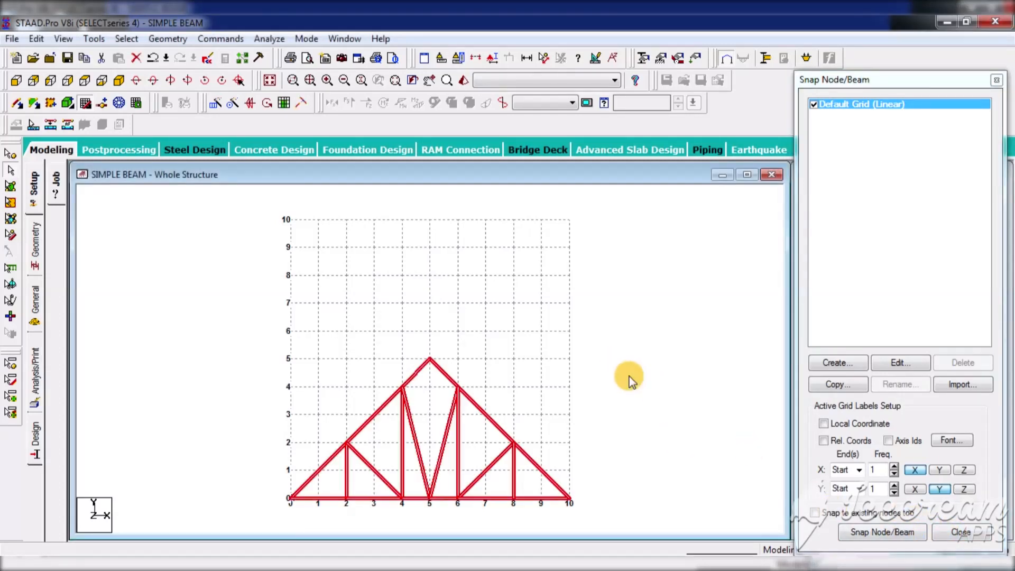
key(Delete)
key(Return)
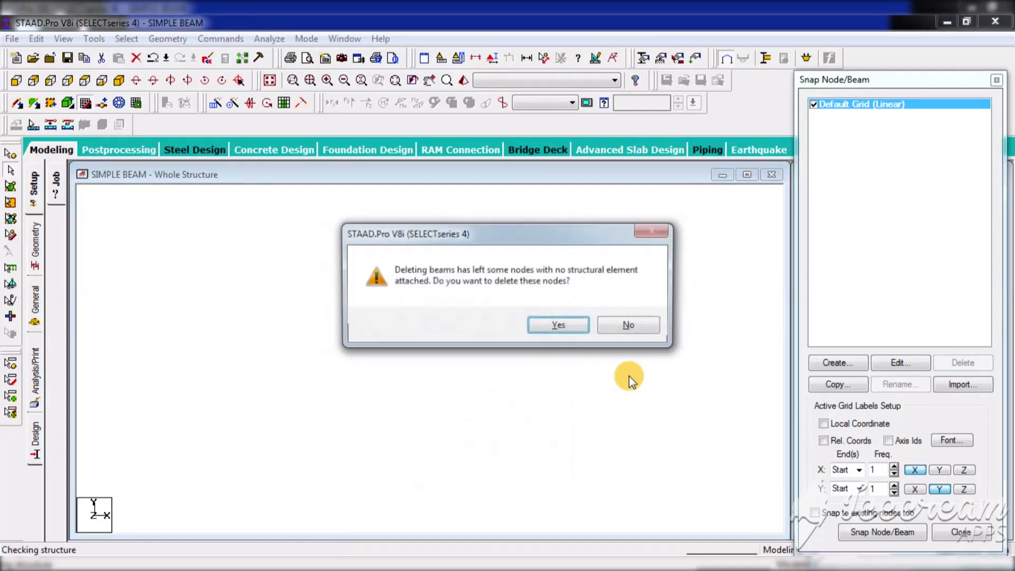
key(Return)
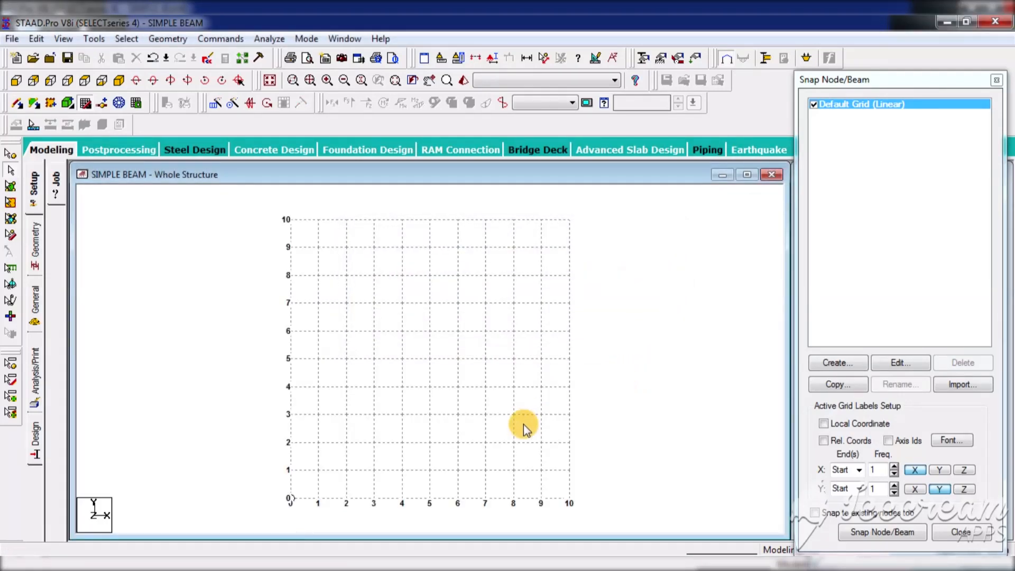
- Draw a right-angled truss outline through grid points (0,0), (0,5), (10,0) and back to (0,0)
click(896, 533)
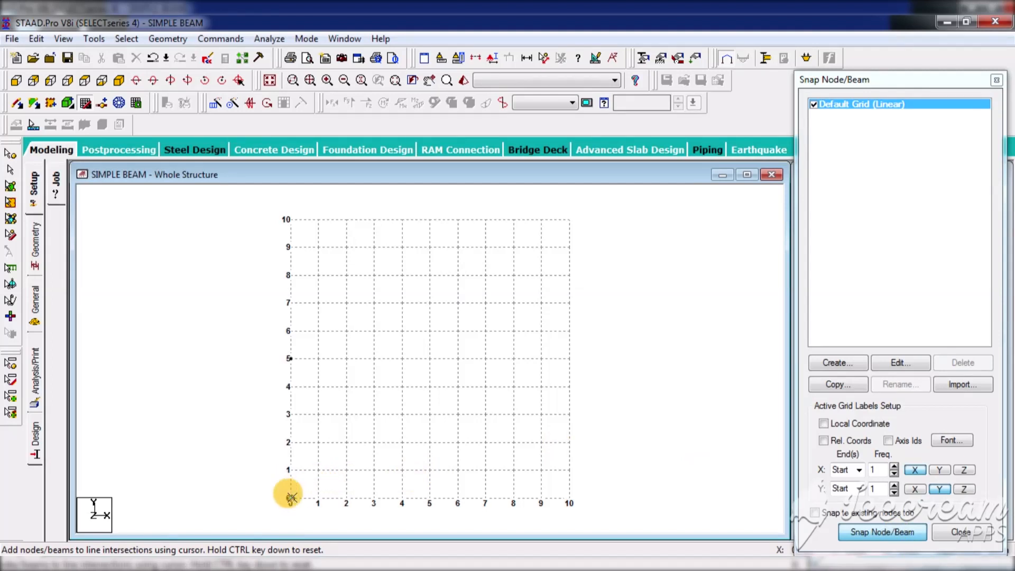
mouse_move(290, 497)
mouse_down()
mouse_move(291, 344)
mouse_move(290, 358)
mouse_up()
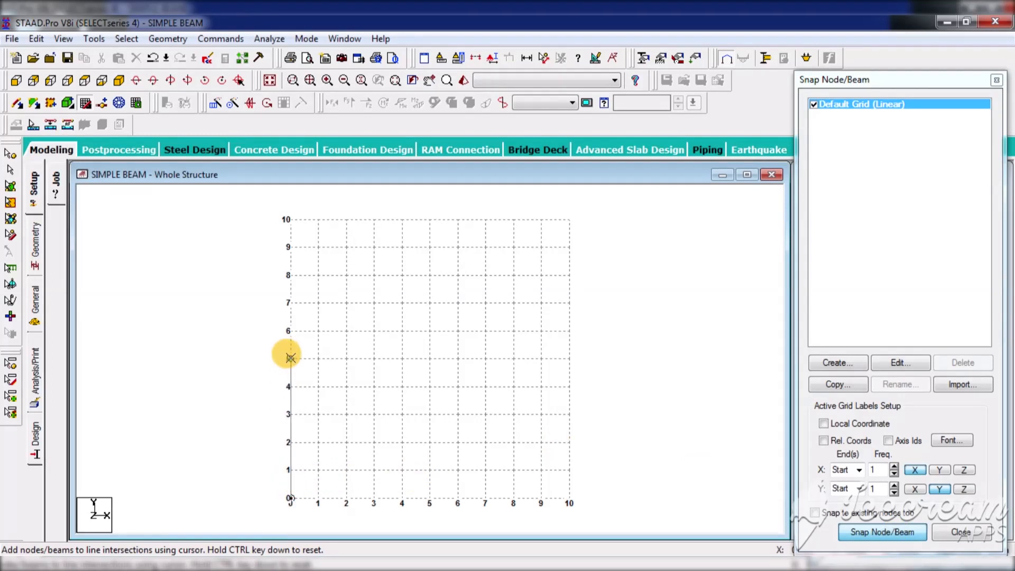
click(569, 498)
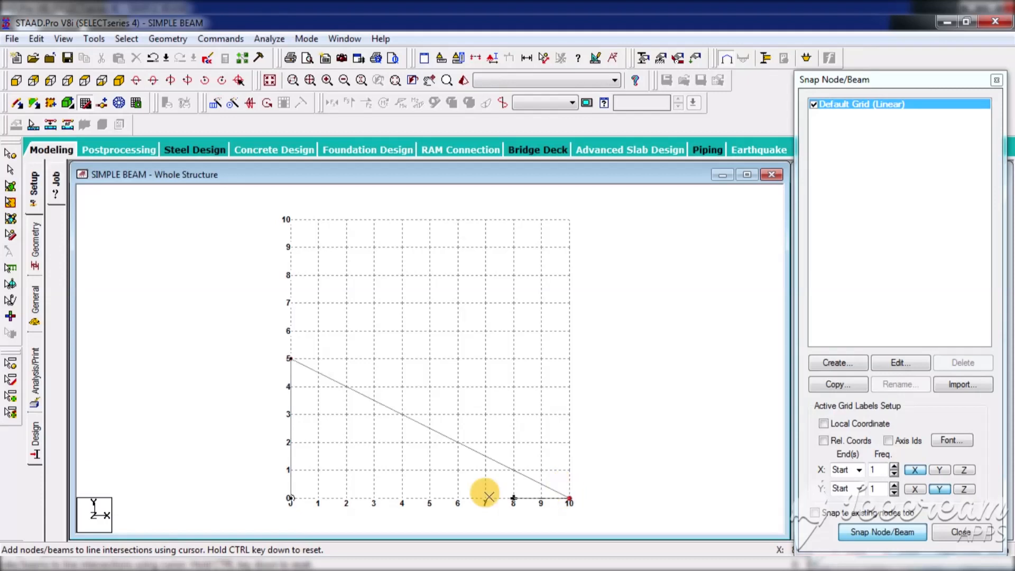
click(290, 498)
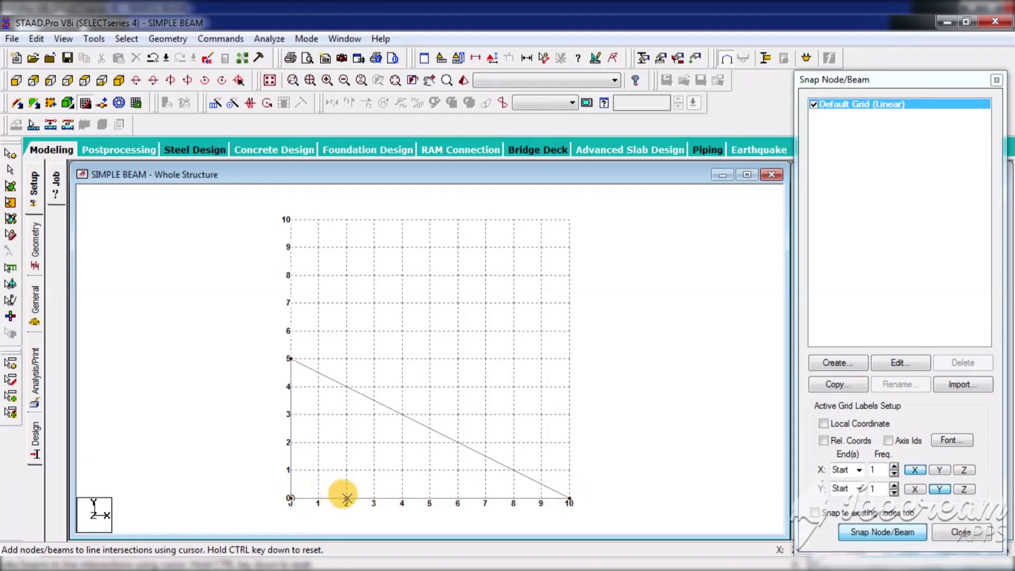
- Add verticals and diagonals in one chain through (2,0), (2,4), (4,0), (4,3), (6,0), (6,2), (8,0) and (8,1), and end beam snapping
click(346, 498)
click(347, 386)
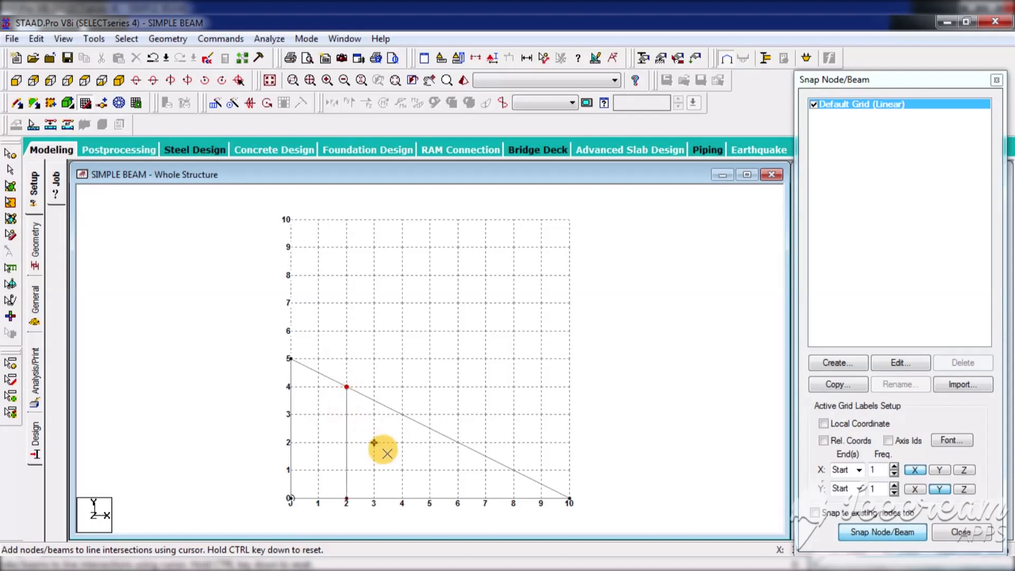
click(402, 497)
click(401, 415)
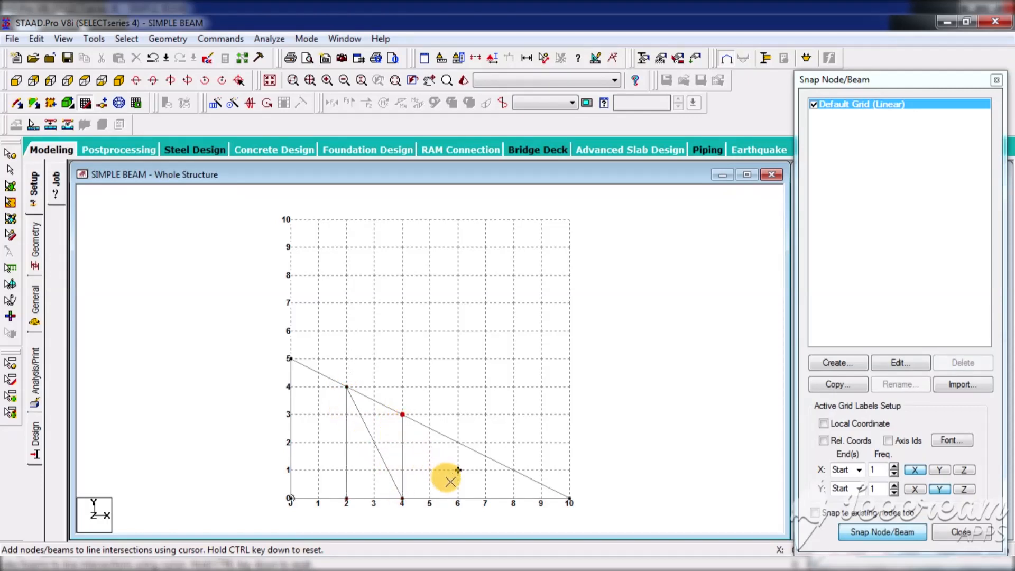
click(458, 498)
click(458, 443)
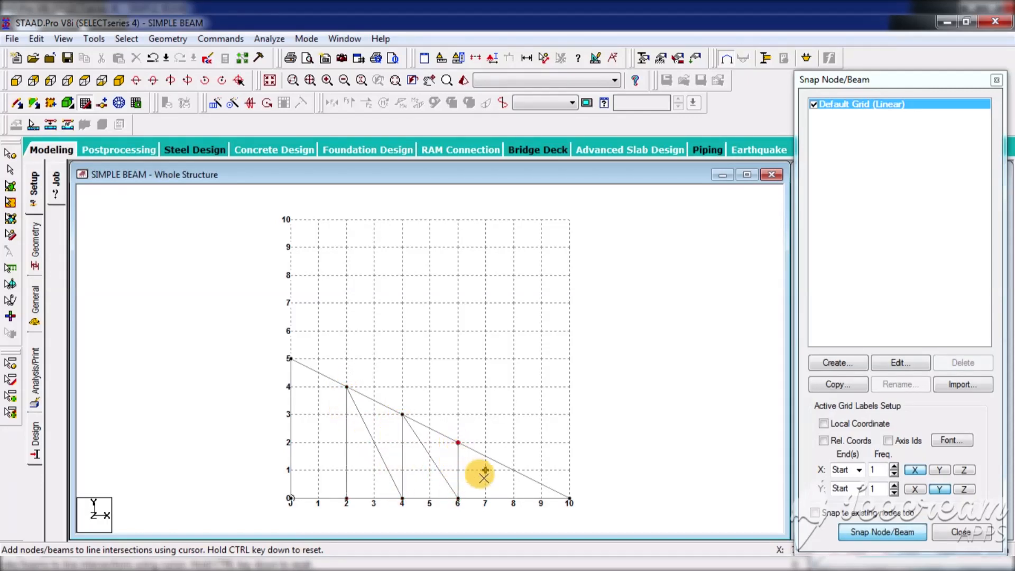
click(513, 498)
click(513, 470)
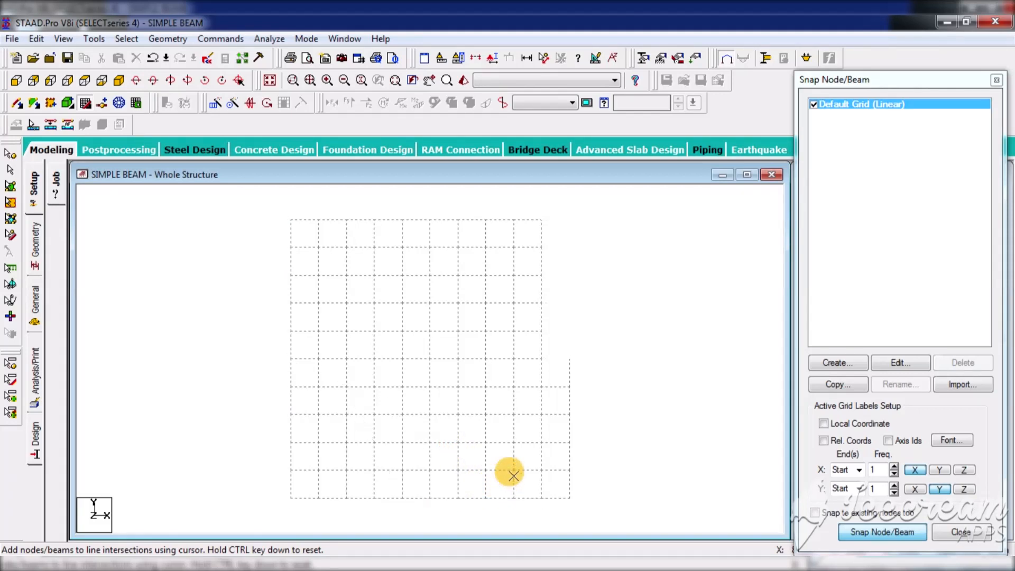
click(905, 532)
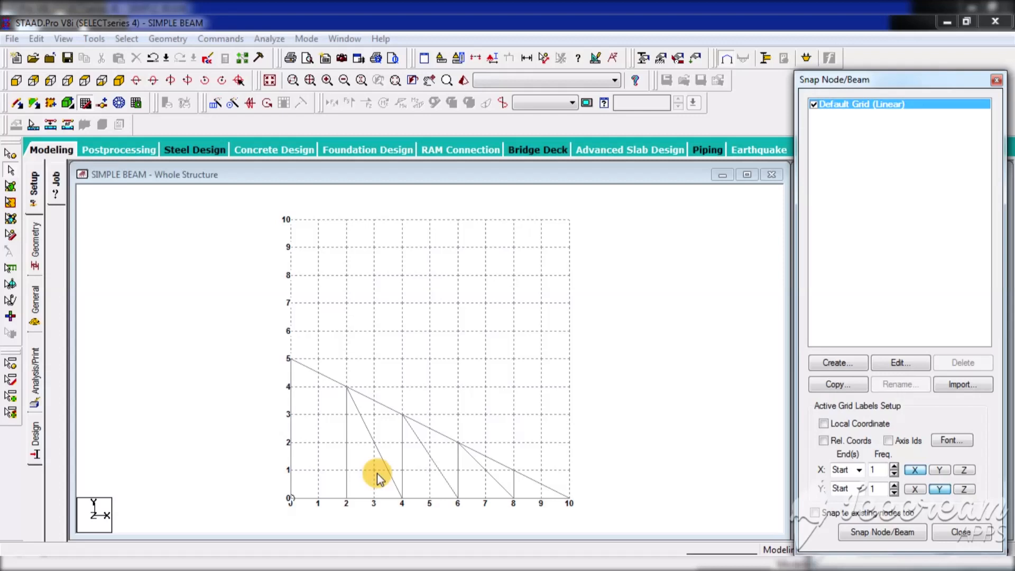
- Add the opposing diagonals in one chain through (8,1), (6,0), (6,2), (4,0), (4,3), (2,0), (0,5), (2,4) and (0,0), and end beam snapping
click(889, 534)
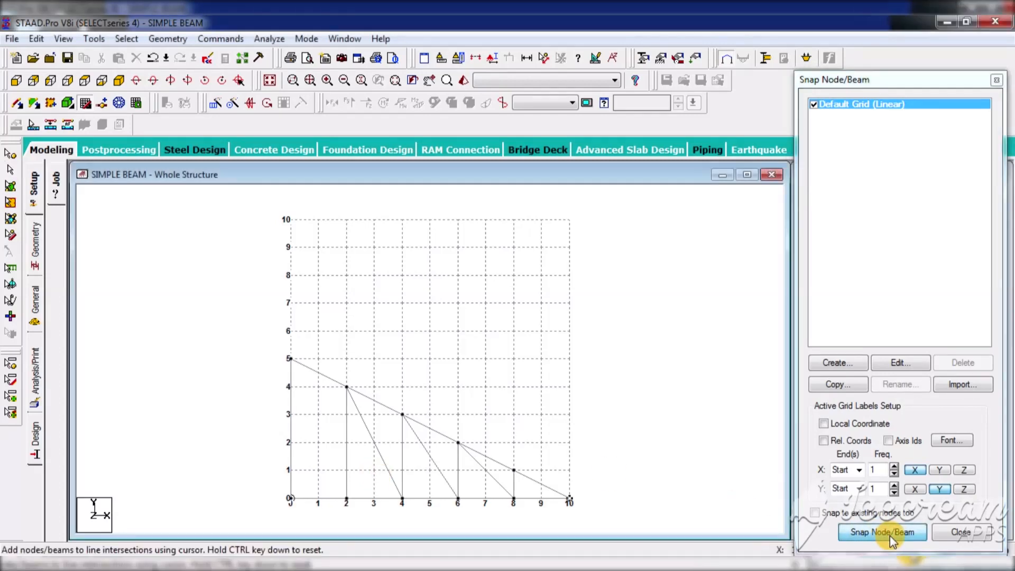
click(513, 470)
click(458, 497)
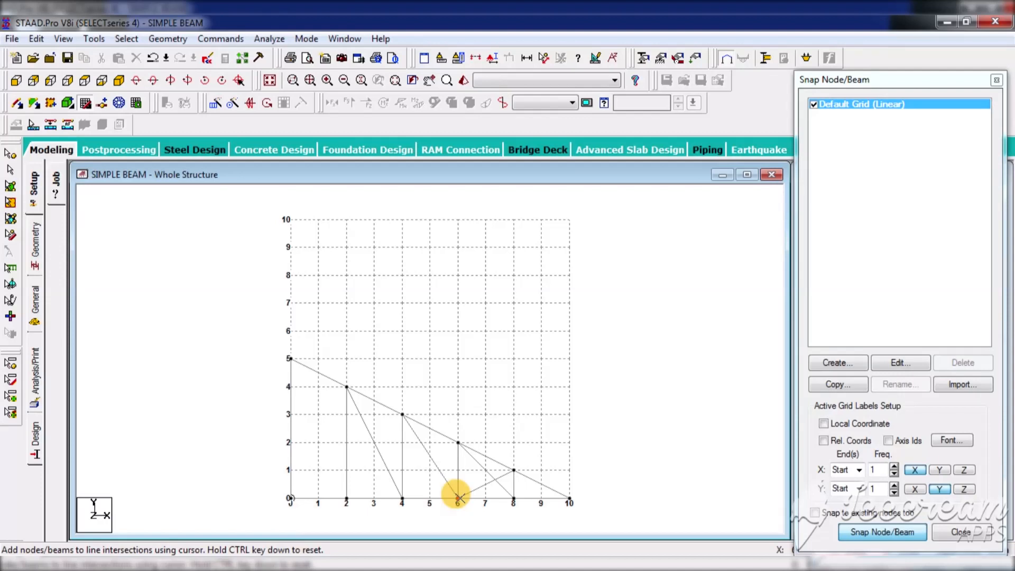
click(458, 442)
click(402, 497)
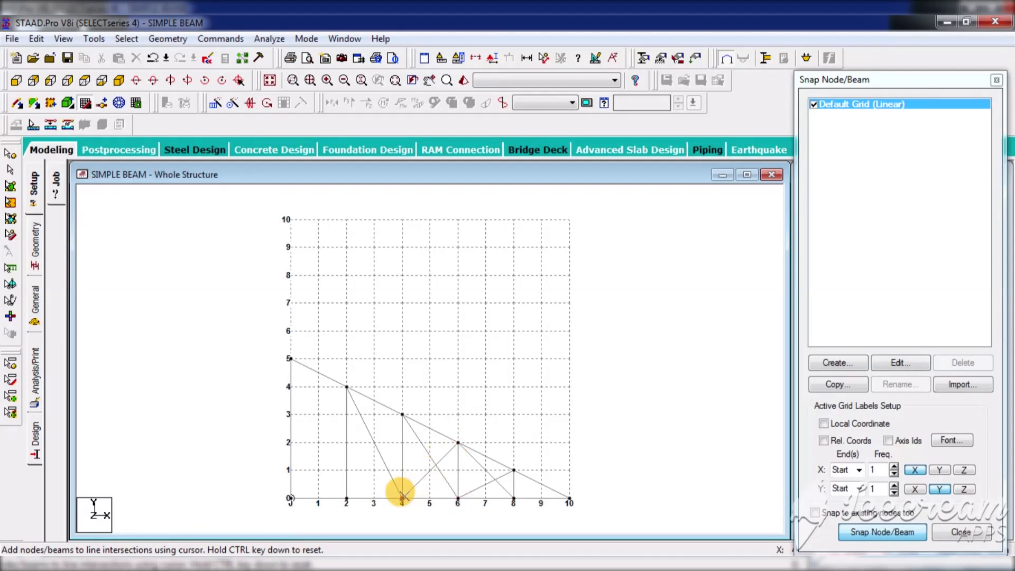
click(402, 414)
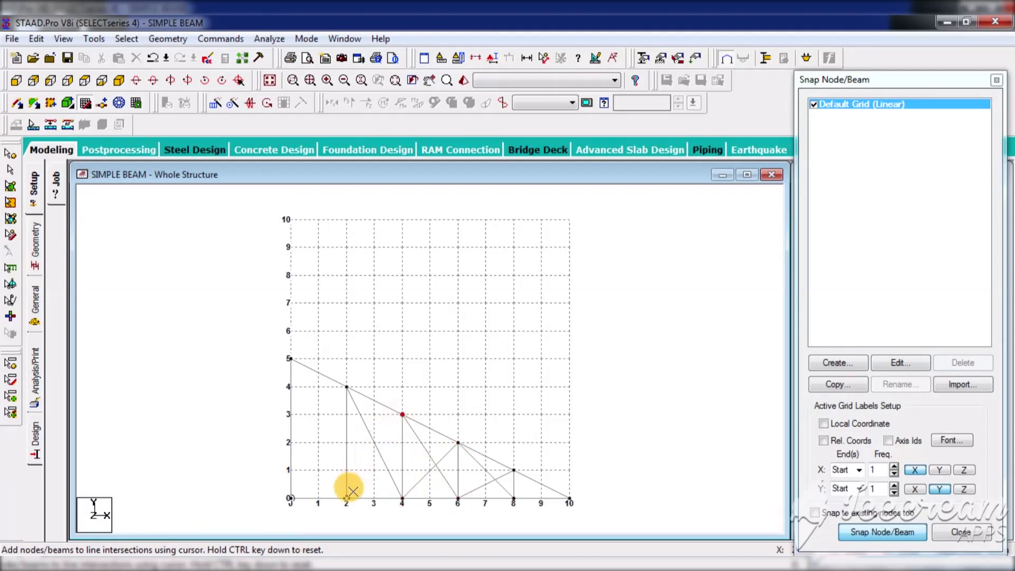
click(346, 497)
click(290, 359)
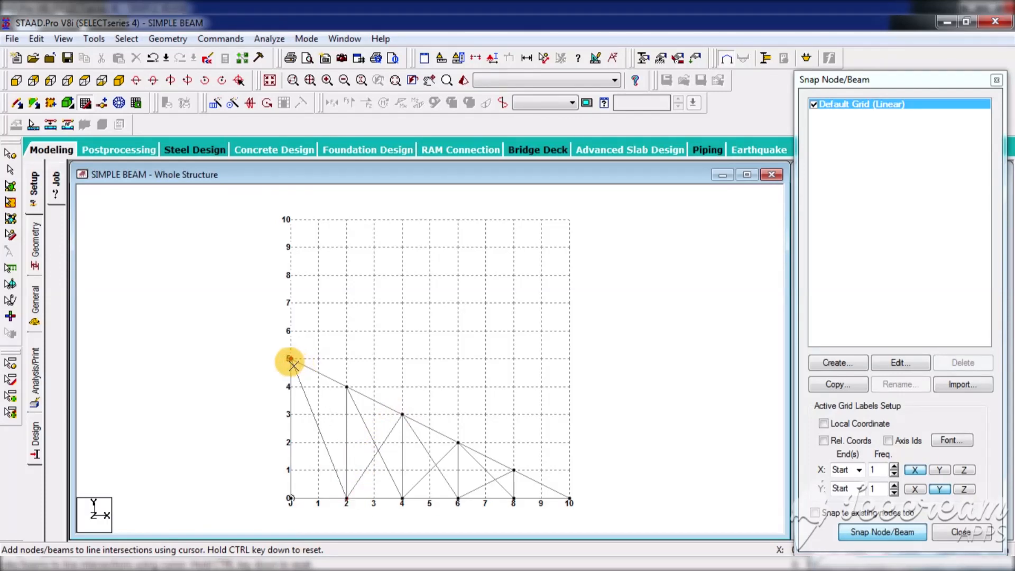
click(347, 387)
click(290, 497)
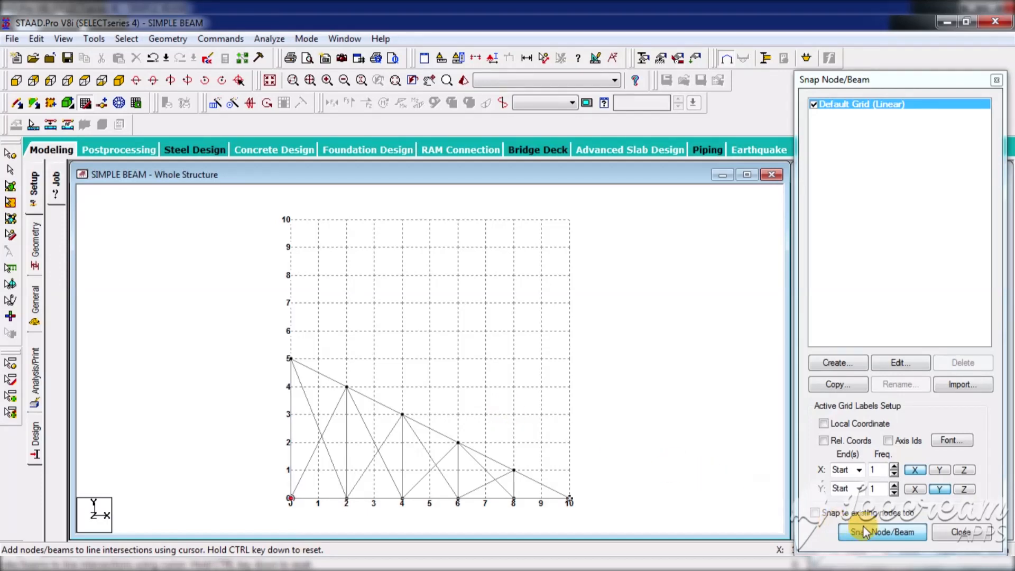
click(880, 531)
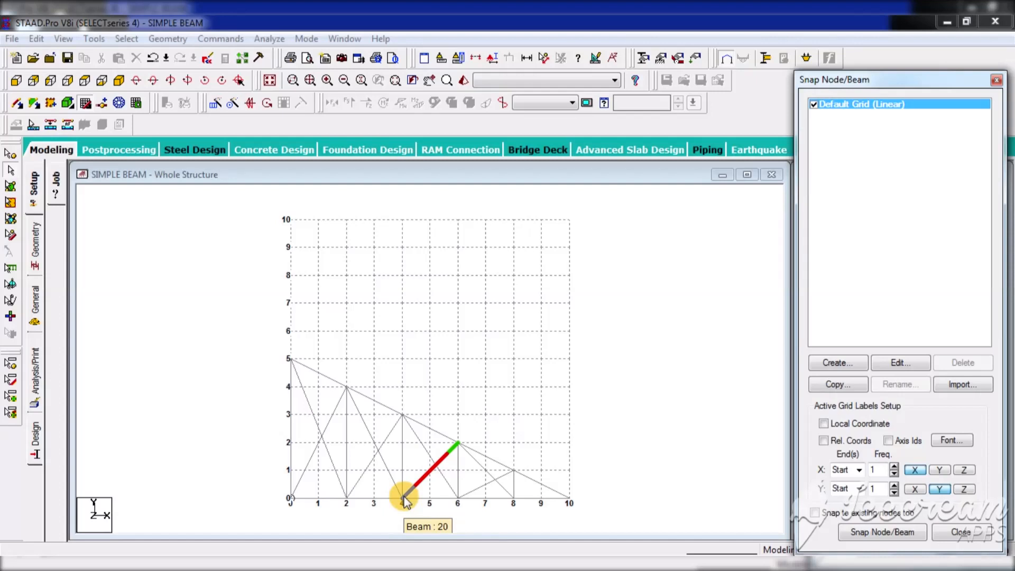
- Delete the entire right-angled truss together with its unattached nodes
click(671, 431)
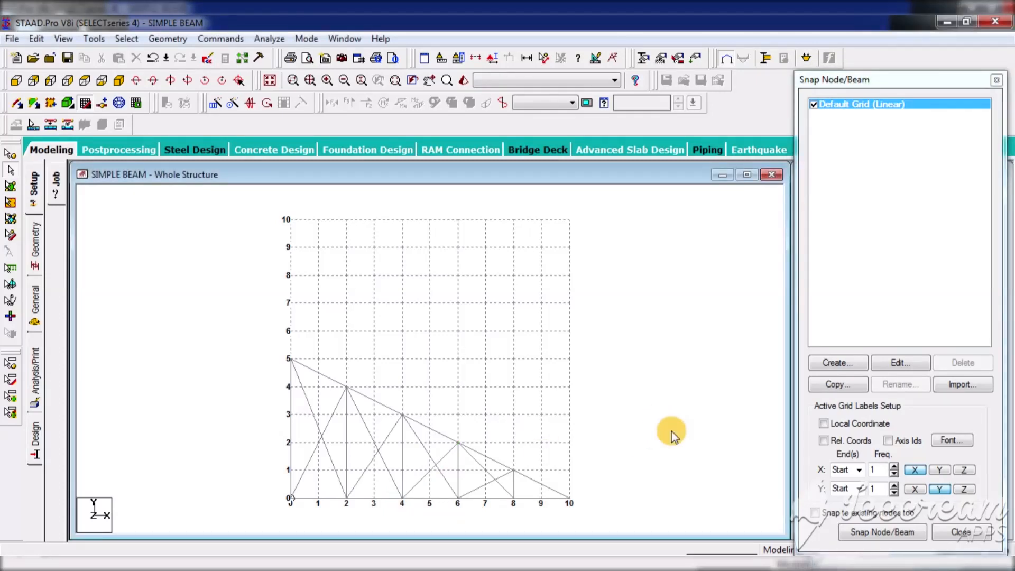
key(ctrl+a)
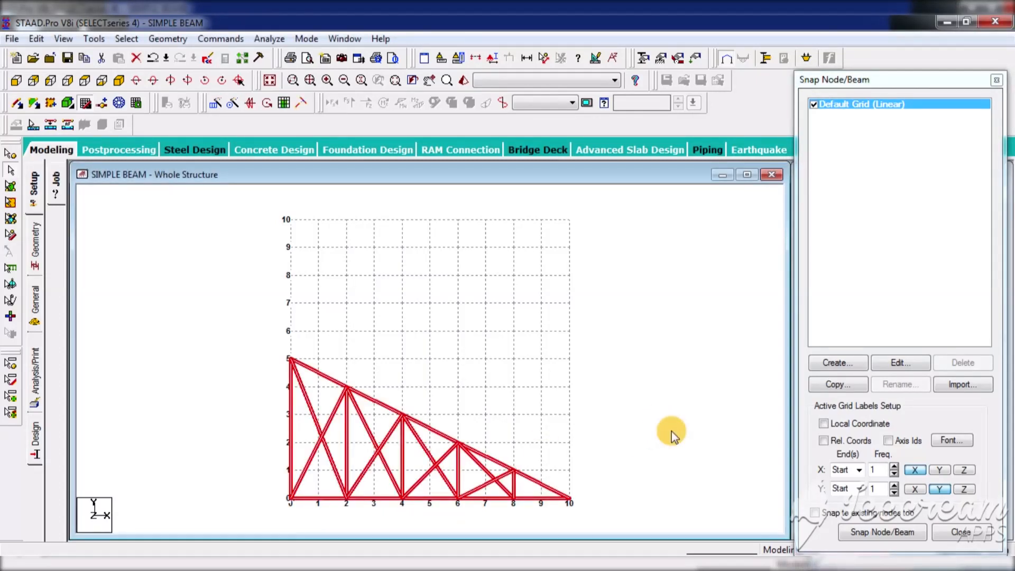
key(Delete)
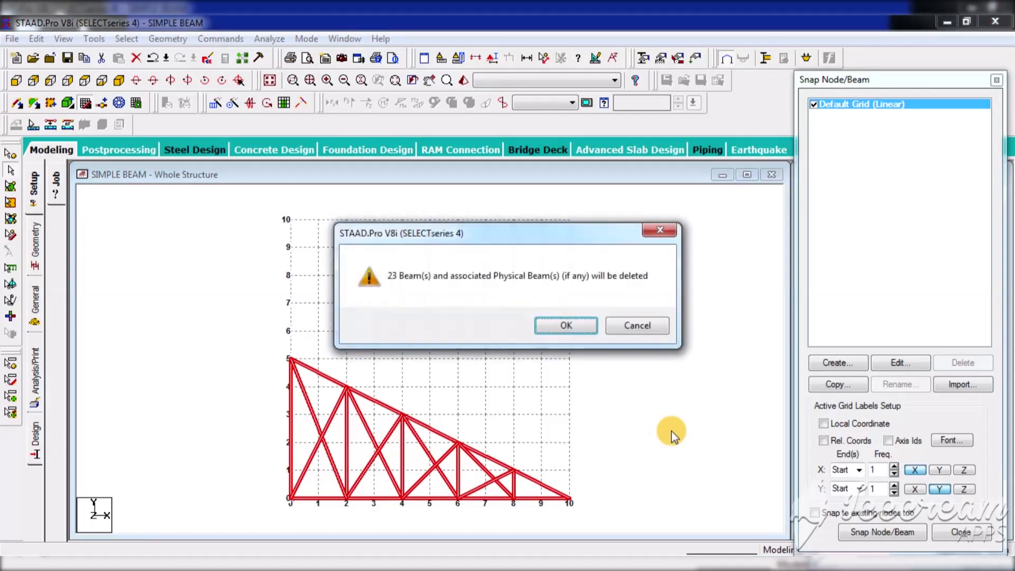
key(Return)
key(Return)
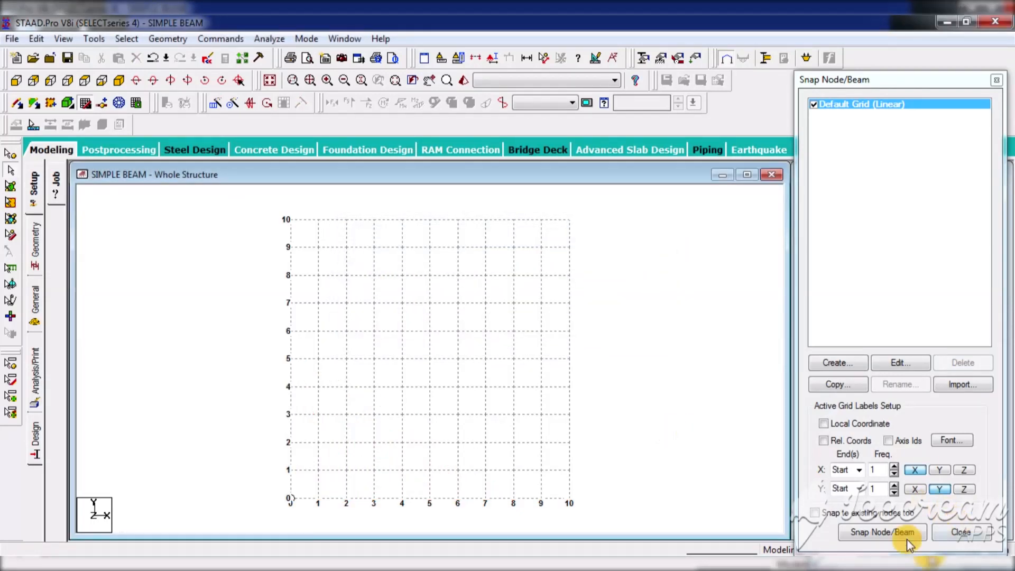
- Draw a rectangular truss outline through grid points (0,0), (10,0), (10,3), (0,3) and back to (0,0)
click(879, 533)
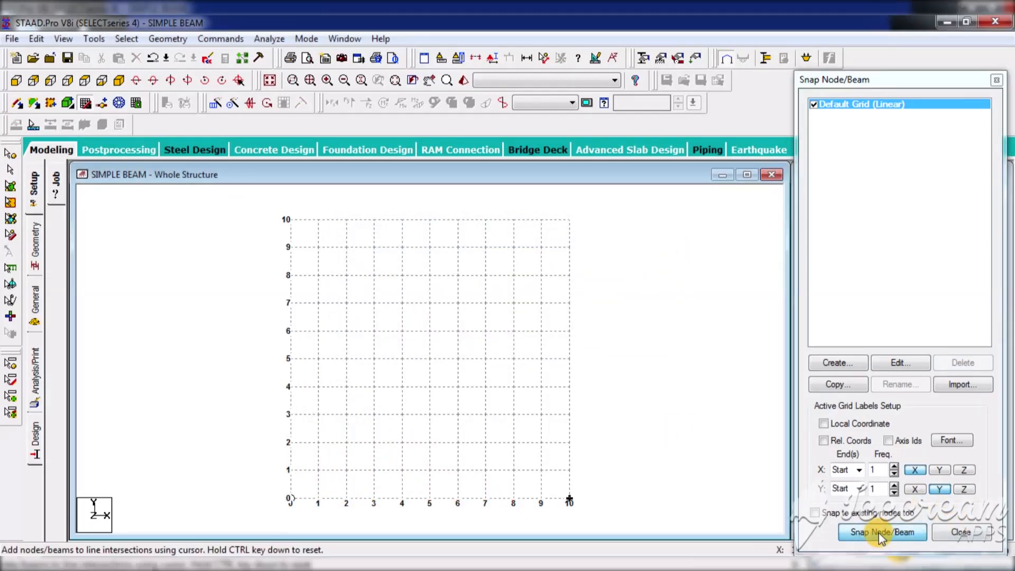
click(290, 498)
click(568, 499)
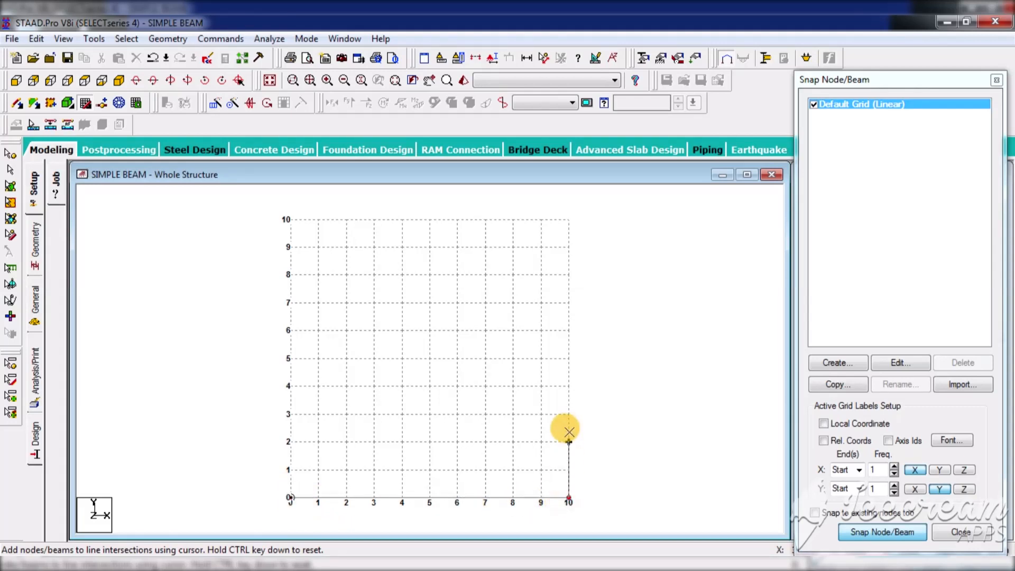
click(568, 413)
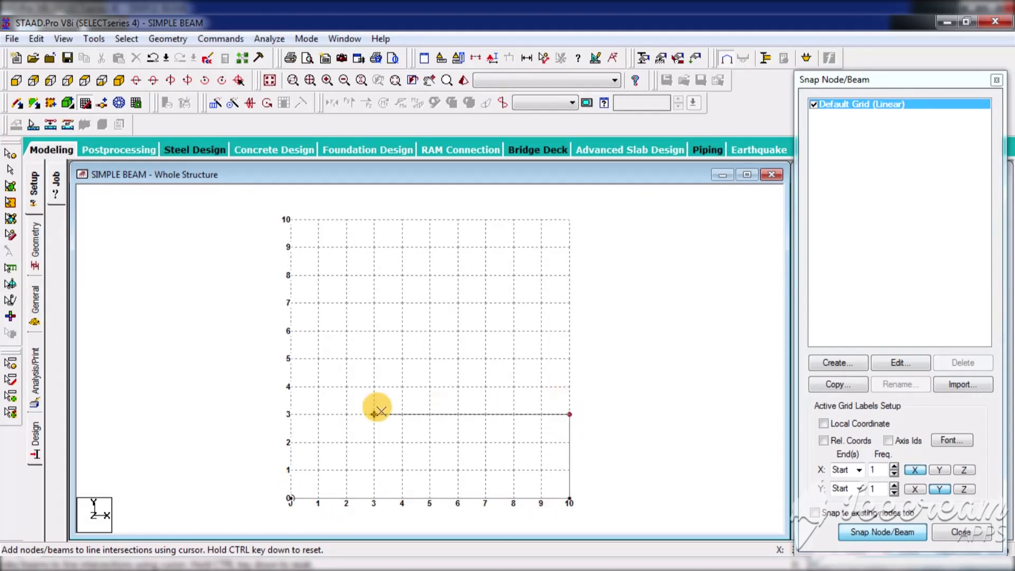
click(290, 413)
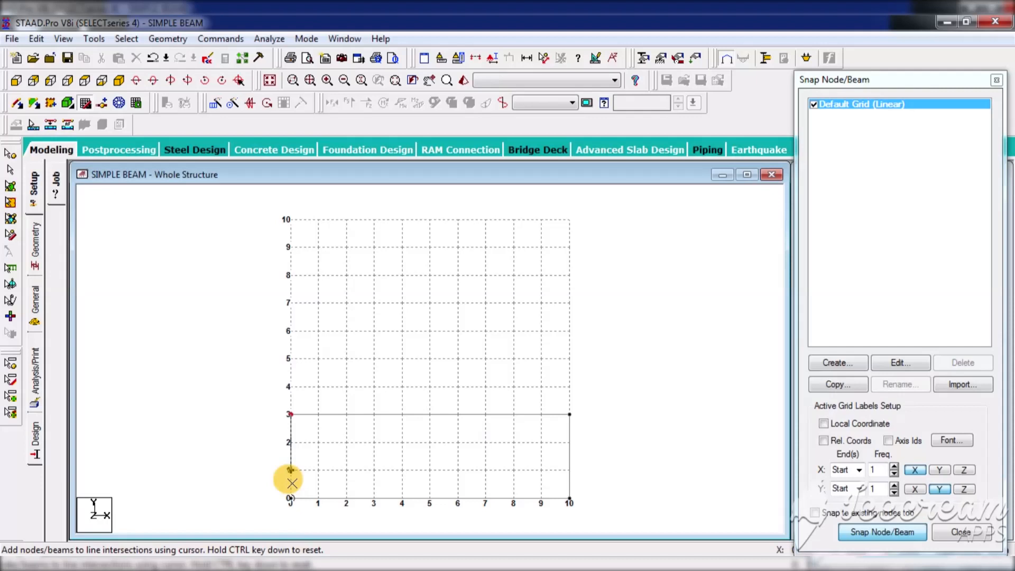
click(290, 497)
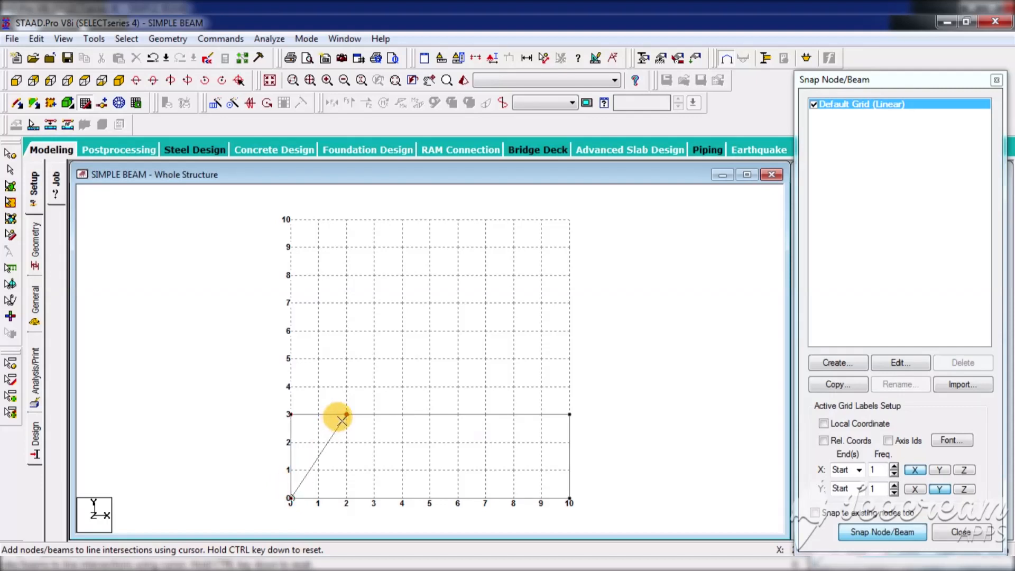
- Continue from (0,0) with zigzag diagonals through (2,3), (4,0), (6,3), (8,0) and (10,3)
click(346, 414)
click(402, 497)
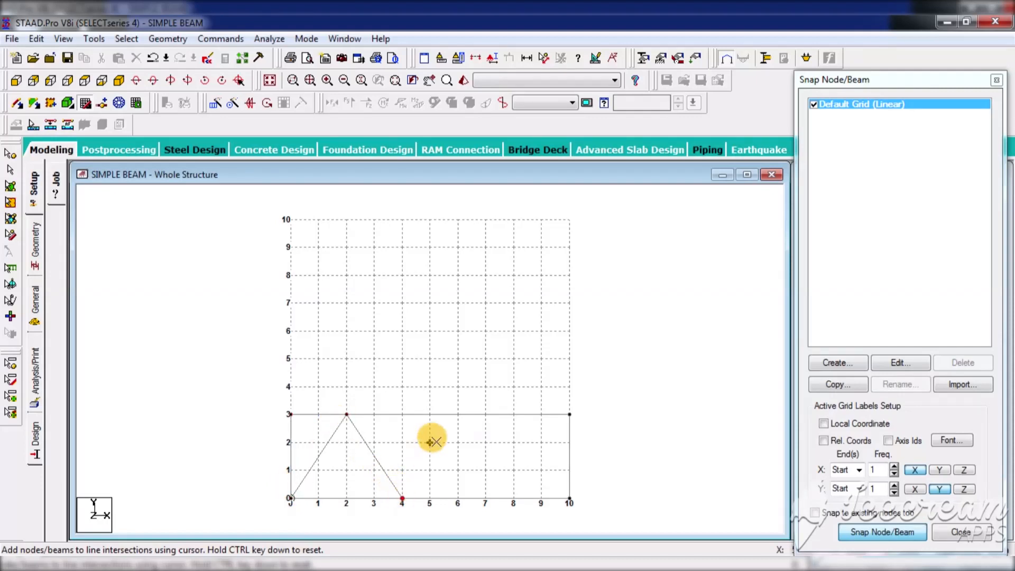
click(457, 414)
click(513, 497)
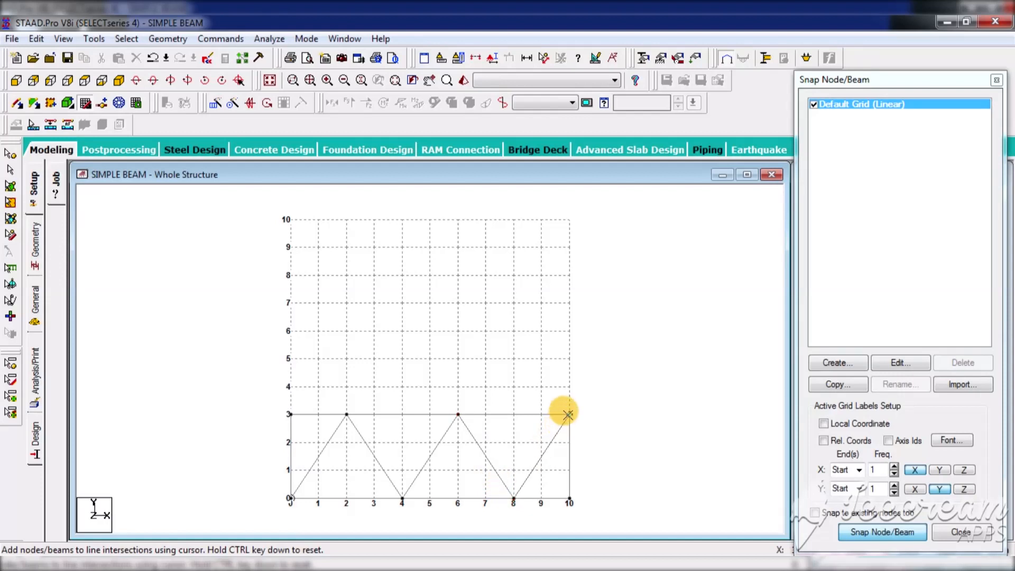
click(569, 414)
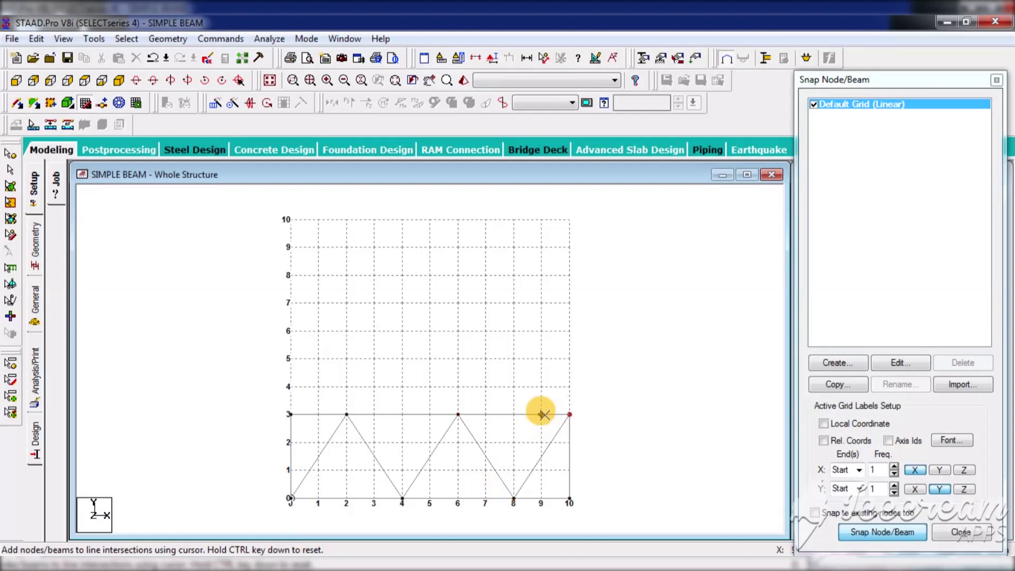
- Add vertical members between the two chords at x = 8, 6, 4 and 2
click(513, 414)
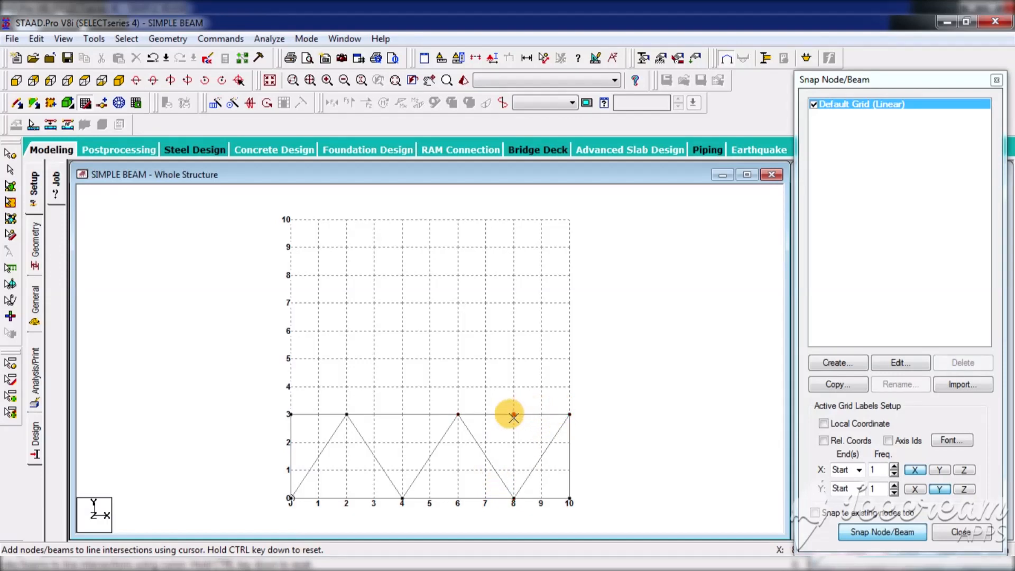
click(513, 498)
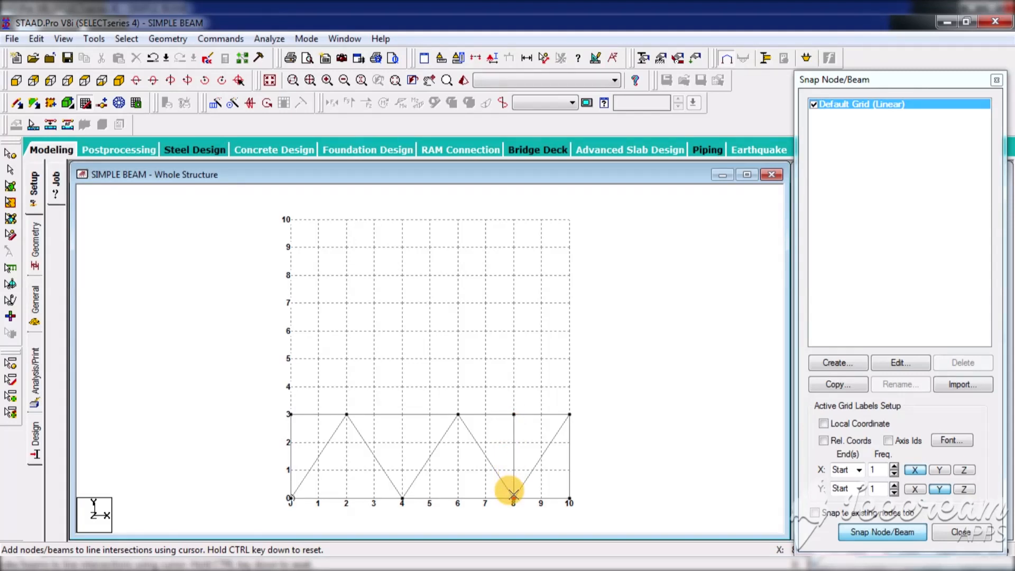
click(458, 414)
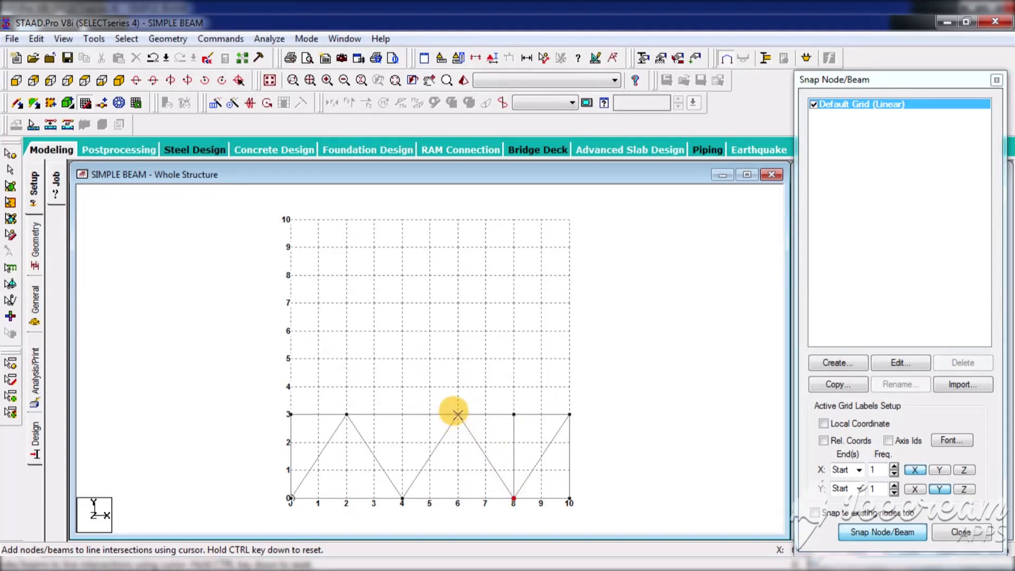
click(457, 497)
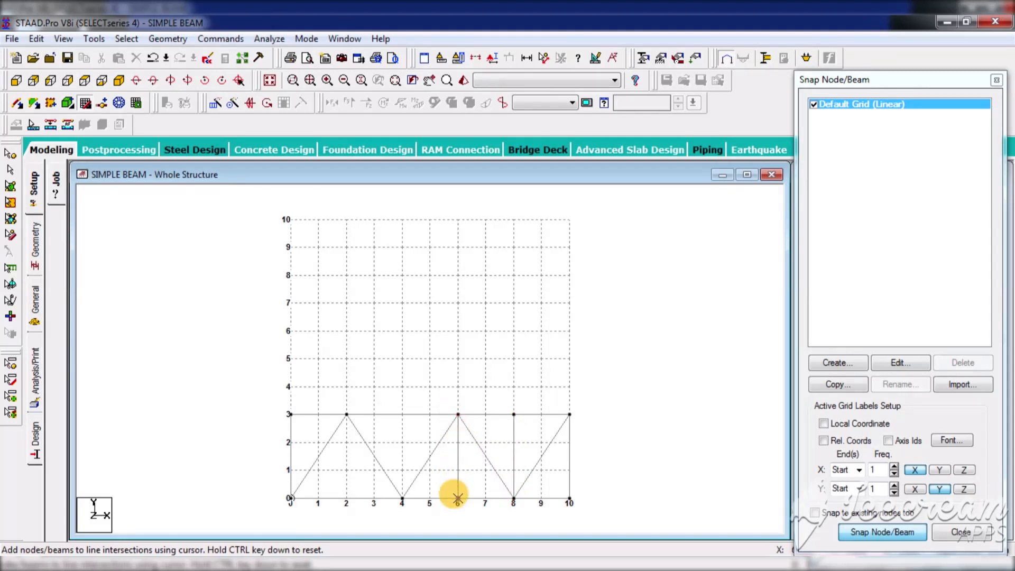
click(402, 497)
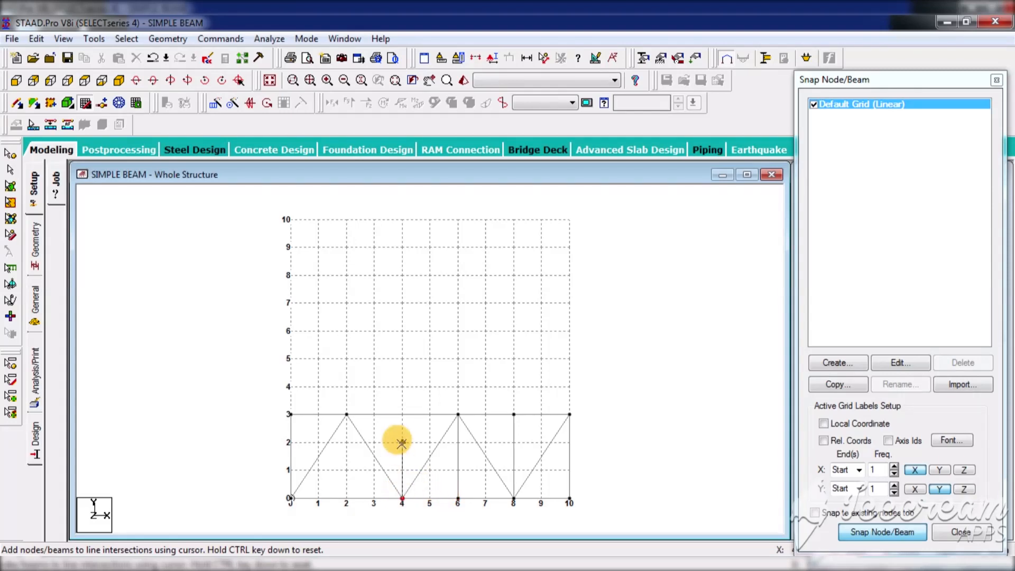
click(402, 415)
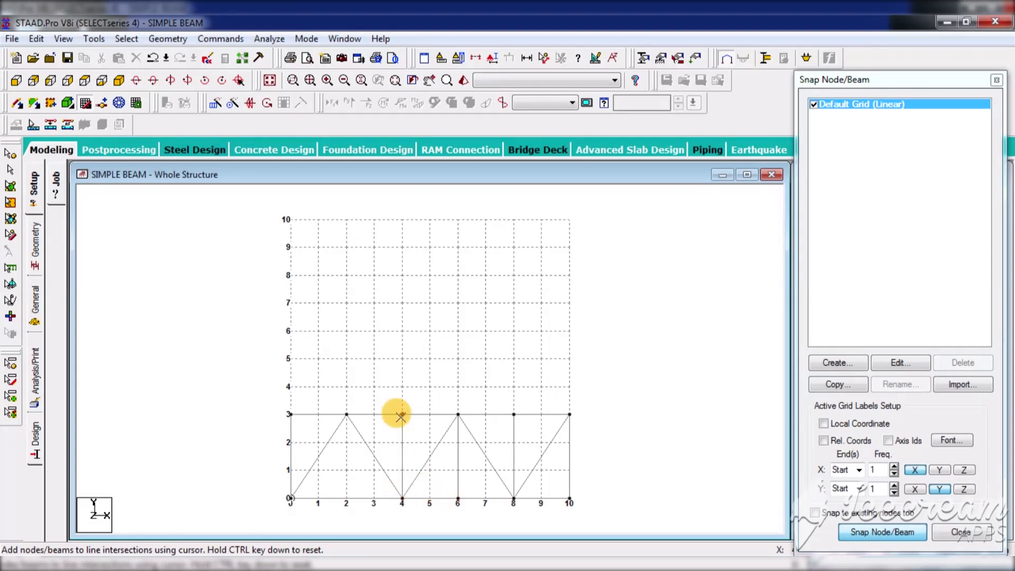
ctrl+click(346, 413)
click(347, 414)
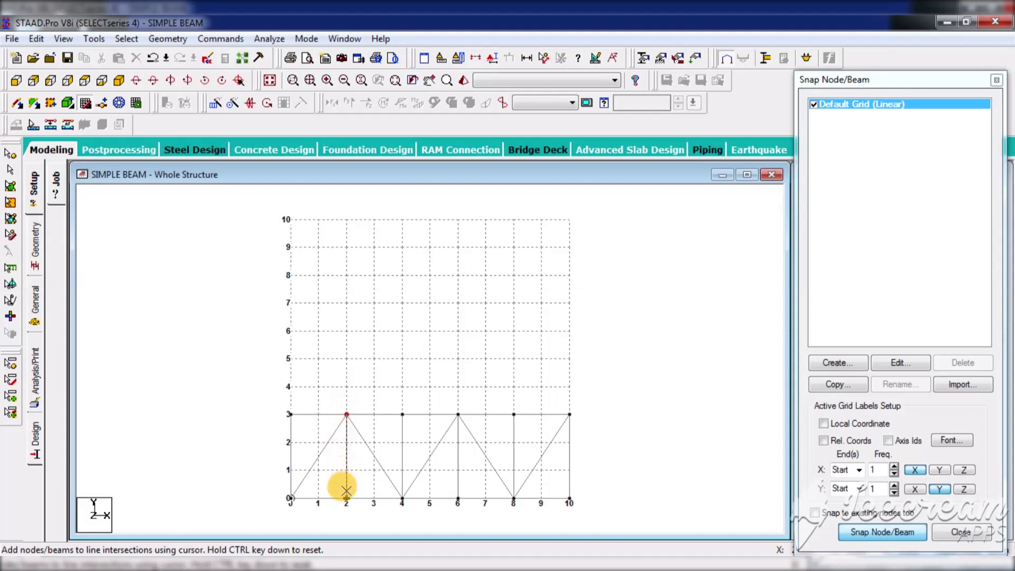
click(347, 497)
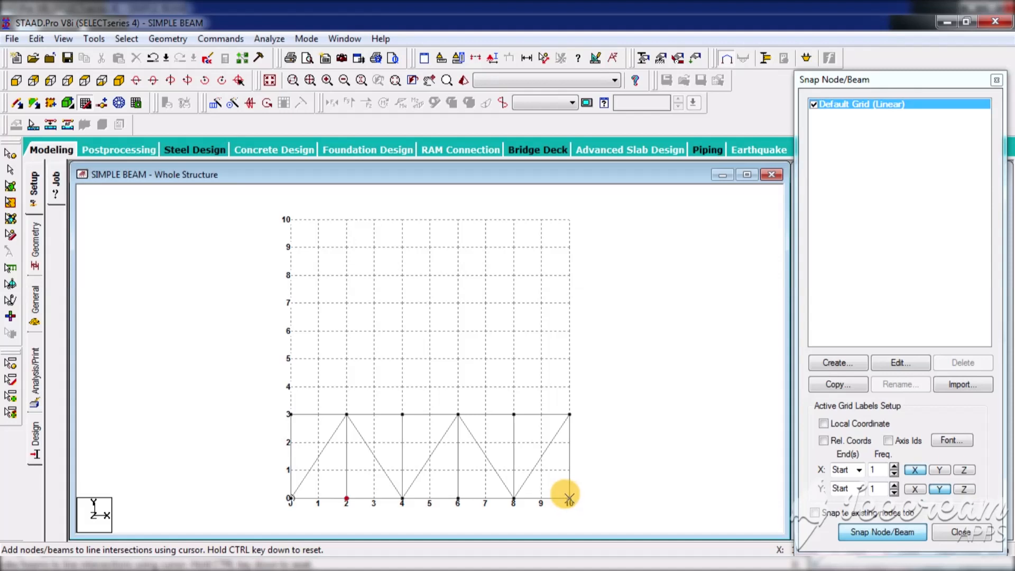
- Add the opposing diagonals from (10,0) through (8,3), (6,0), (4,3), (2,0) and (0,3), and end beam snapping
click(570, 499)
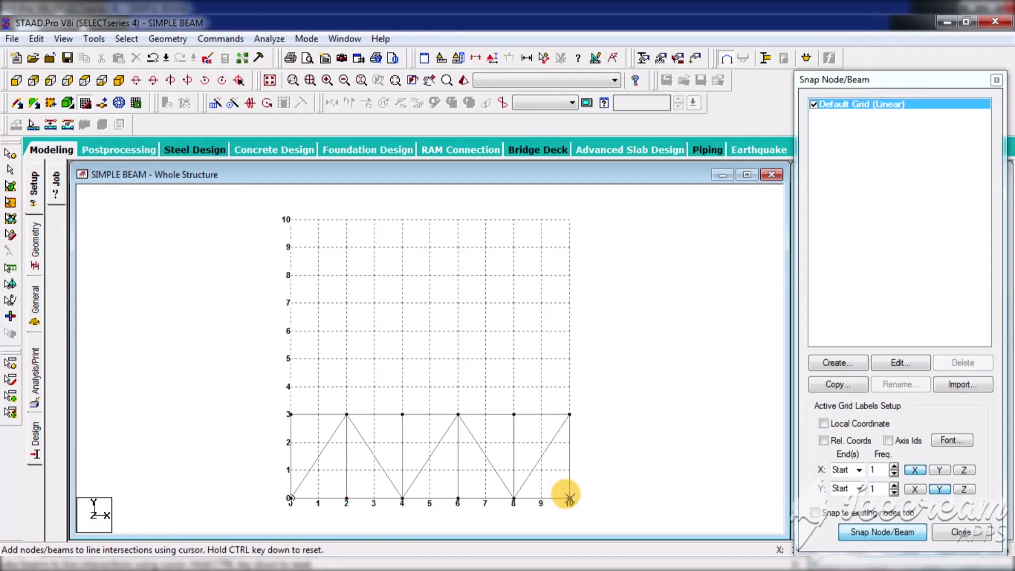
click(514, 414)
click(457, 498)
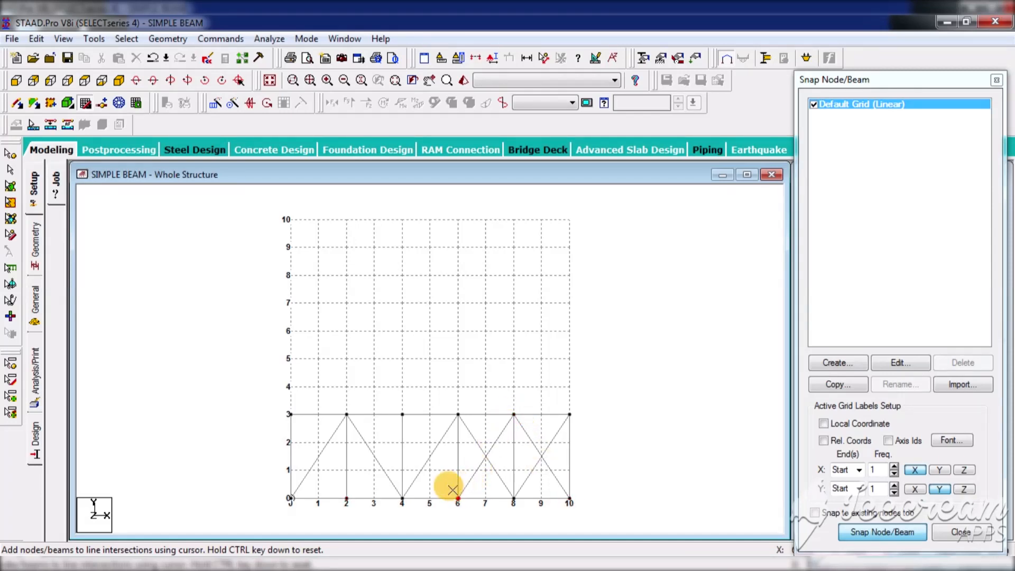
click(402, 414)
click(346, 498)
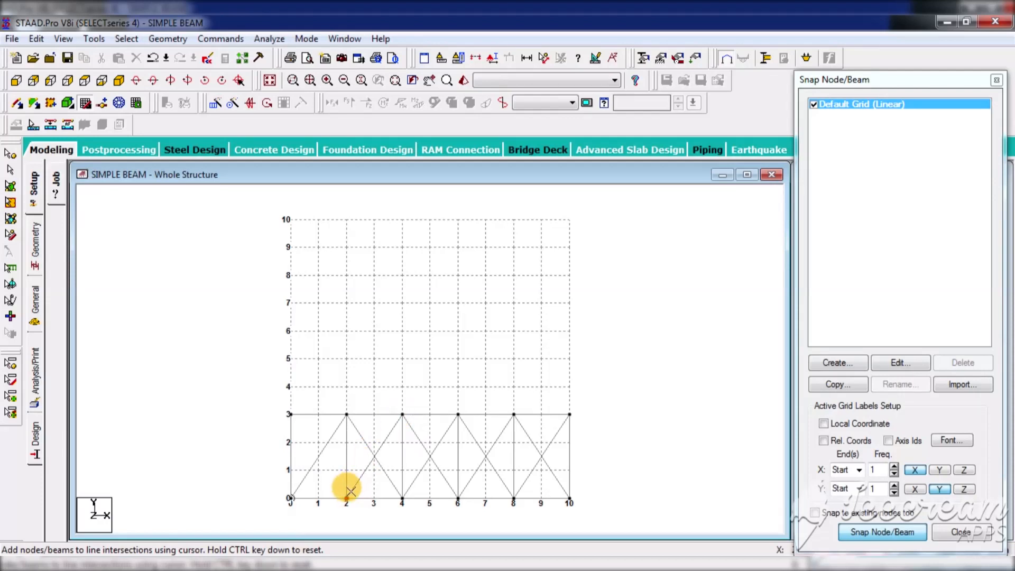
click(291, 415)
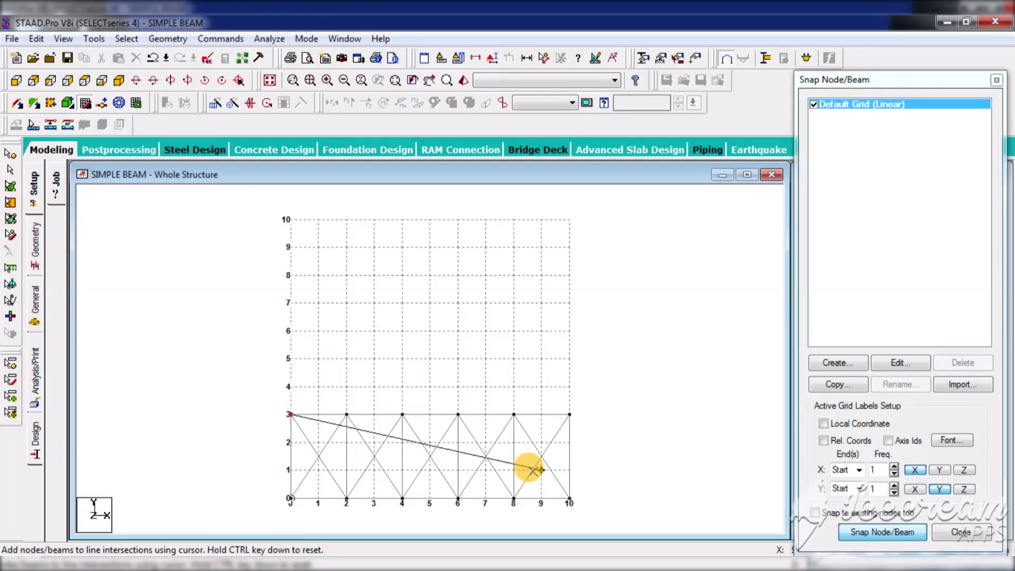
key(Escape)
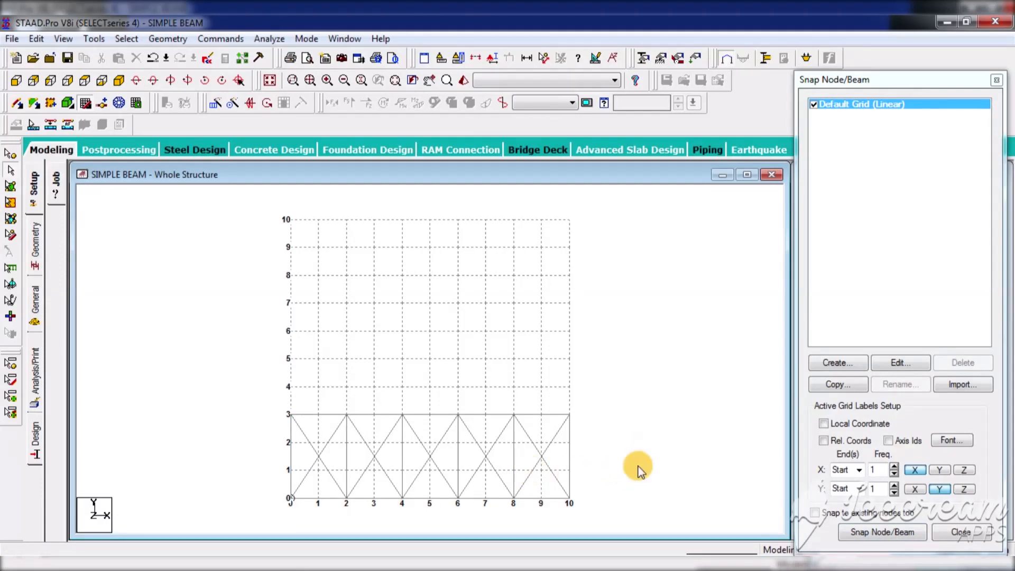
- Delete the entire rectangular truss together with its unattached nodes and switch to the GRID example list in Notepad
key(ctrl+a)
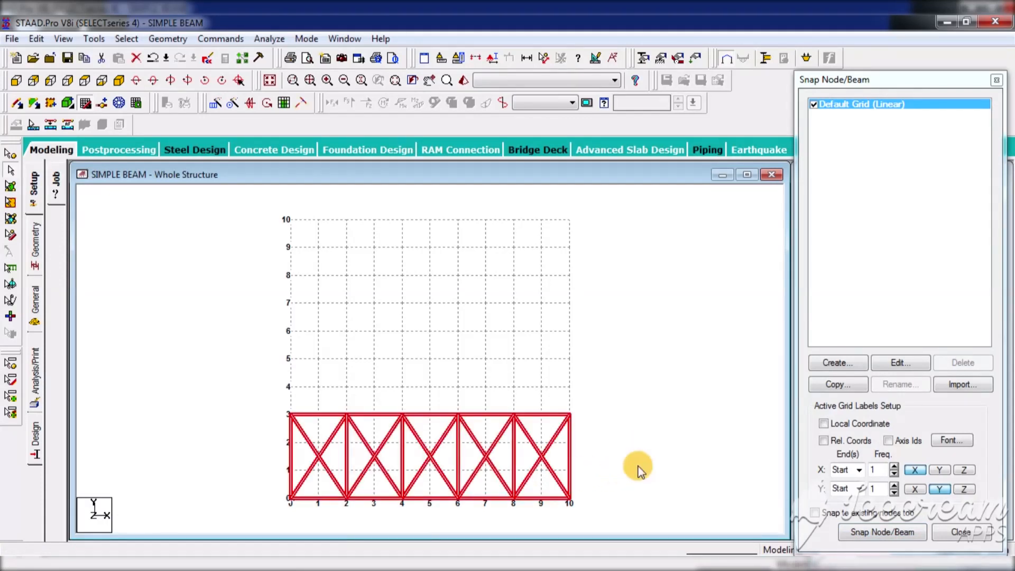
key(Delete)
key(Return)
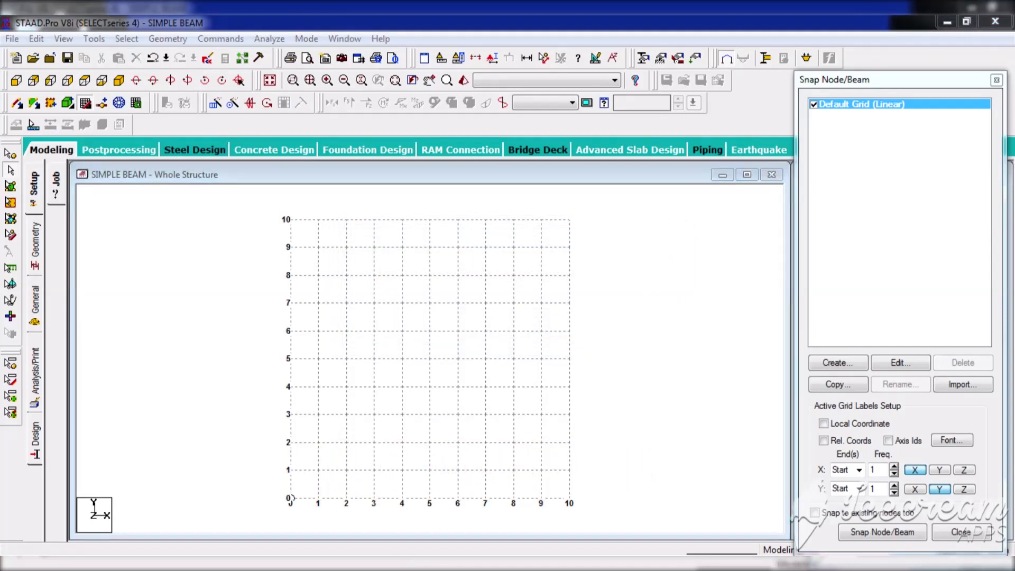
click(261, 496)
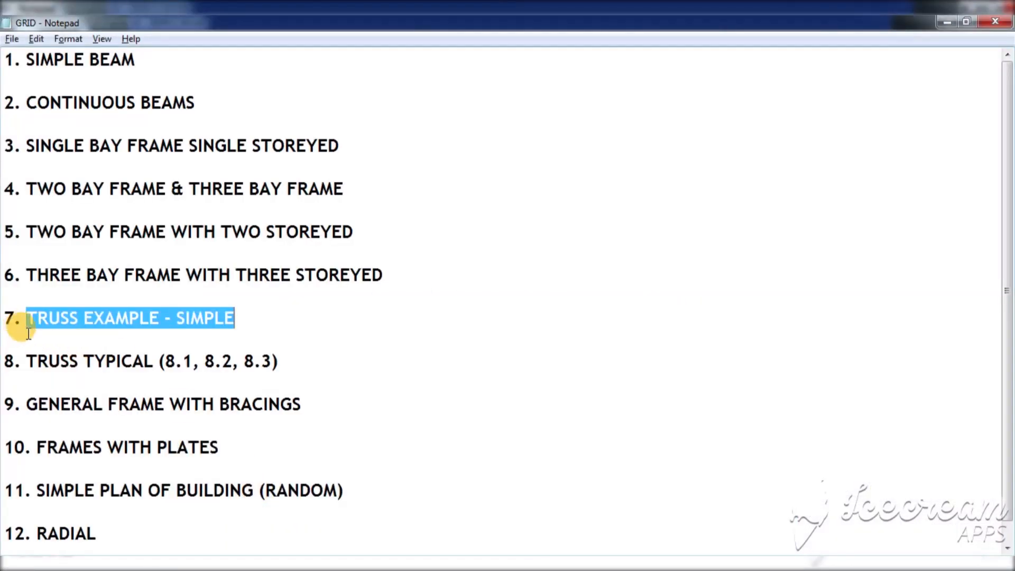
- Highlight the GENERAL FRAME WITH BRACINGS entry in the GRID list, view sketch 9 in Paint, and return to STAAD.Pro
click(28, 362)
drag(28, 363, 280, 361)
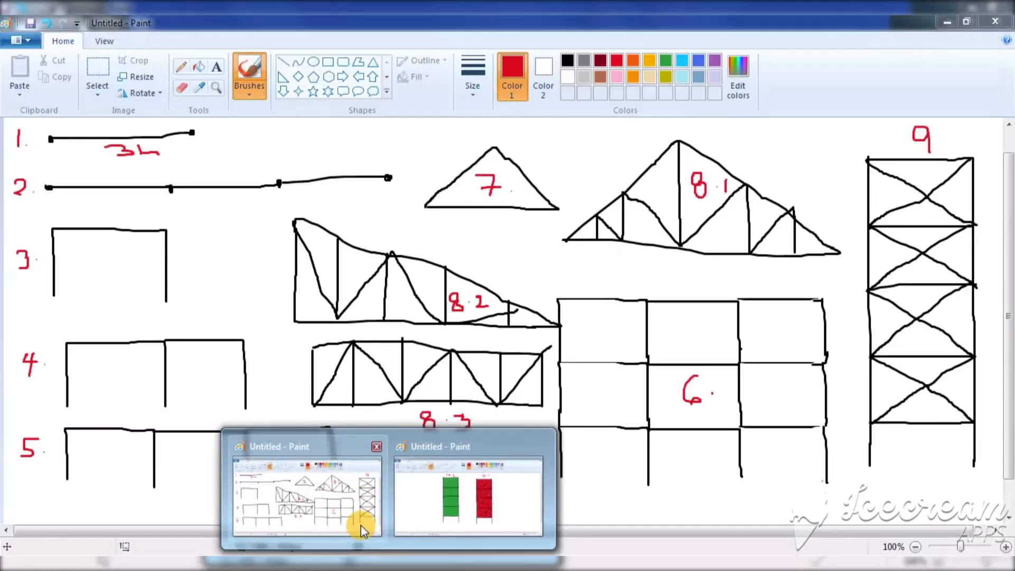
click(360, 524)
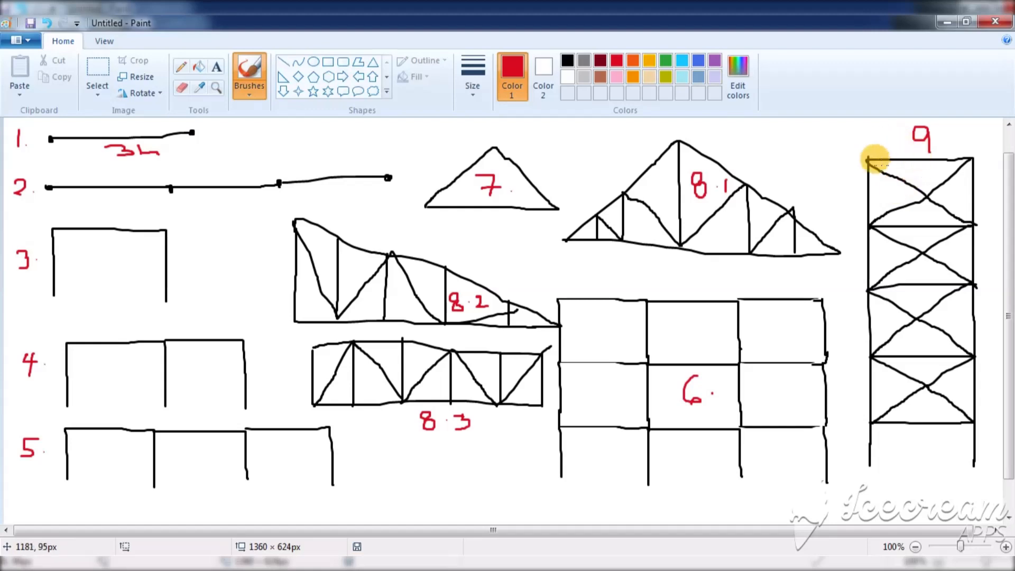
click(946, 22)
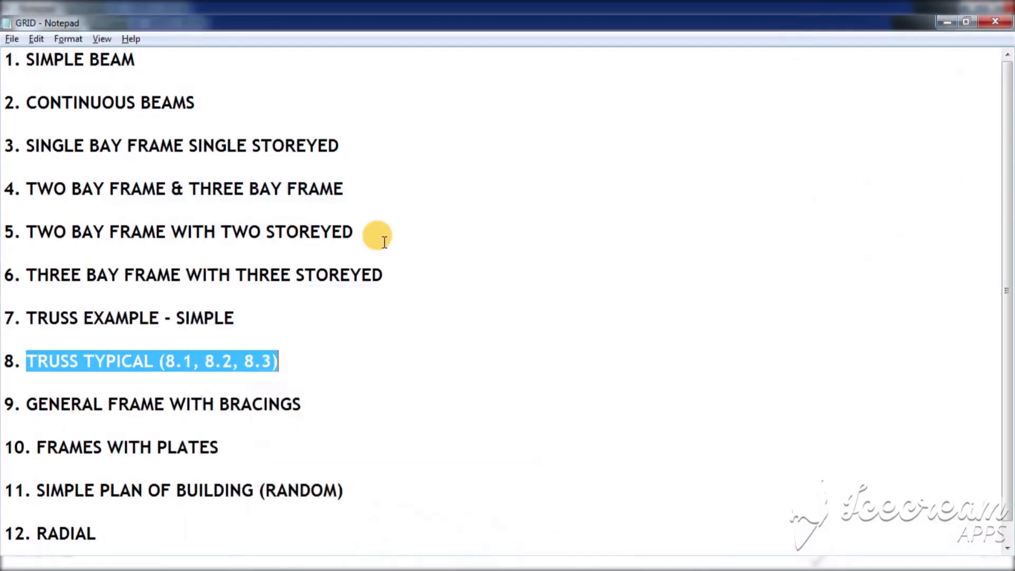
drag(30, 403, 305, 414)
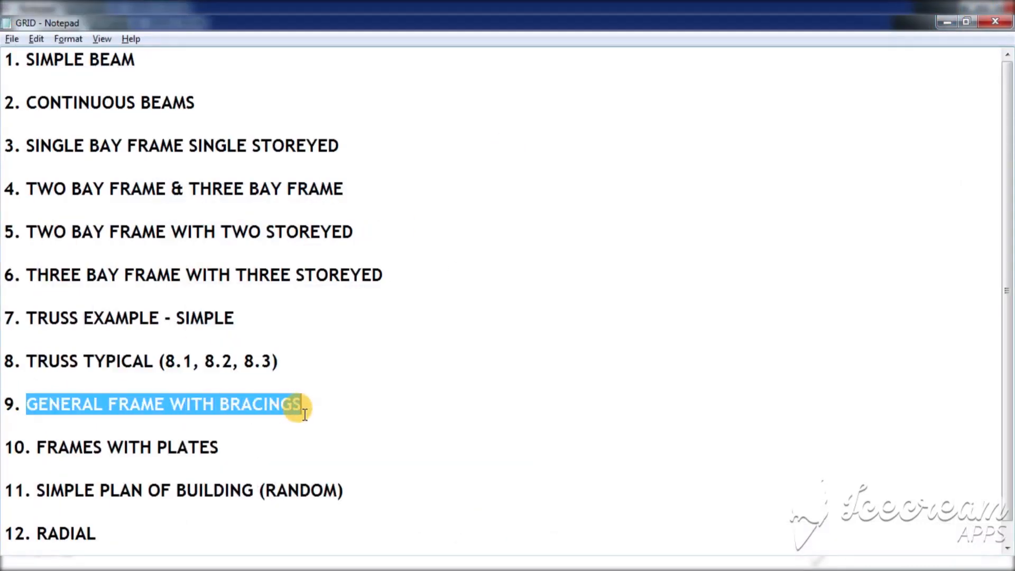
click(946, 23)
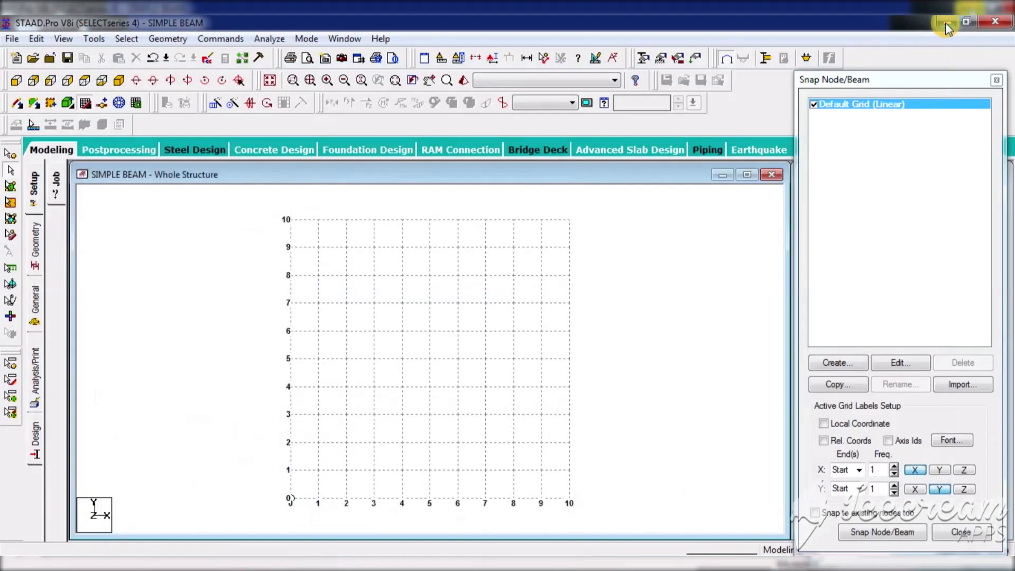
- Start snapping beams and draw the bottom frame bay through (0,0), (0,3), (3,3) and (3,0)
click(881, 532)
click(290, 498)
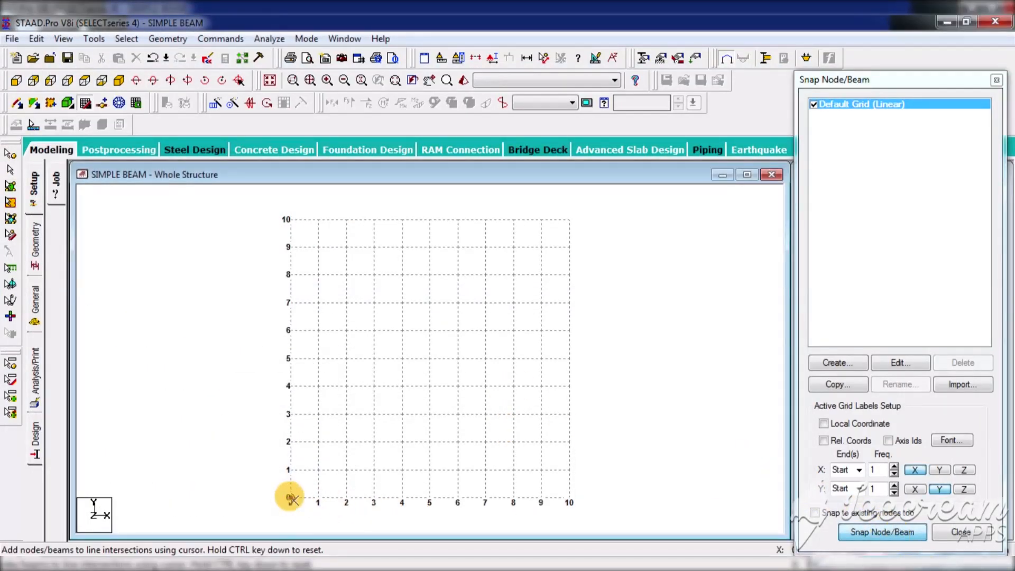
click(290, 414)
click(374, 414)
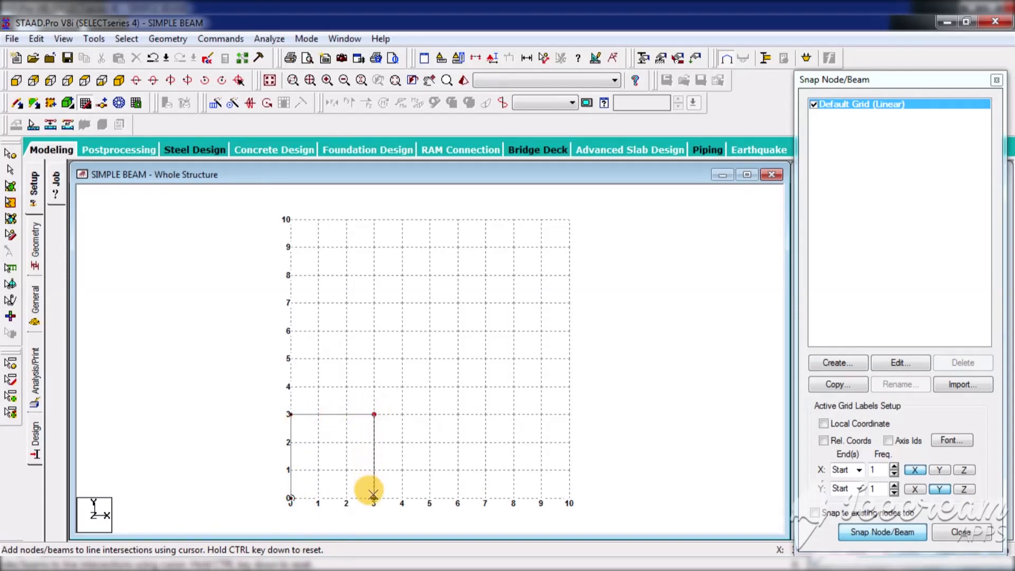
click(373, 498)
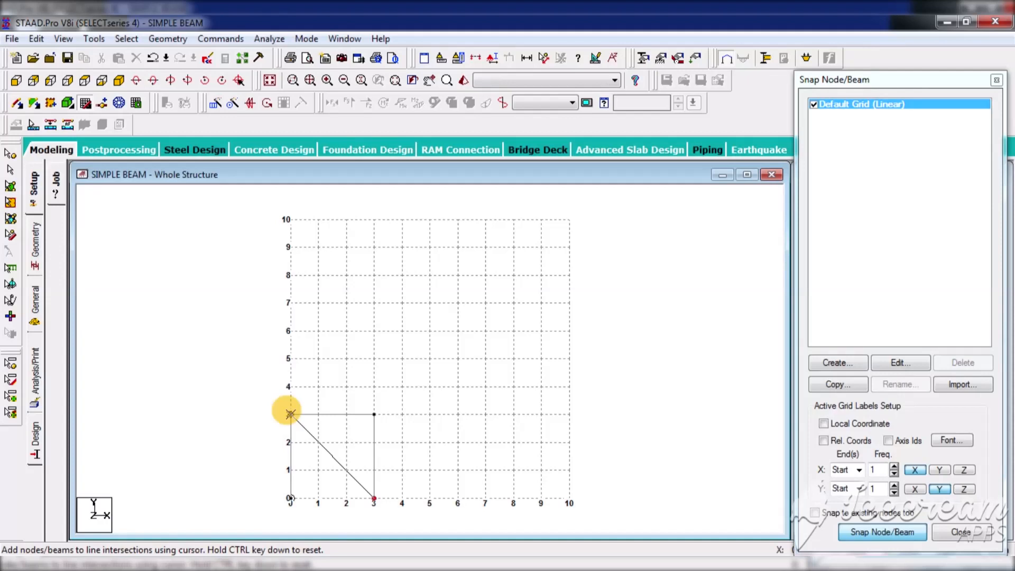
- Stack two more 3 by 3 frame bays above the first, with floor beams at y = 6 and y = 9
ctrl+click(290, 414)
click(290, 331)
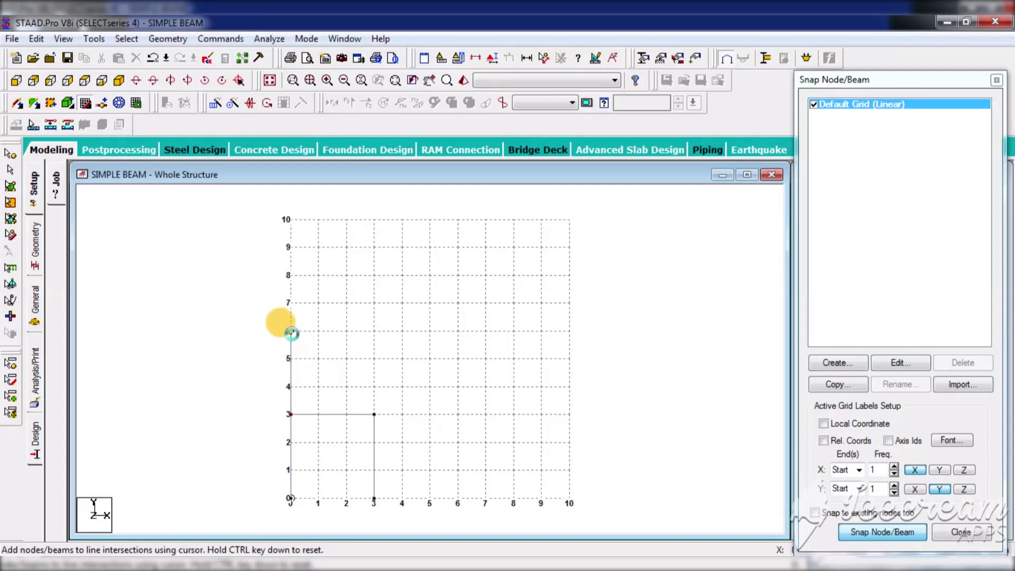
click(374, 331)
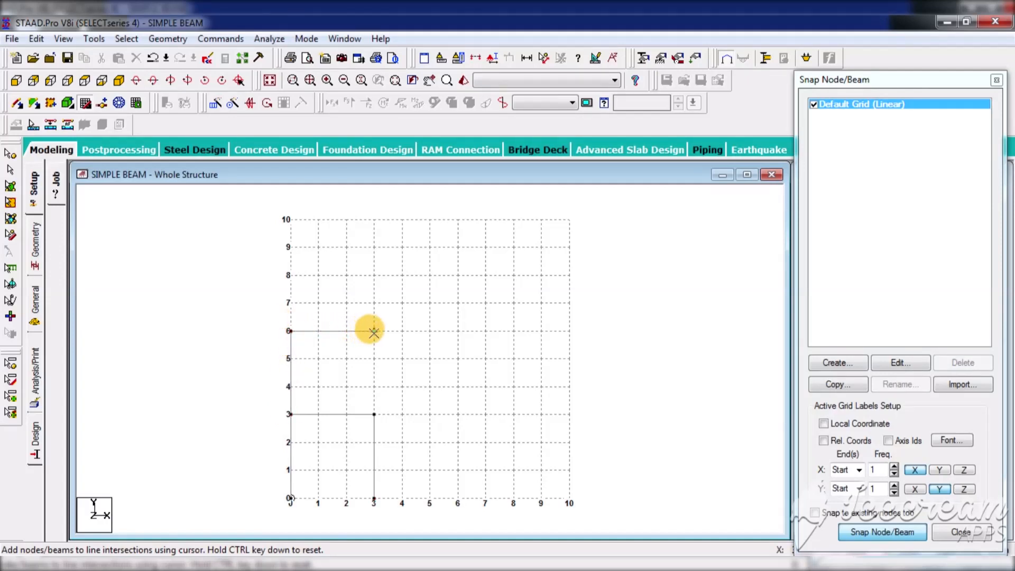
click(374, 413)
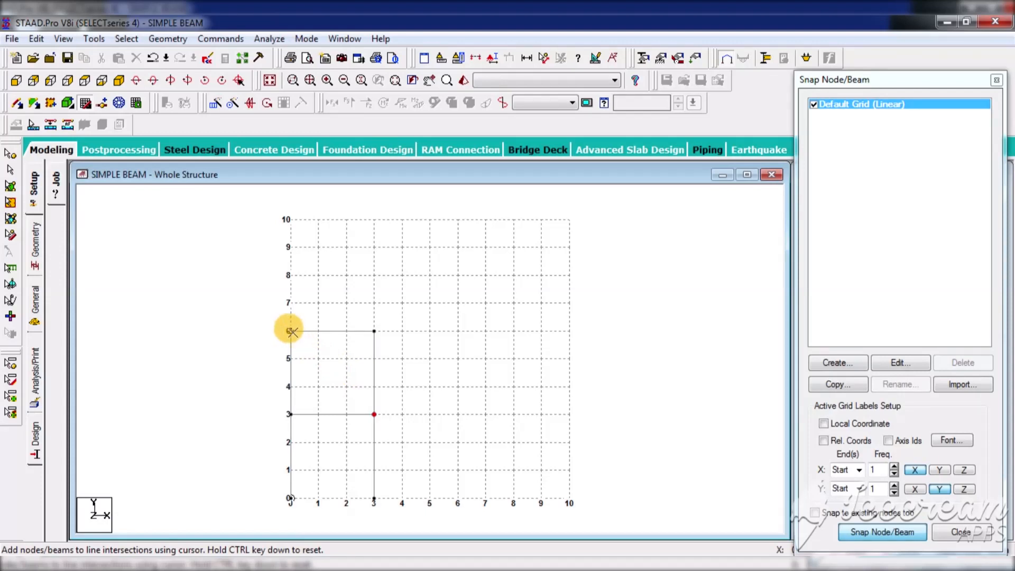
ctrl+click(290, 247)
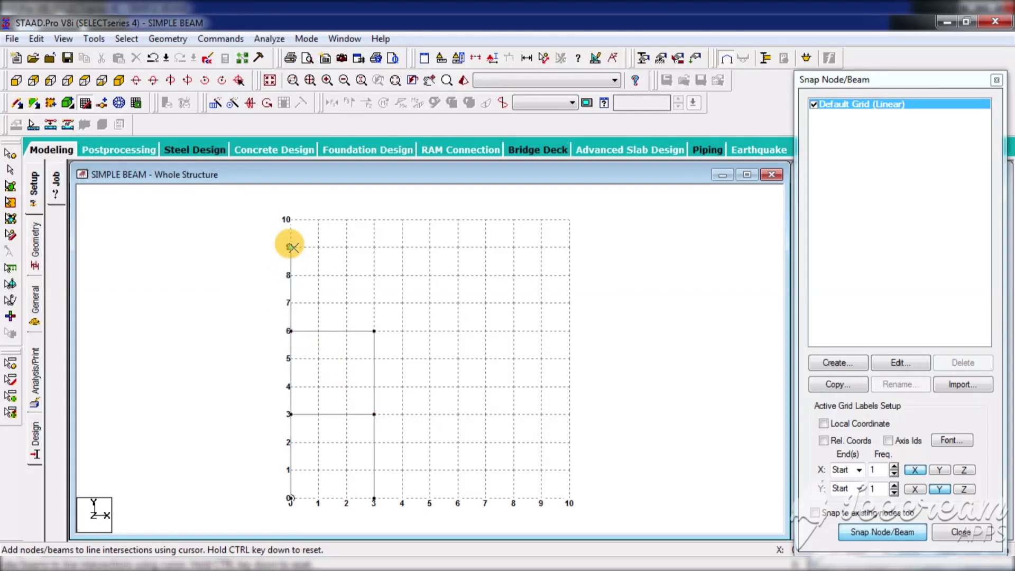
click(374, 246)
click(373, 330)
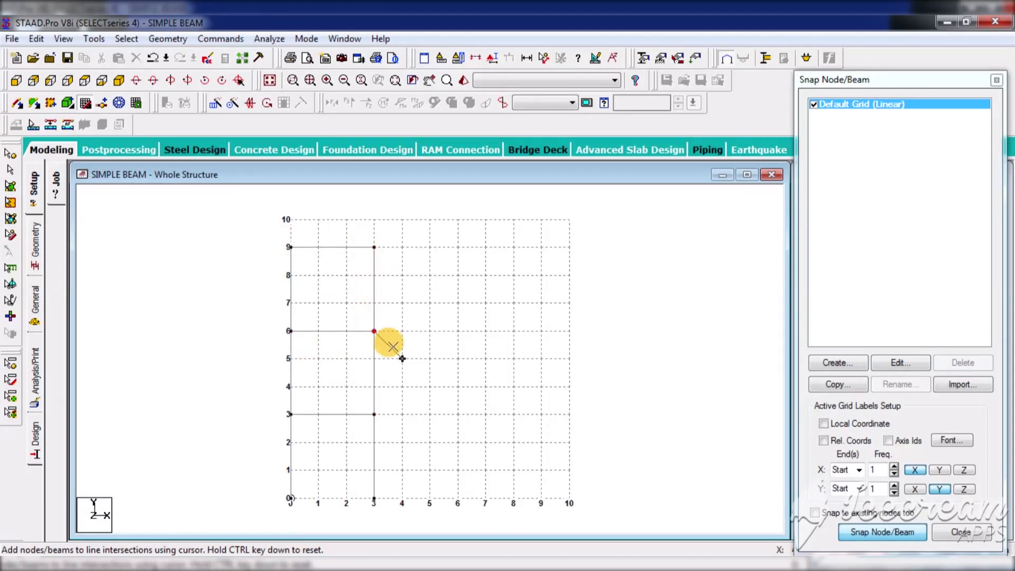
- Add zigzag bracing diagonals from (0,9) through (3,6) and (0,3) to (3,0)
click(290, 246)
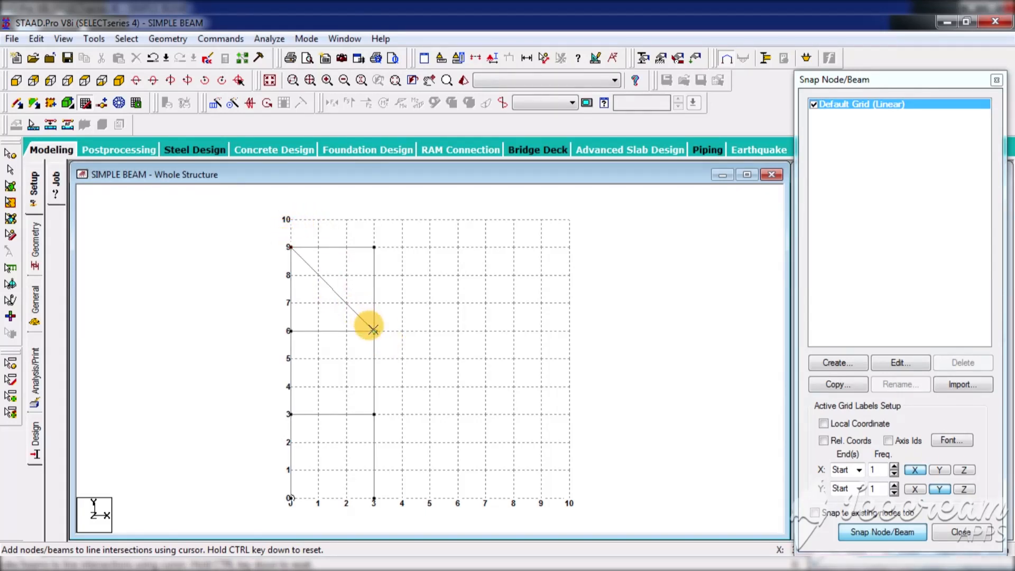
click(373, 330)
click(289, 414)
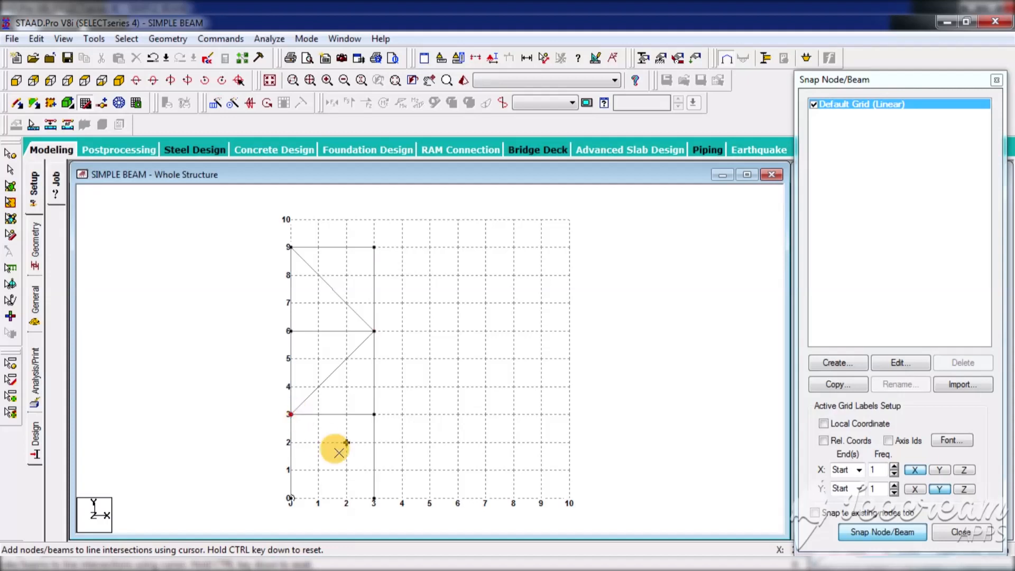
click(370, 496)
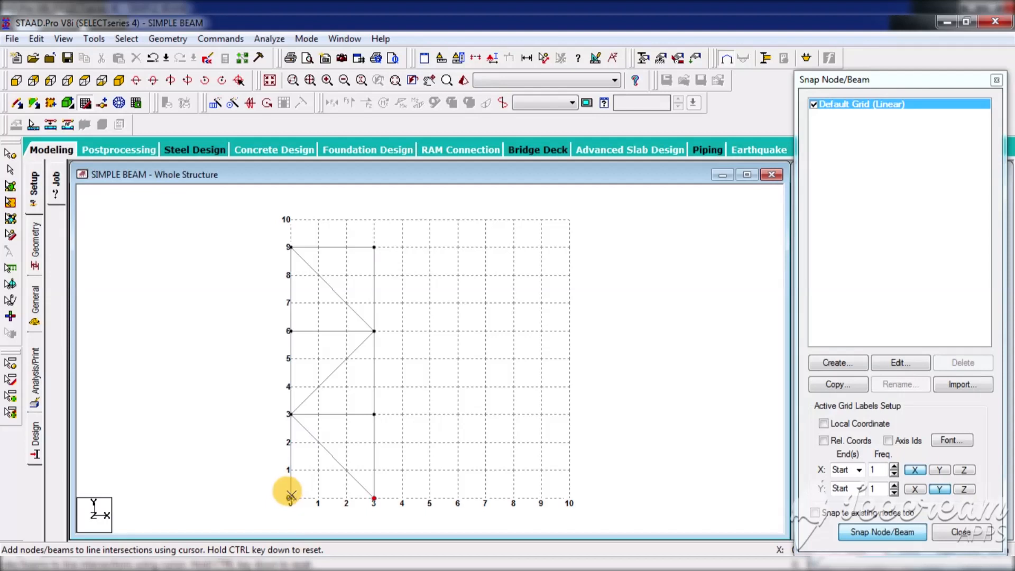
- Add the opposing bracing diagonals from (0,0) through (3,3) and (0,6) to (3,9), and end beam snapping
click(291, 496)
click(371, 414)
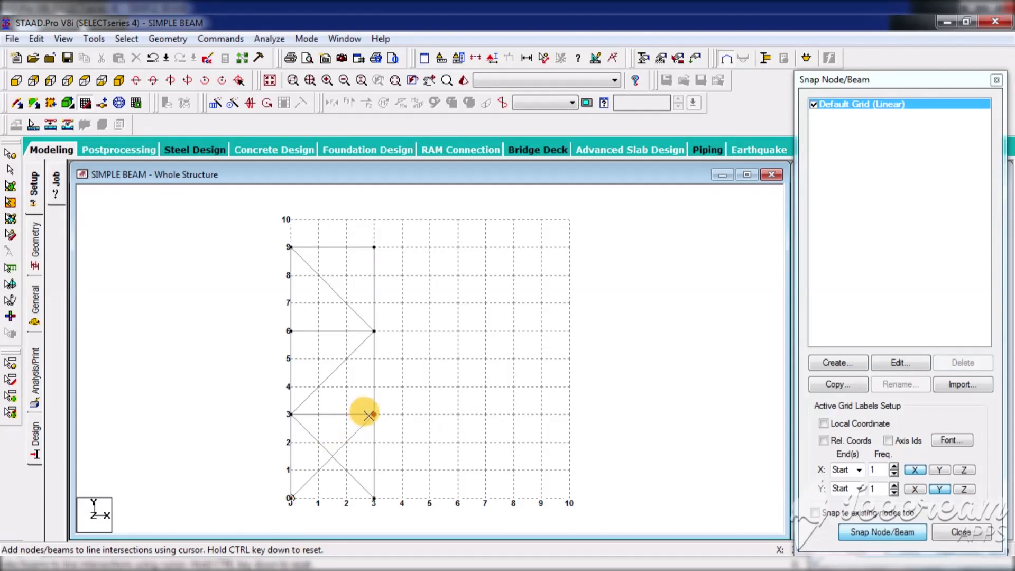
click(291, 331)
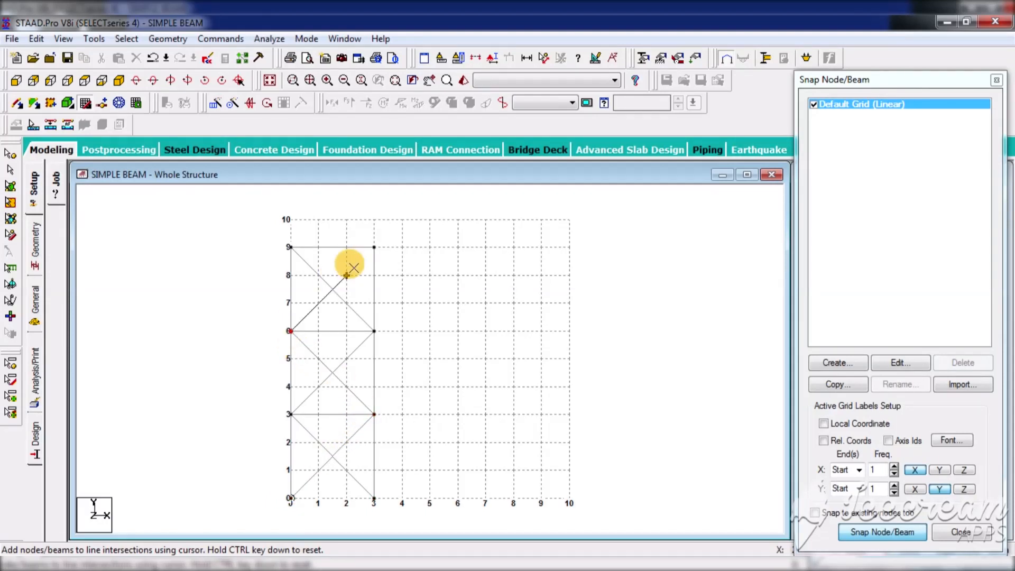
click(374, 247)
click(848, 530)
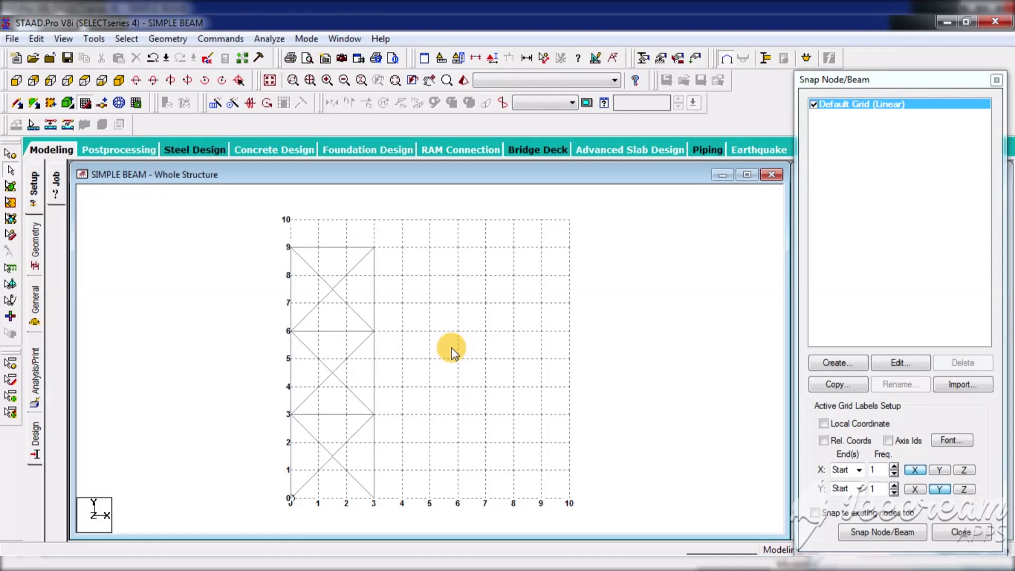
- Check the crossing bracing members by selecting at the centre of each bay, and clear the selection
click(329, 291)
click(331, 373)
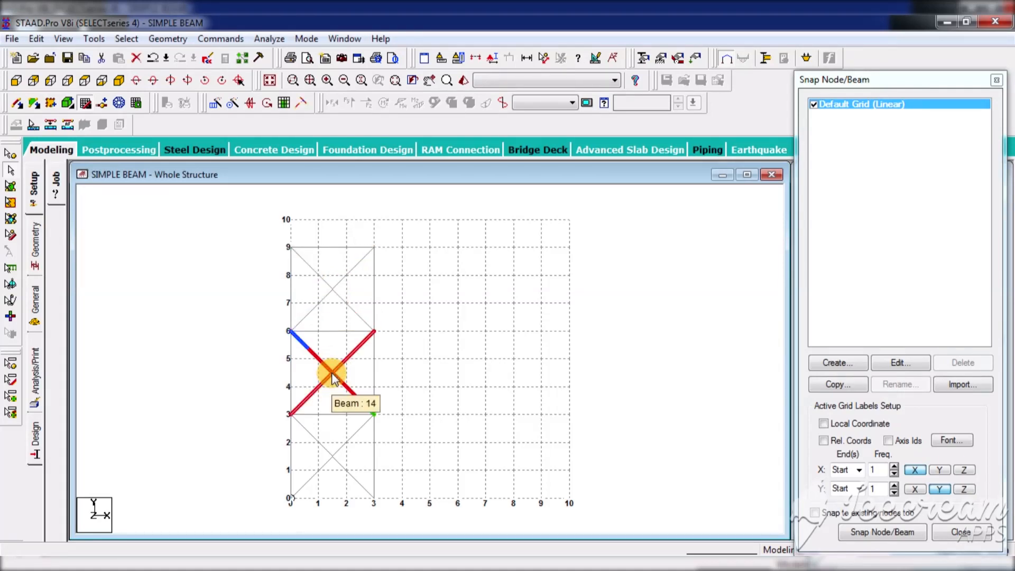
click(331, 457)
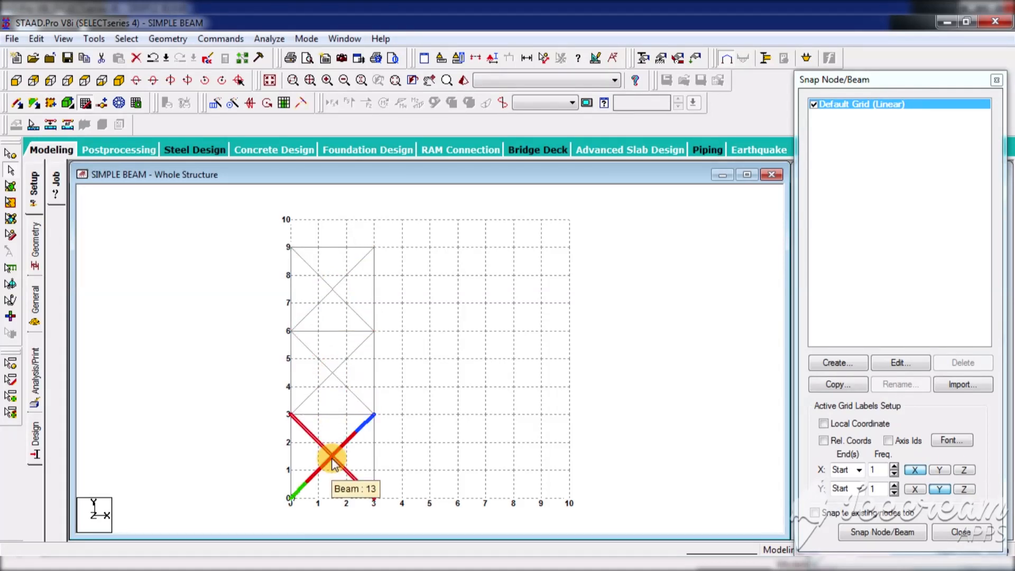
click(427, 455)
- Highlight the FRAMES WITH PLATES entry in the GRID list, view sketches 10.1 and 10.2 in Paint, and return to STAAD.Pro
mouse_move(349, 568)
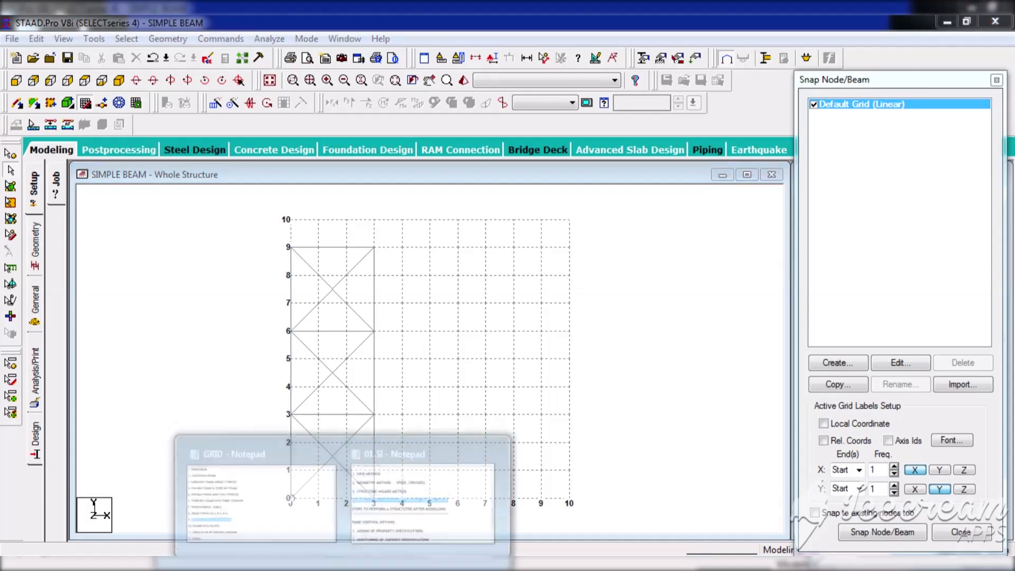
click(325, 508)
click(42, 448)
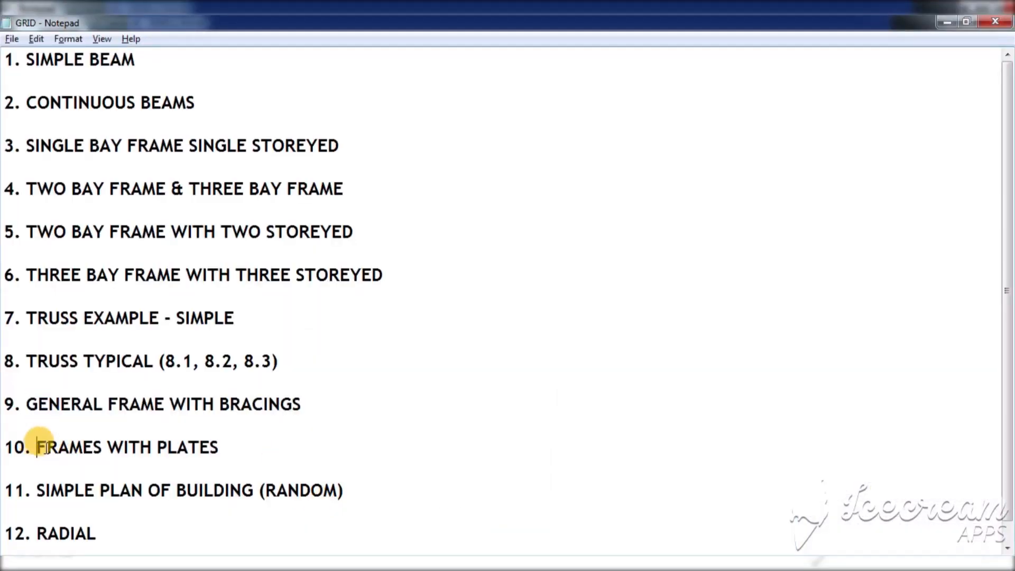
drag(40, 448, 220, 447)
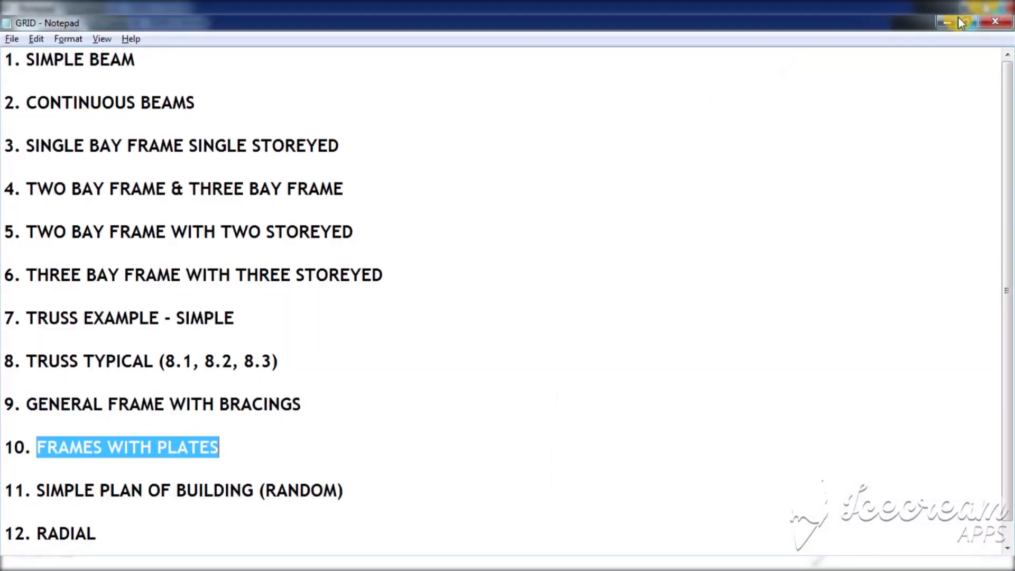
mouse_move(389, 568)
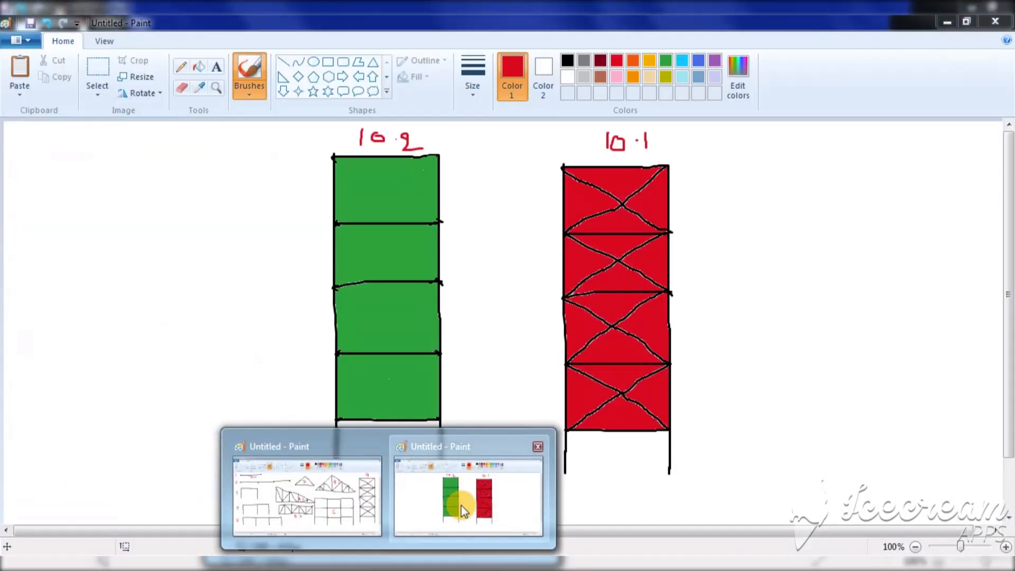
click(461, 502)
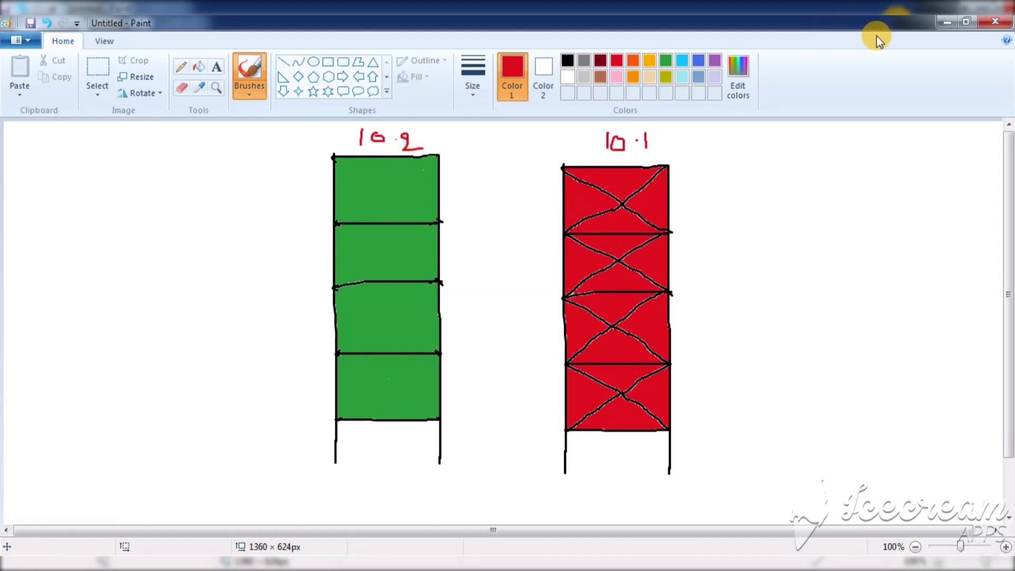
click(951, 24)
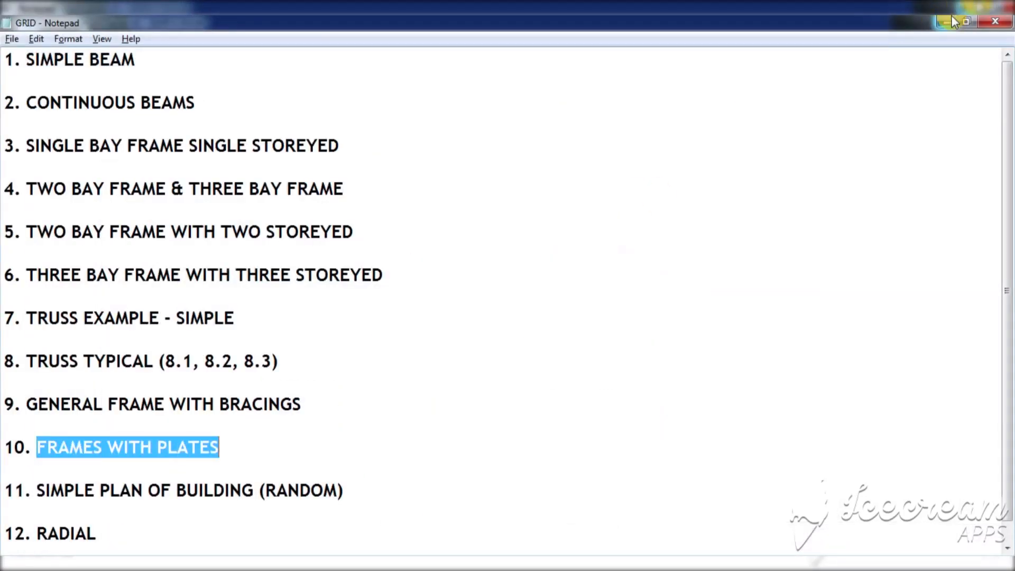
click(950, 13)
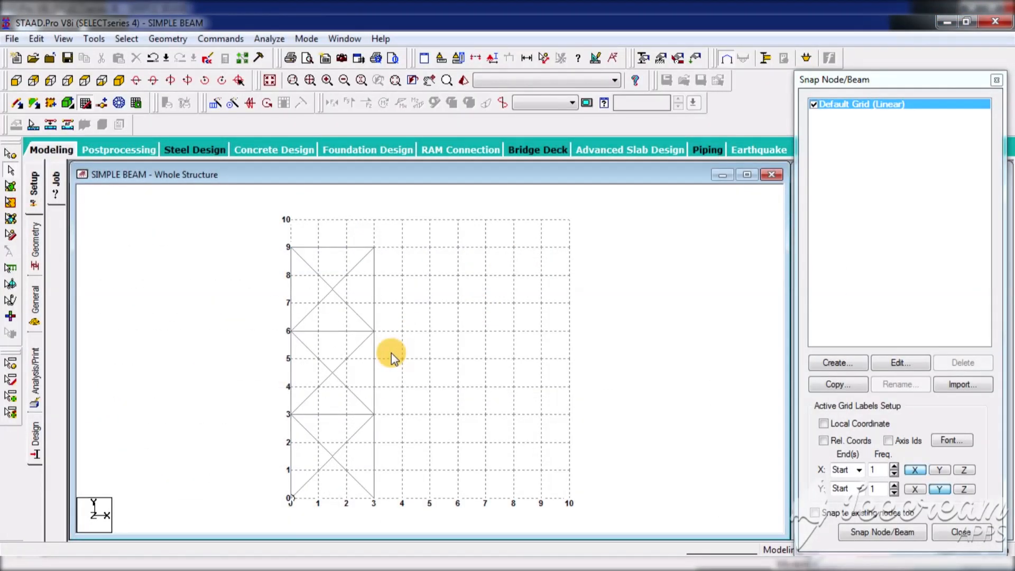
- Bring up the grid snapping tools, accept the auto-save and save the modified structure
click(88, 108)
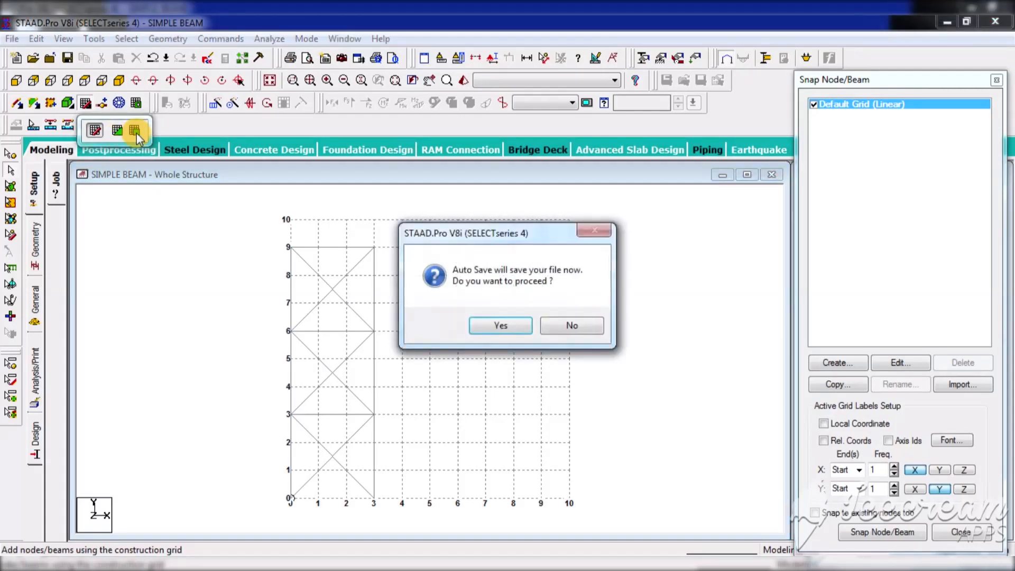
click(501, 326)
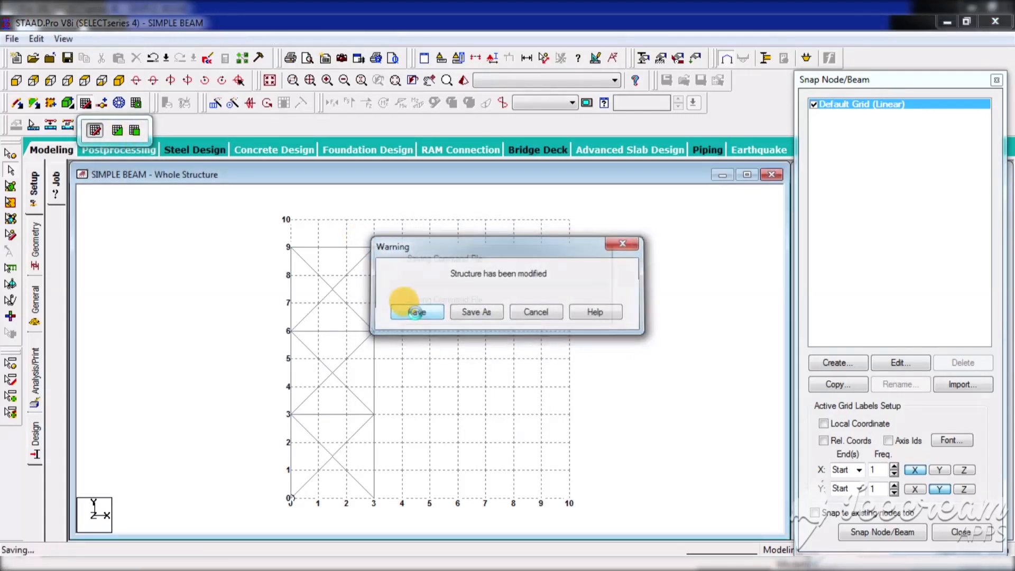
click(402, 312)
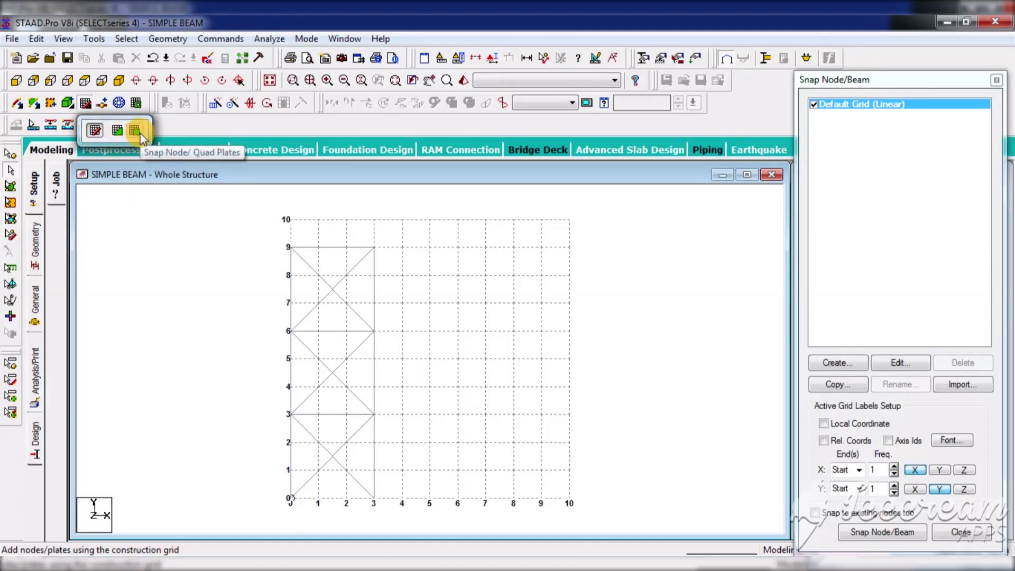
- Start Snap Node/Quad Plates and fill the top bay with a plate through (0,9), (3,9), (3,6) and (0,6)
click(135, 131)
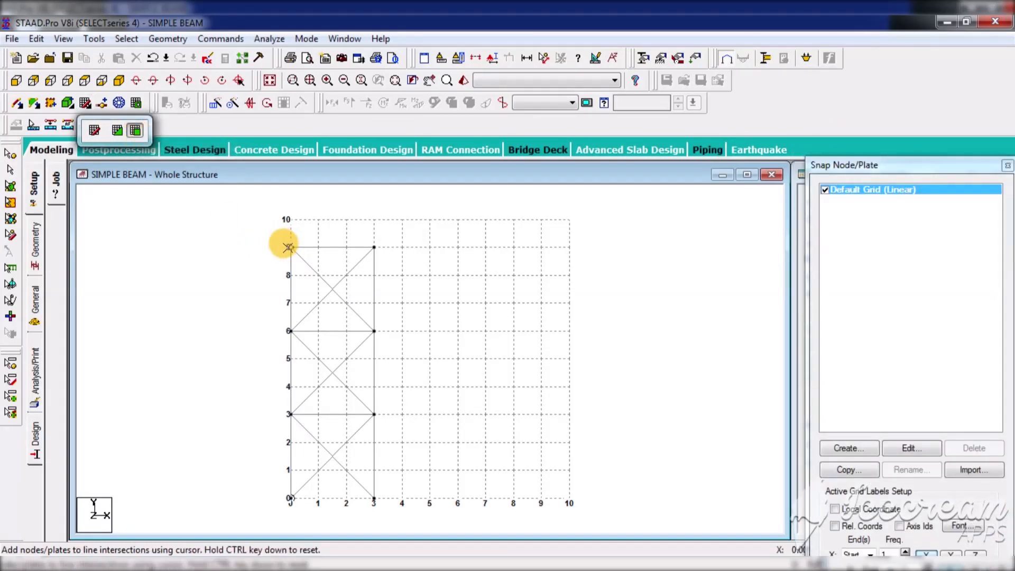
click(374, 247)
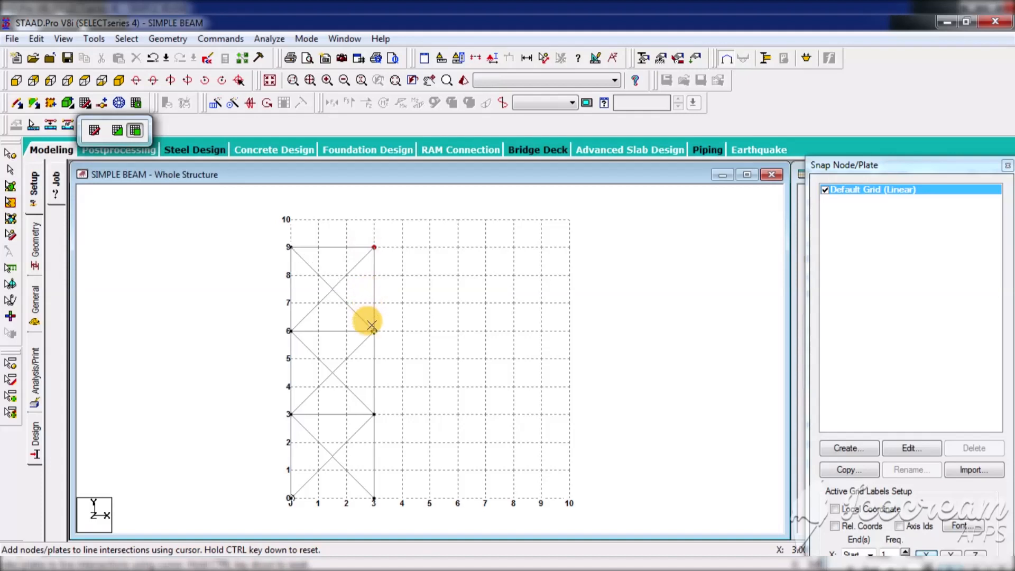
click(373, 329)
click(293, 331)
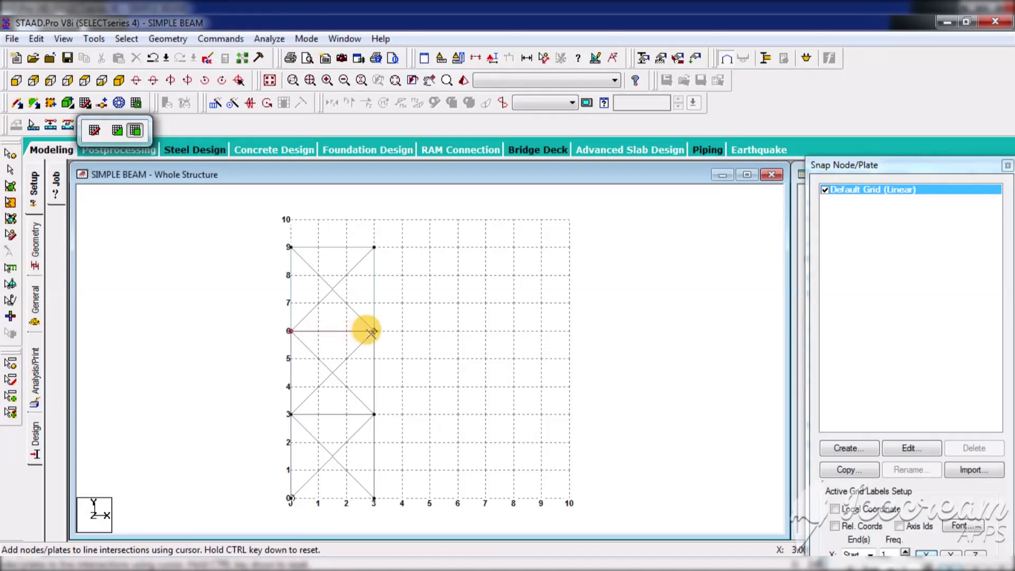
- Trace quad plates around the middle bay (y 6 to 3) and bottom bay (y 3 to 0) between x 0 and 3, and close the snap tool
click(373, 331)
click(374, 414)
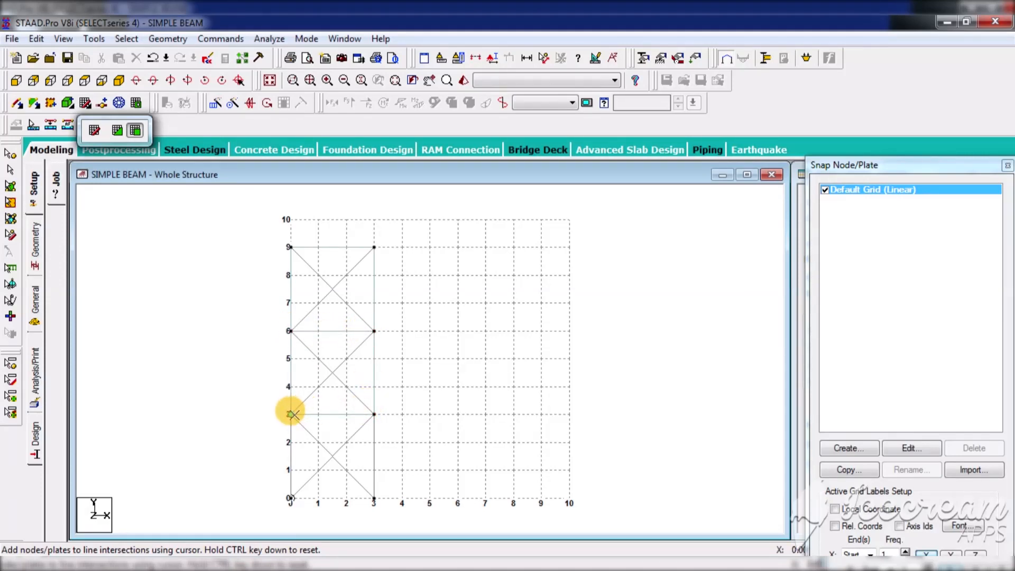
click(373, 415)
click(373, 500)
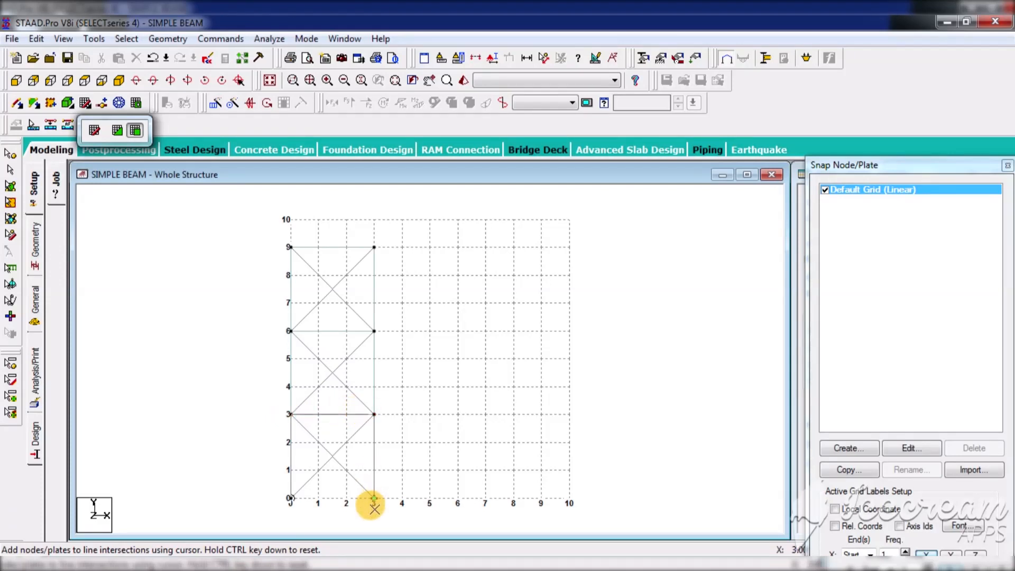
click(291, 497)
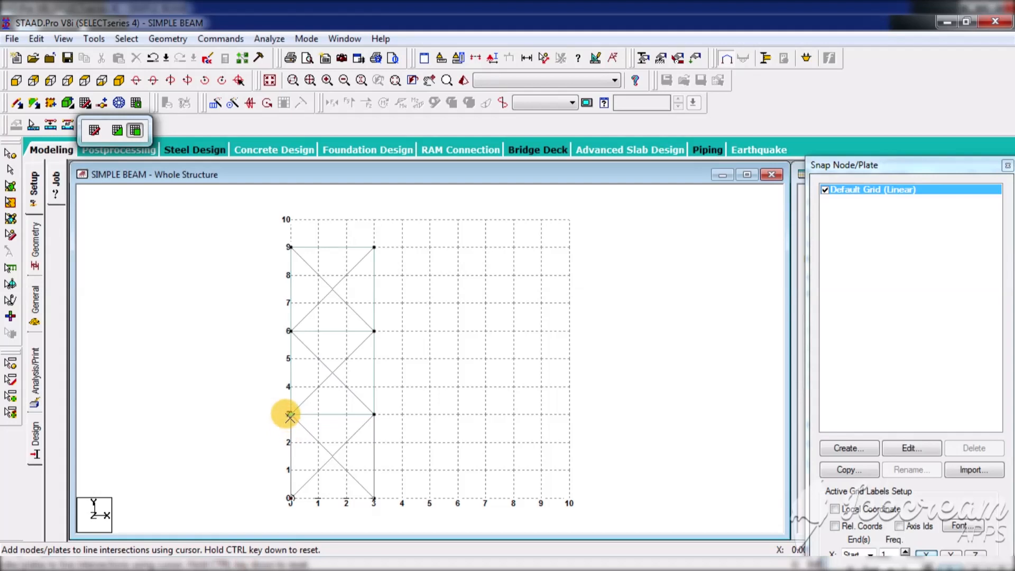
click(290, 413)
drag(924, 165, 898, 95)
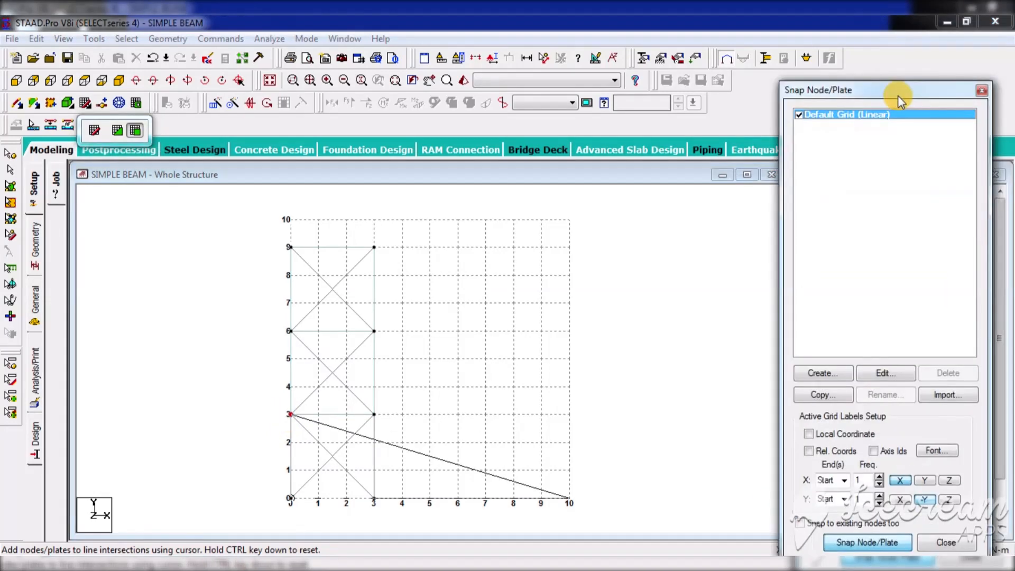
click(931, 540)
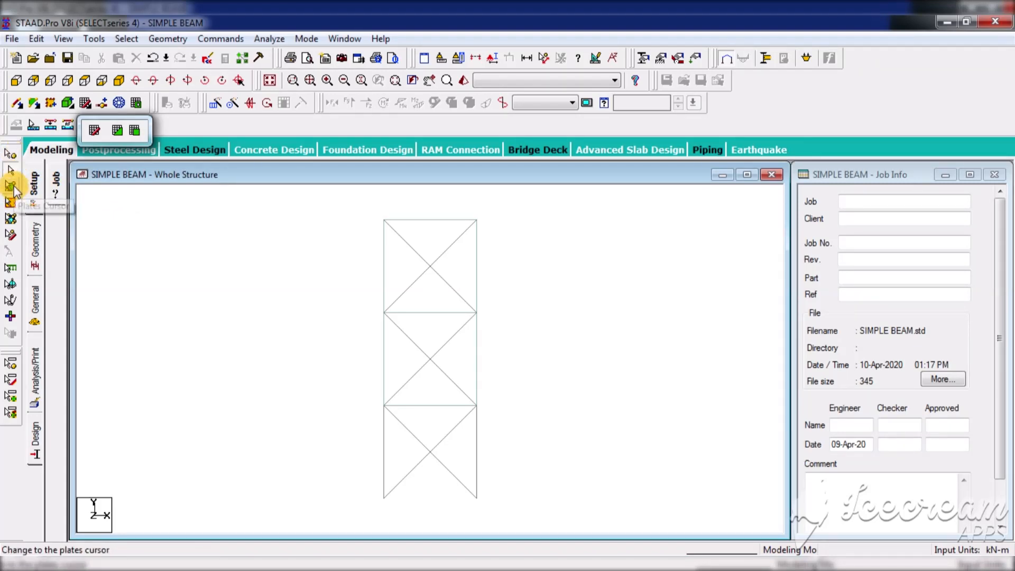
- Select the plates in the middle and top bays with the Plates Cursor and delete them
click(10, 186)
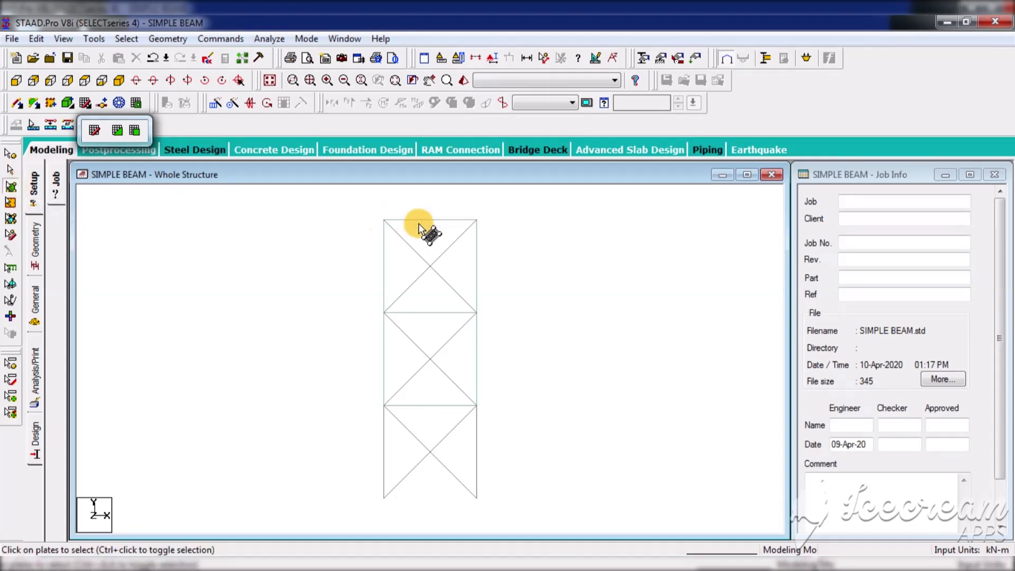
click(426, 358)
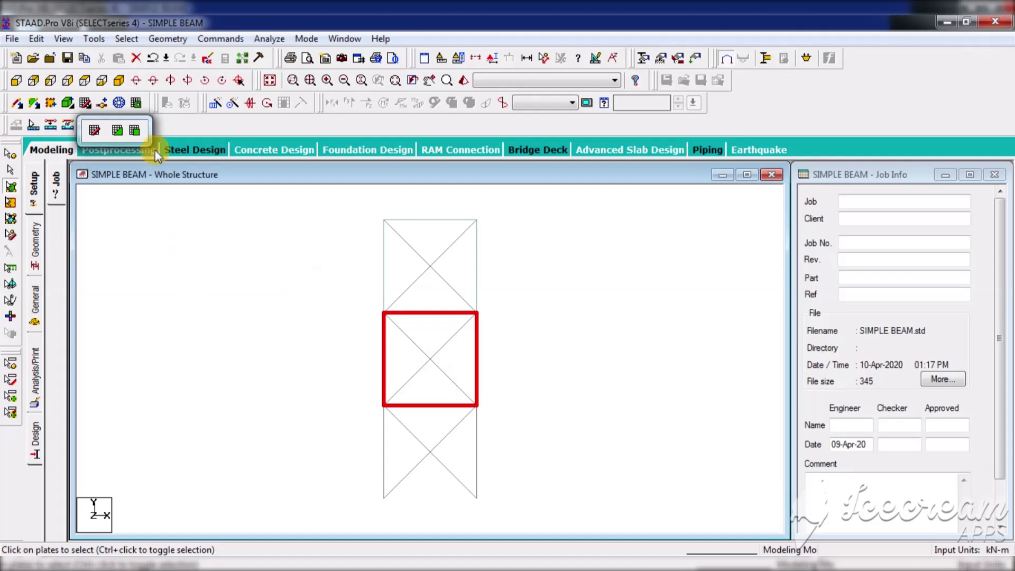
click(406, 263)
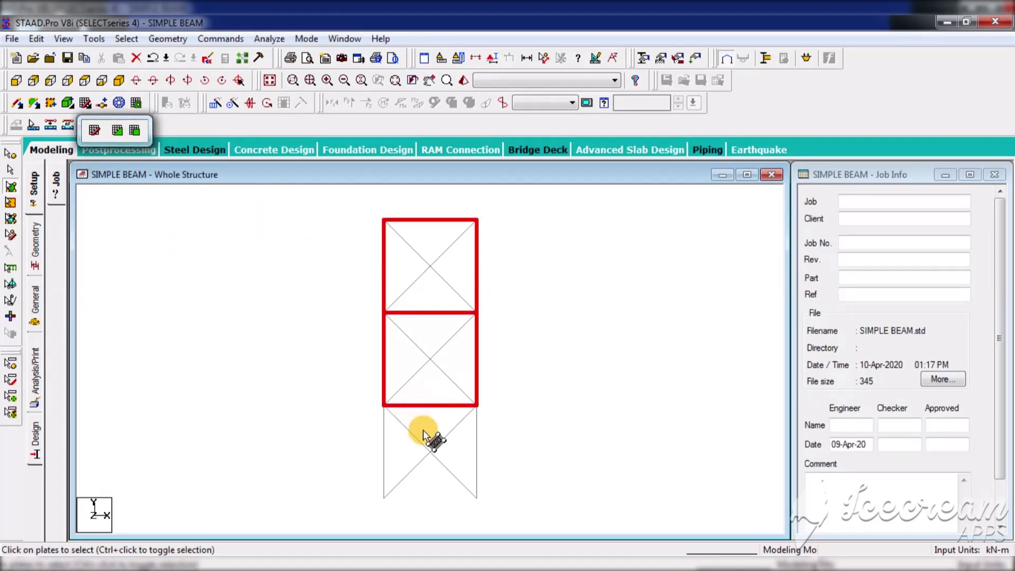
key(Delete)
key(Return)
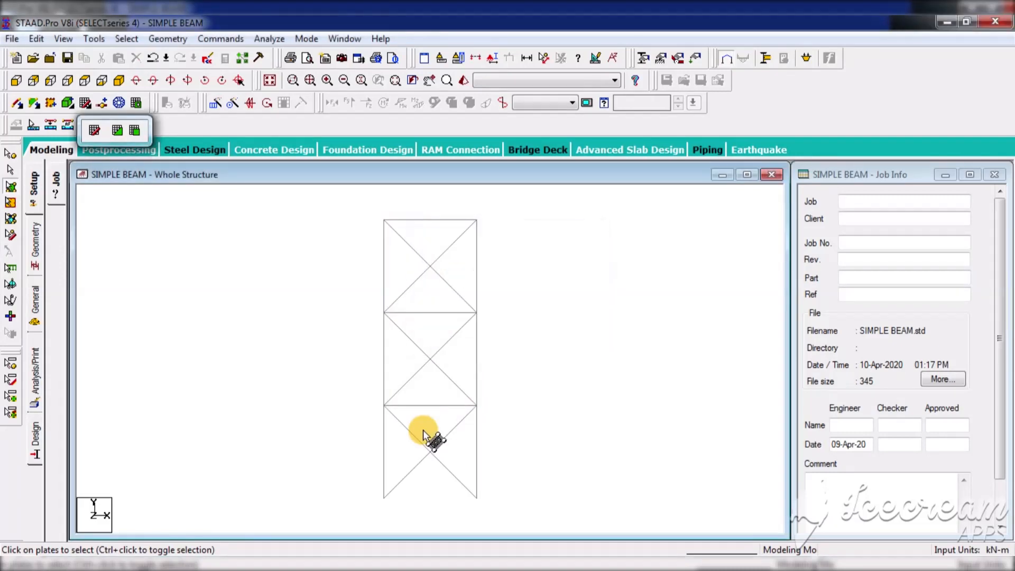
- Switch to Snap Node/Beam and draw the first storey of a new frame through (0,0), (0,4), (4,4) and (4,0)
click(118, 131)
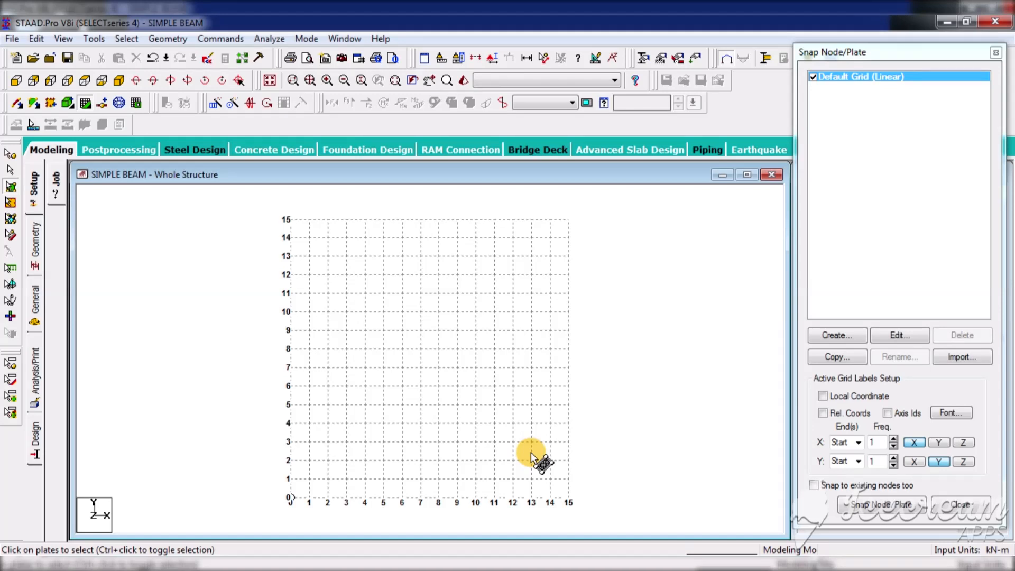
click(105, 107)
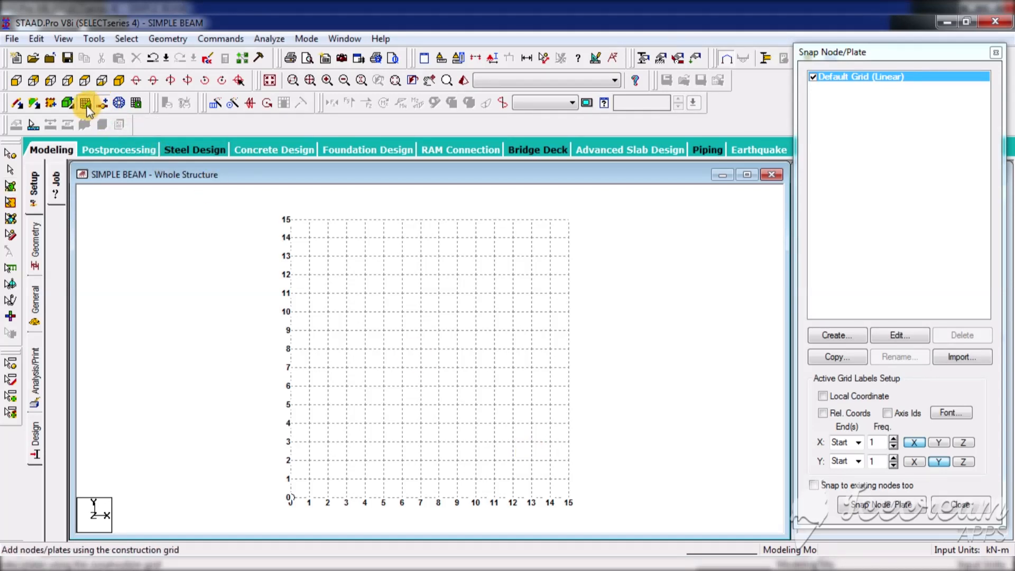
click(86, 105)
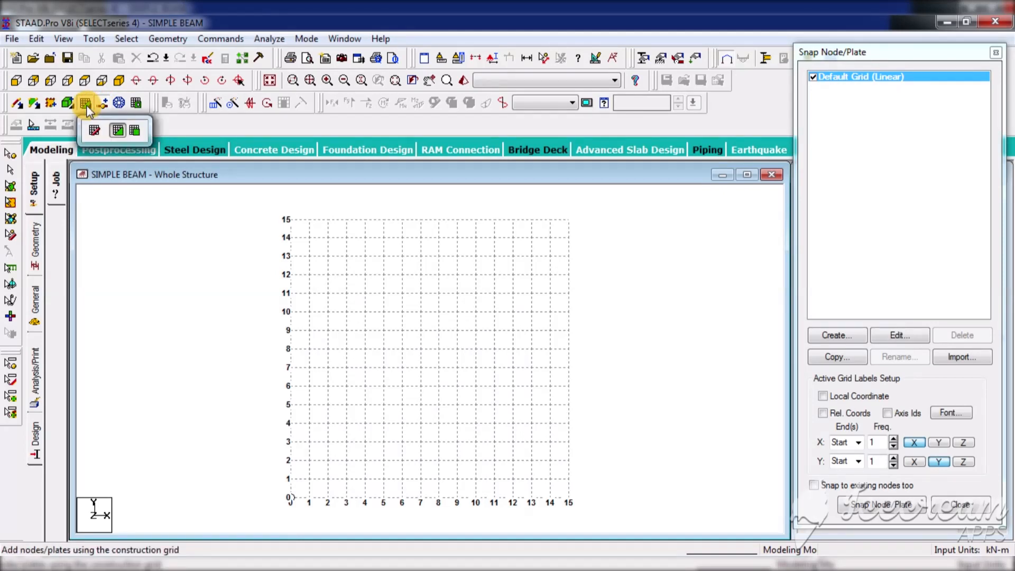
click(94, 130)
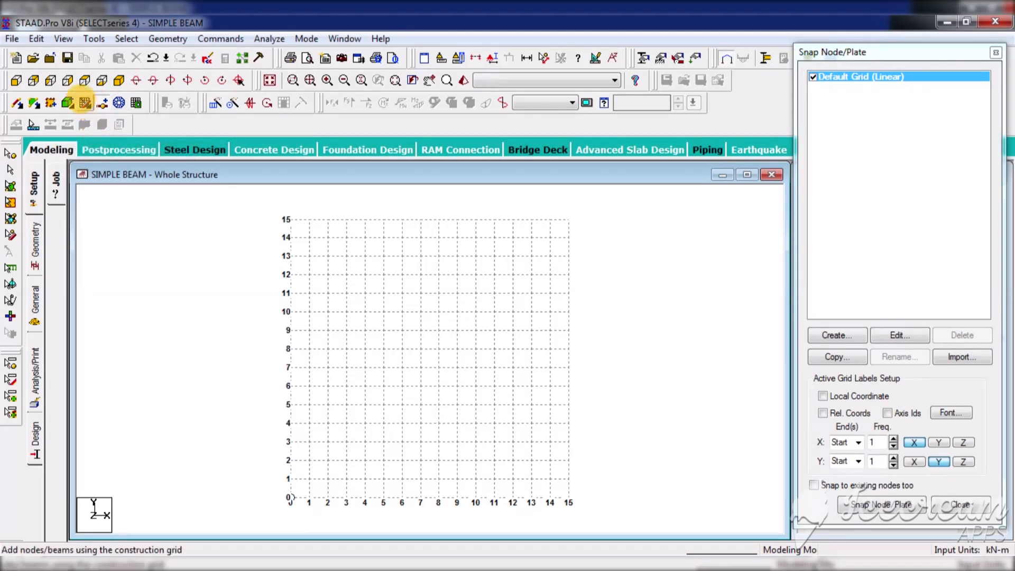
drag(978, 165, 940, 78)
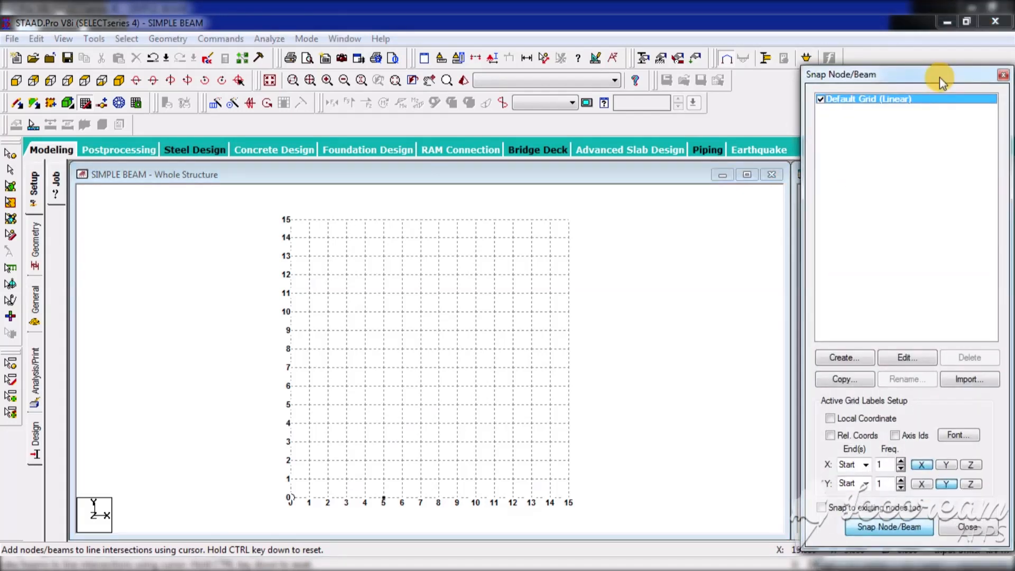
click(888, 527)
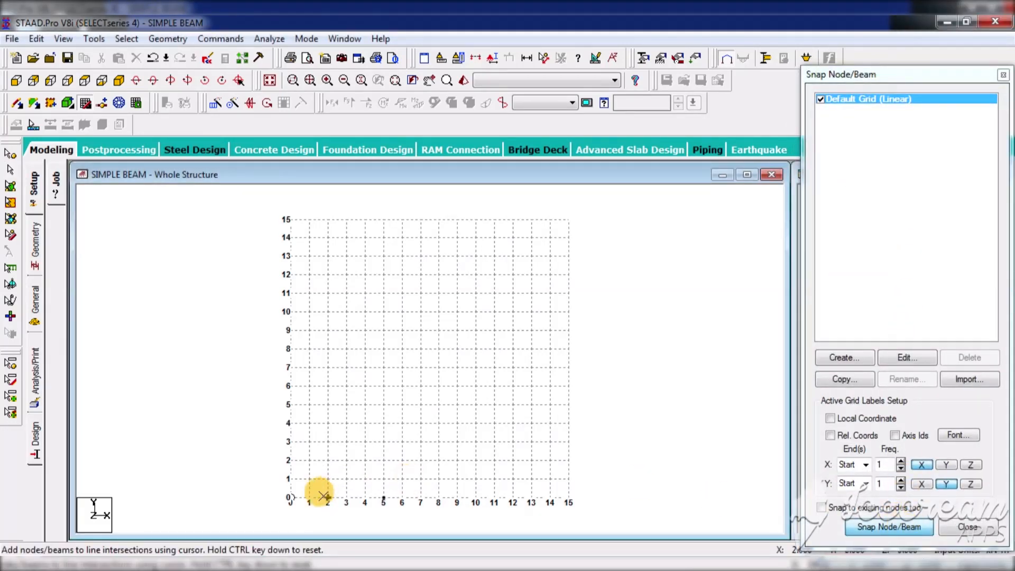
click(291, 498)
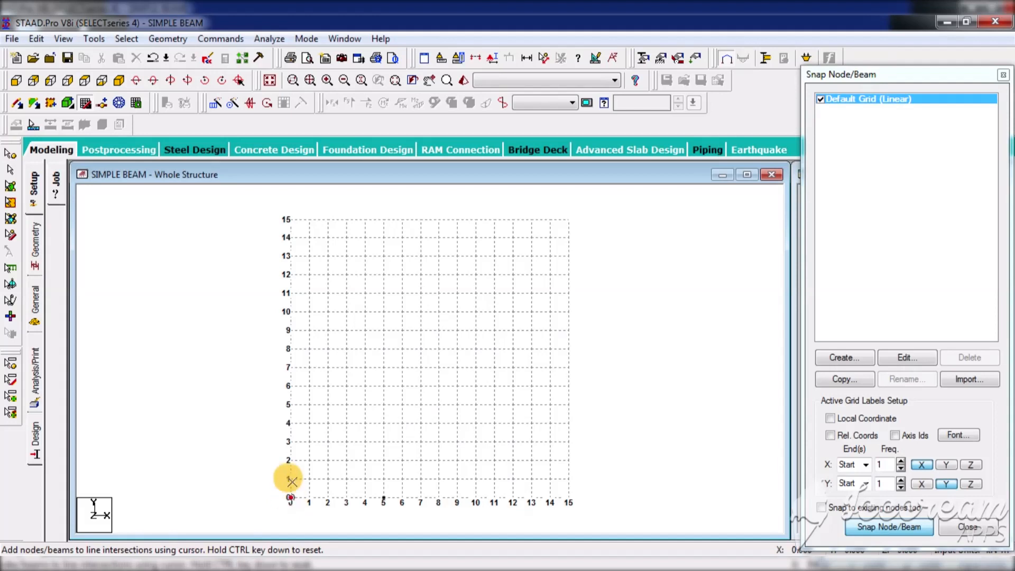
click(290, 423)
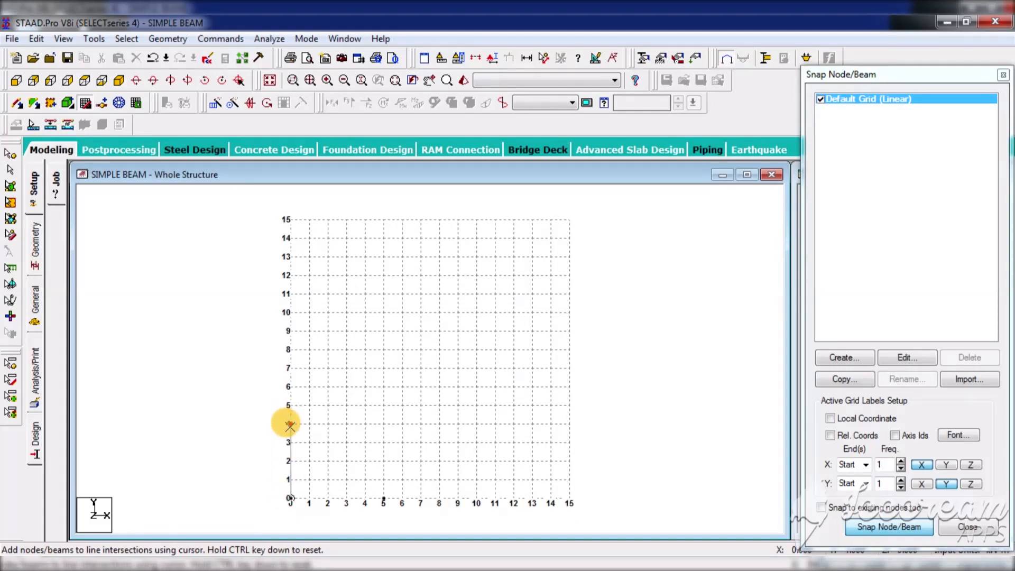
click(364, 423)
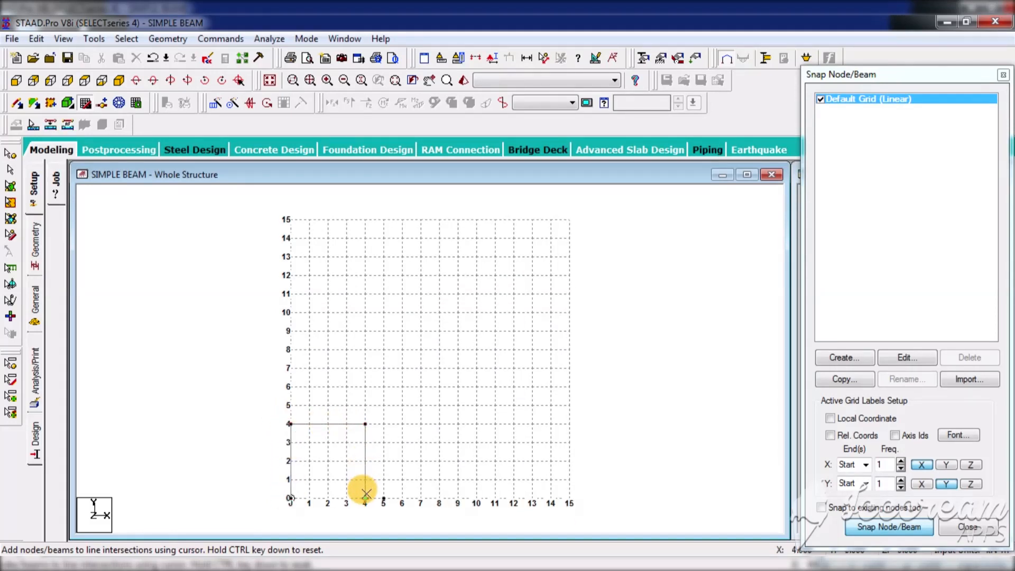
click(364, 498)
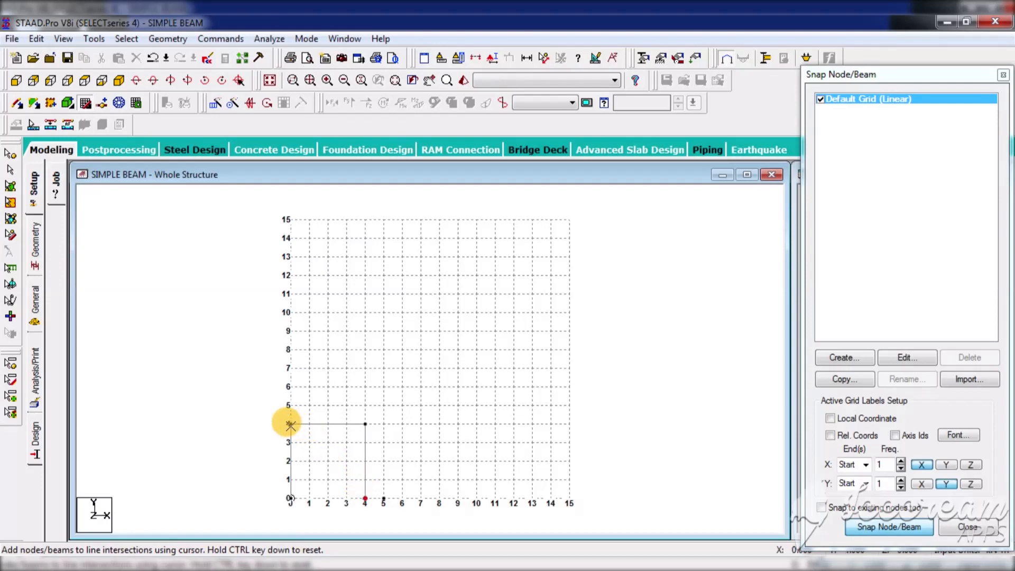
- Add two more storeys above the frame, with beams at heights 8 and 12 and columns at x 0 and 4
click(365, 349)
click(364, 423)
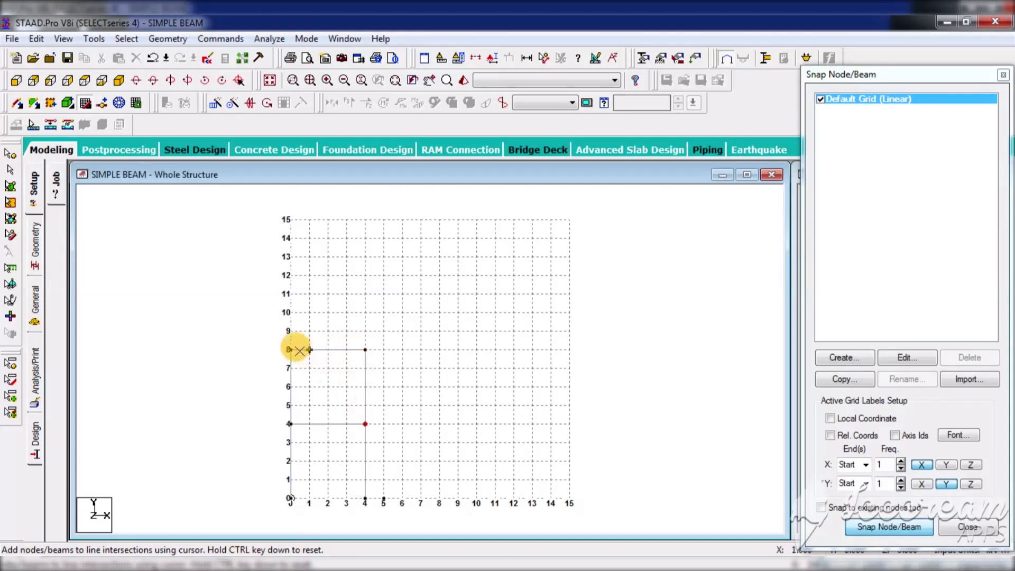
click(291, 275)
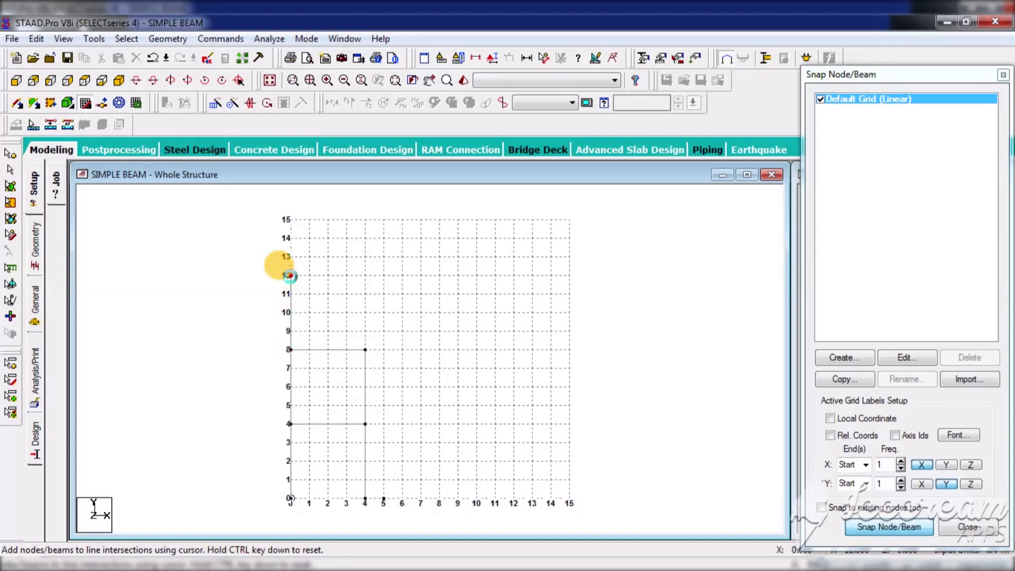
click(364, 275)
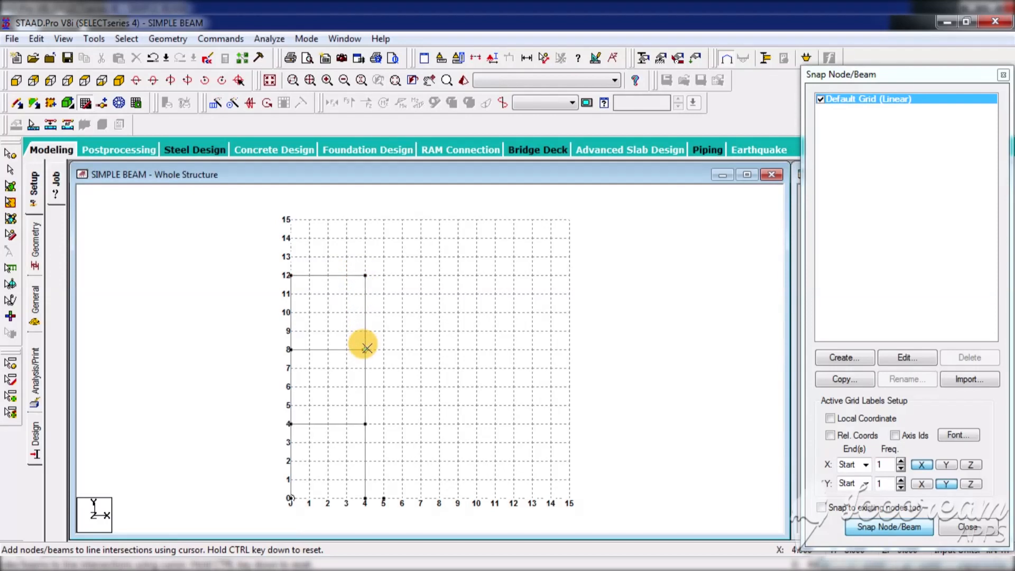
click(365, 350)
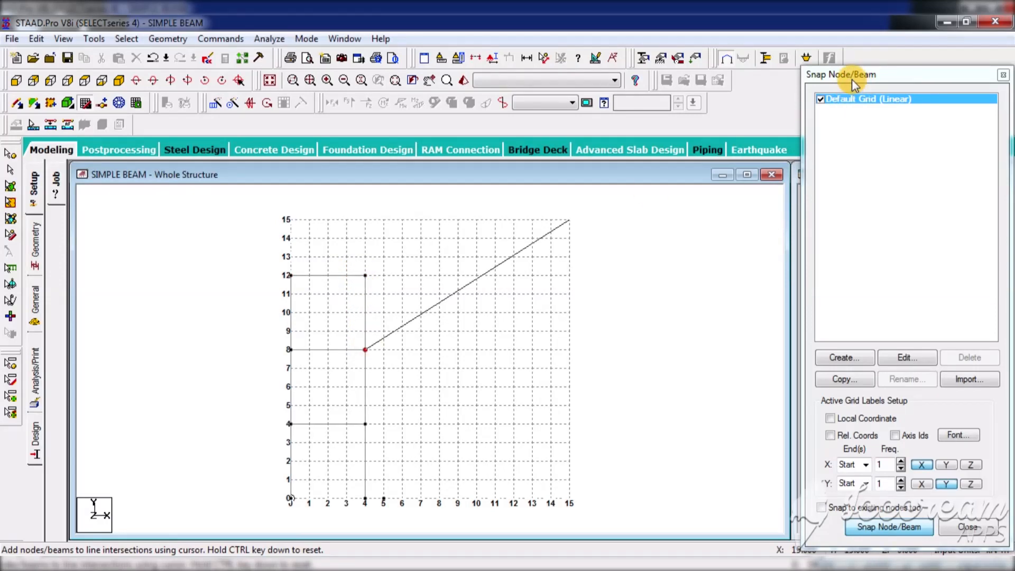
- End the beam drawing, switch to Snap Node/Triangular Plates and accept the auto-save
click(86, 104)
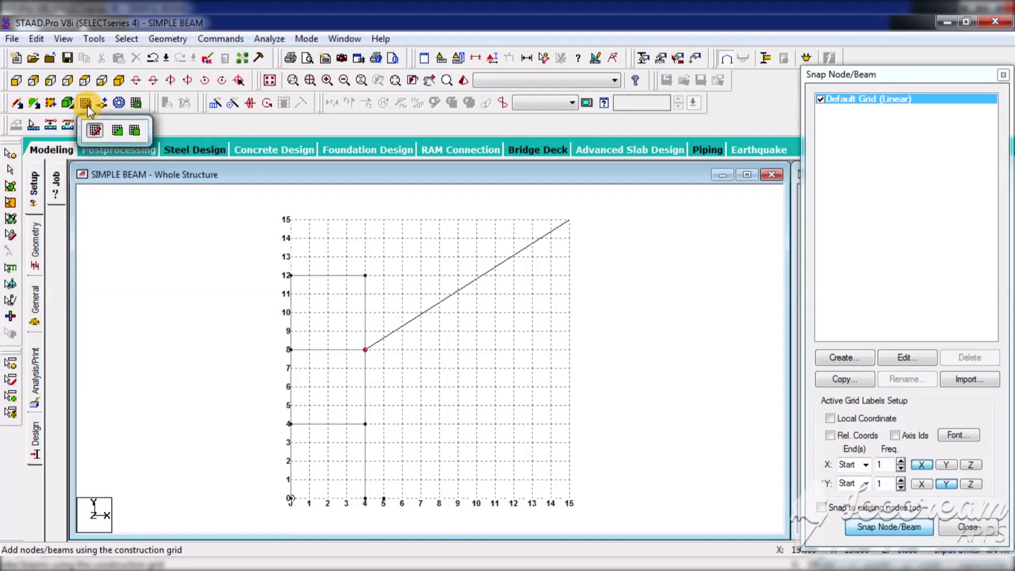
click(117, 132)
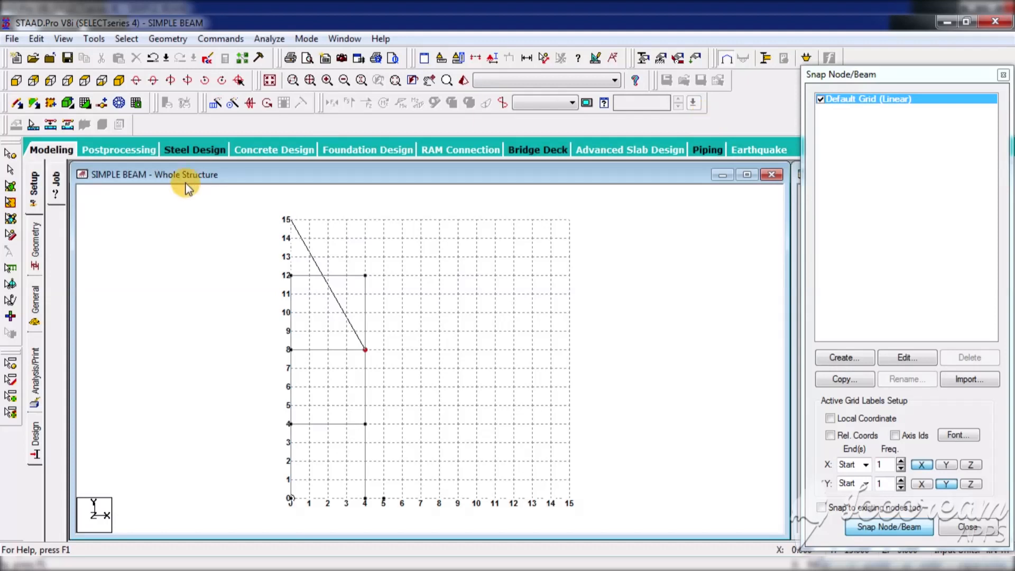
click(903, 526)
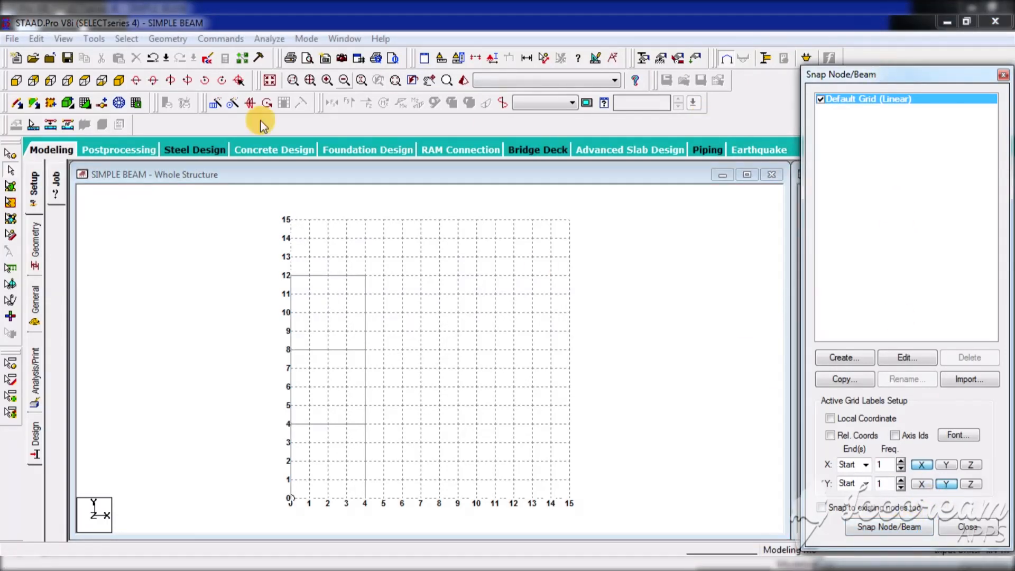
click(85, 103)
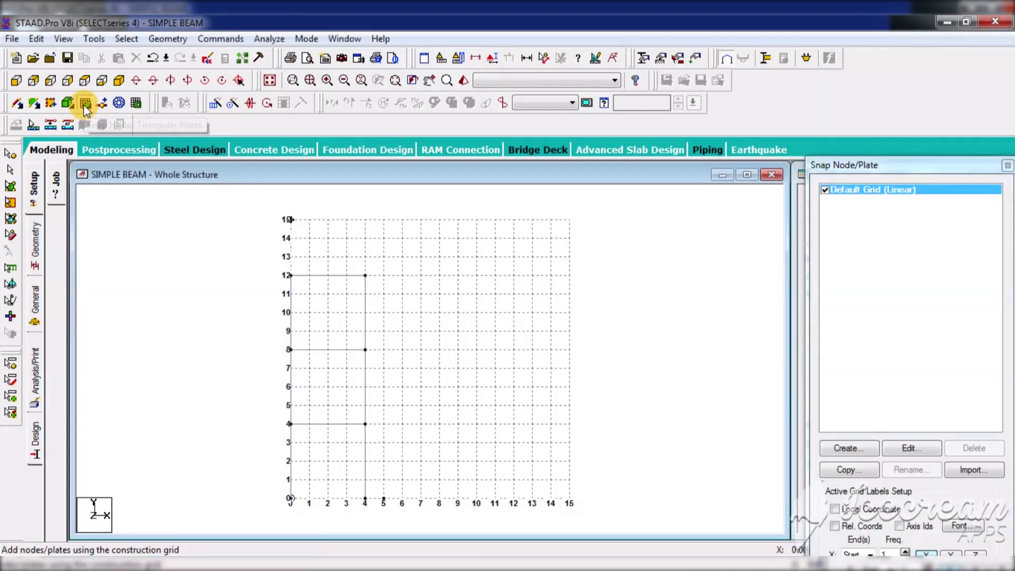
click(85, 104)
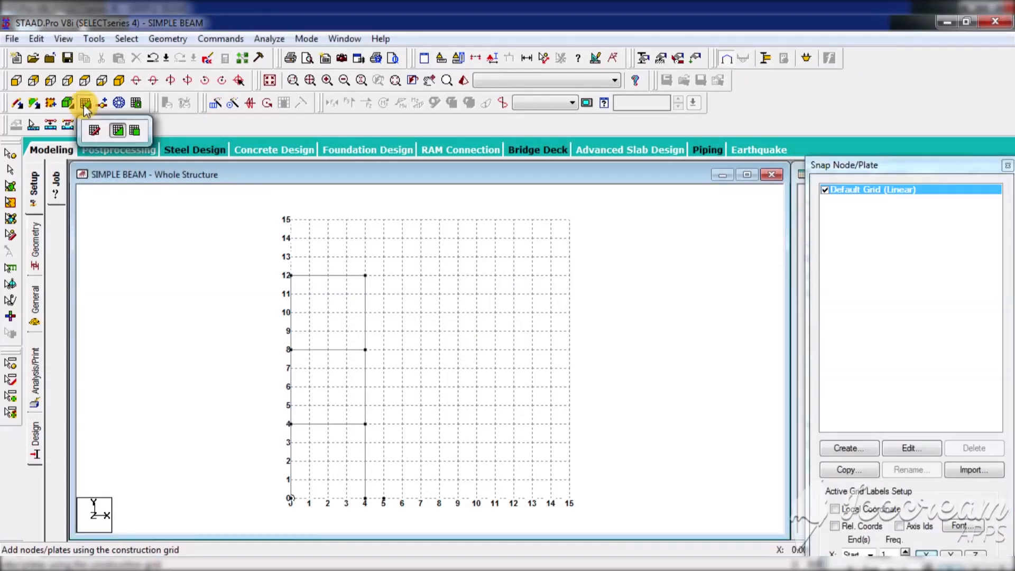
click(118, 130)
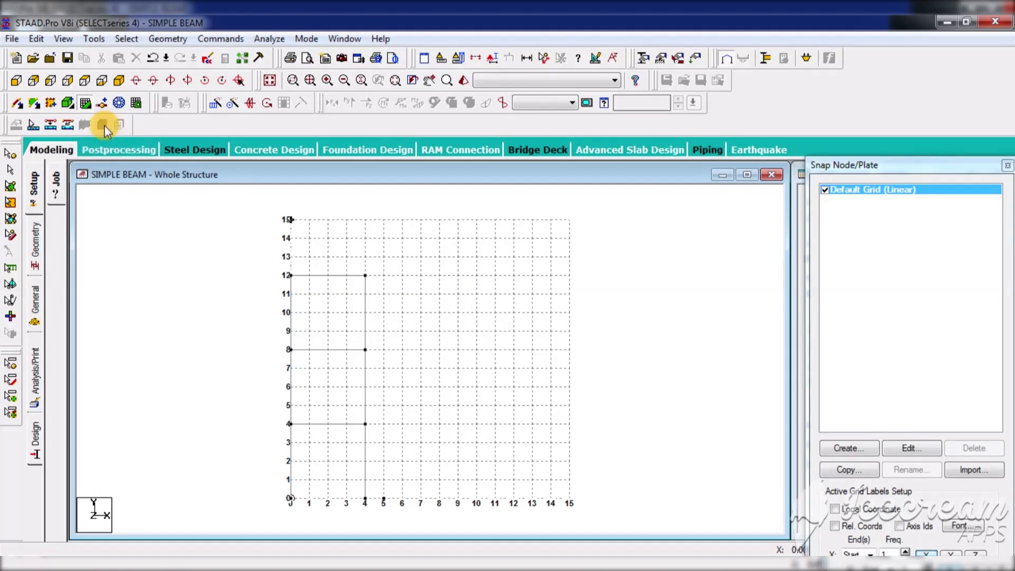
click(85, 105)
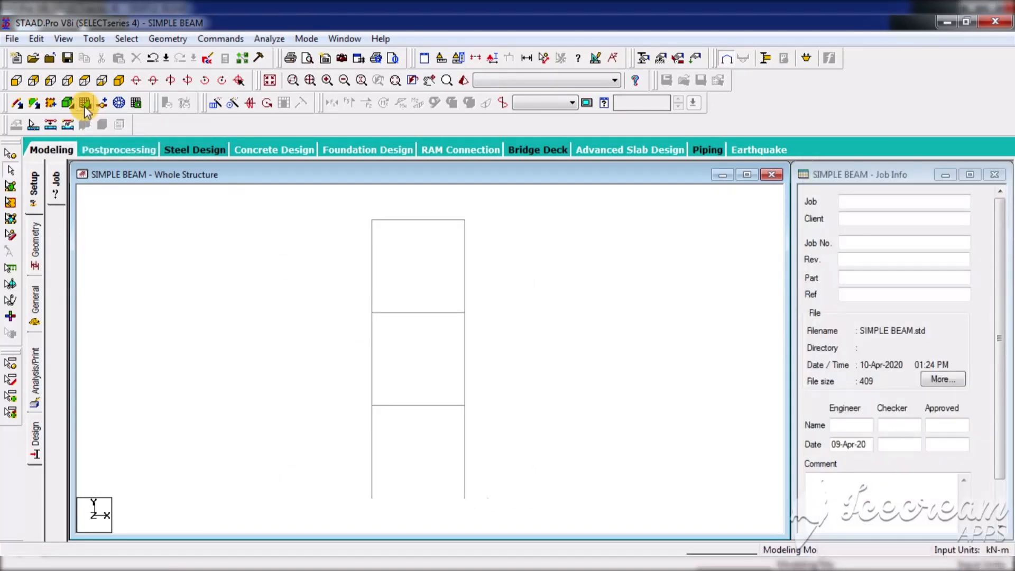
click(85, 105)
drag(899, 164, 883, 85)
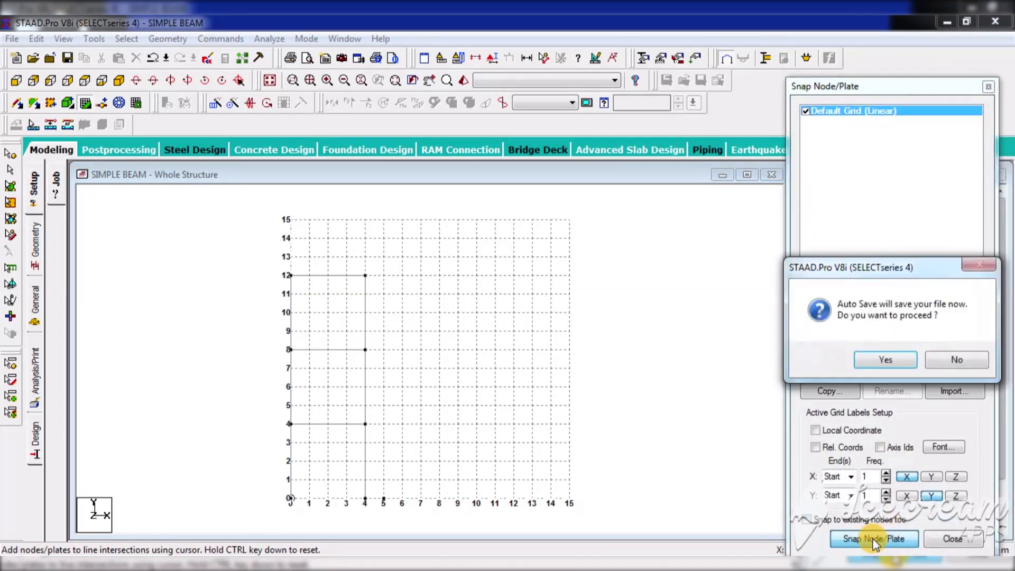
key(Return)
key(Return)
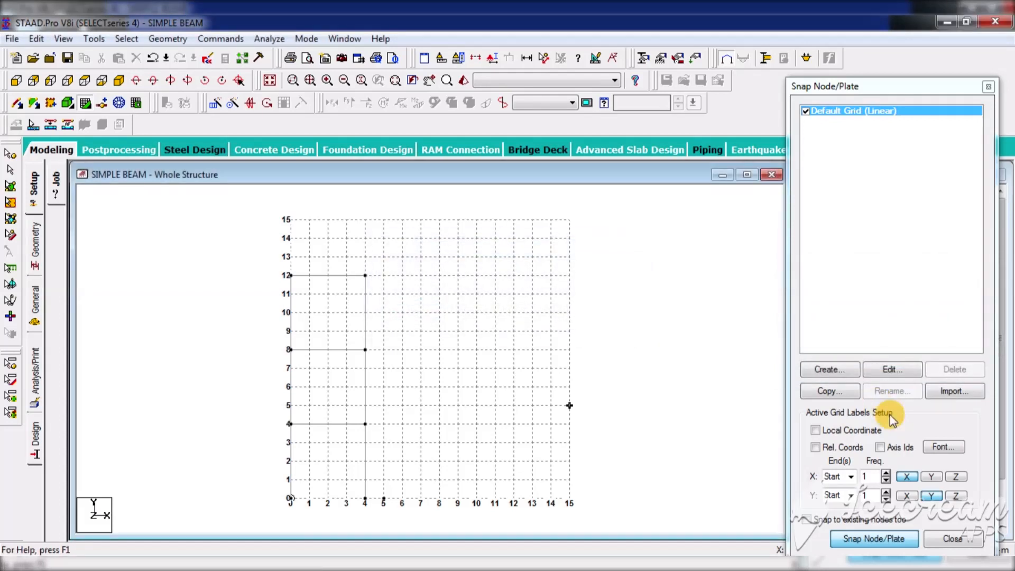
click(867, 538)
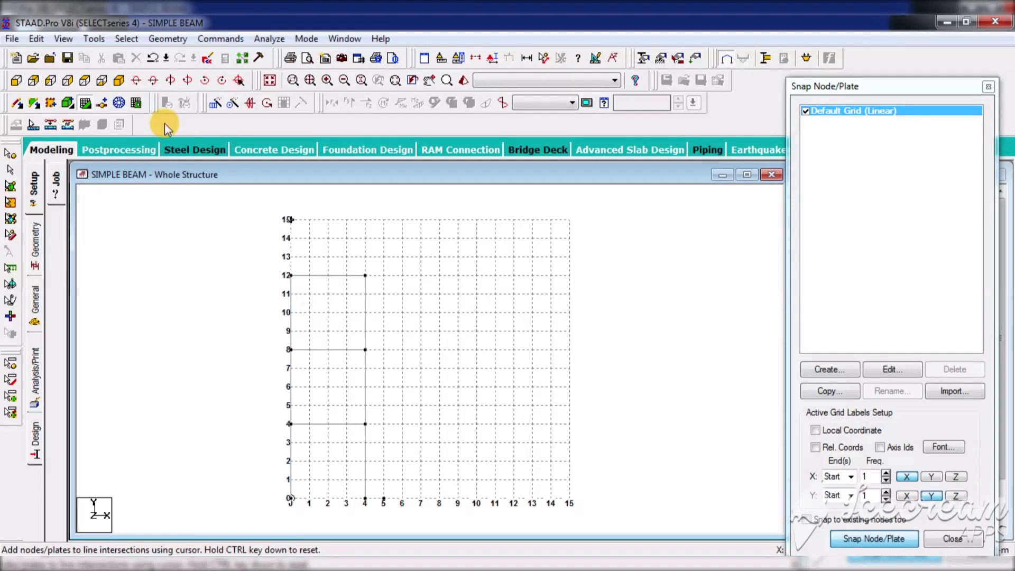
- Switch to Snap Node/Beam and draw zigzag braces down the frame through (0,12), (4,8), (0,4) and (4,0)
click(85, 103)
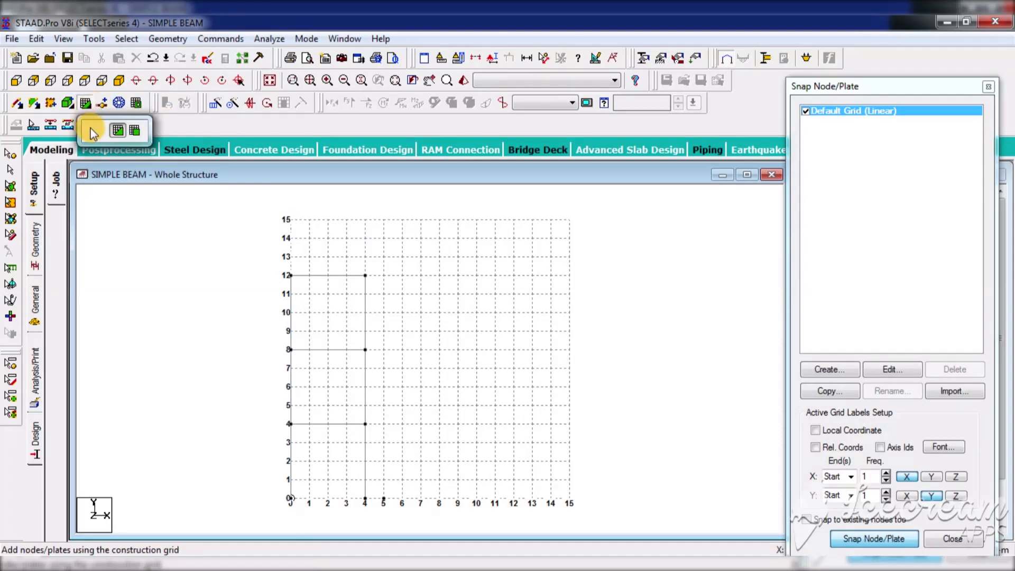
click(95, 130)
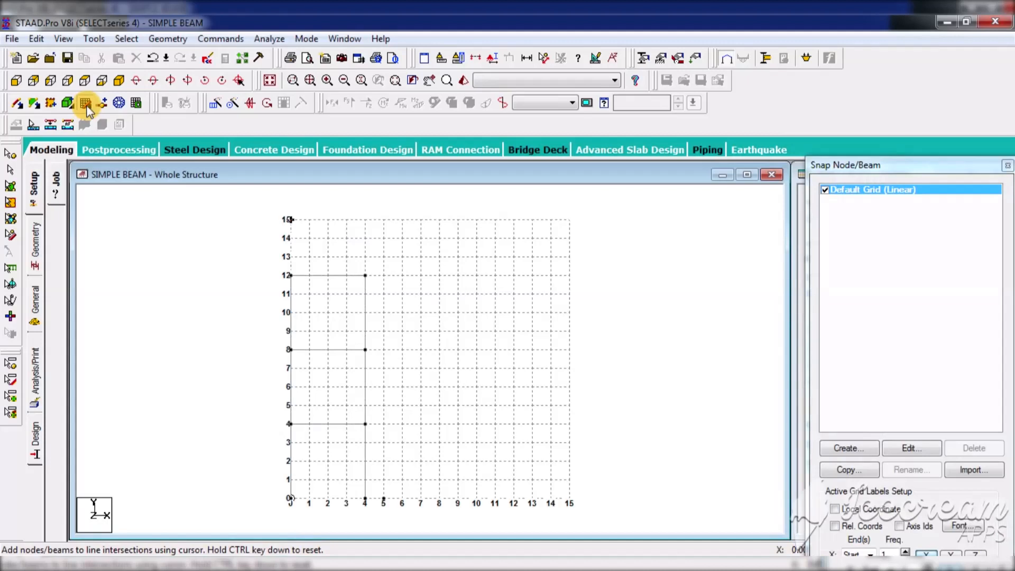
click(290, 275)
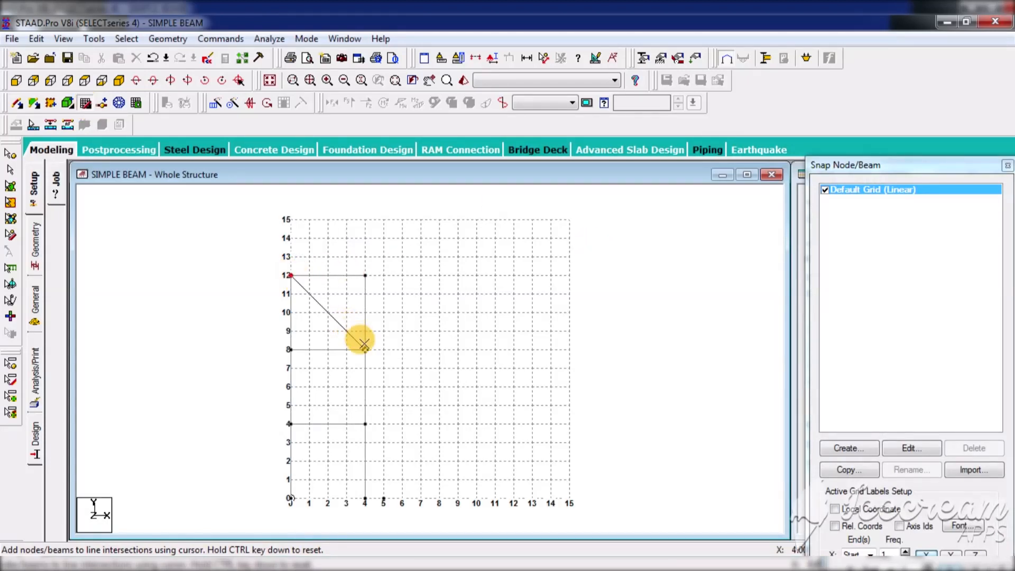
click(365, 349)
click(290, 423)
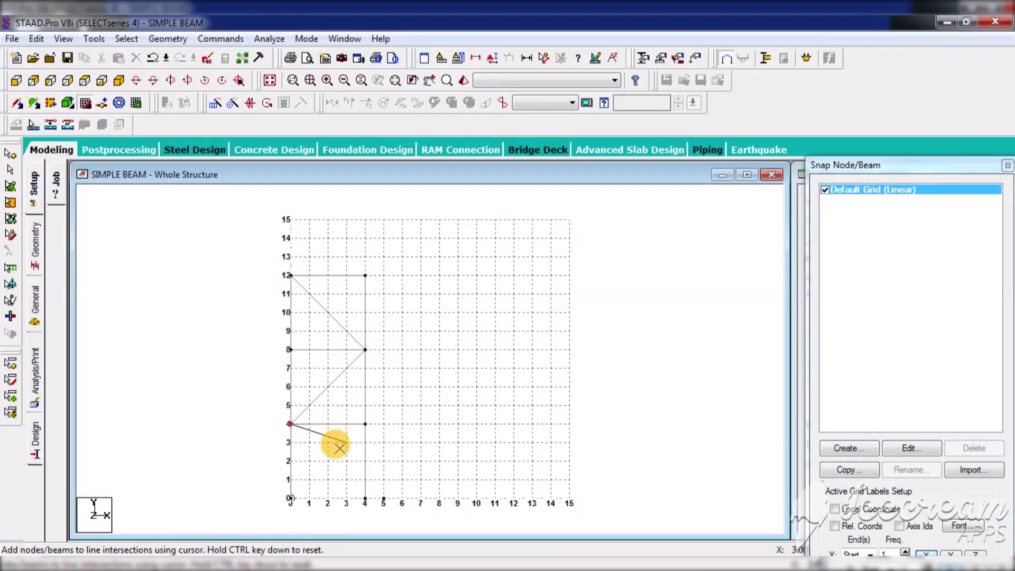
click(365, 497)
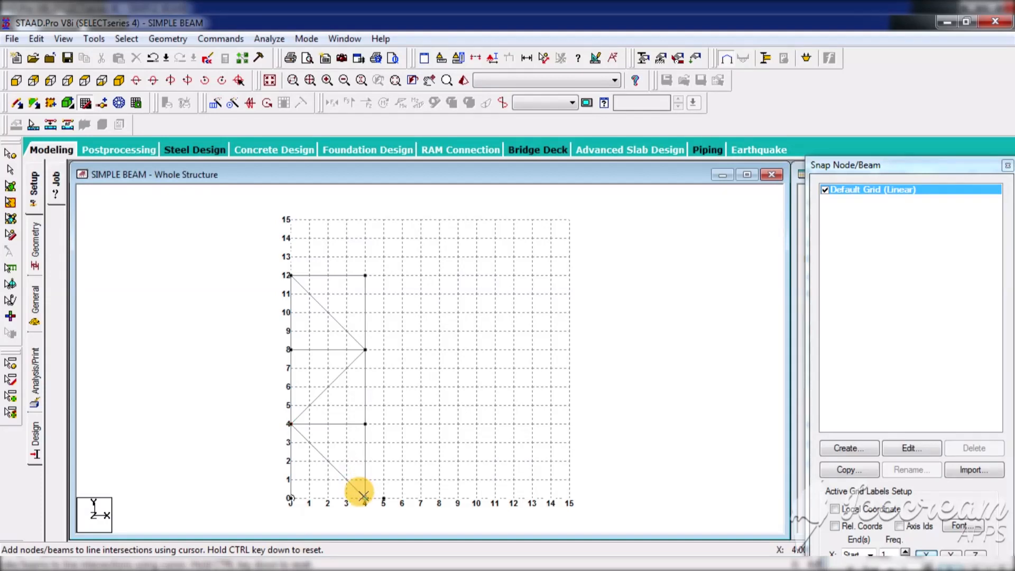
- Draw the opposite zigzag braces up the frame through (0,0), (4,4), (0,8) and (4,12), and end the beam drawing
click(290, 497)
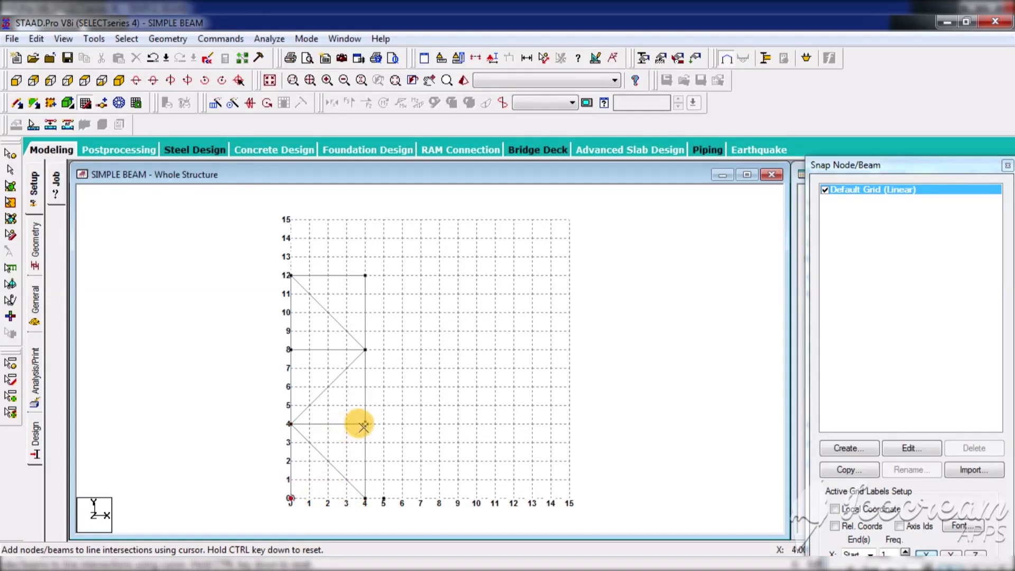
click(364, 423)
click(291, 349)
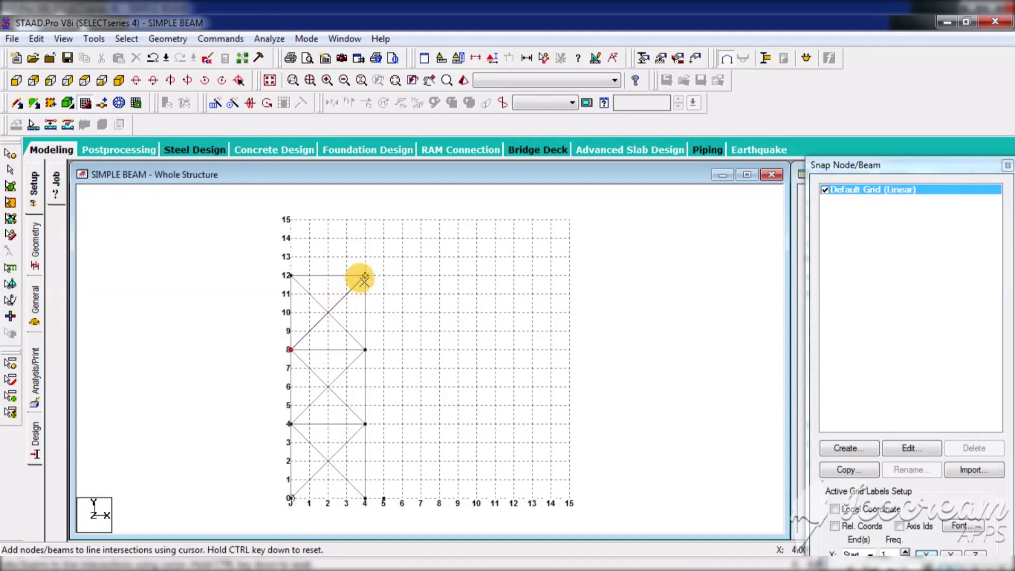
click(364, 275)
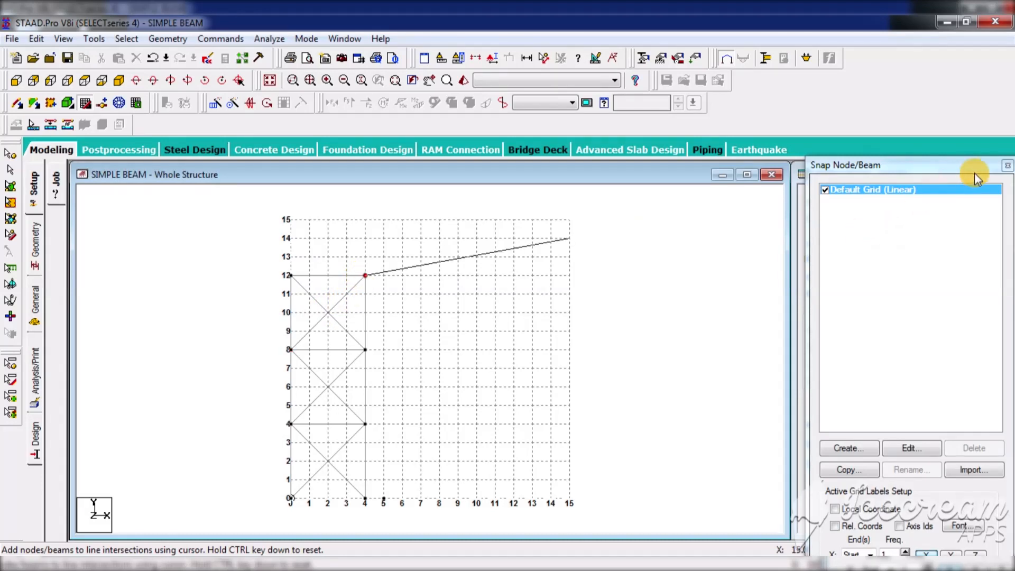
click(1006, 167)
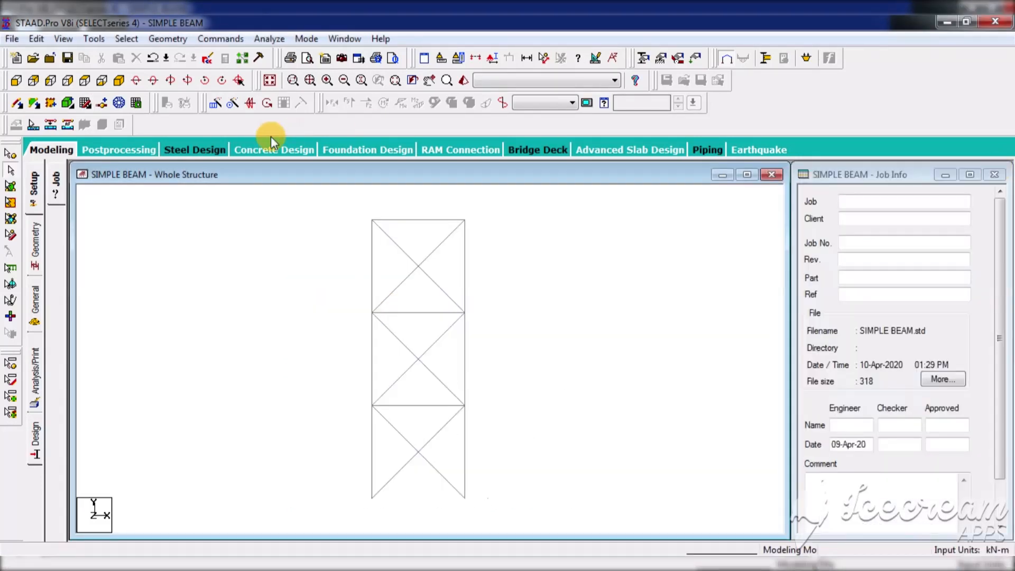
- Switch to Snap Node/Triangular Plates and fill the top bay with four triangular plates meeting at (2,10)
click(87, 103)
click(117, 130)
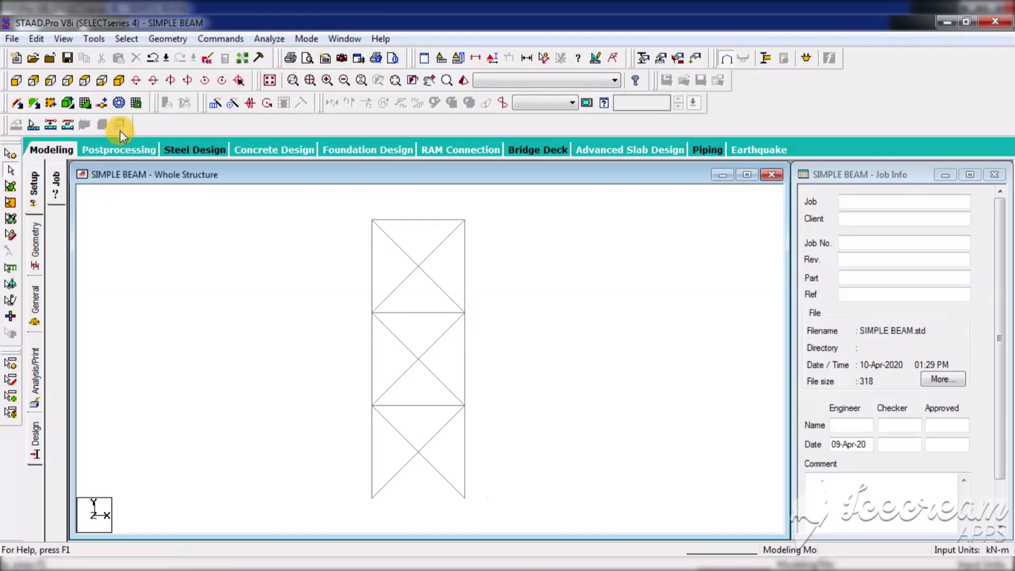
click(83, 104)
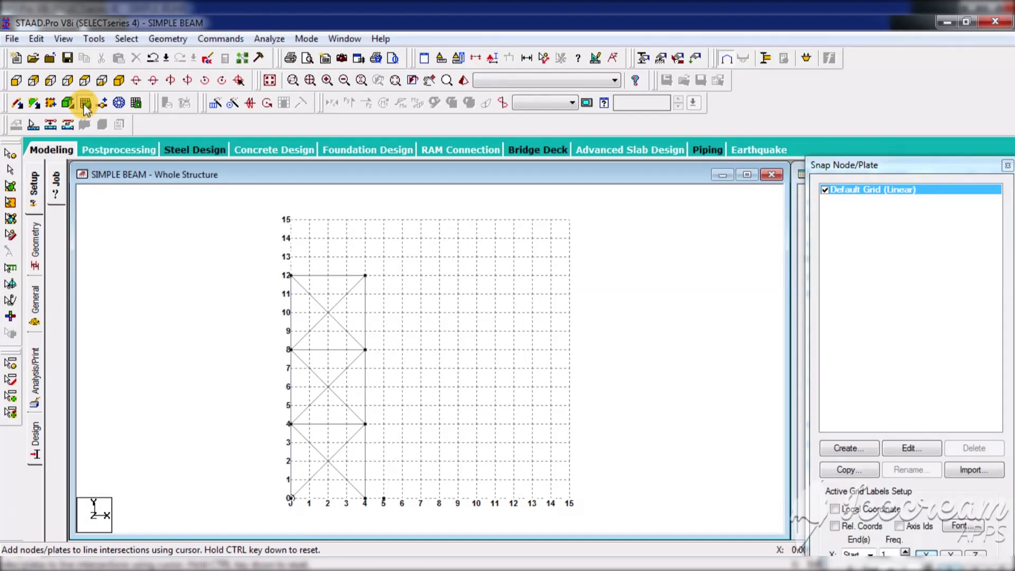
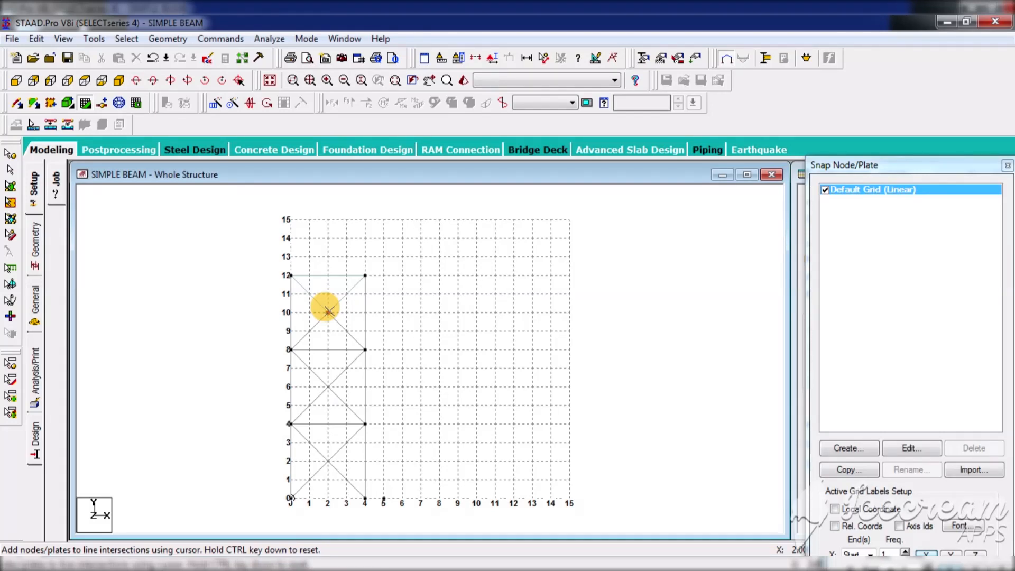
click(328, 312)
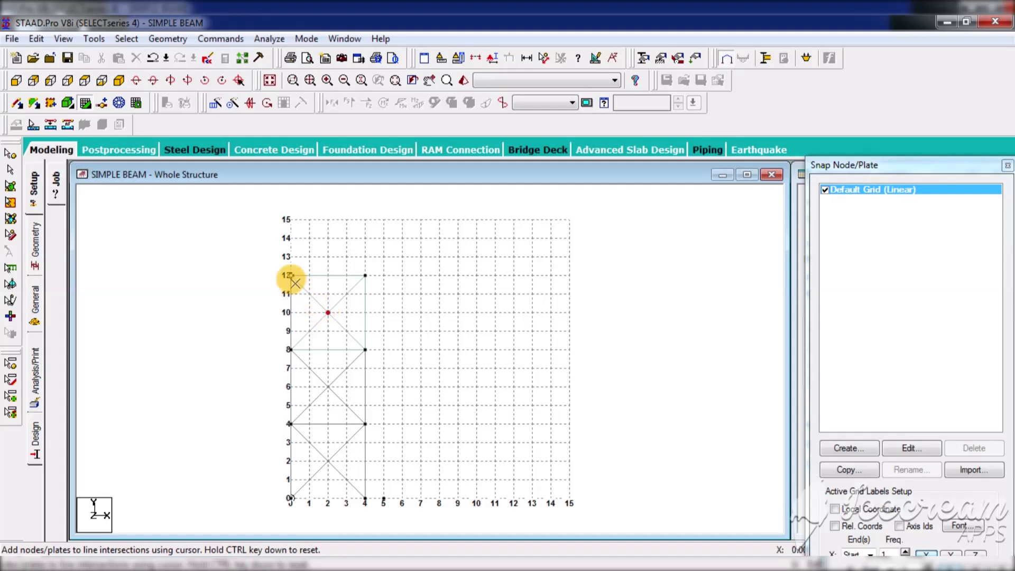
click(290, 349)
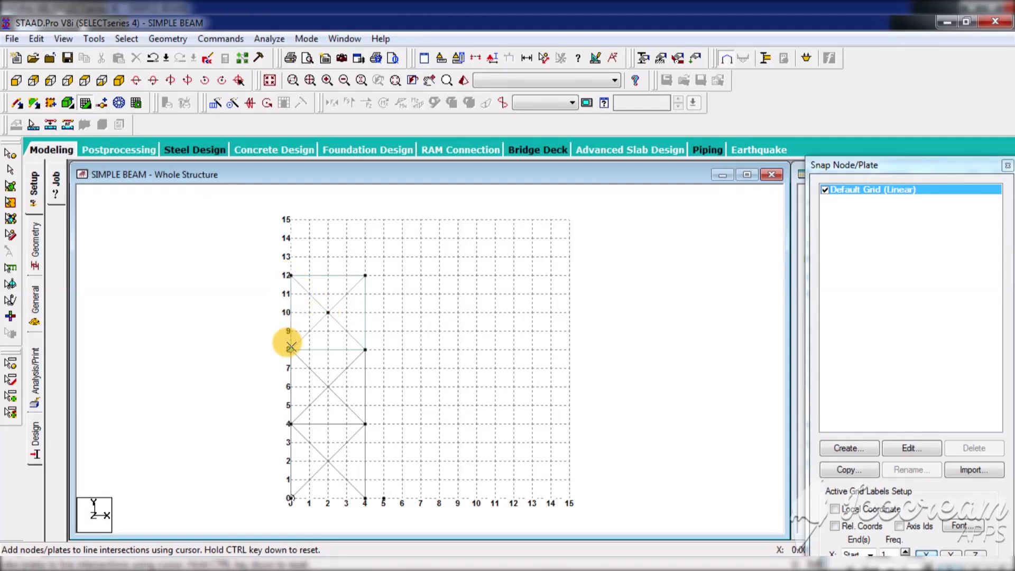
click(569, 498)
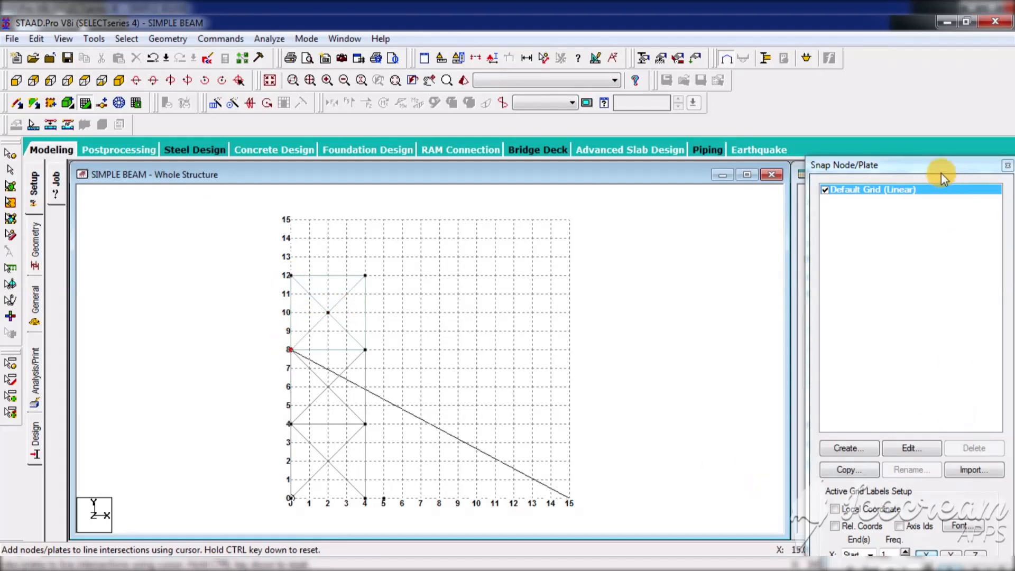
drag(940, 173, 930, 94)
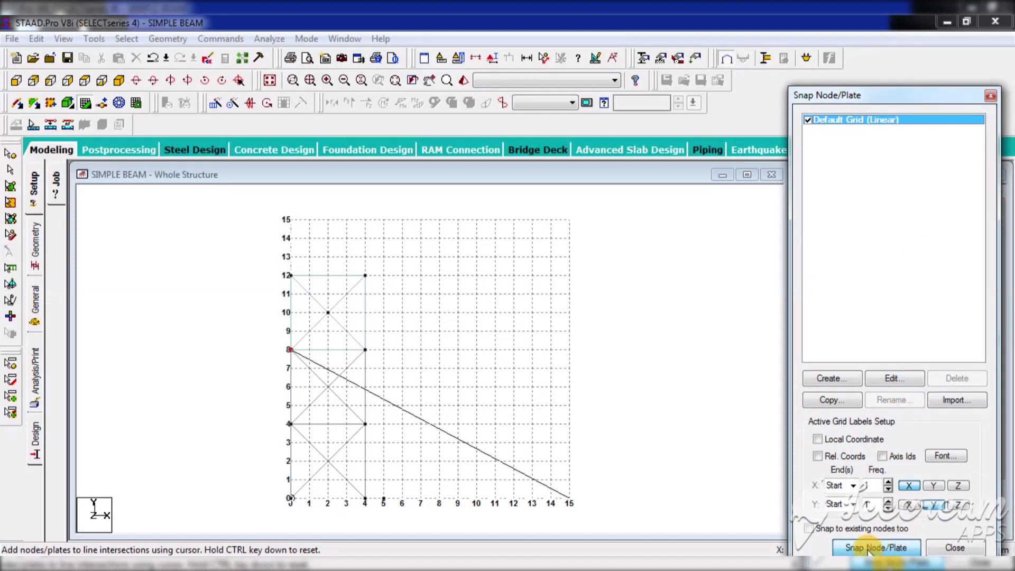
- End the plate drawing and select the lower triangular plate of the top bay with the Plates Cursor
click(897, 549)
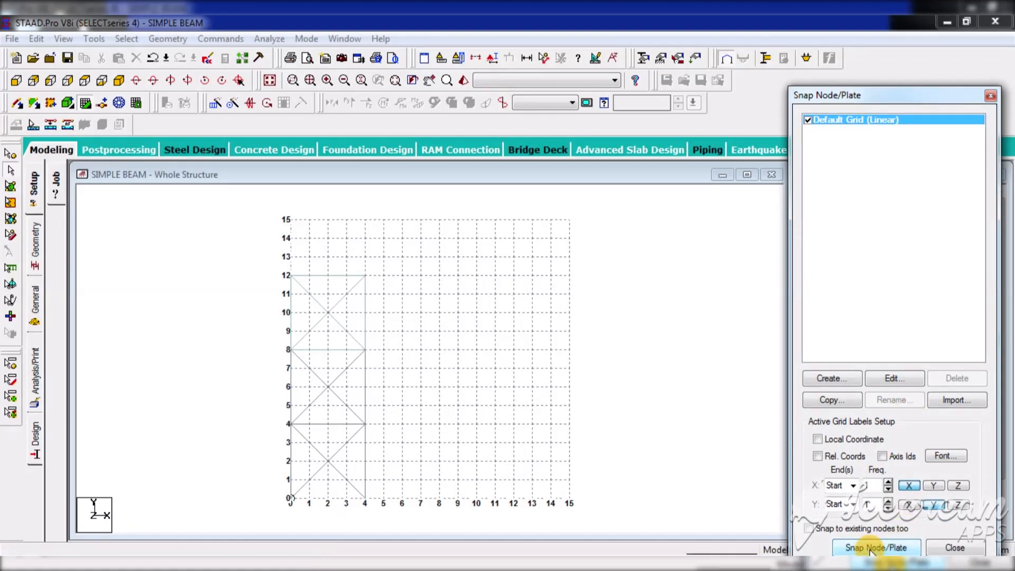
click(11, 188)
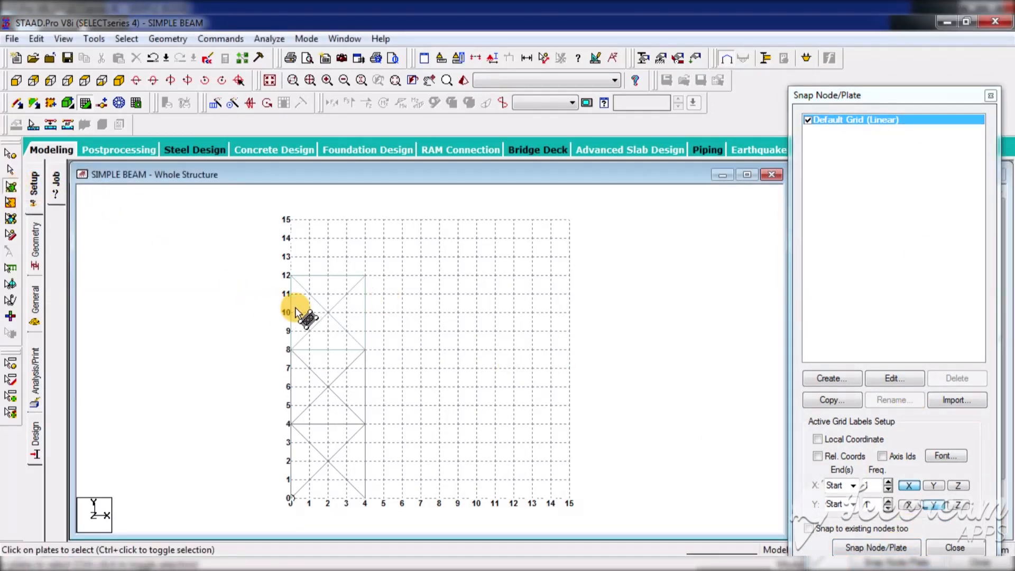
click(326, 341)
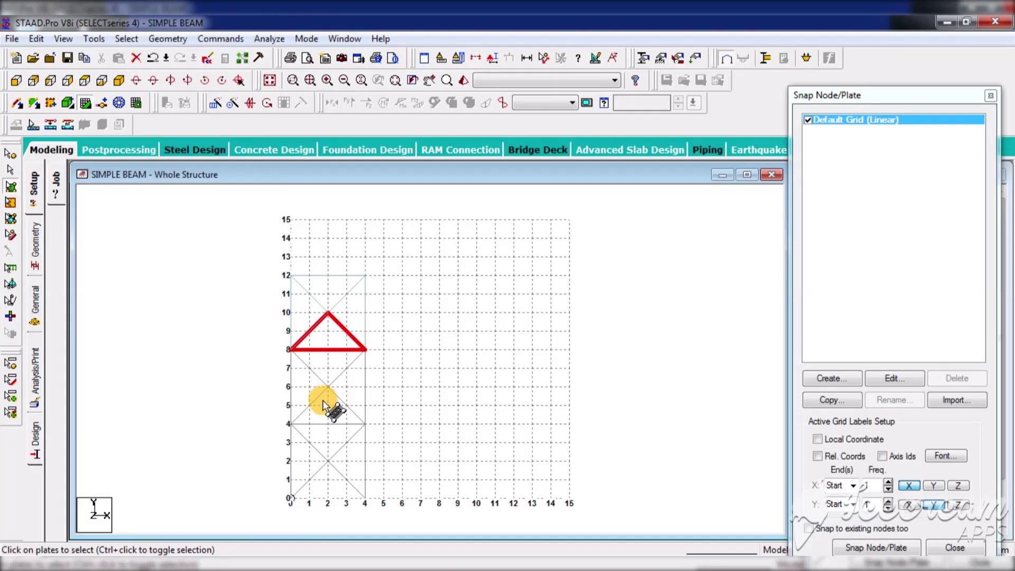
- Review the plate frame sketches in Paint, highlight item 11, SIMPLE PLAN OF BUILDING (RANDOM), in the Notepad GRID list, and return to STAAD.Pro
click(344, 561)
click(280, 508)
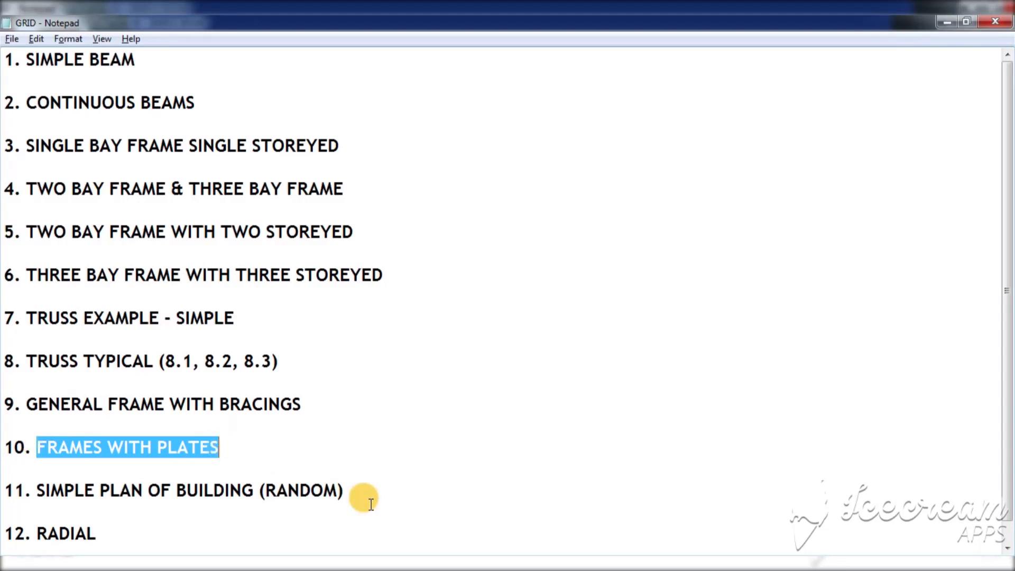
click(368, 561)
click(427, 512)
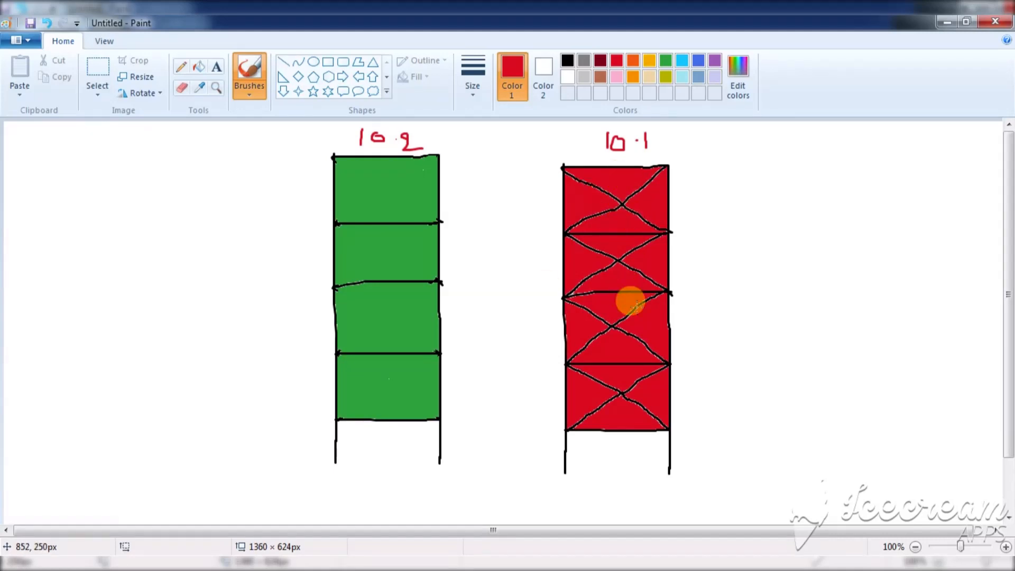
click(946, 20)
drag(36, 489, 363, 491)
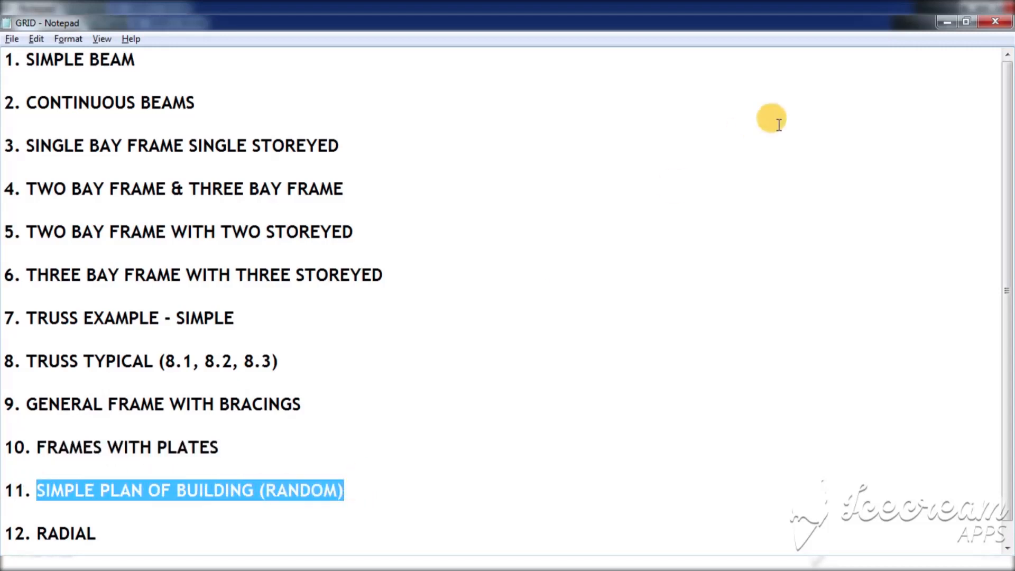
click(947, 22)
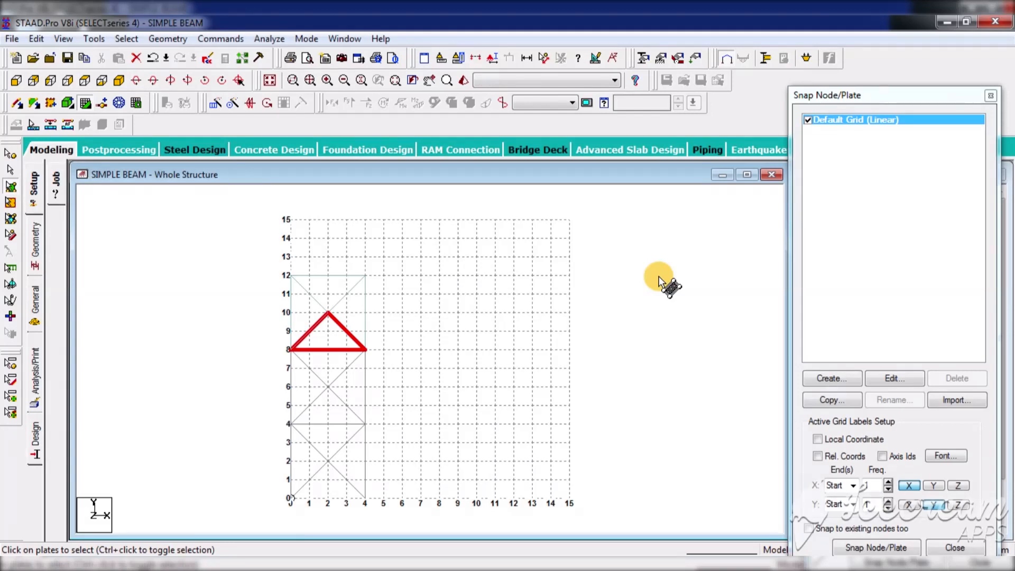
- Select all the triangular plates in the top bay and delete them
click(495, 319)
key(ctrl+a)
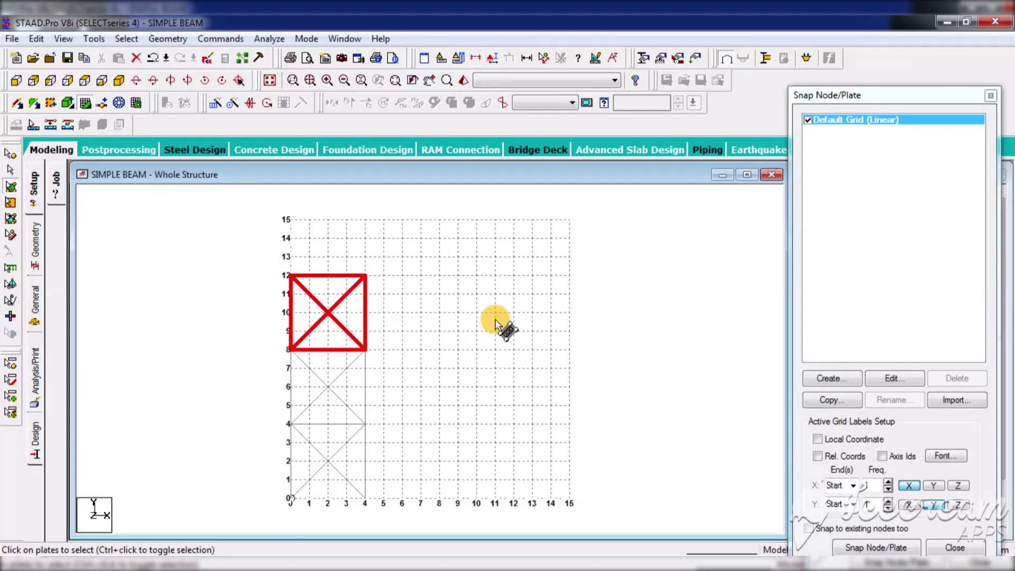
key(Delete)
click(497, 320)
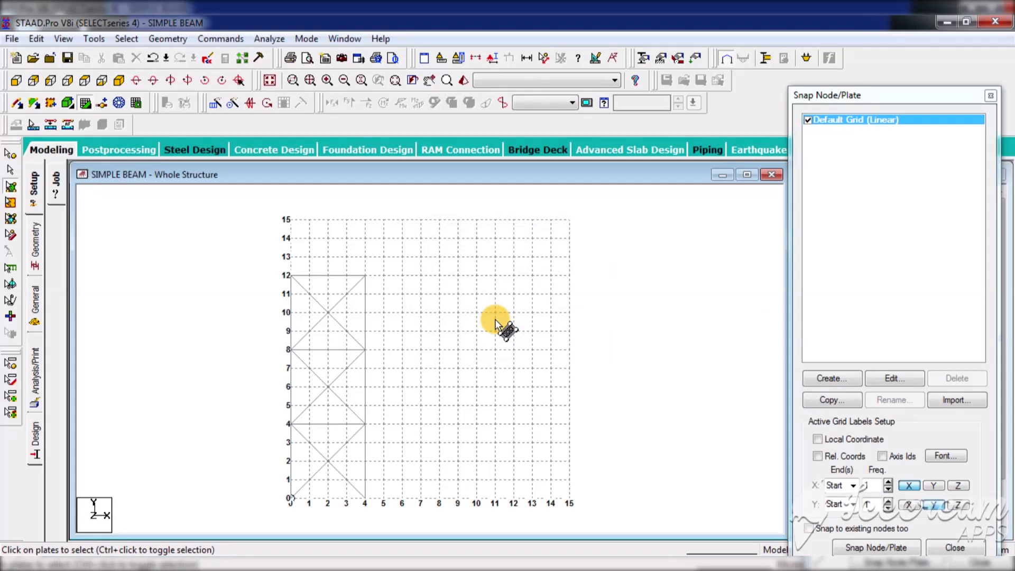
- Select all beams of the braced frame with the Beams Cursor and delete them
click(10, 170)
key(ctrl+a)
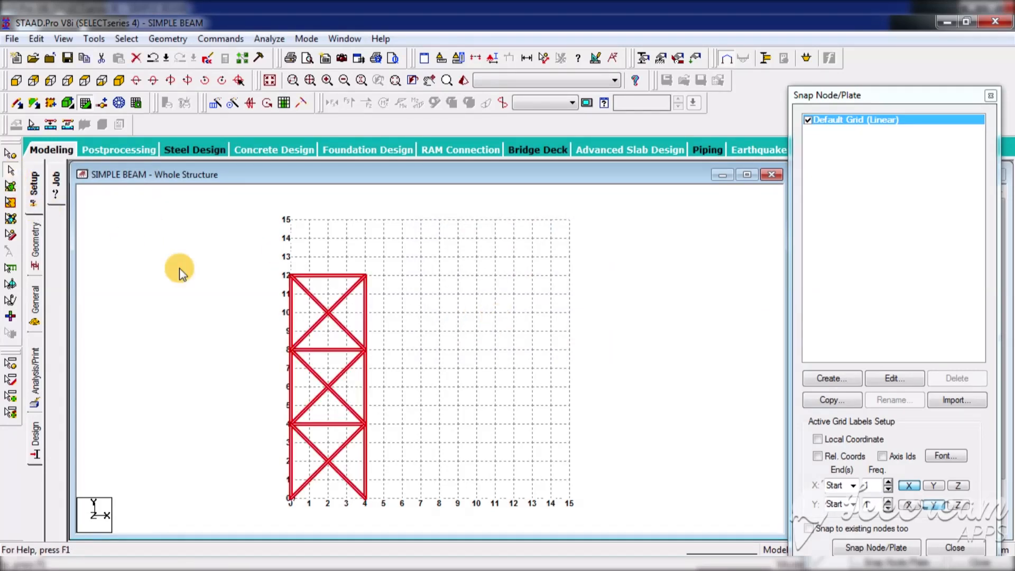
key(Delete)
key(Return)
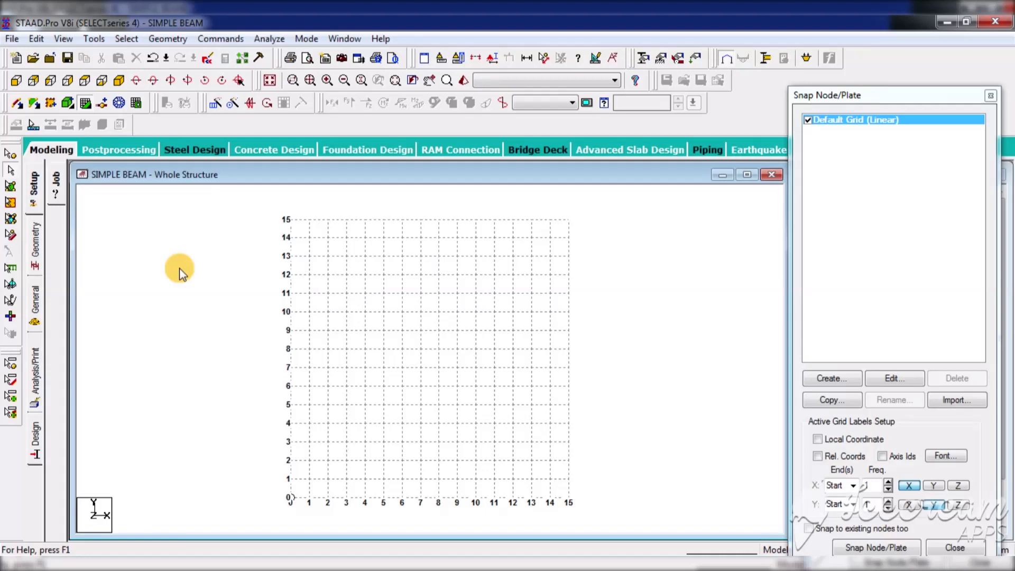
- Switch to Snap Node/Beam, set the default grid to the X-Z plane and show it in plan view from above
click(86, 104)
click(93, 128)
drag(902, 167, 882, 76)
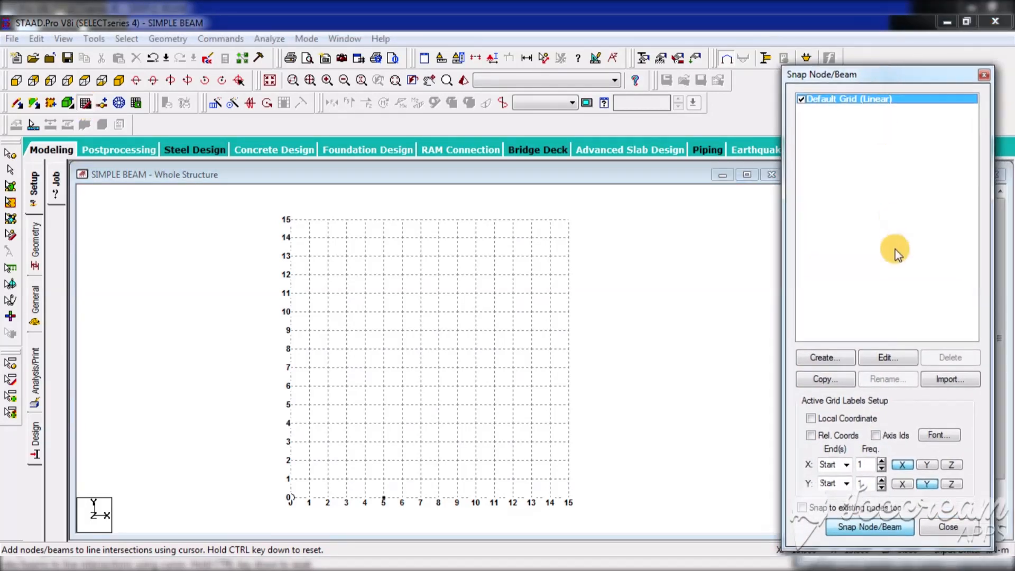
click(895, 358)
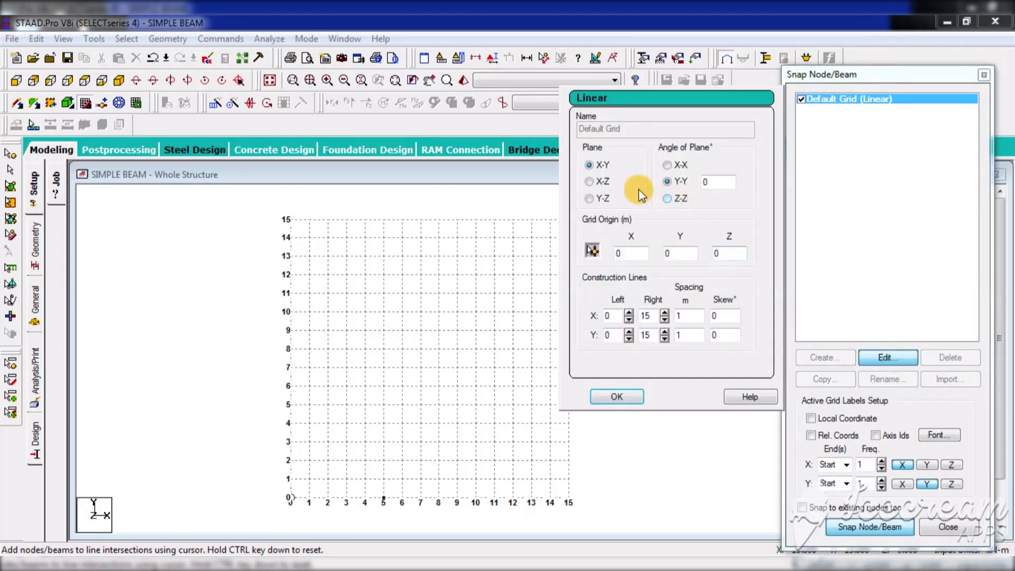
click(590, 181)
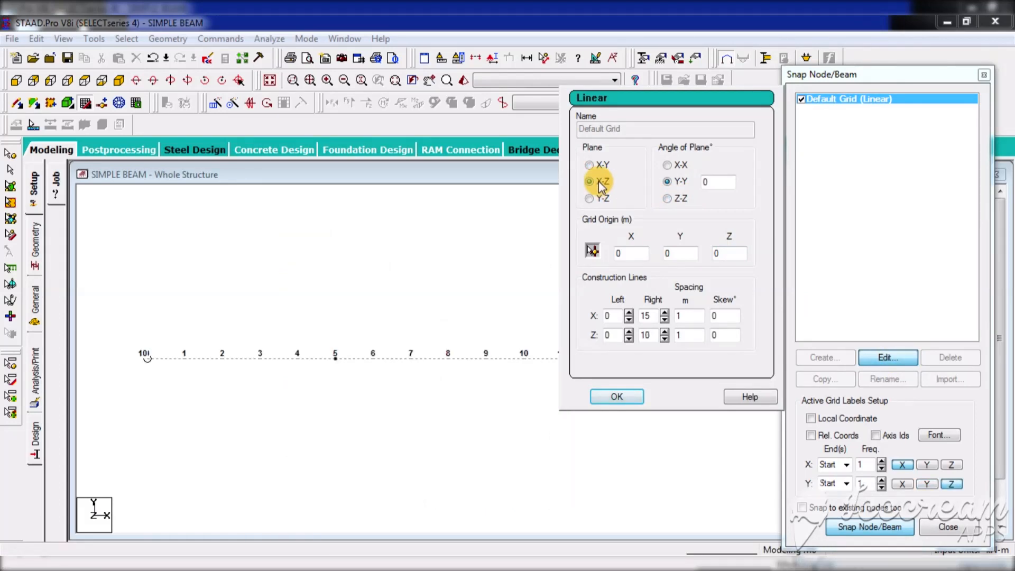
click(629, 395)
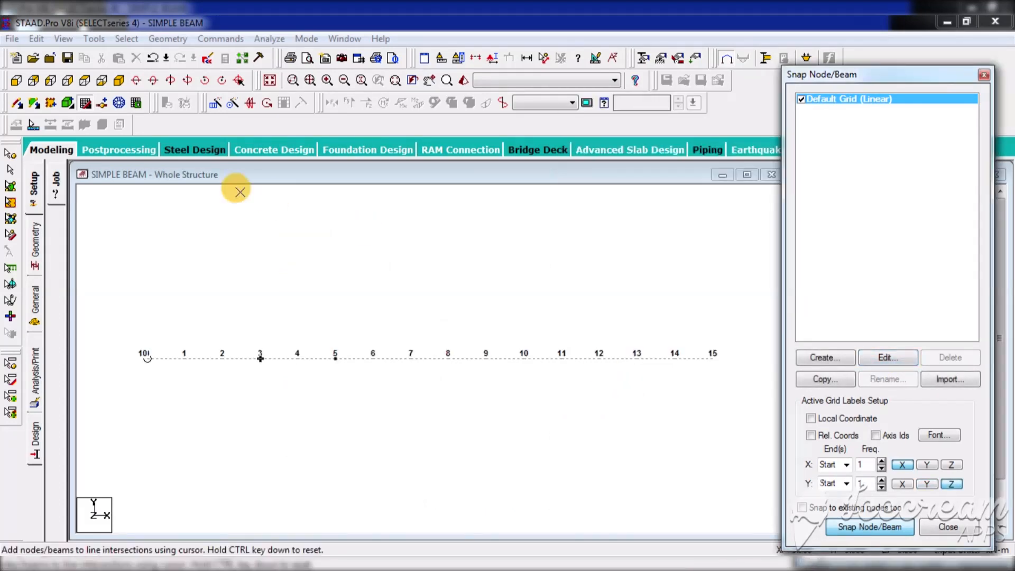
click(83, 82)
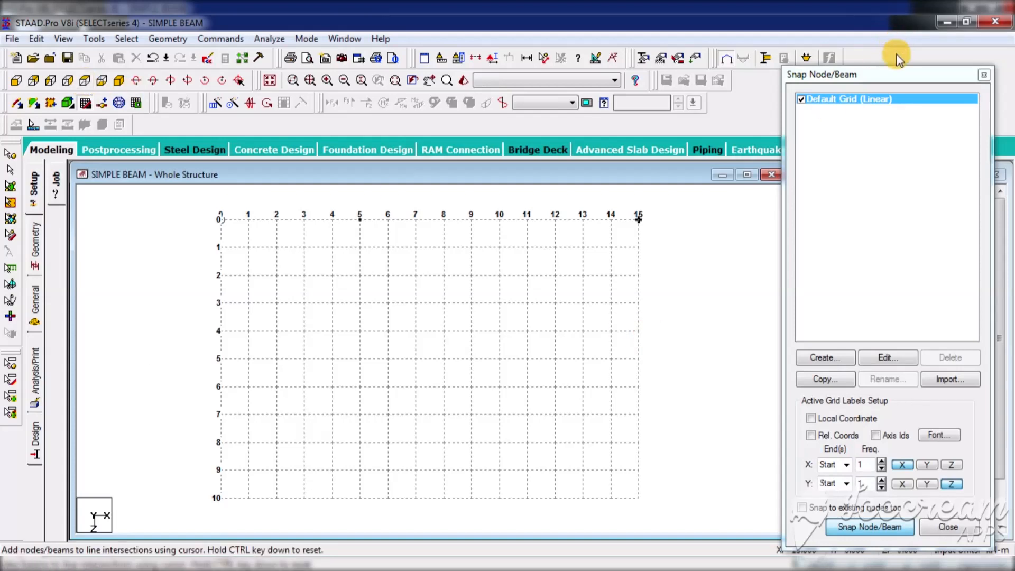
drag(899, 75, 899, 68)
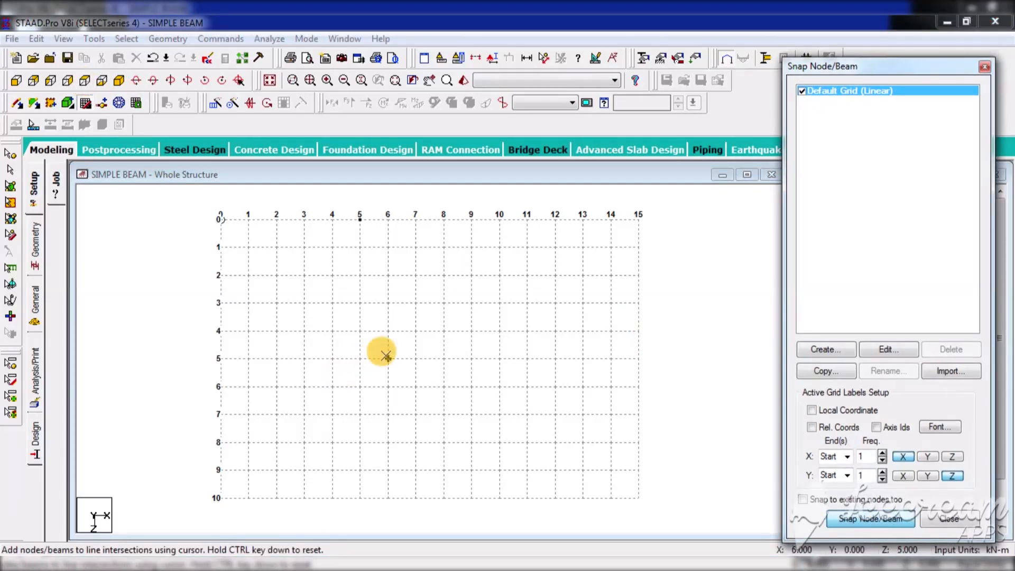
- Draw a closed building outline in beams through X-Z points (6,3), (6,0), (1,0), (1,10), (6,10), (6,7), (4,7), (4,3) and (6,3)
click(388, 303)
click(387, 219)
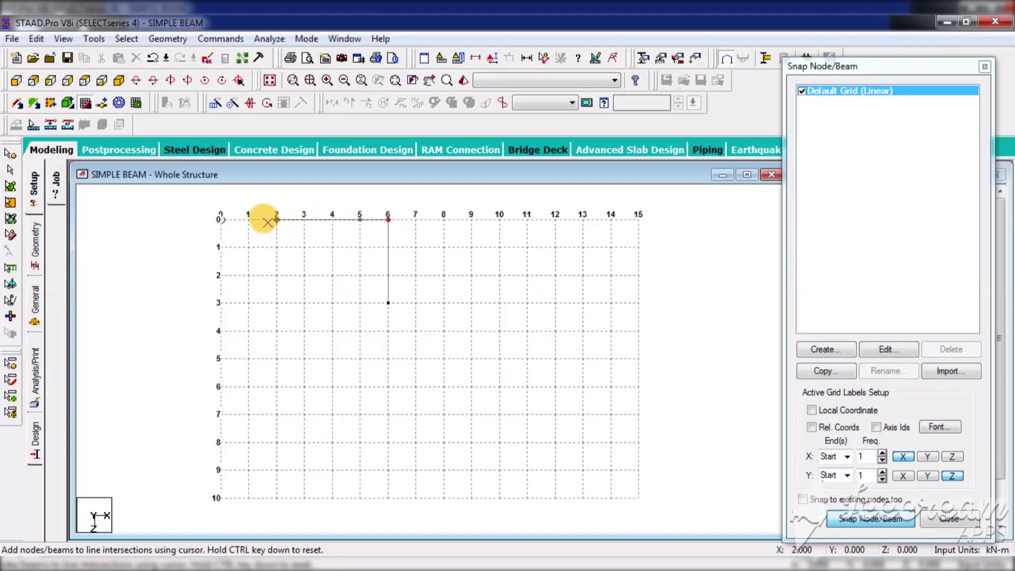
click(249, 220)
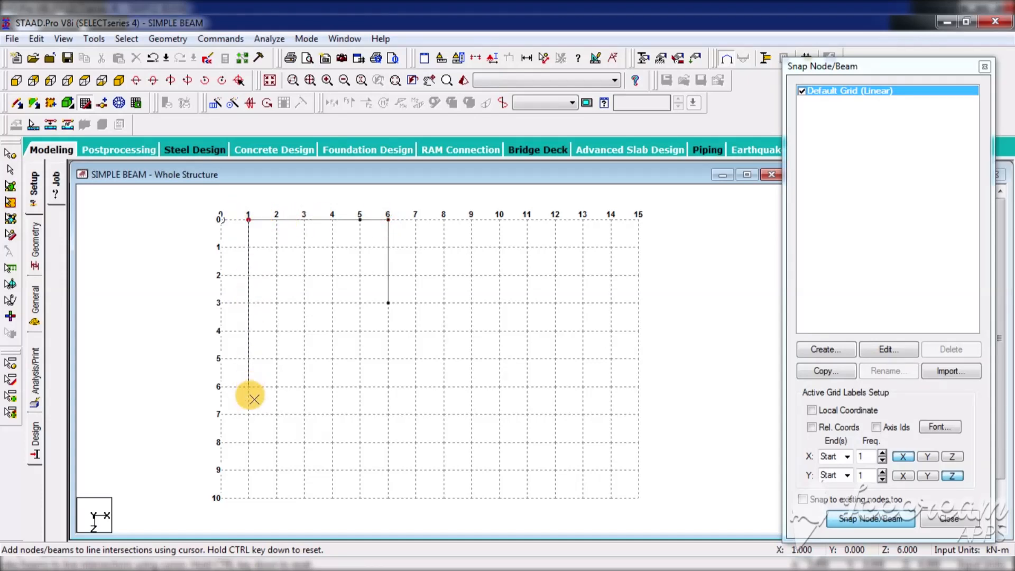
click(249, 498)
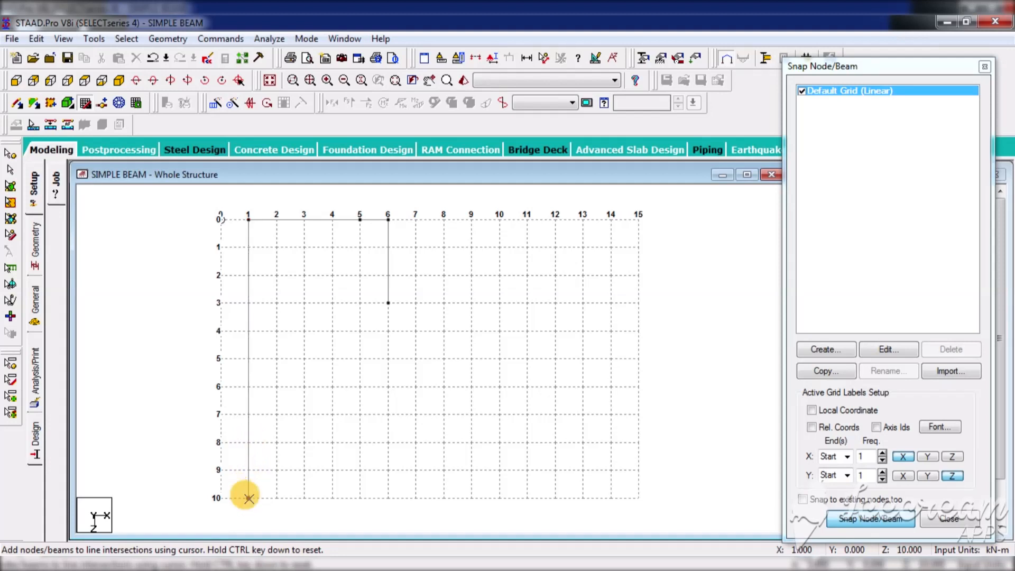
click(389, 498)
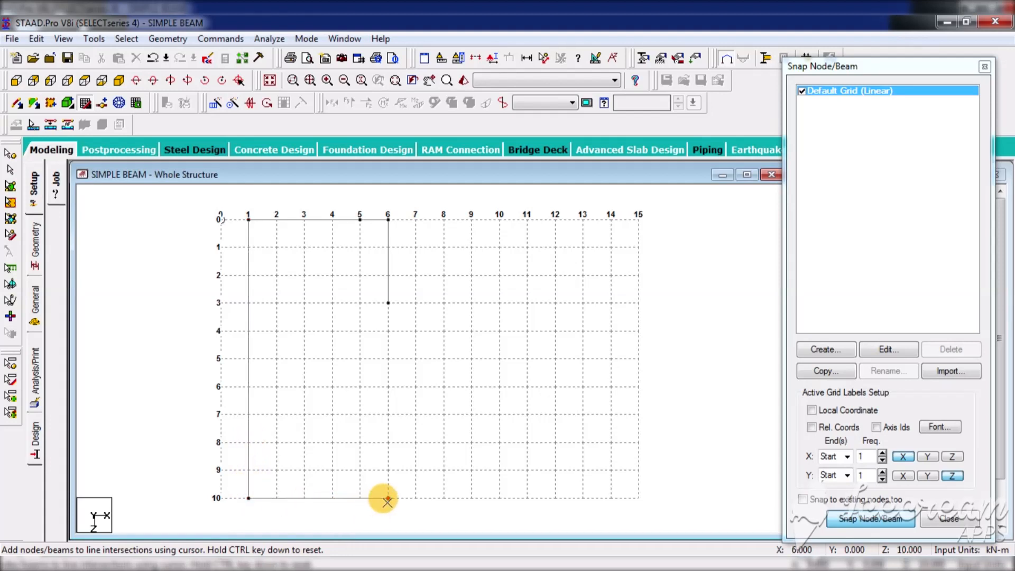
click(387, 414)
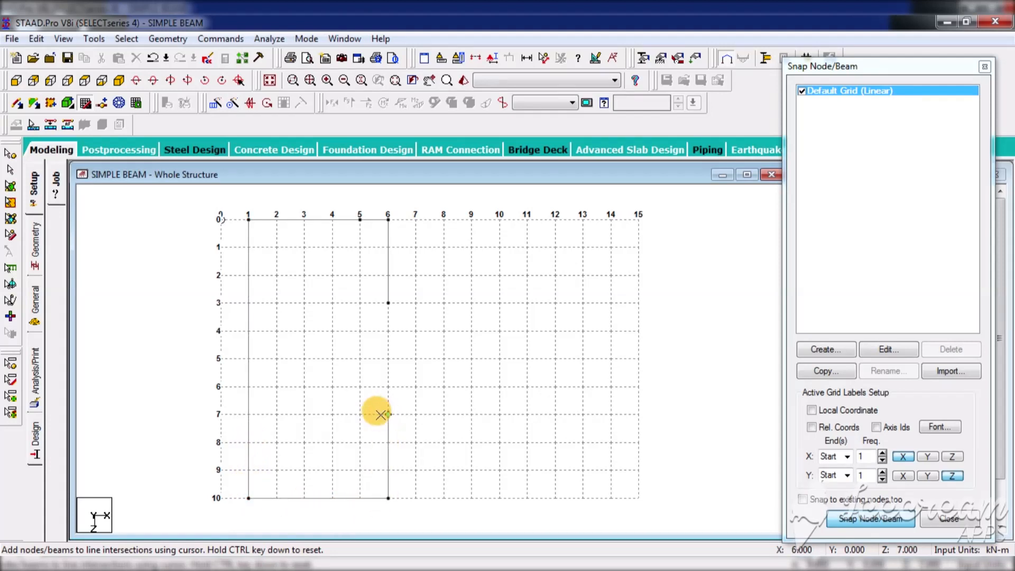
click(332, 414)
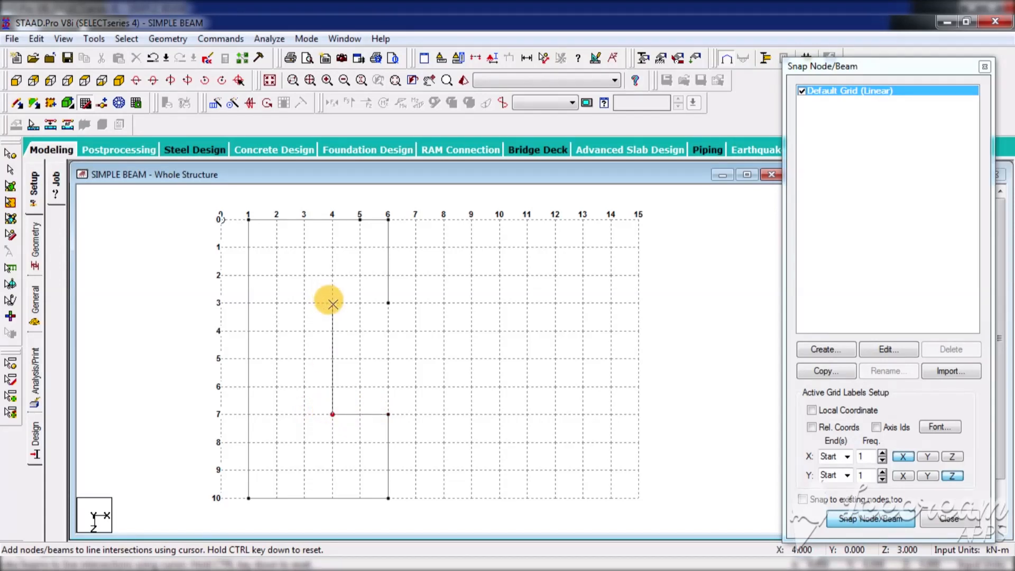
click(332, 303)
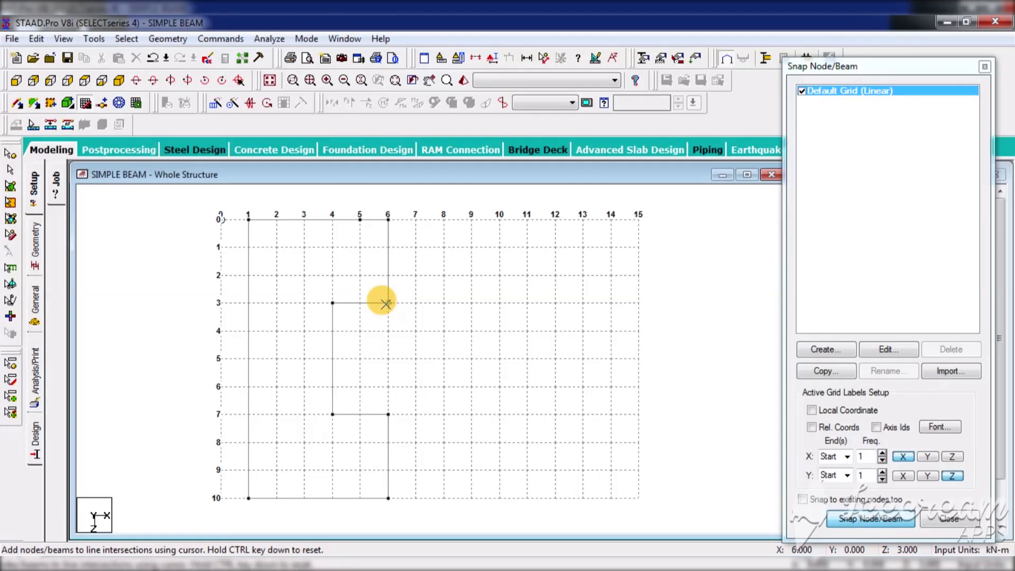
click(388, 303)
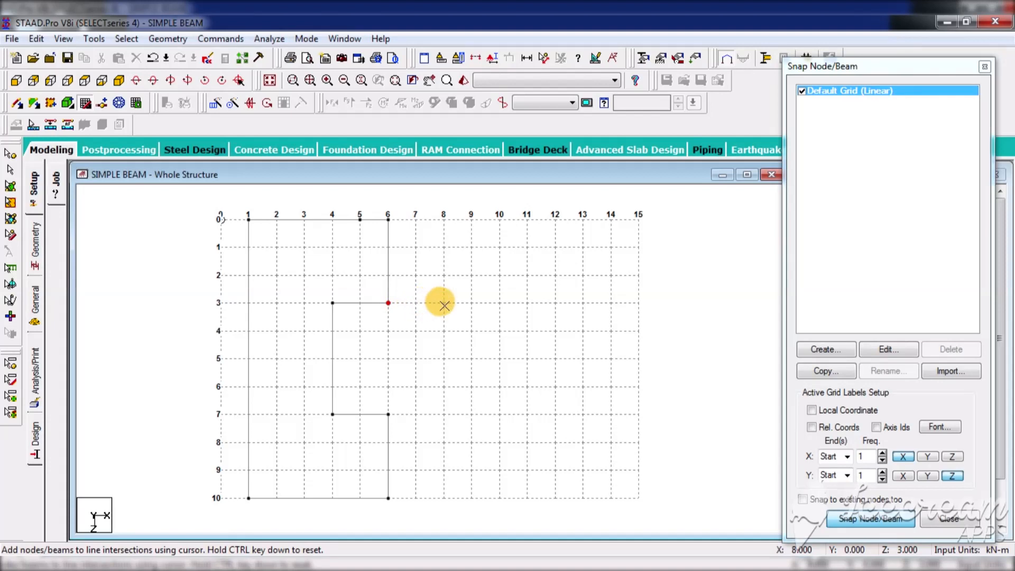
- Draw a second closed outline through (8,3), (8,0), (14,0), (14,10), (8,10), (8,7), (10,7), (10,3) and (8,3), then close Snap Node/Beam
click(444, 303)
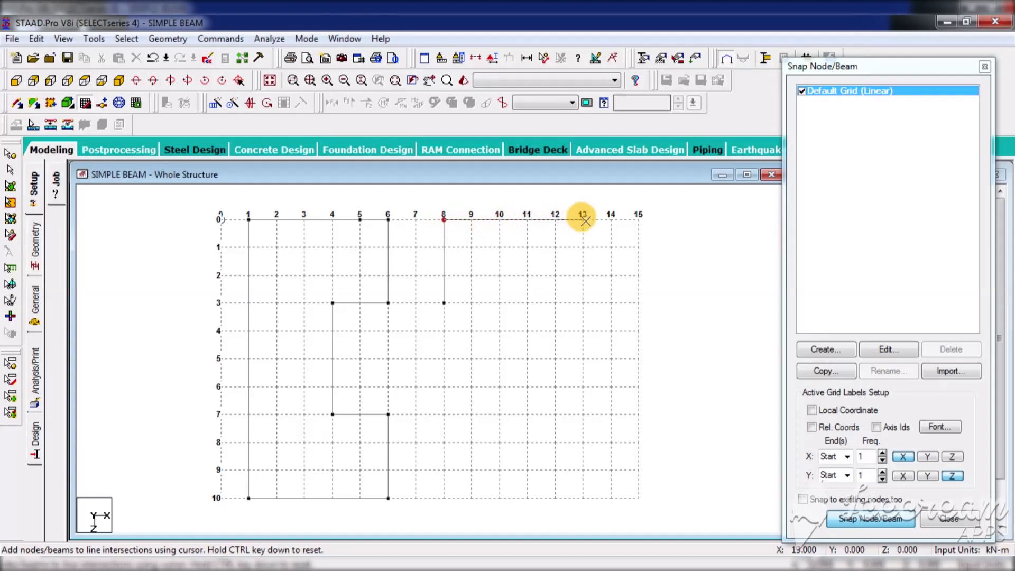
click(608, 219)
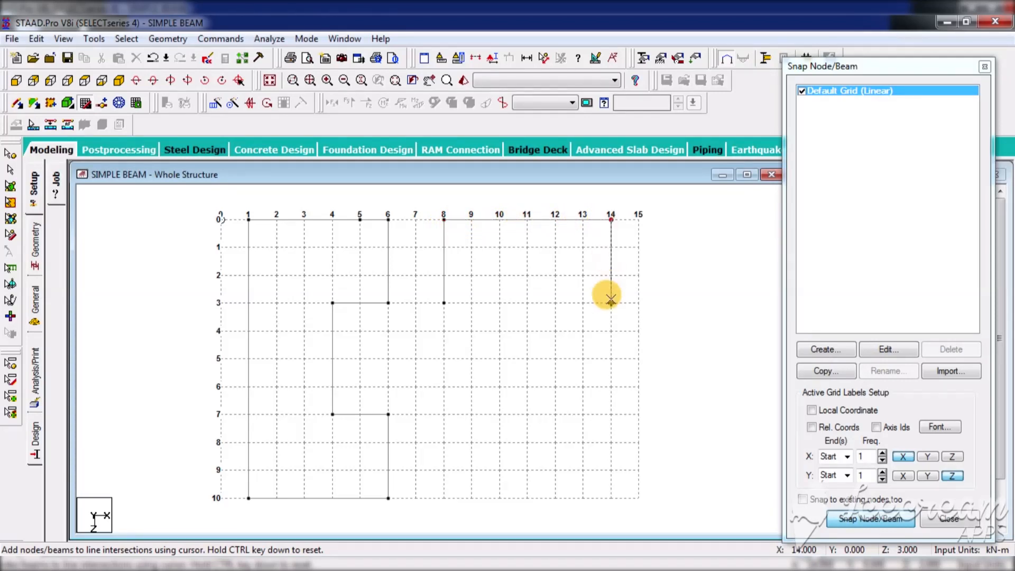
click(610, 491)
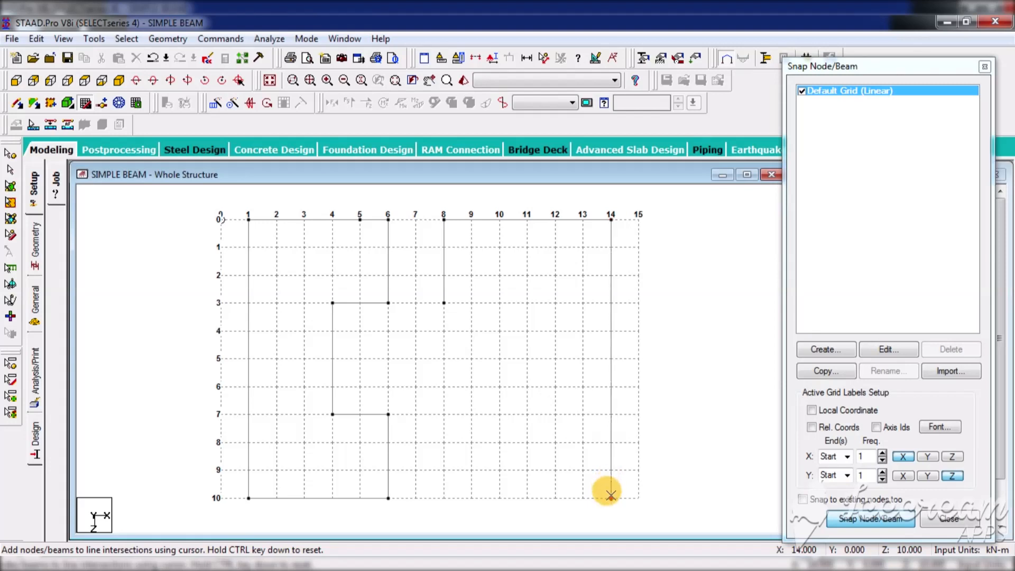
click(444, 496)
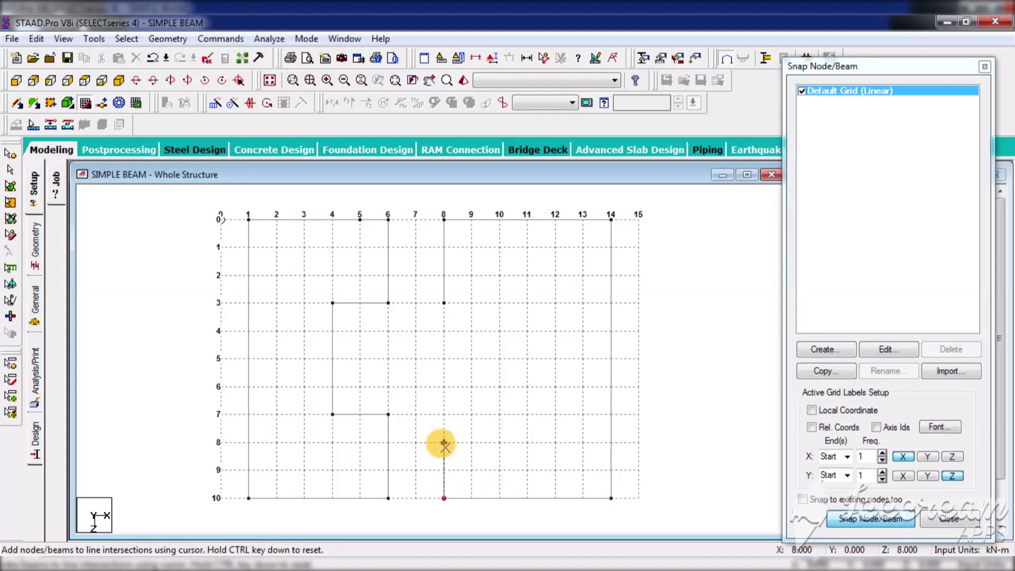
click(444, 414)
click(500, 414)
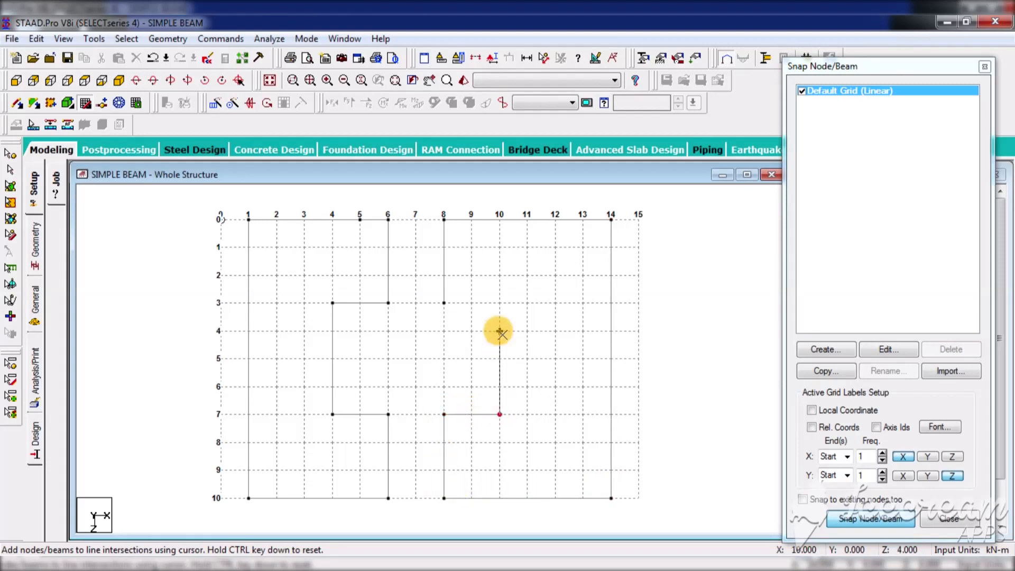
click(499, 303)
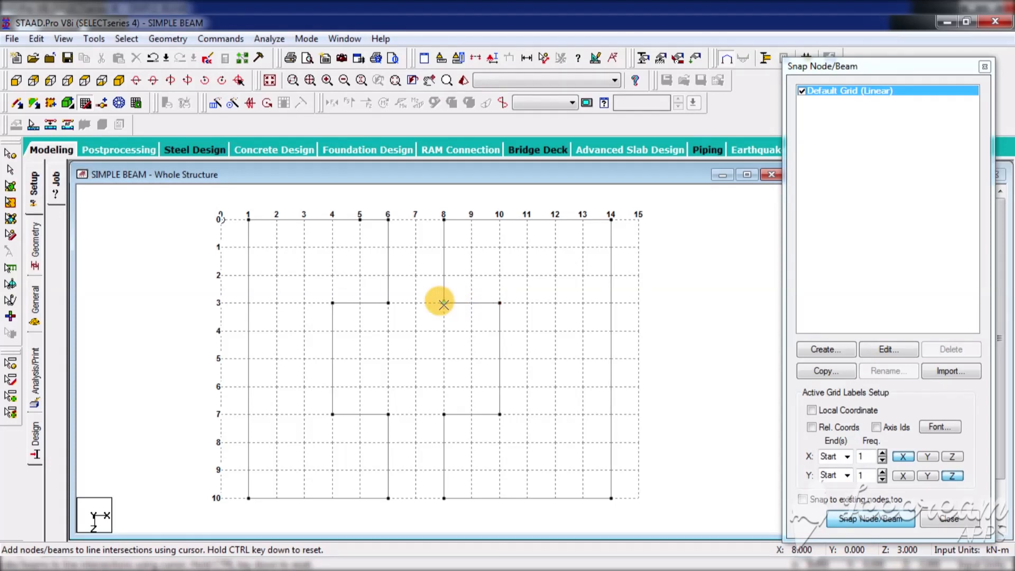
click(872, 520)
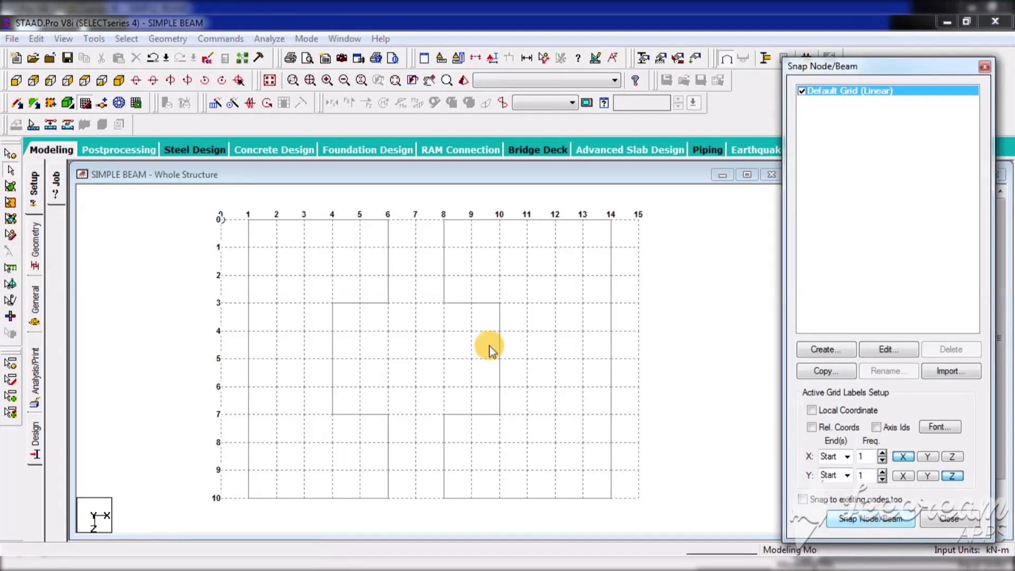
click(426, 347)
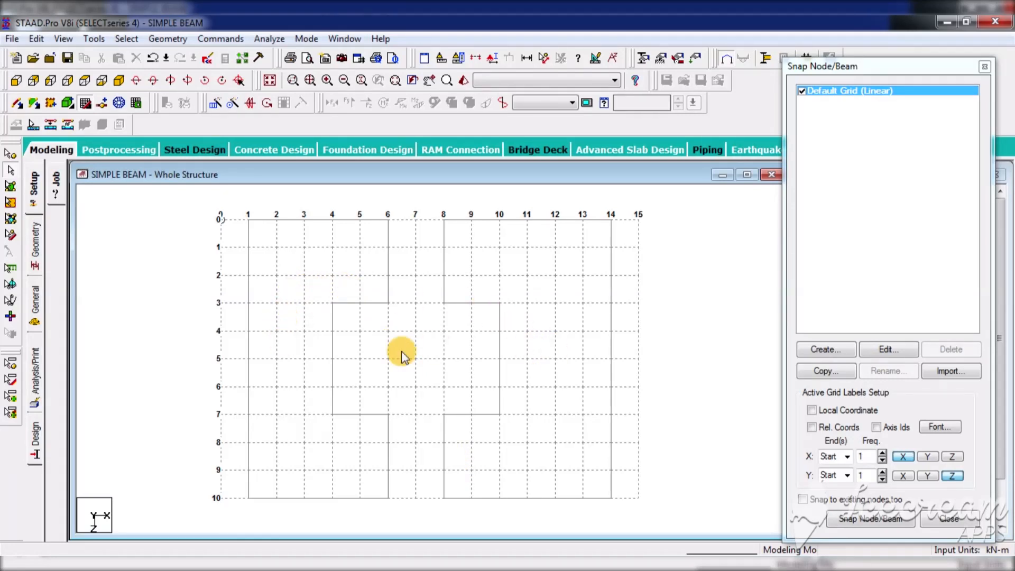
click(958, 520)
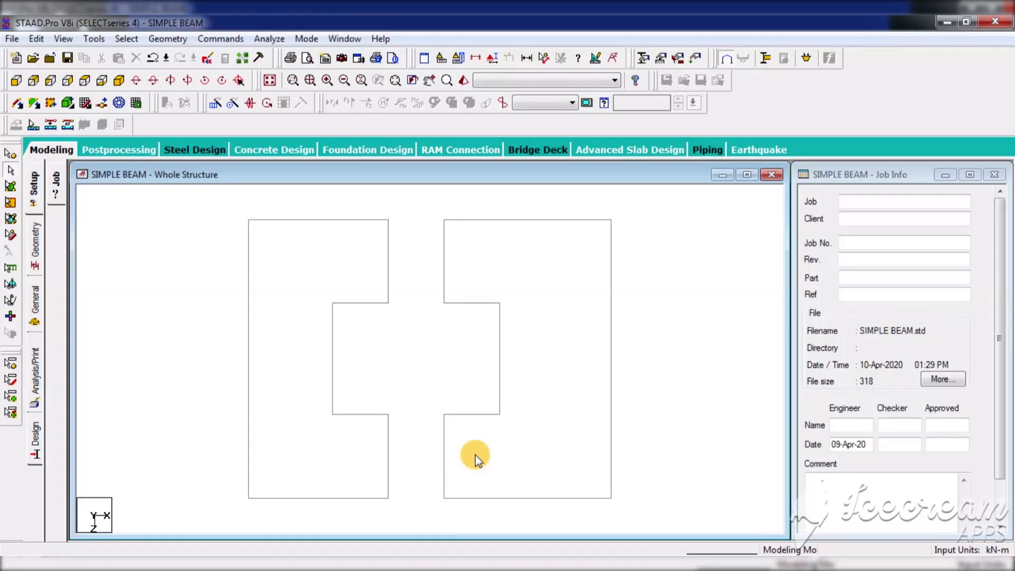
- Switch to the GRID list in Notepad, highlight item 12, RADIAL, and return to STAAD.Pro
mouse_move(338, 562)
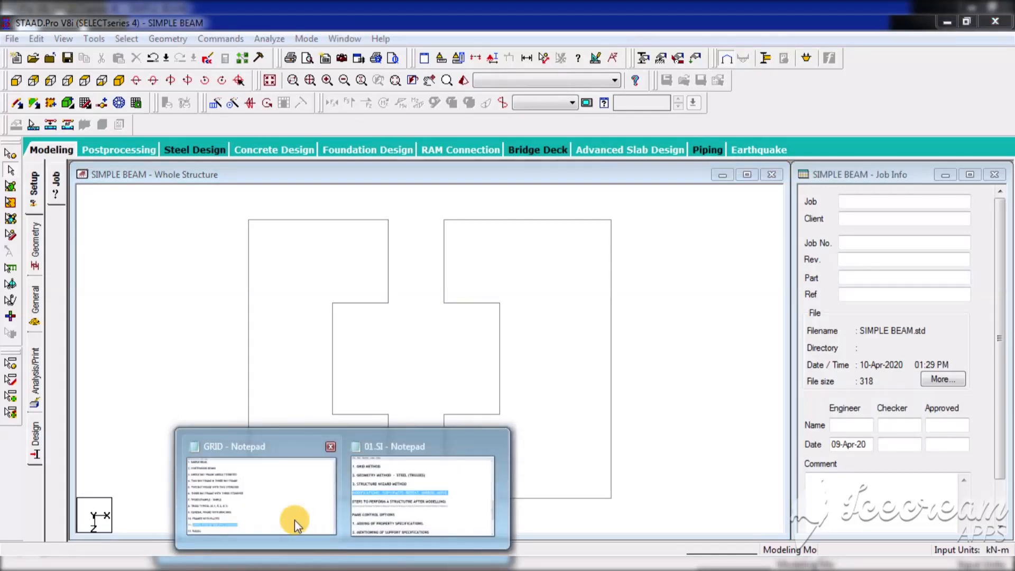
click(290, 520)
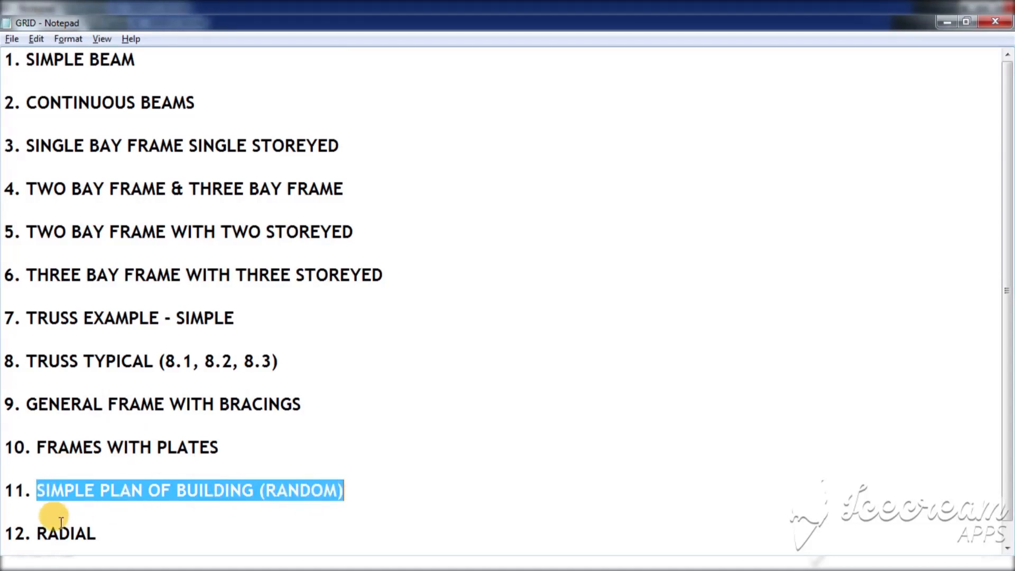
drag(33, 533, 100, 531)
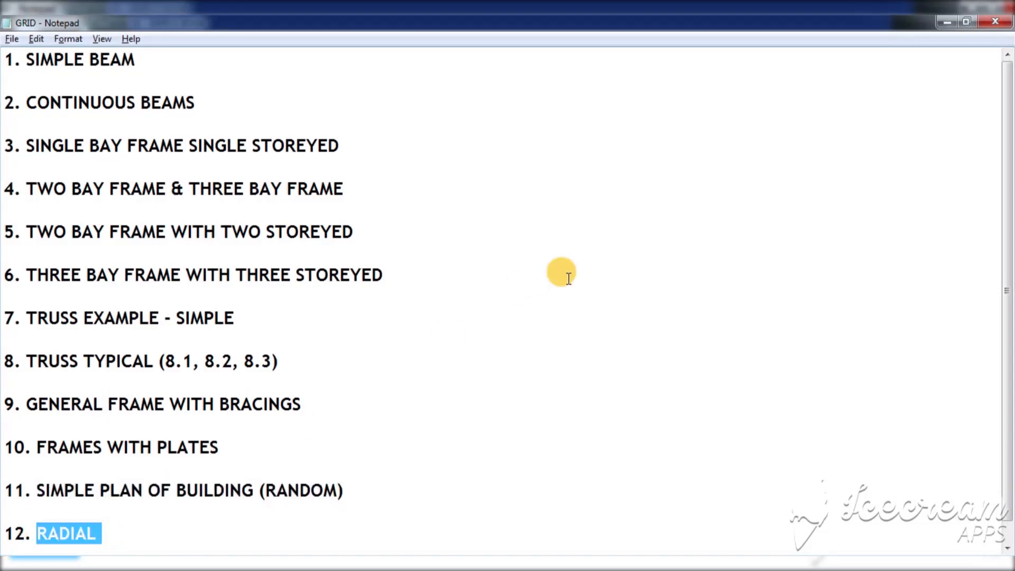
click(946, 22)
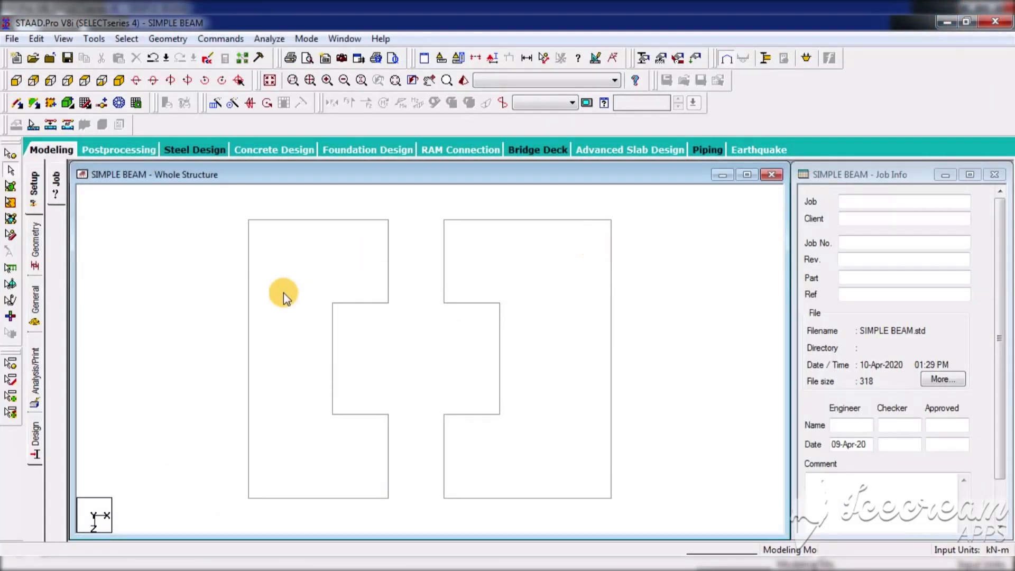
- Select both building outlines and delete all their beams together with the orphan nodes
key(ctrl+a)
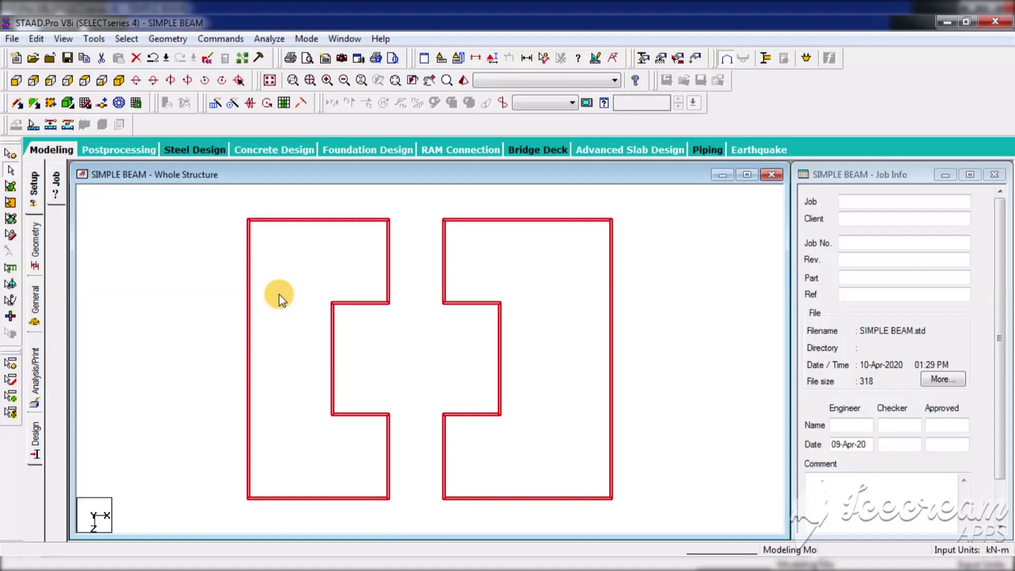
key(Delete)
key(Return)
key(Return)
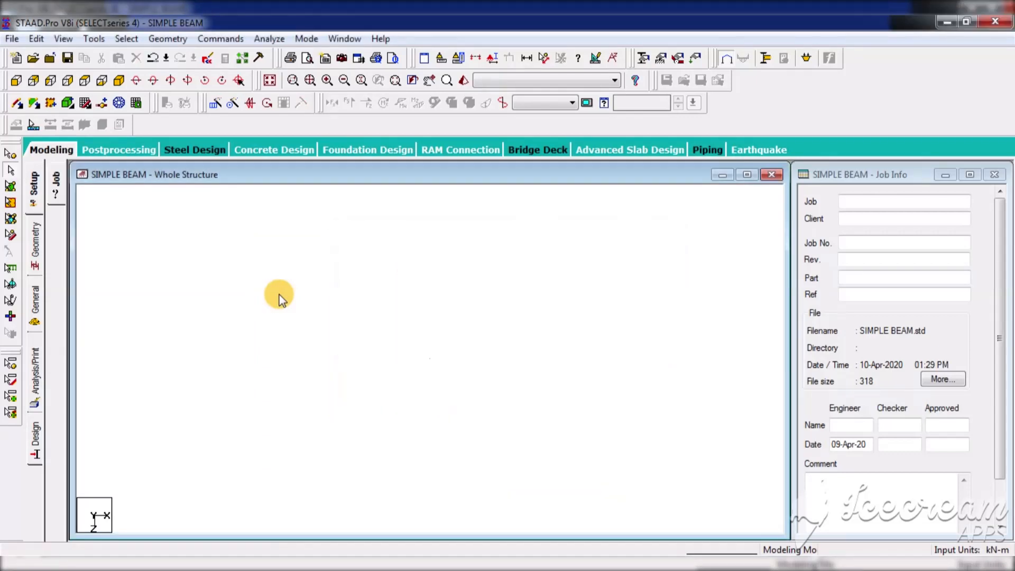
- Create a radial snap grid named 123 in the X-Y plane with its default dimensions and make it the active grid
click(85, 102)
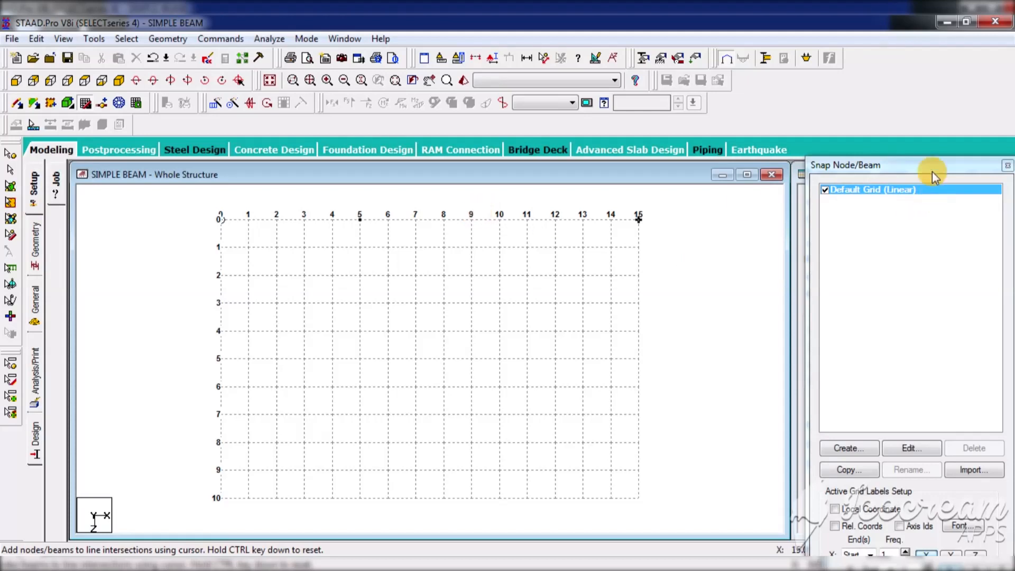
drag(932, 168, 906, 81)
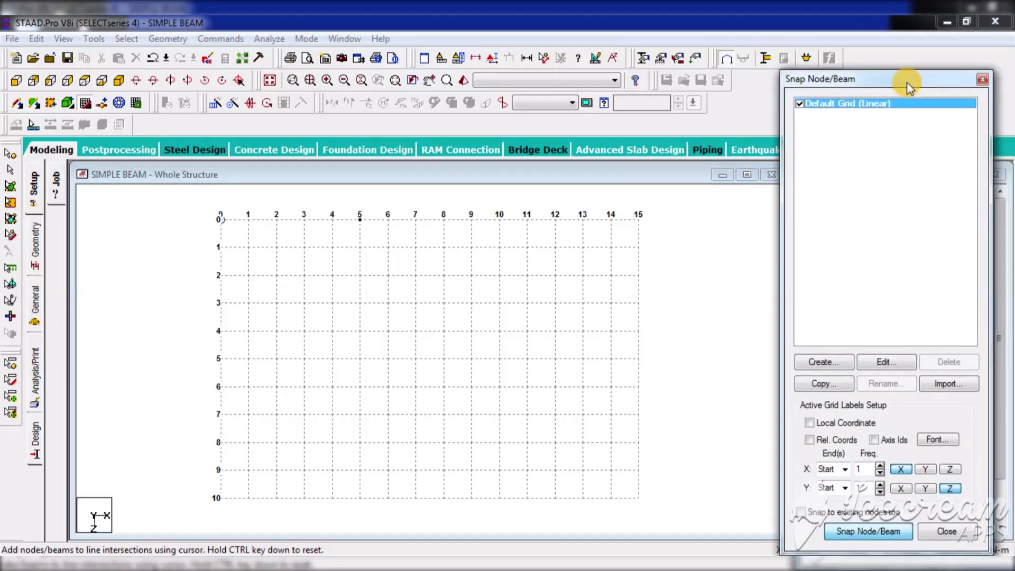
click(823, 362)
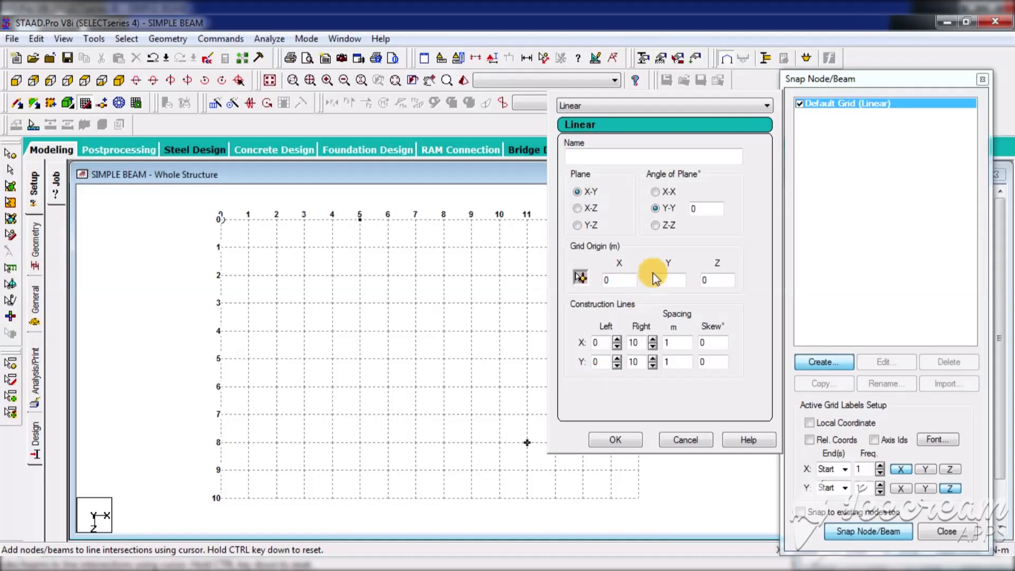
click(597, 155)
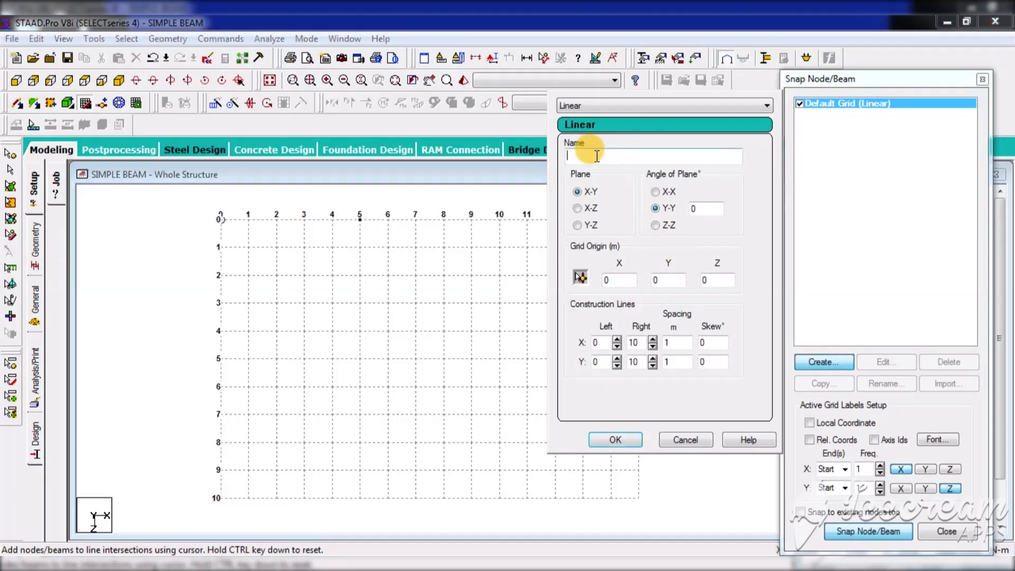
text(123)
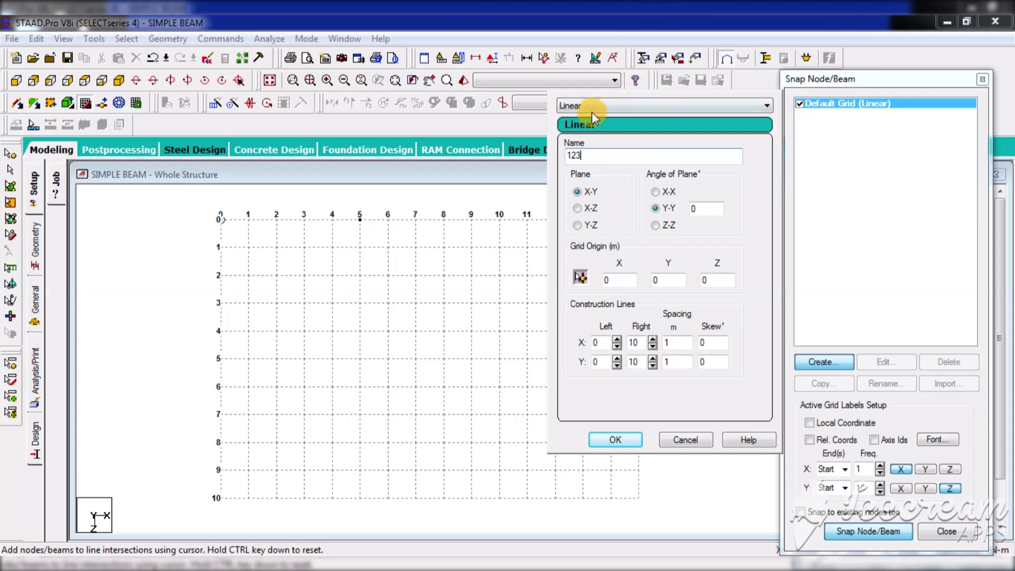
click(767, 106)
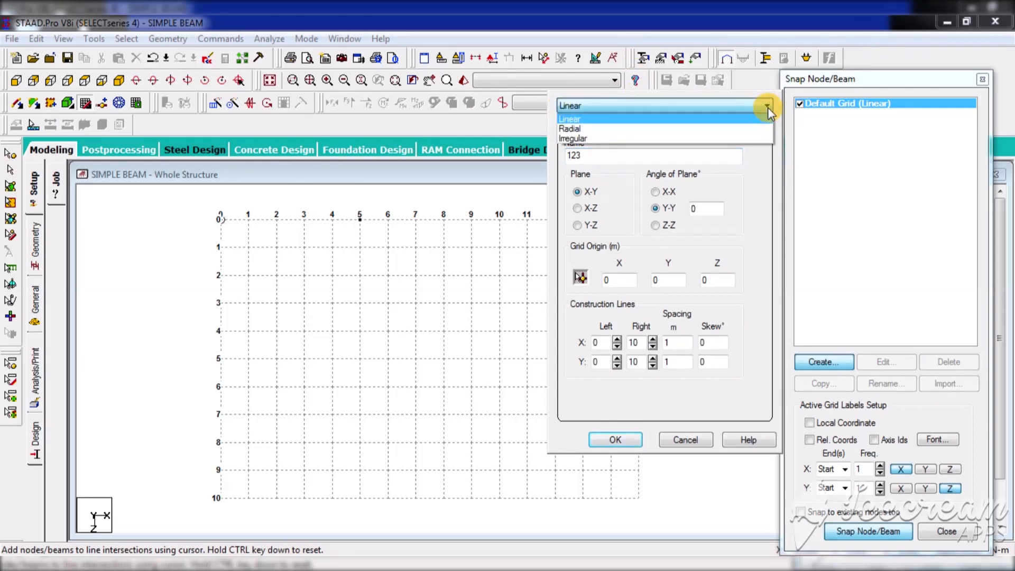
click(576, 127)
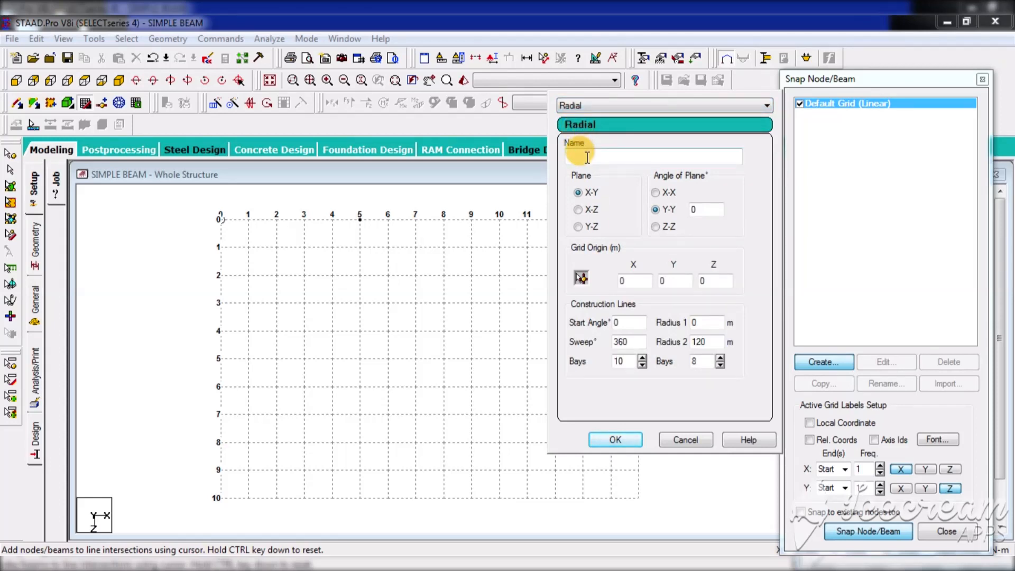
text(12)
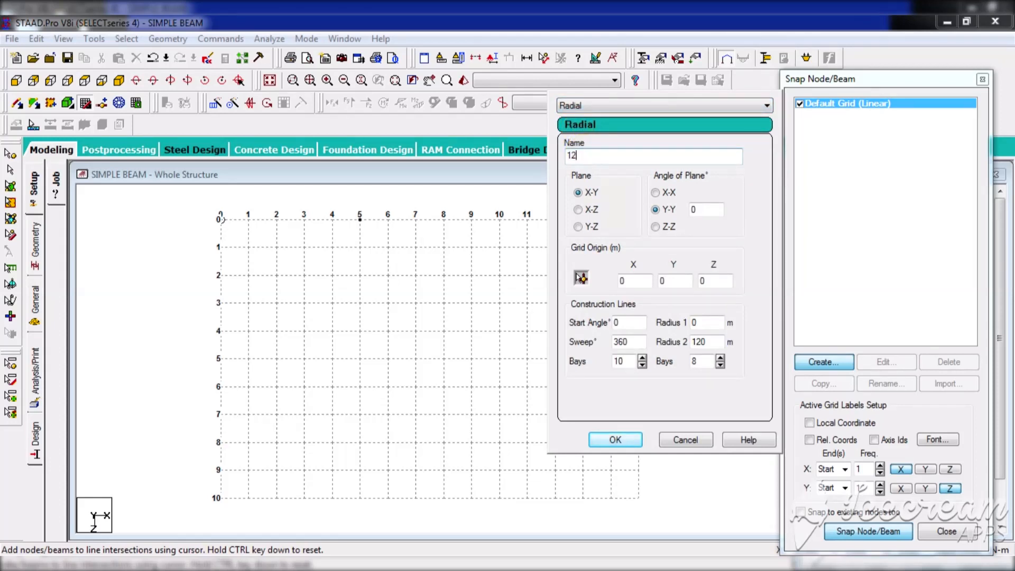
text(3)
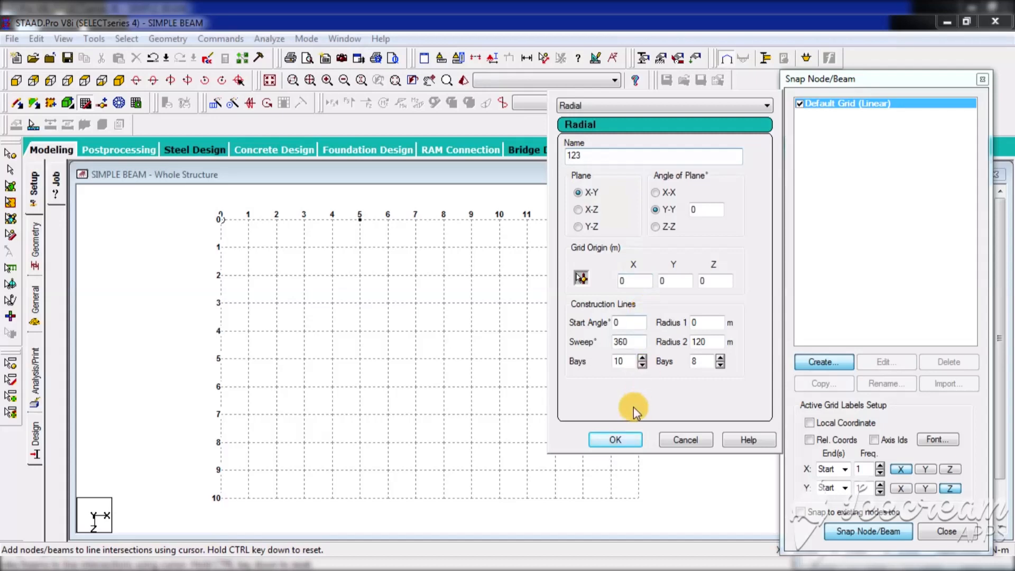
click(615, 439)
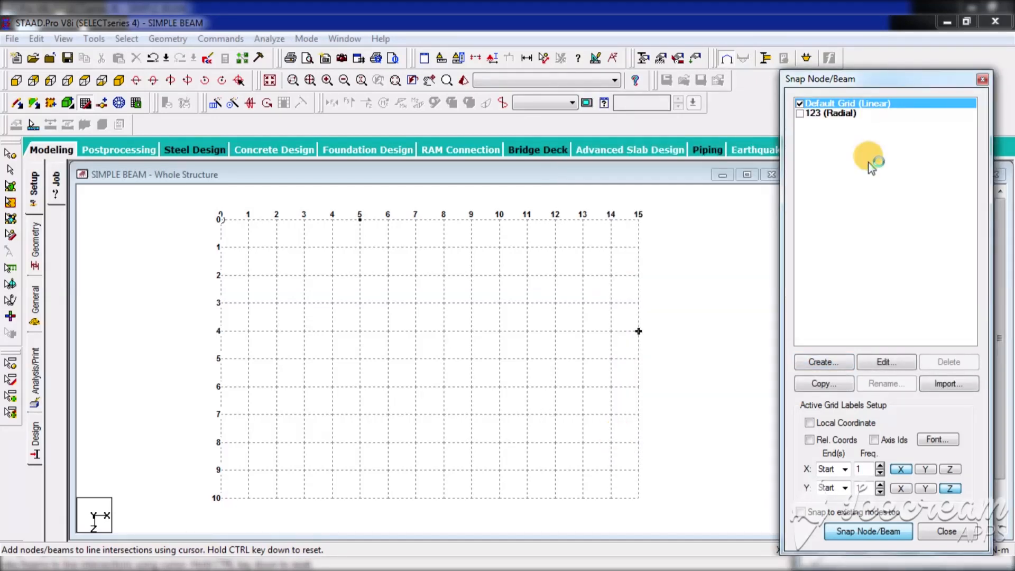
drag(875, 82, 876, 73)
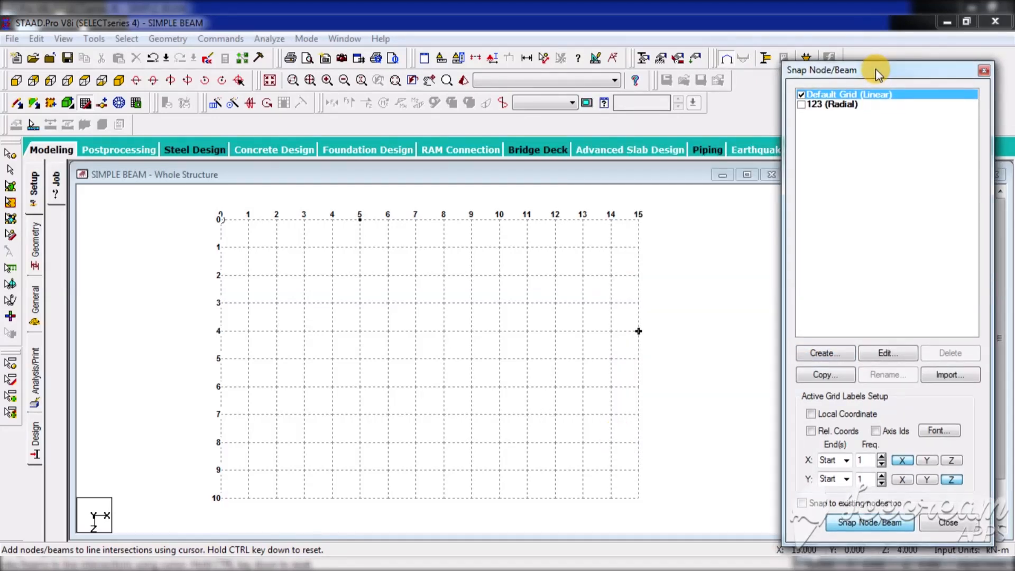
click(802, 104)
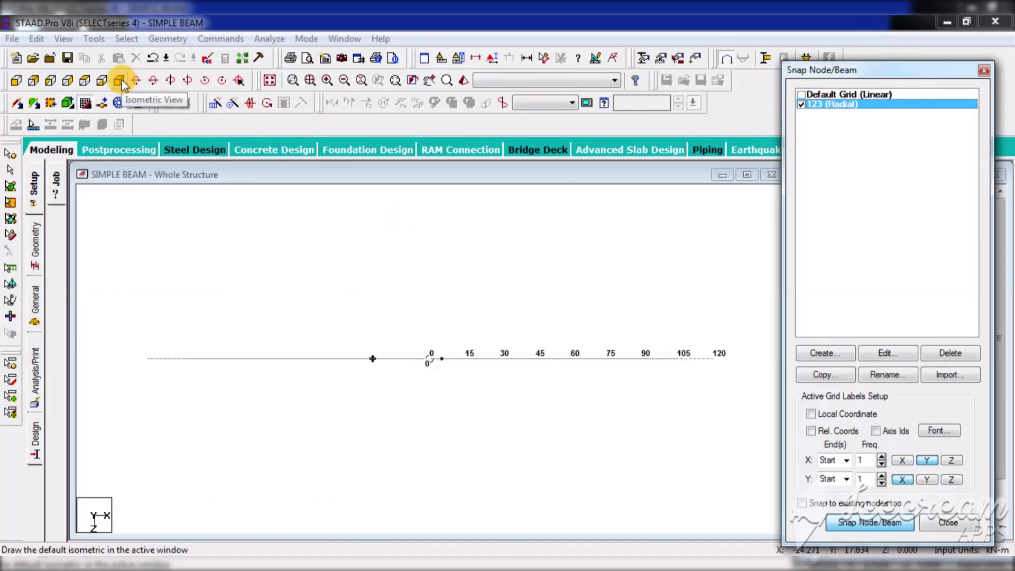
- Switch to the front view, accept the auto save, and set the radial grid's sweep to 180 degrees
click(121, 80)
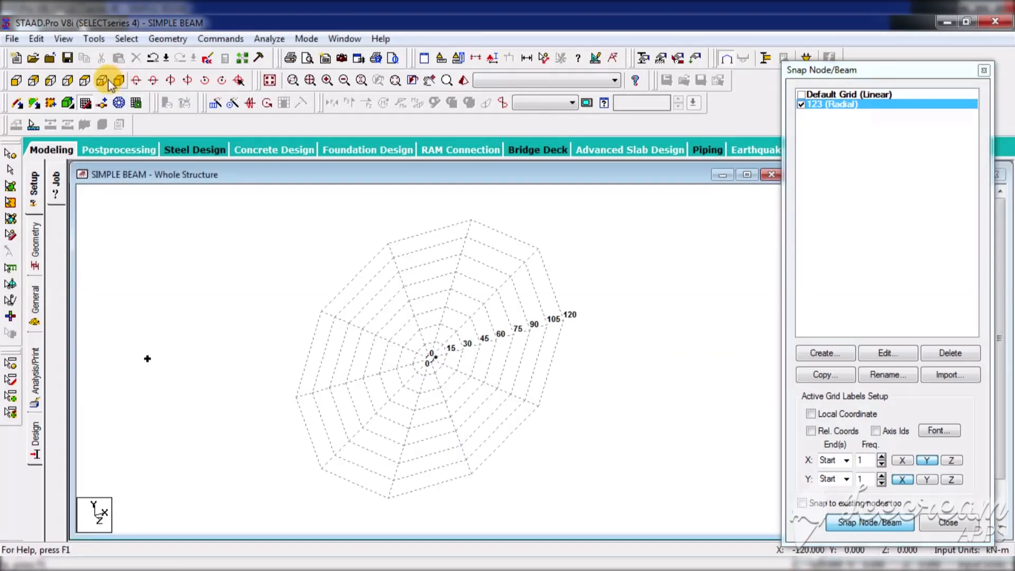
click(16, 81)
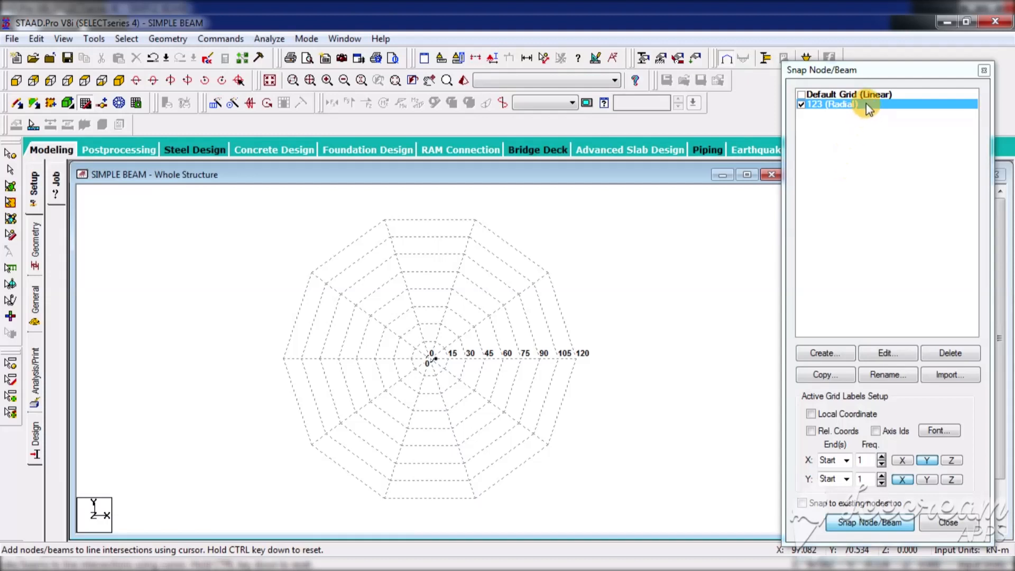
drag(877, 73, 877, 69)
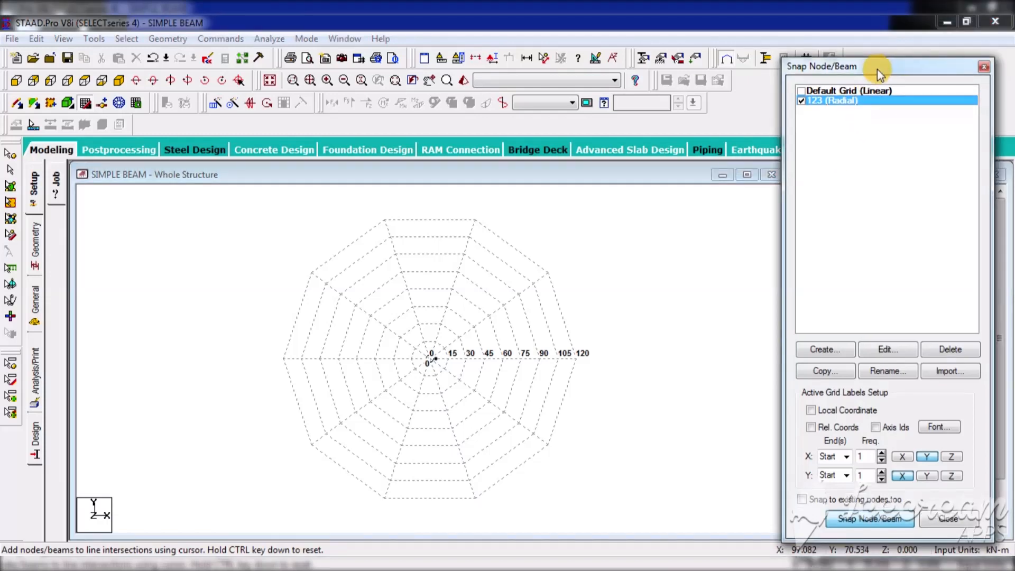
click(897, 347)
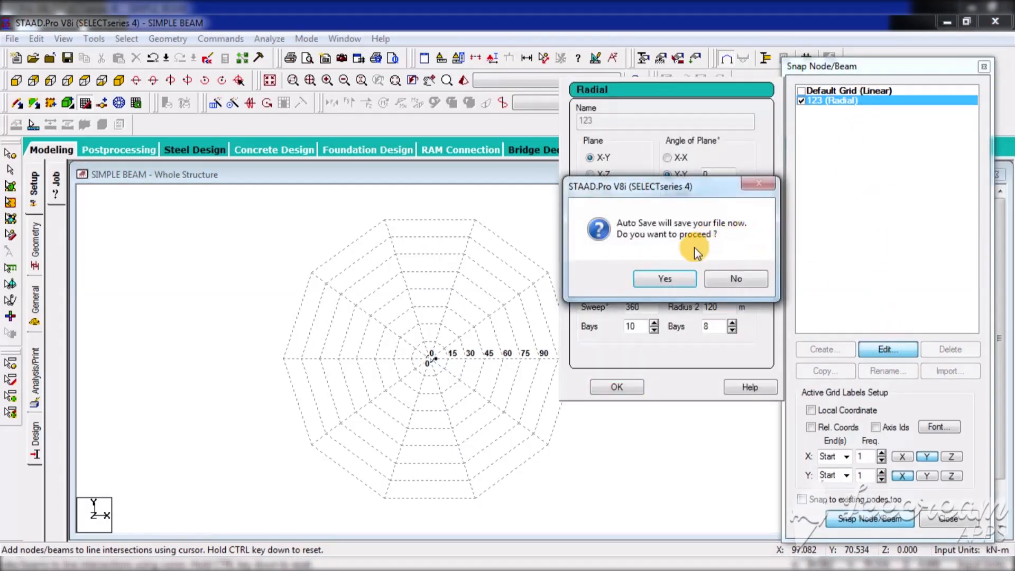
click(665, 279)
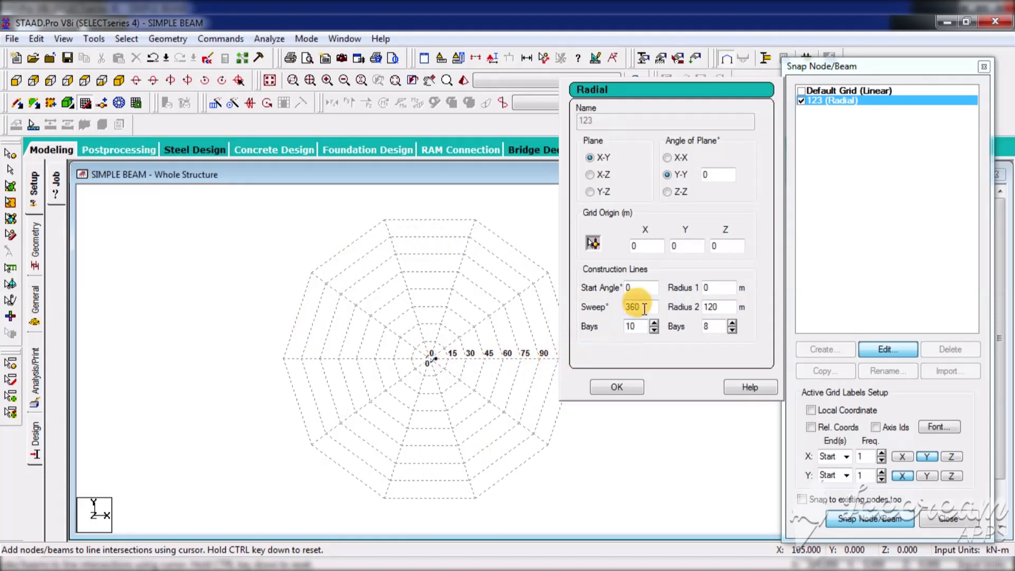
text(180)
key(Tab)
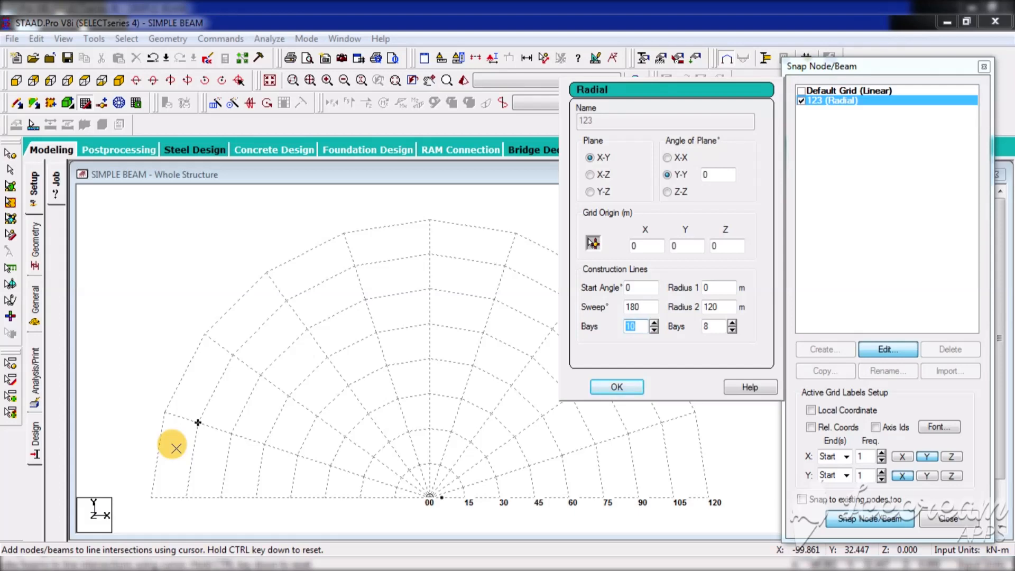
- Draw a closed half-circle beam outline from the grid centre to (120,0), node by node along the outer arc to (-120,0), and back to the centre
click(432, 498)
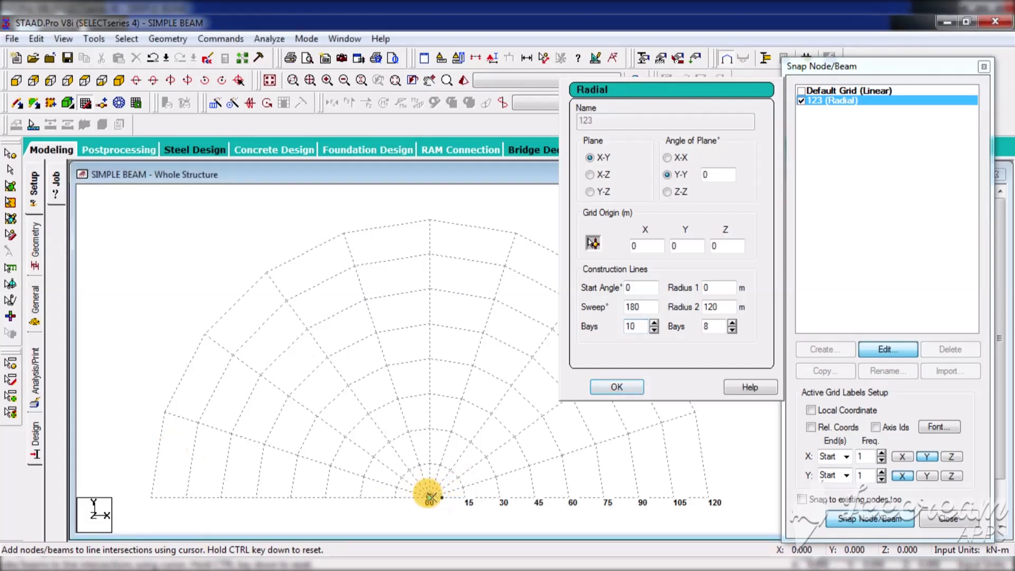
click(709, 497)
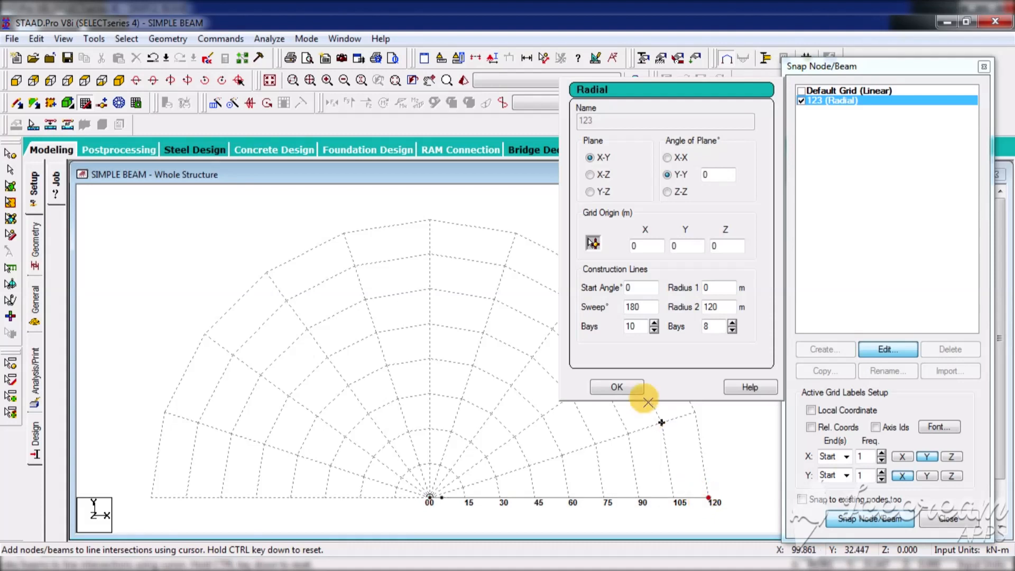
click(695, 412)
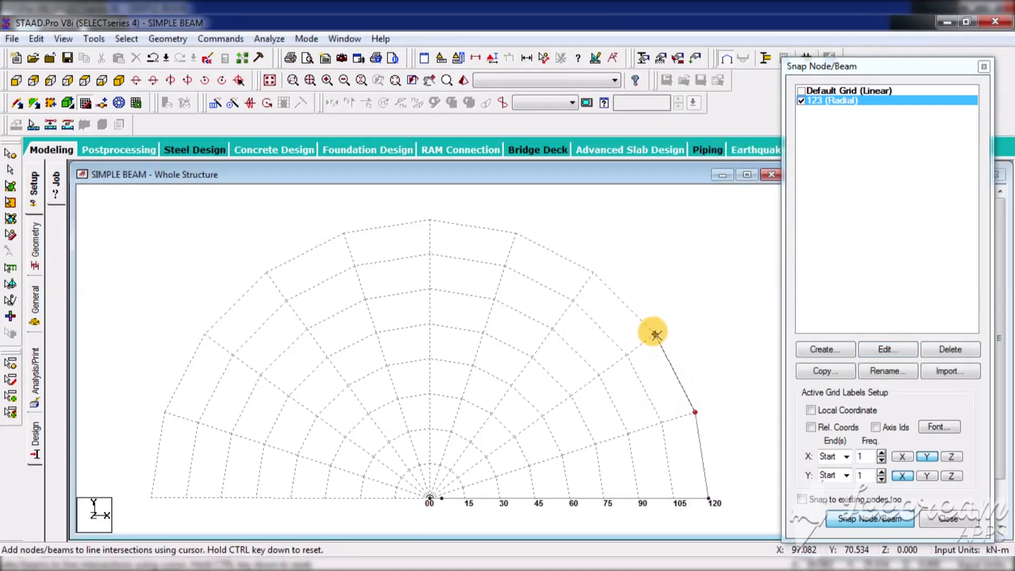
click(656, 334)
click(593, 272)
click(515, 233)
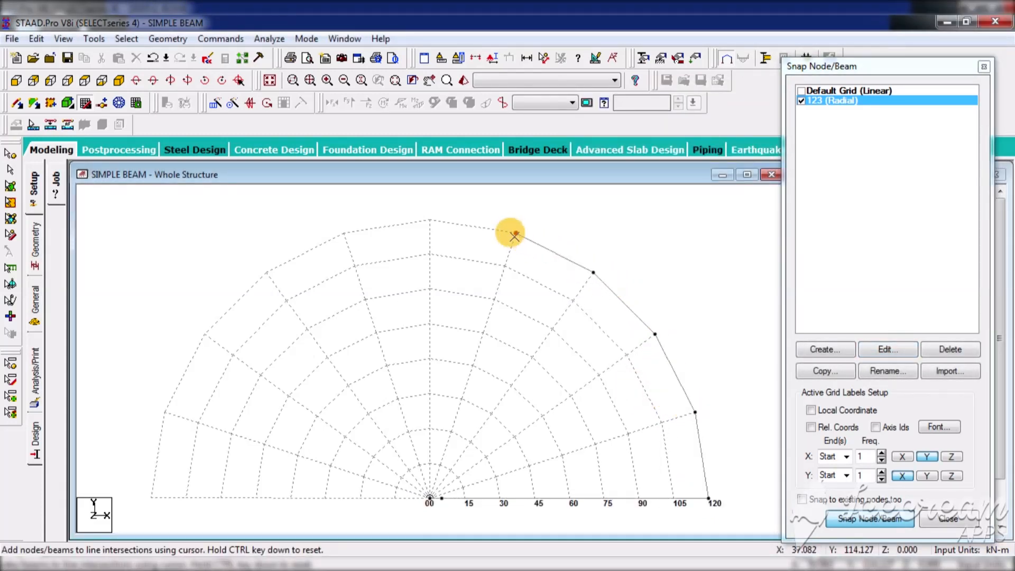
click(430, 220)
click(343, 232)
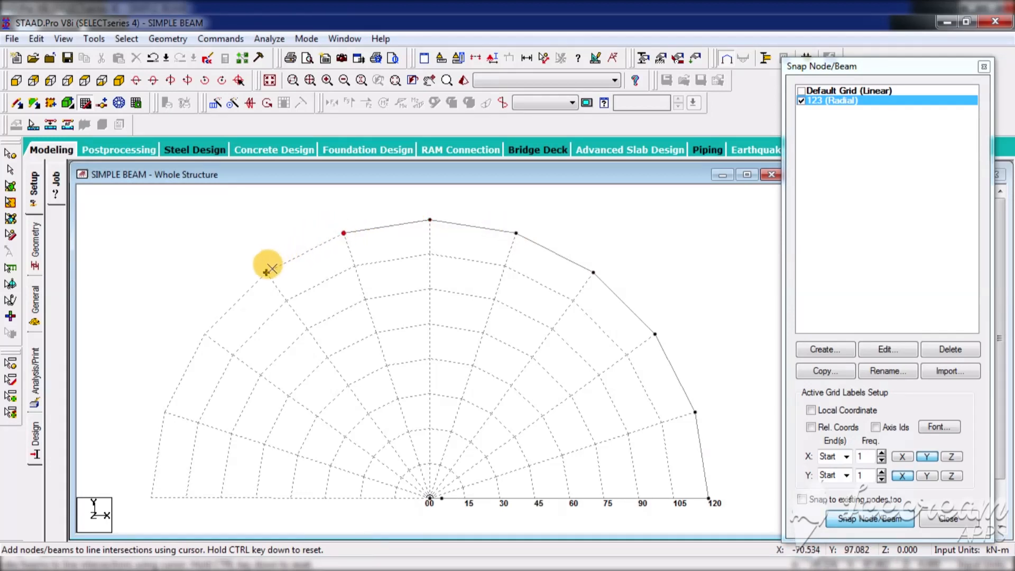
click(266, 273)
click(204, 334)
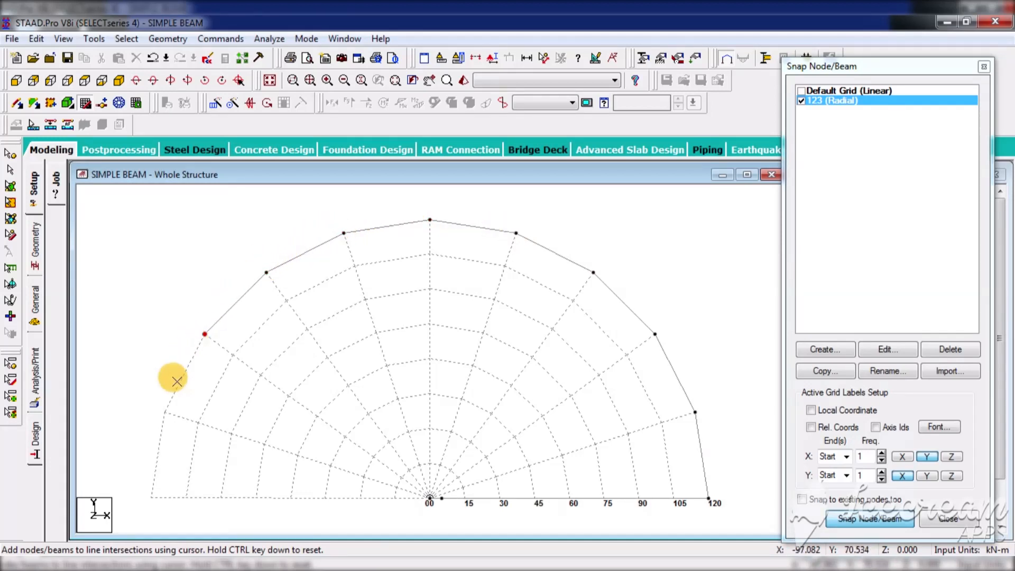
click(164, 413)
click(151, 497)
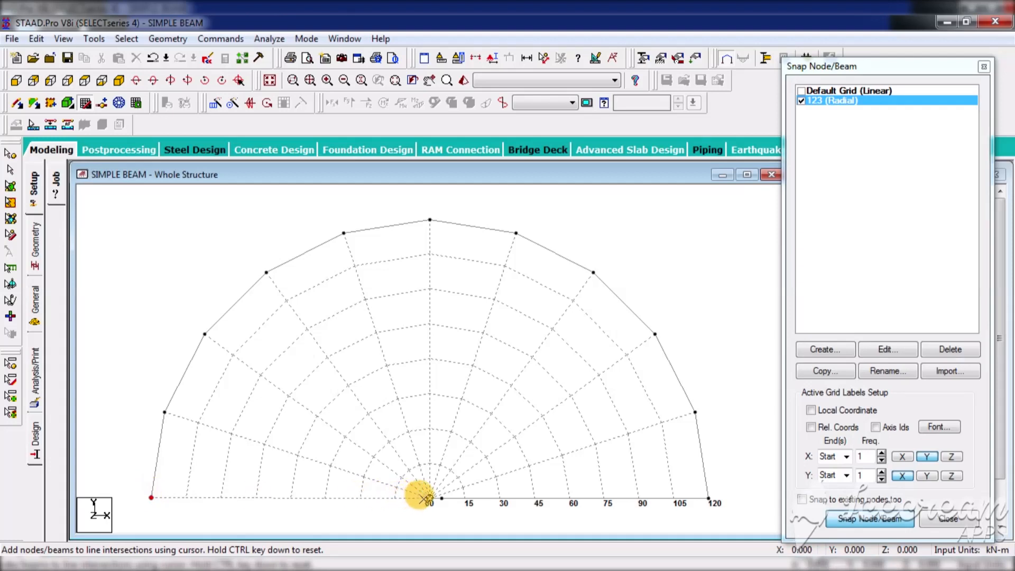
click(427, 497)
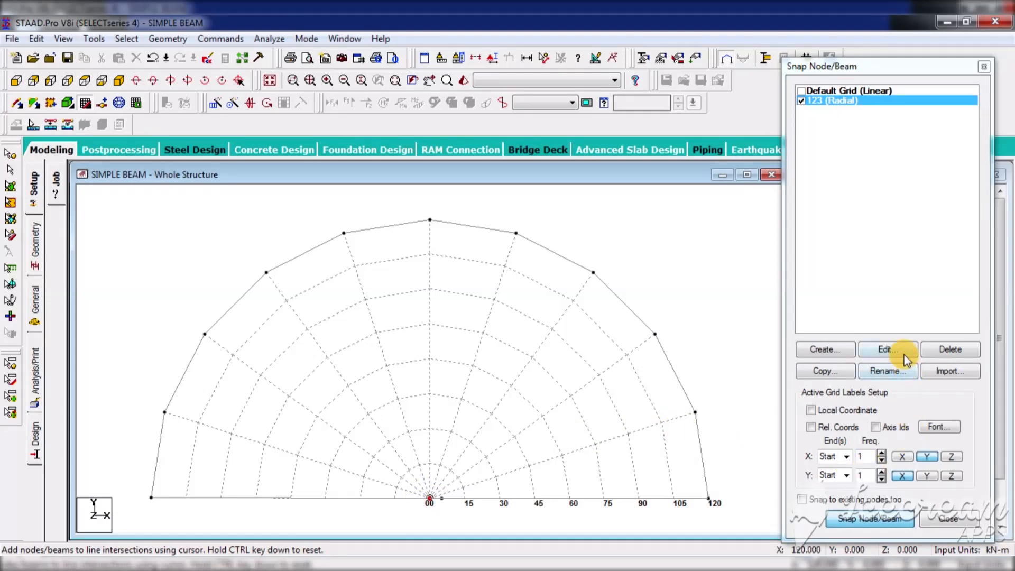
- Edit the radial grid and set its Radius 2 to 100 m
click(888, 349)
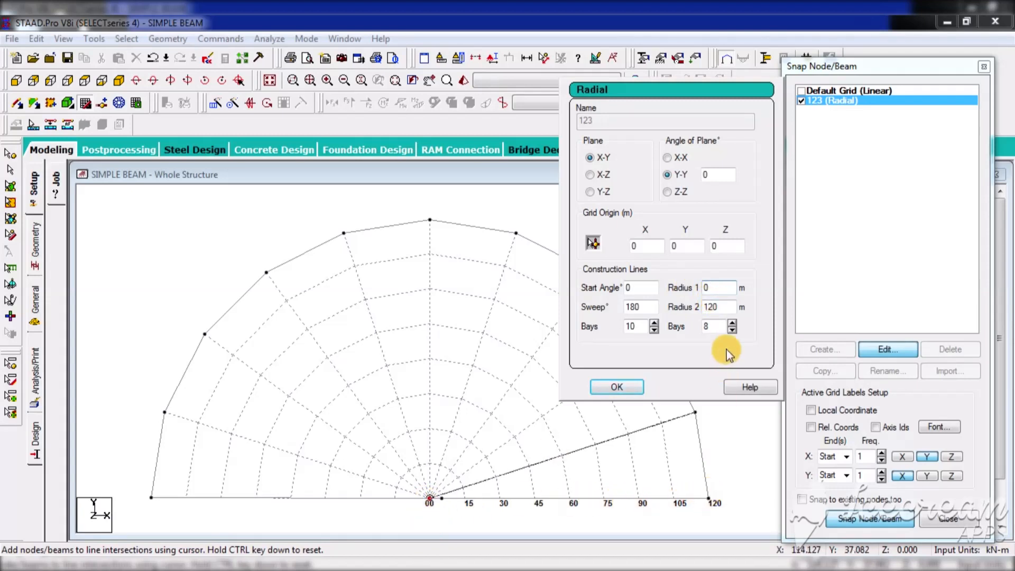
drag(718, 303, 683, 306)
text(10)
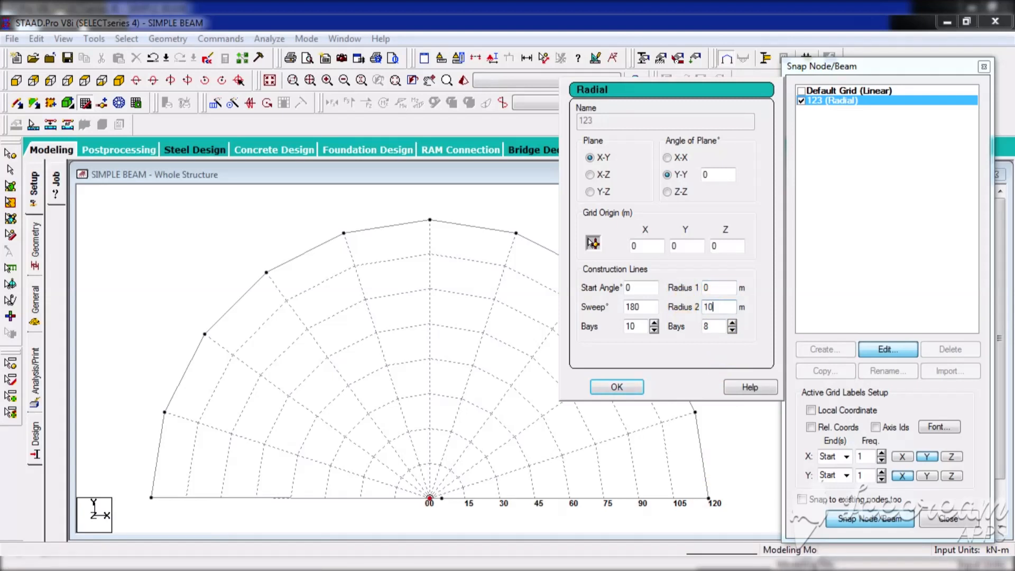
key(Return)
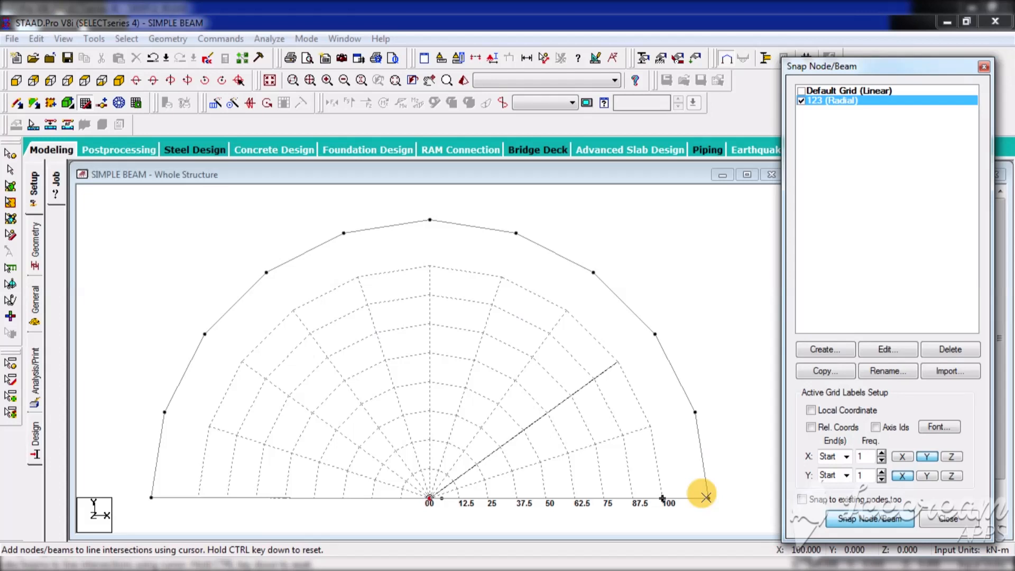
- Reopen the radial grid's settings and set Radius 2 back to 120 m
click(887, 349)
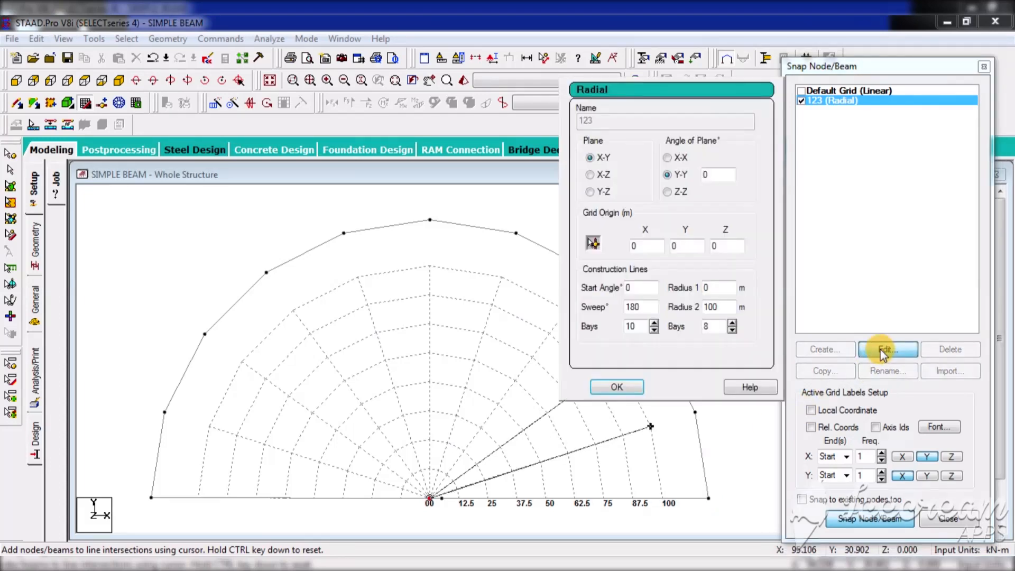
drag(725, 309, 672, 313)
text(120)
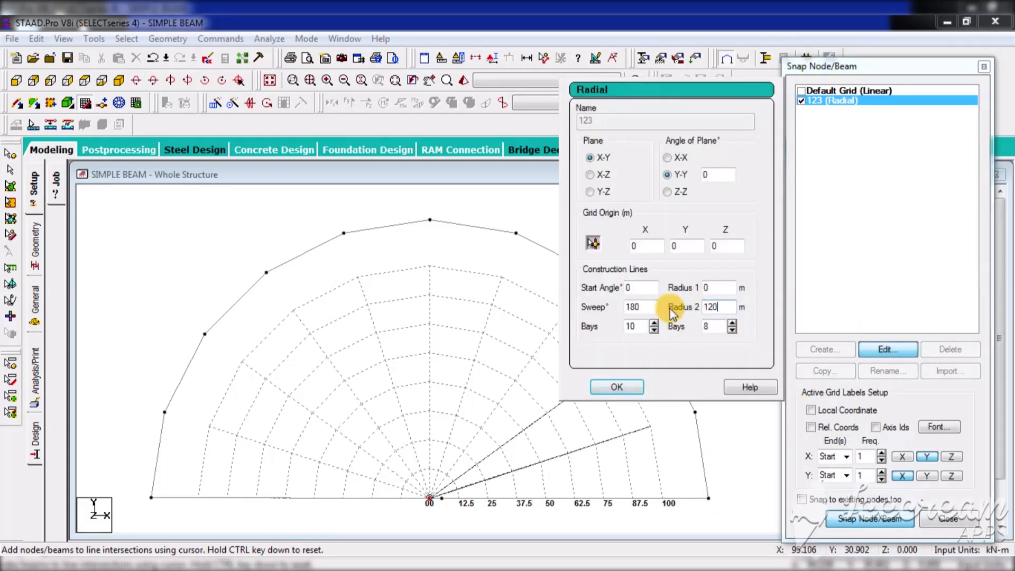
key(Tab)
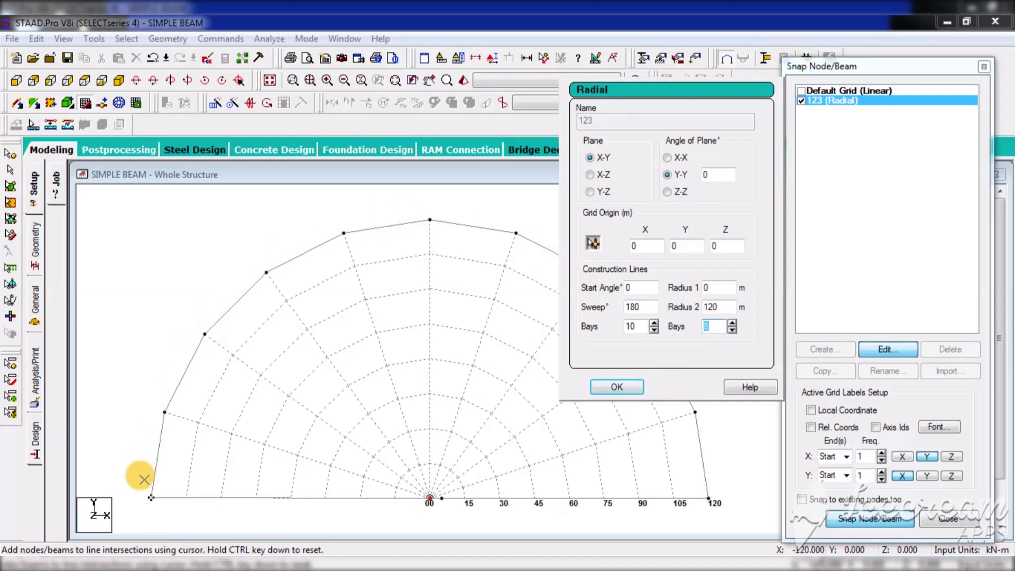
- Try 11 and 9 bays for the radial grid's sweep and set them back to 10
click(653, 323)
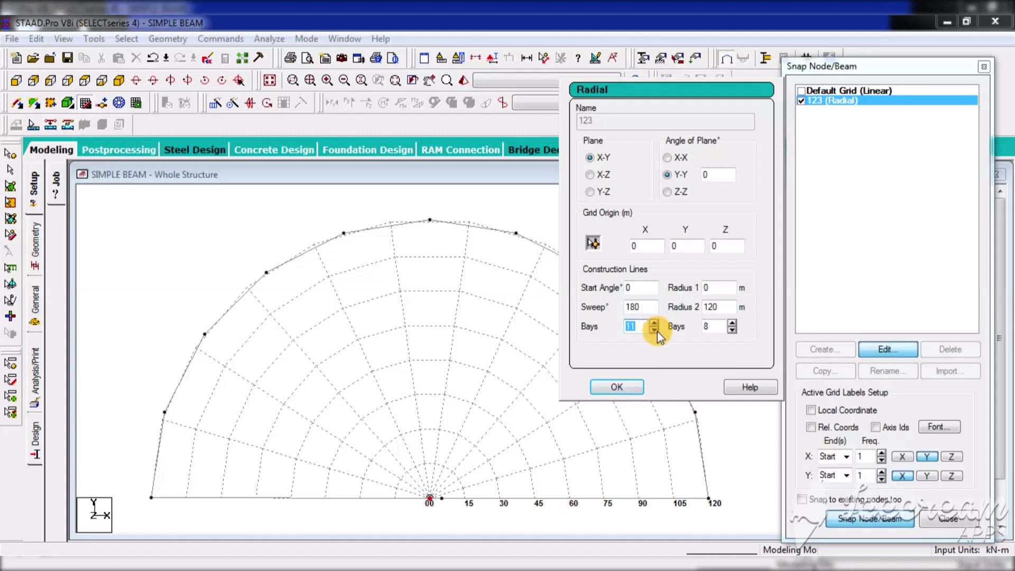
click(655, 331)
click(655, 331)
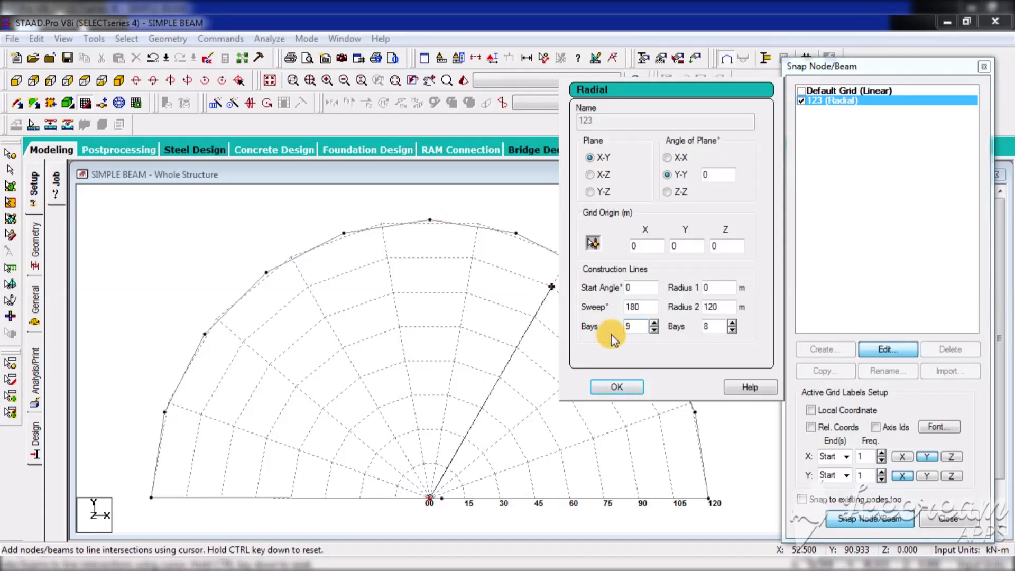
click(654, 323)
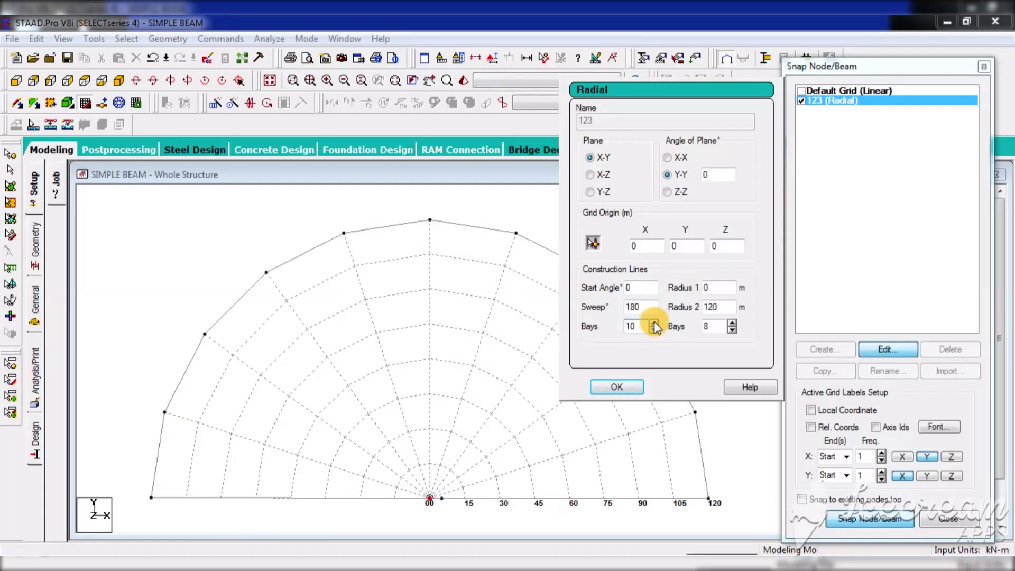
- Try fewer bays between the grid's two radii, such as 6 and 4, and set them back to 8
drag(714, 325, 685, 333)
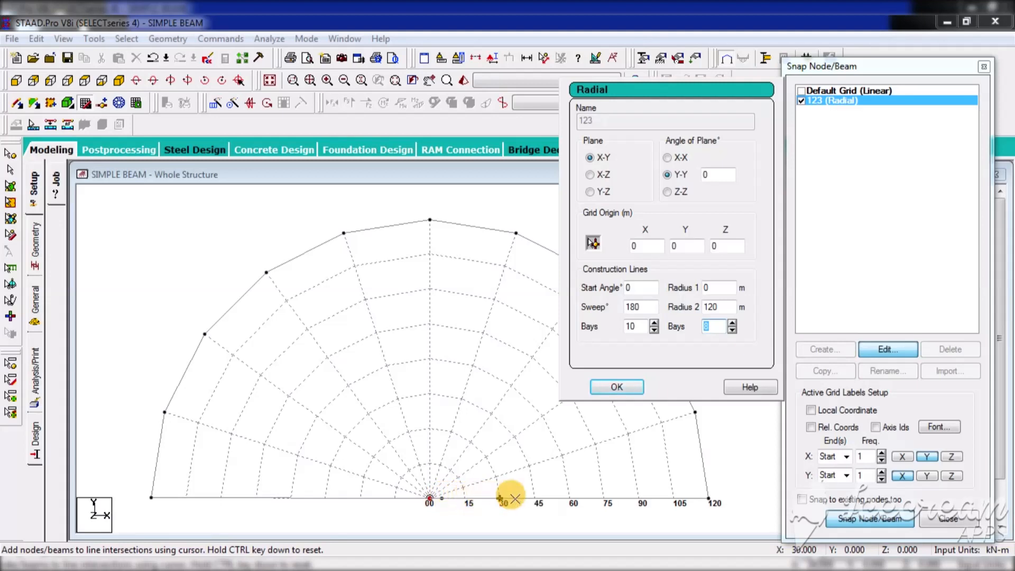
click(695, 412)
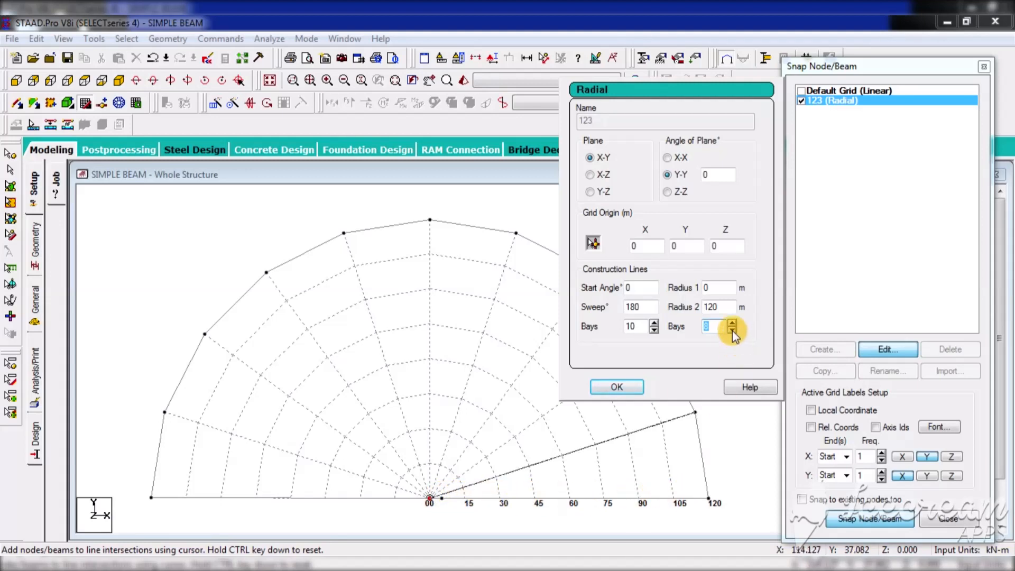
click(732, 329)
click(732, 330)
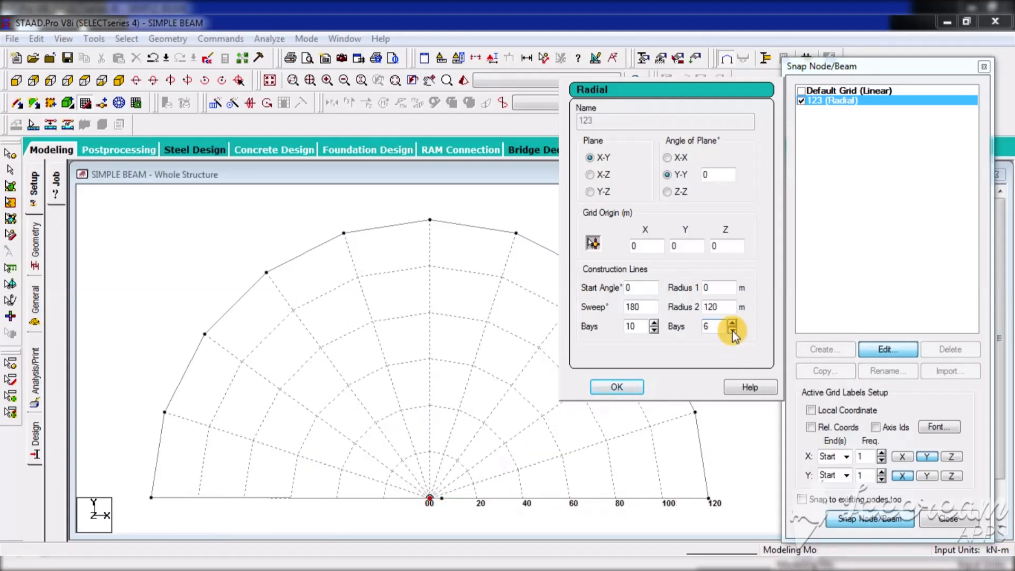
click(732, 330)
click(732, 330)
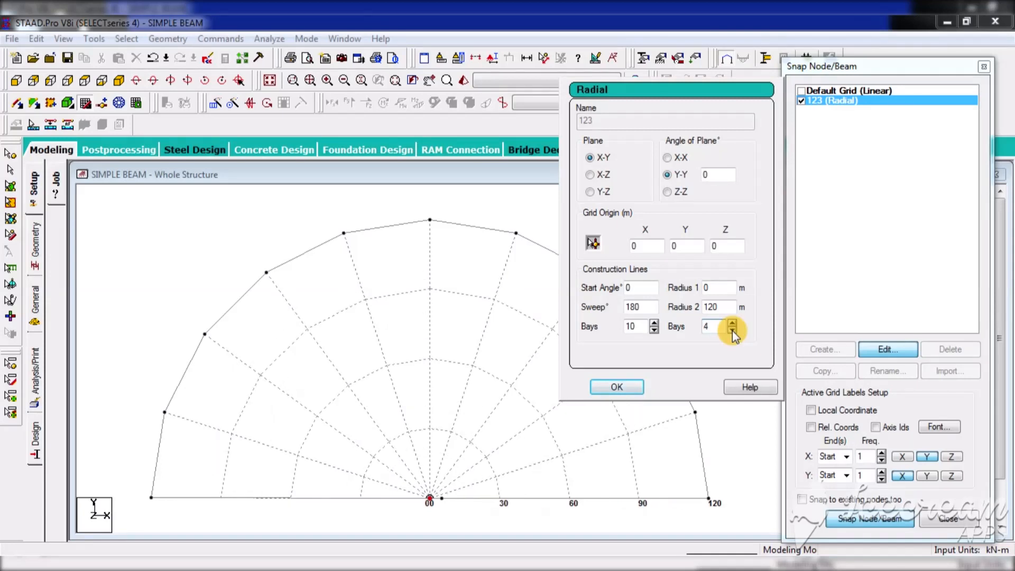
click(732, 329)
click(732, 322)
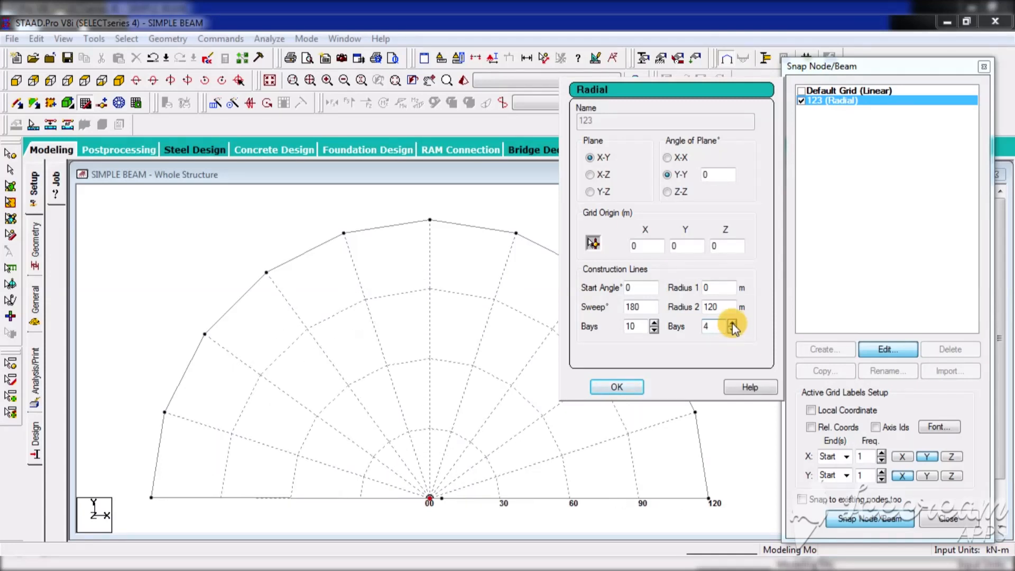
click(732, 323)
click(732, 323)
click(732, 323)
click(732, 323)
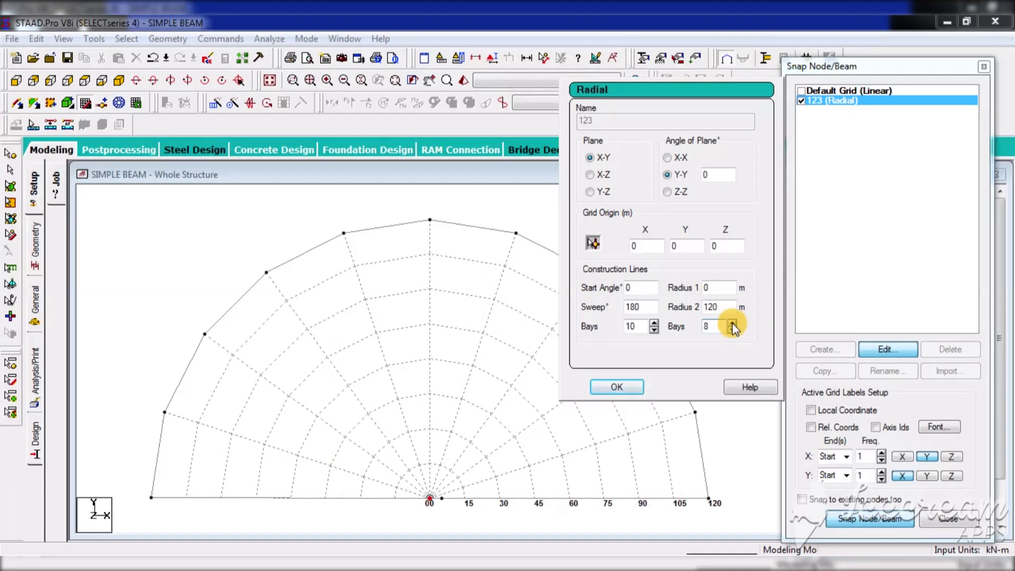
- Try more bays between the grid's two radii, up to 15, and return the number to 8
click(732, 323)
click(732, 323)
click(732, 323)
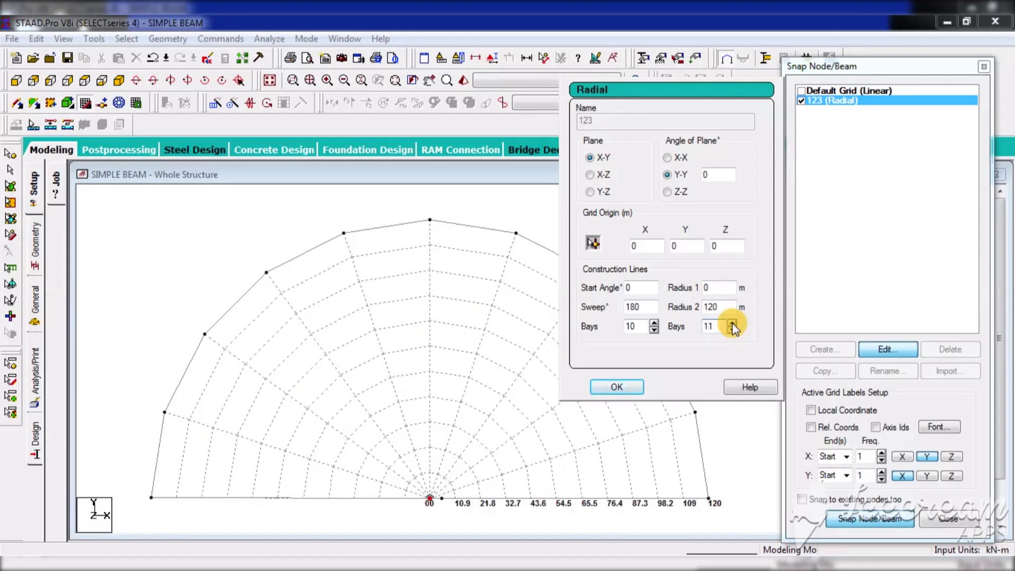
click(732, 322)
click(732, 323)
click(732, 323)
click(732, 323)
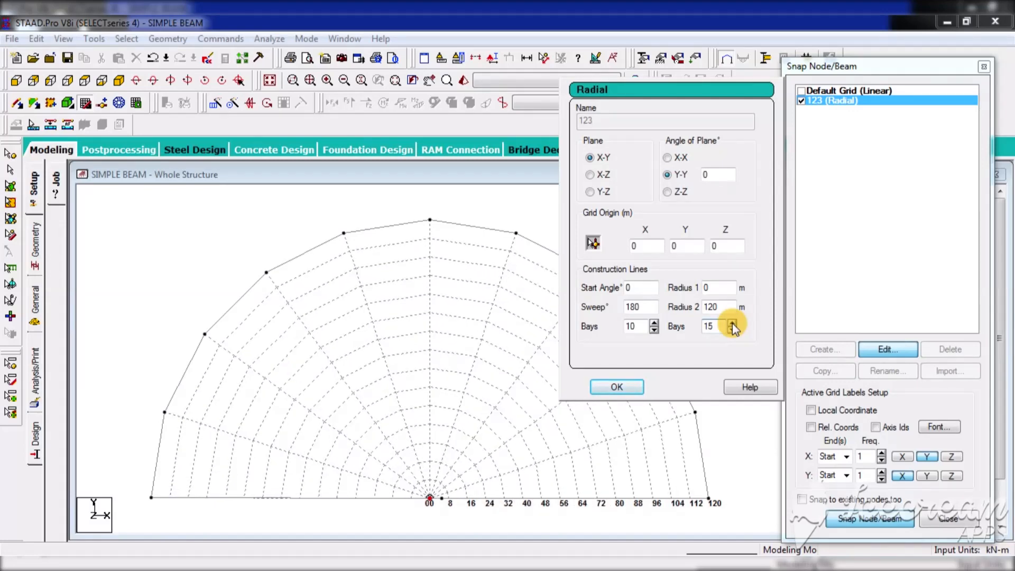
click(732, 330)
click(732, 330)
click(732, 331)
click(732, 330)
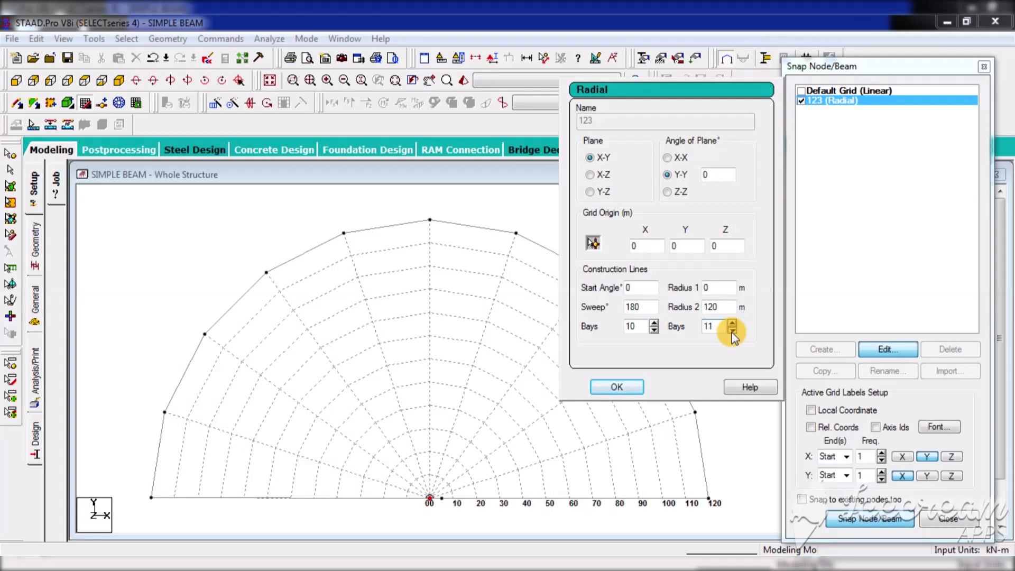
click(732, 330)
click(732, 331)
click(732, 330)
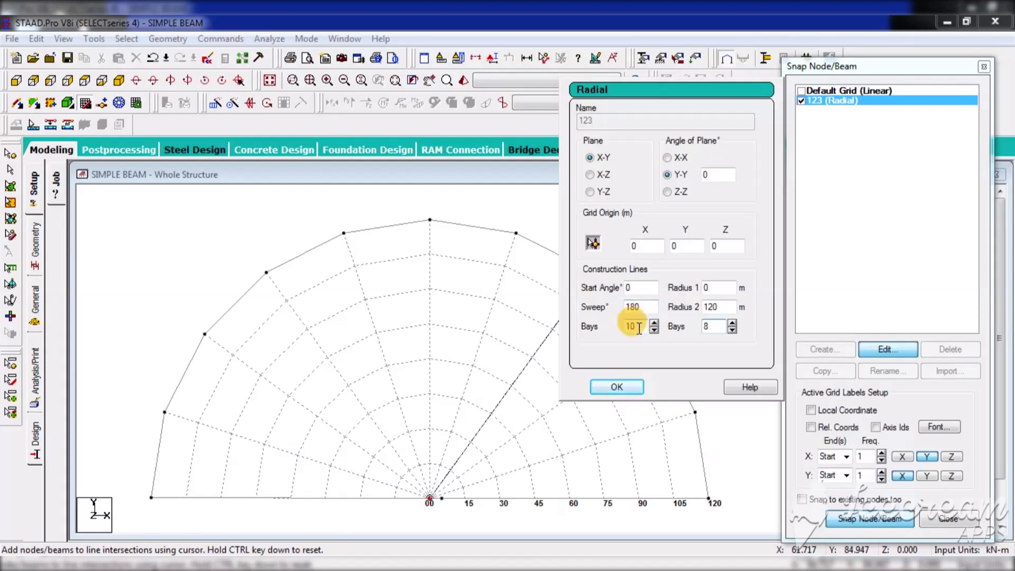
- Accept the radial grid's settings and make the default linear grid the active one
click(619, 385)
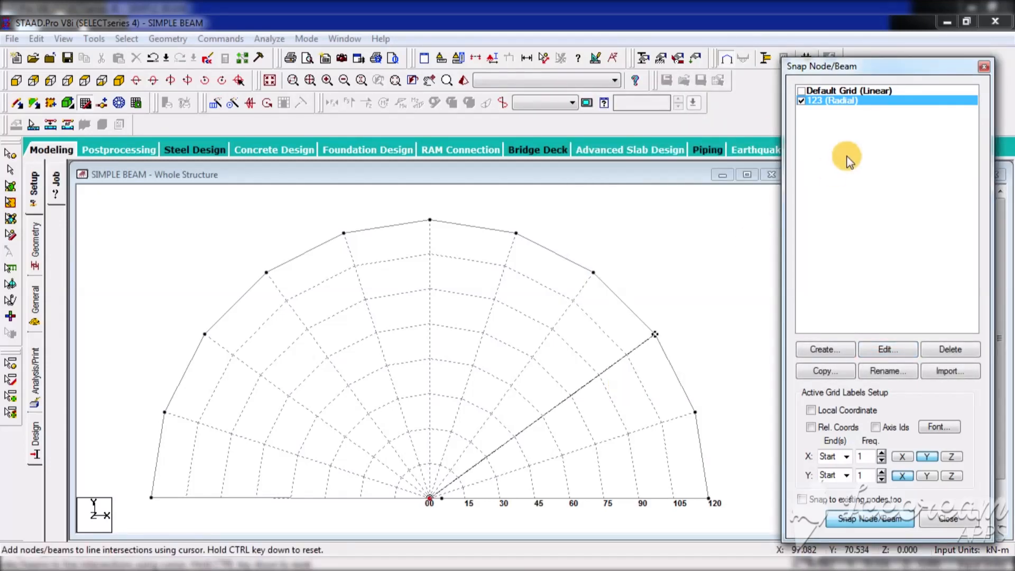
click(801, 91)
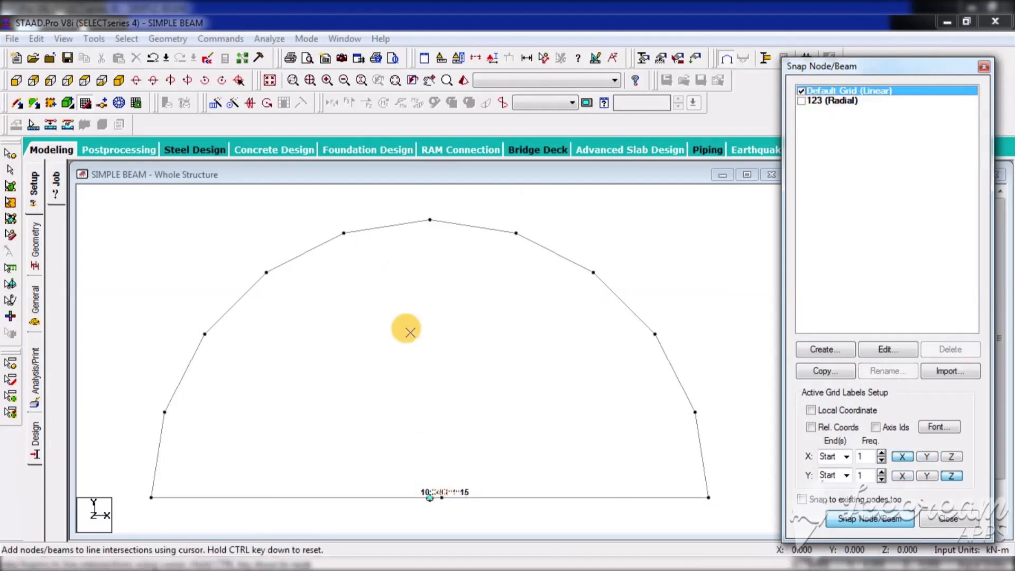
- Stop adding snap beams and delete the entire half-circle beam outline from the model
click(120, 81)
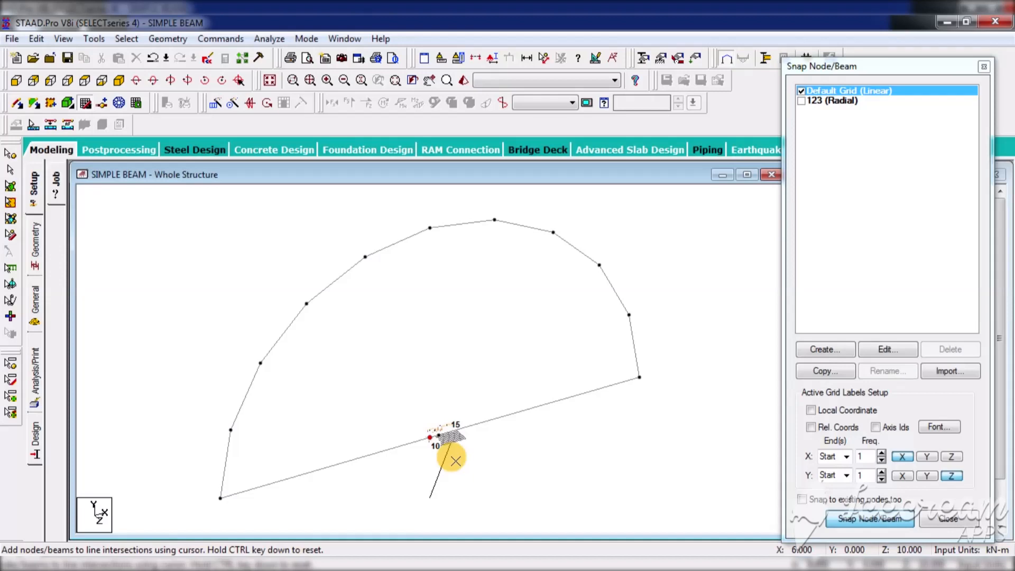
key(Escape)
key(ctrl+a)
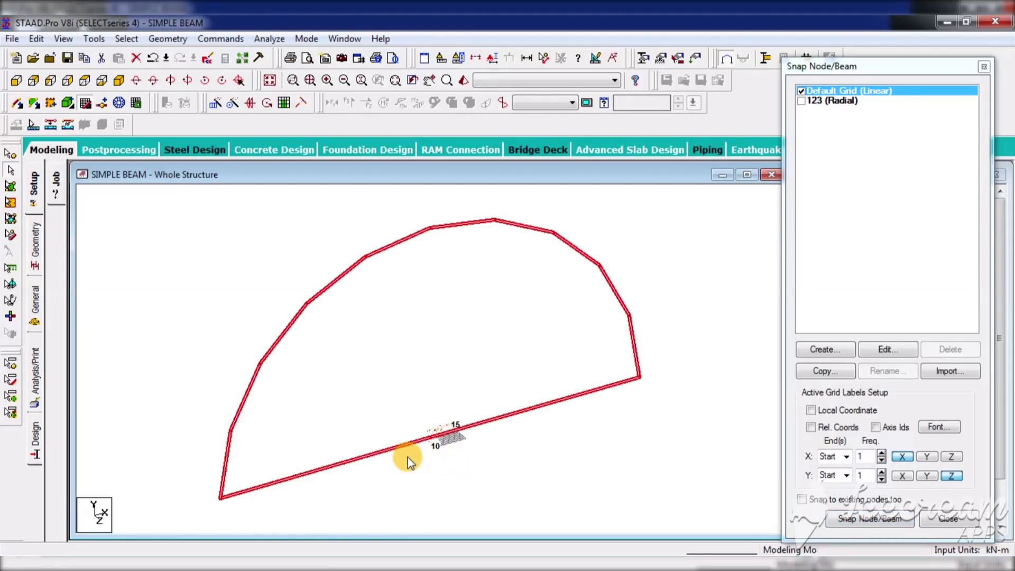
key(Delete)
key(Return)
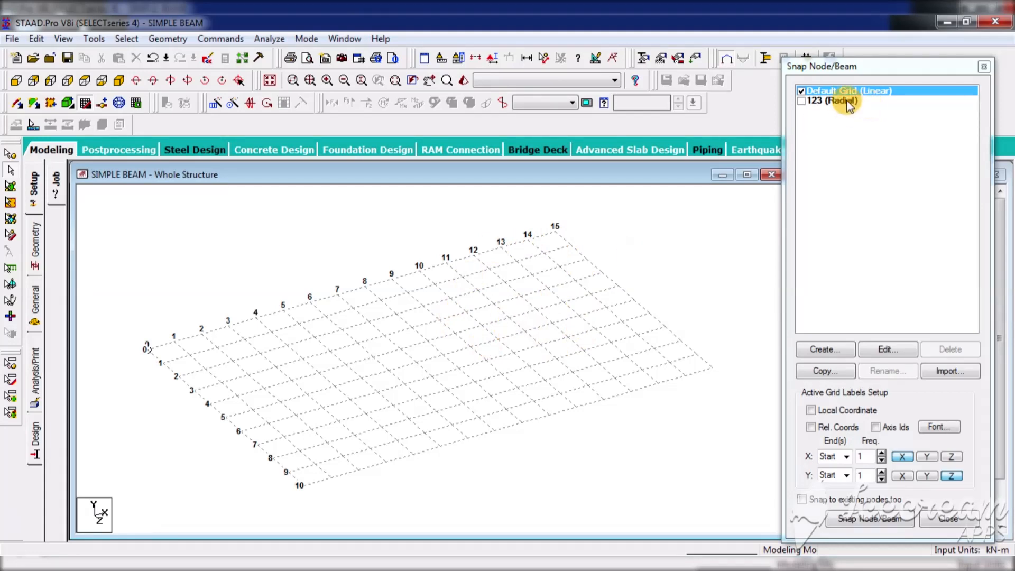
- Delete the radial grid 123 and make the default linear grid active
click(801, 101)
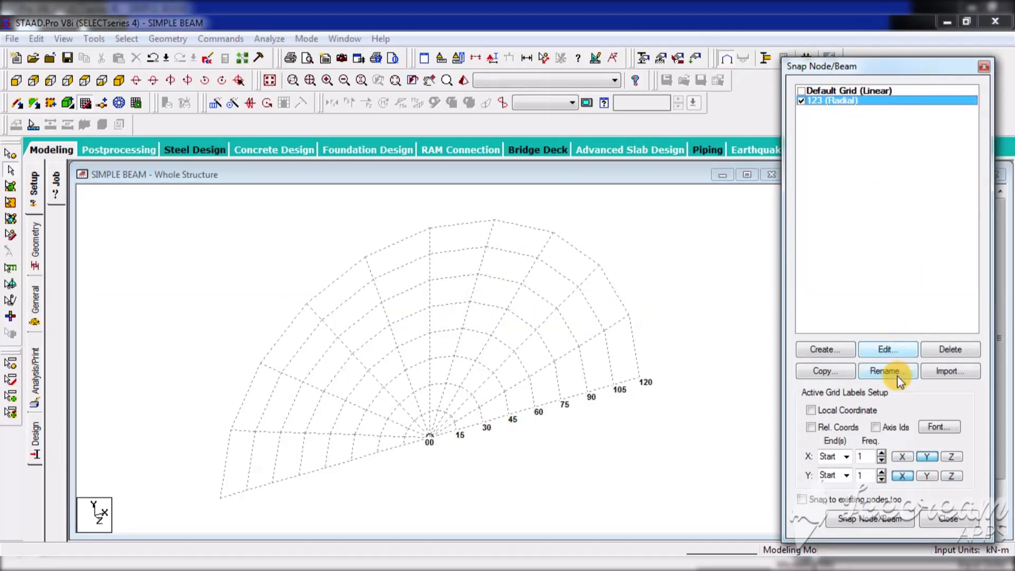
click(951, 350)
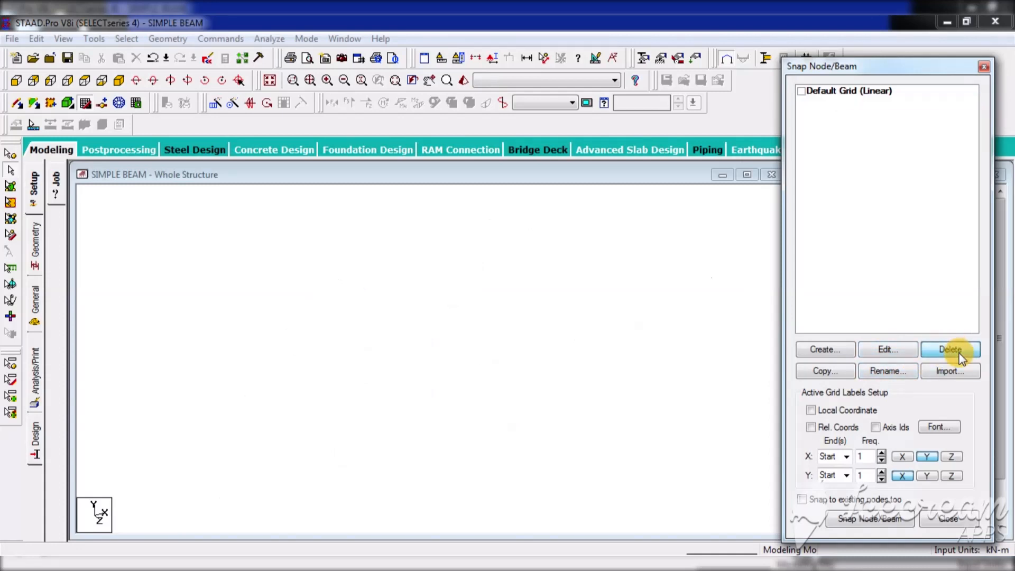
click(801, 92)
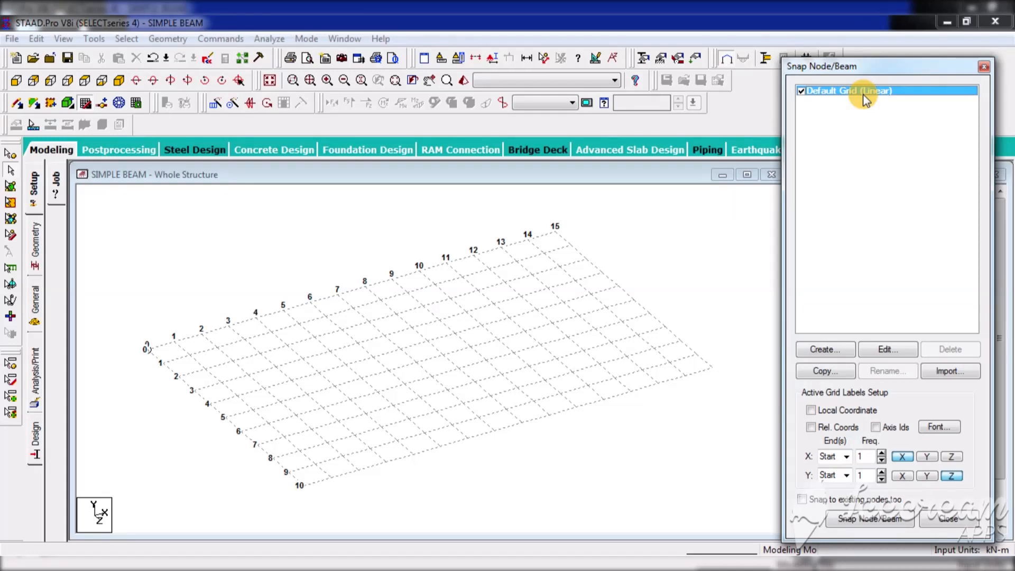
- Switch to the GRID list in Notepad and highlight the frame examples 3 to 6, followed by truss examples 7 and 8
click(946, 21)
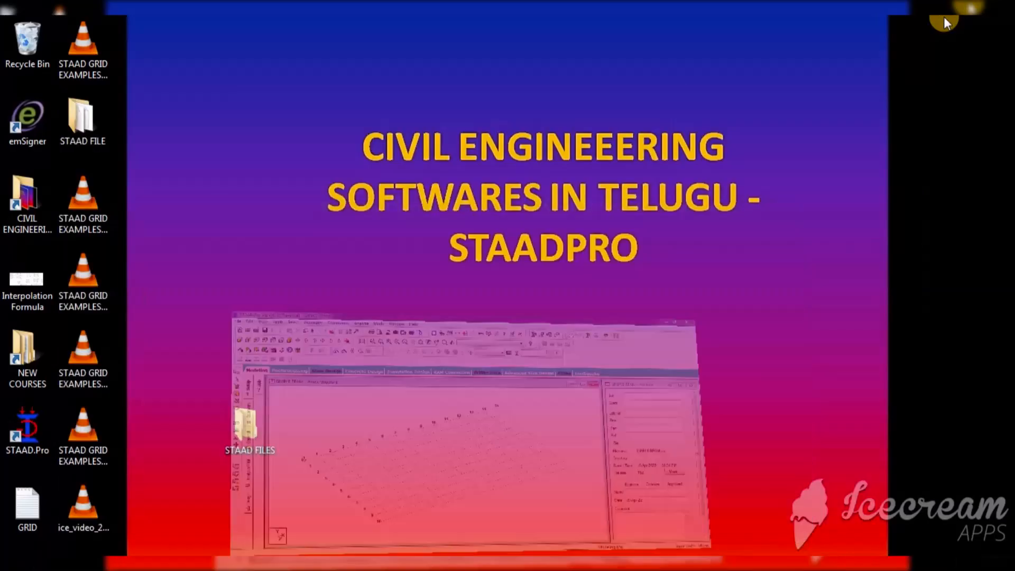
mouse_move(343, 566)
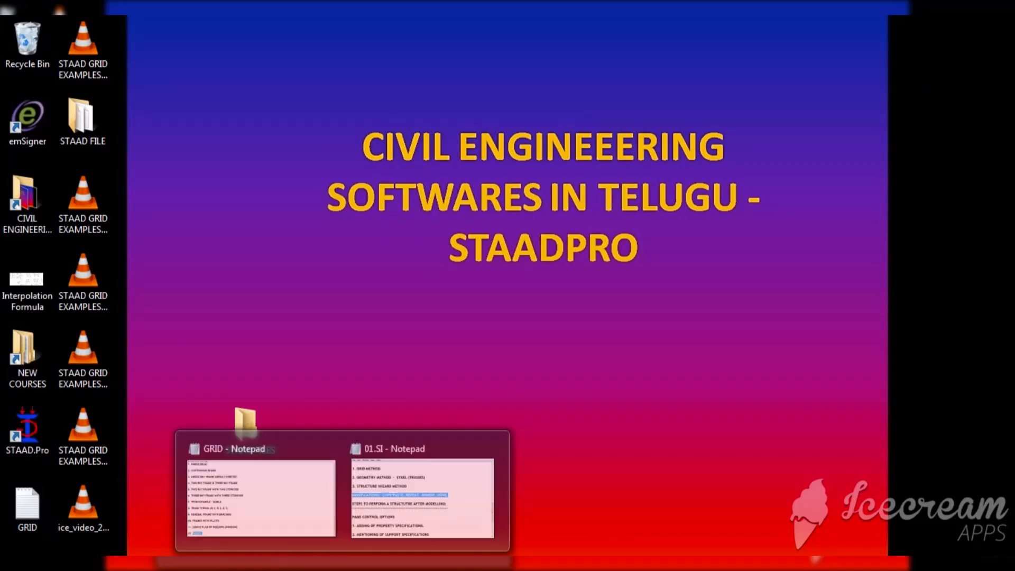
click(292, 501)
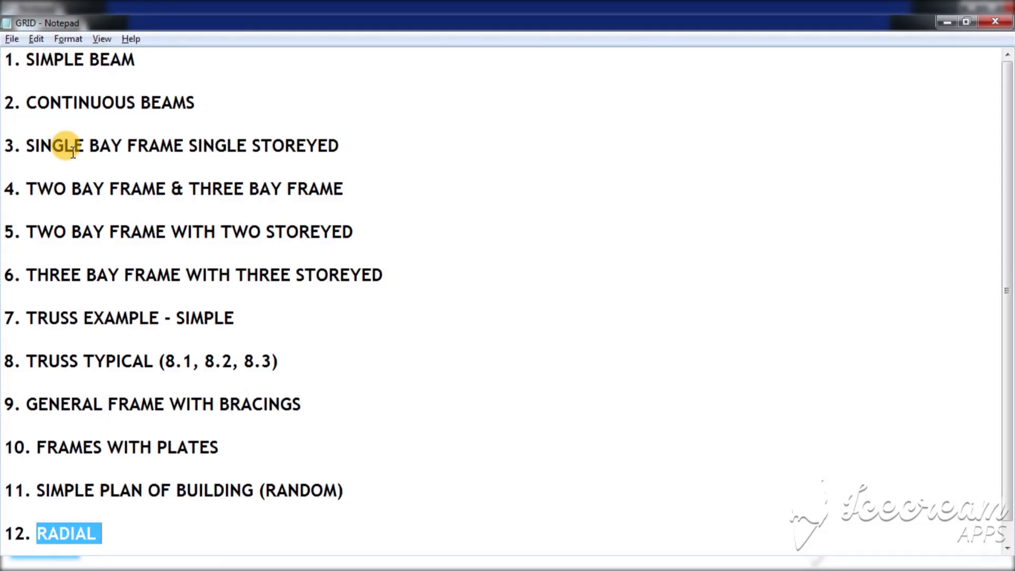
drag(26, 146, 399, 276)
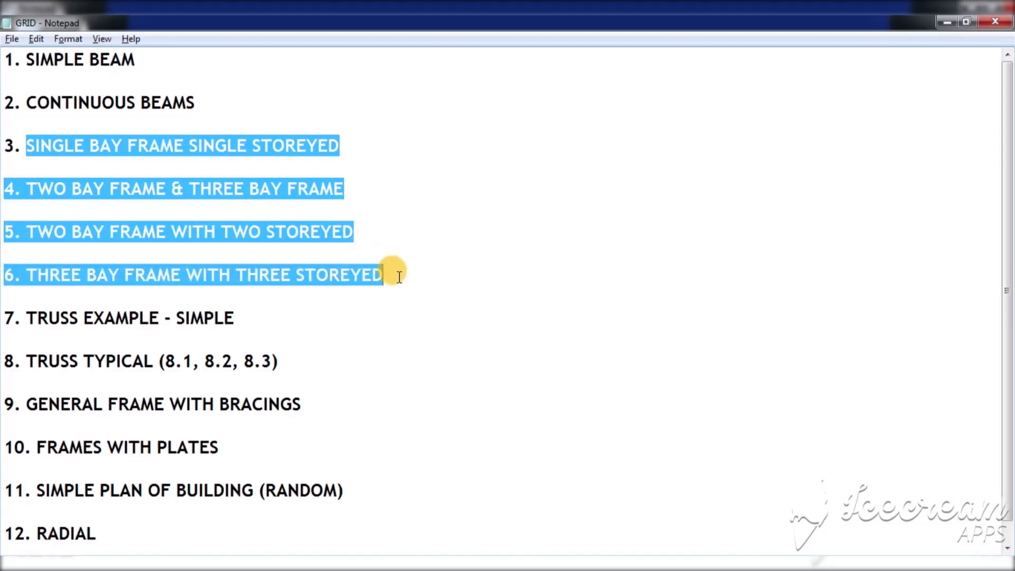
click(399, 276)
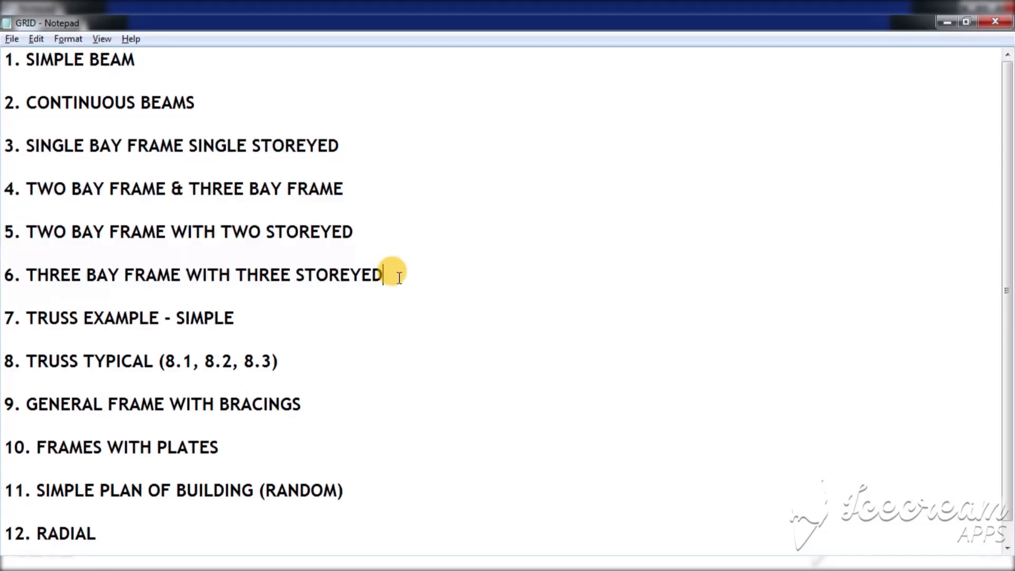
click(27, 319)
drag(28, 319, 293, 361)
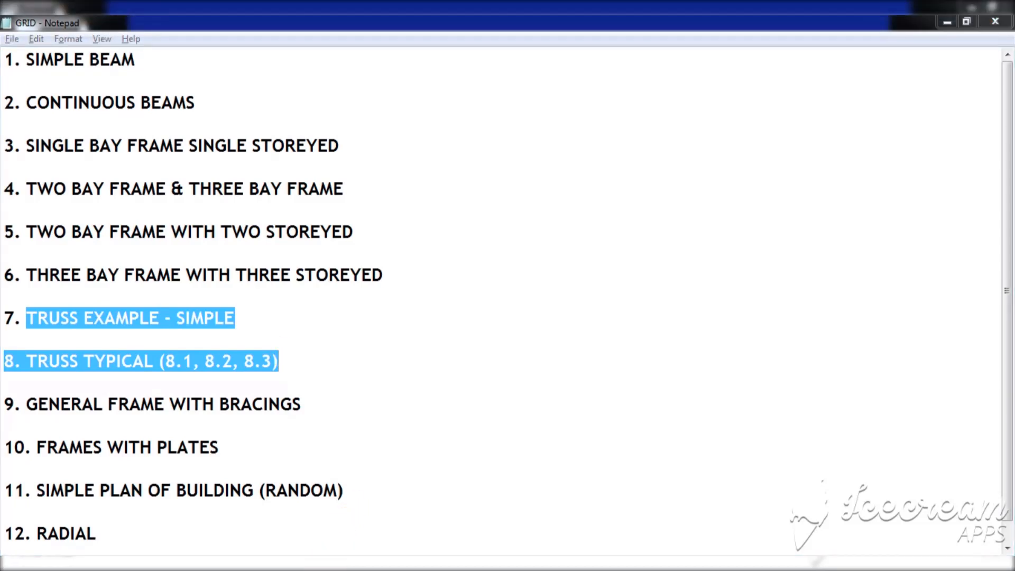
- Switch to Paint to review the sketches of examples 1 to 9 and of 10.1 and 10.2, and return to the list
mouse_move(388, 564)
click(378, 497)
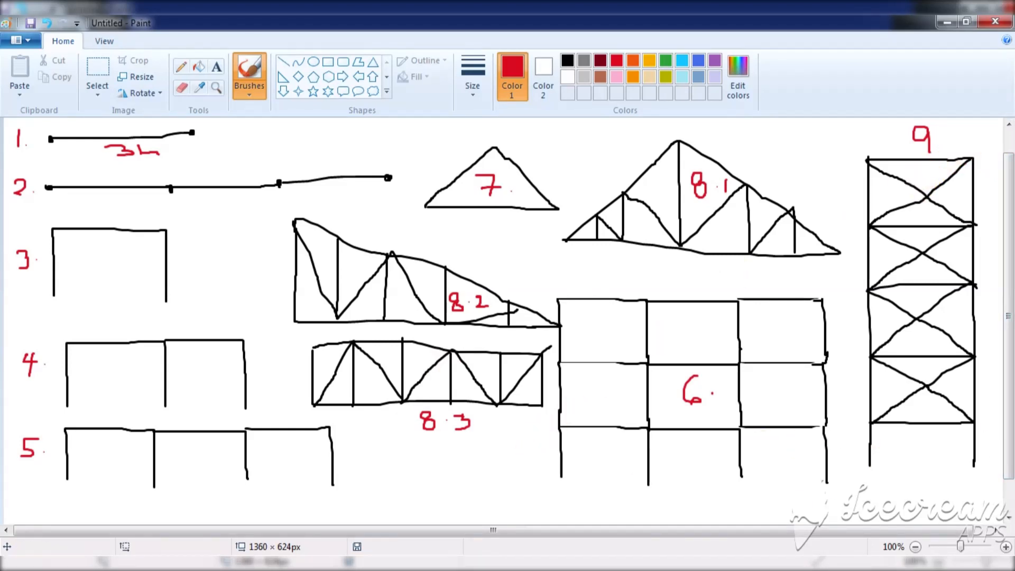
mouse_move(386, 561)
click(461, 516)
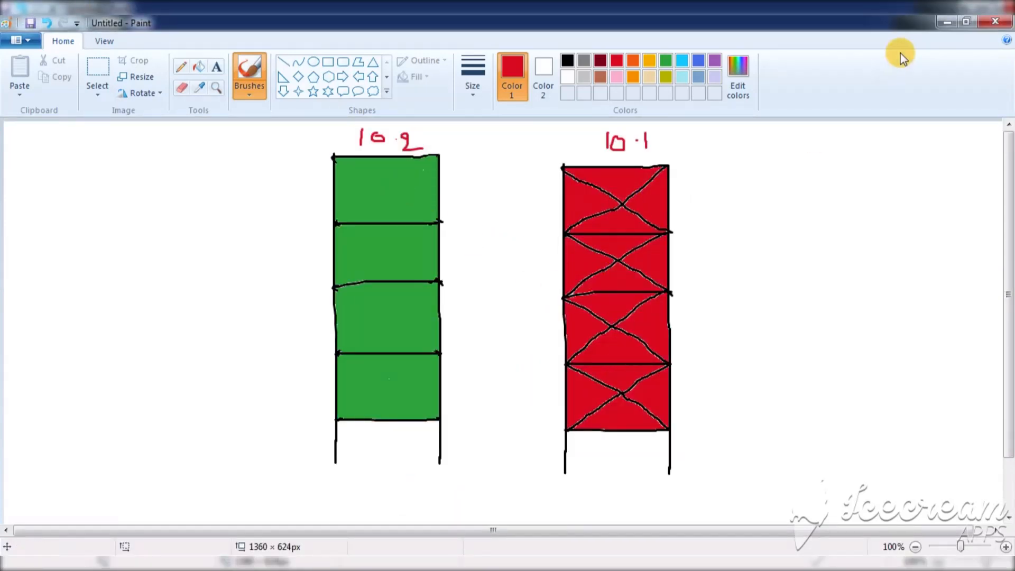
click(947, 21)
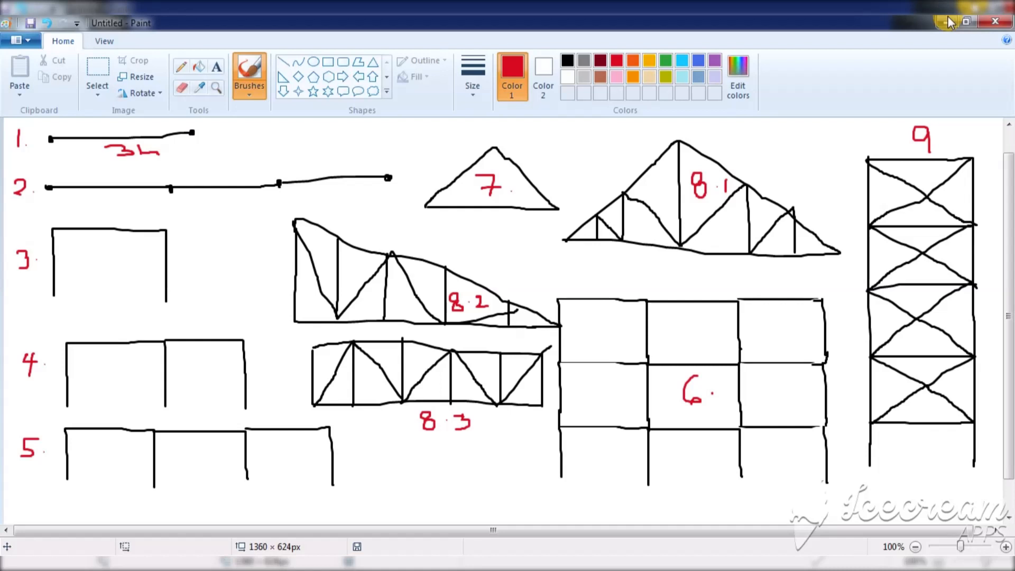
click(947, 21)
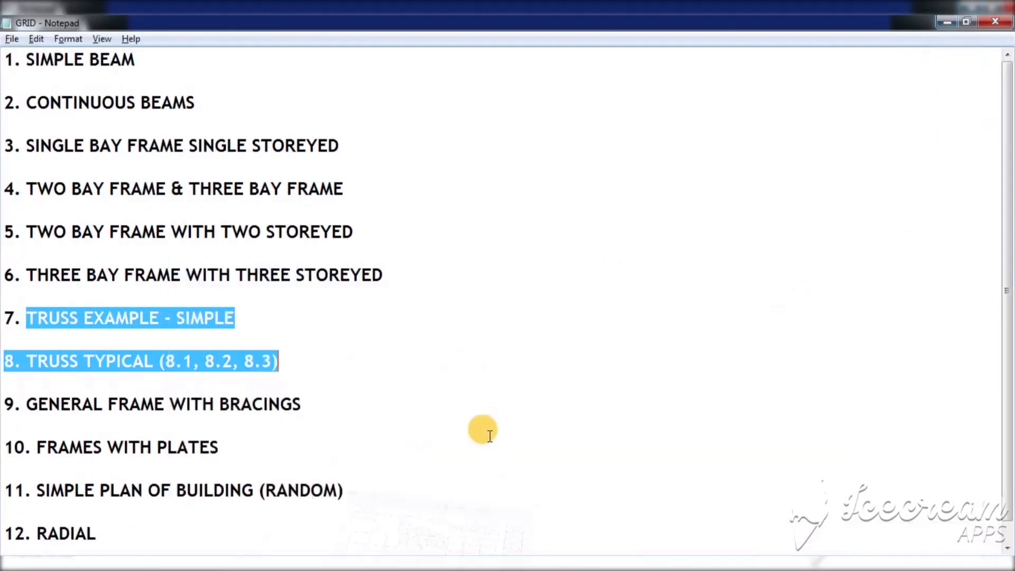
- Highlight example 11, the simple plan of building, and example 12, radial, in the list
click(99, 523)
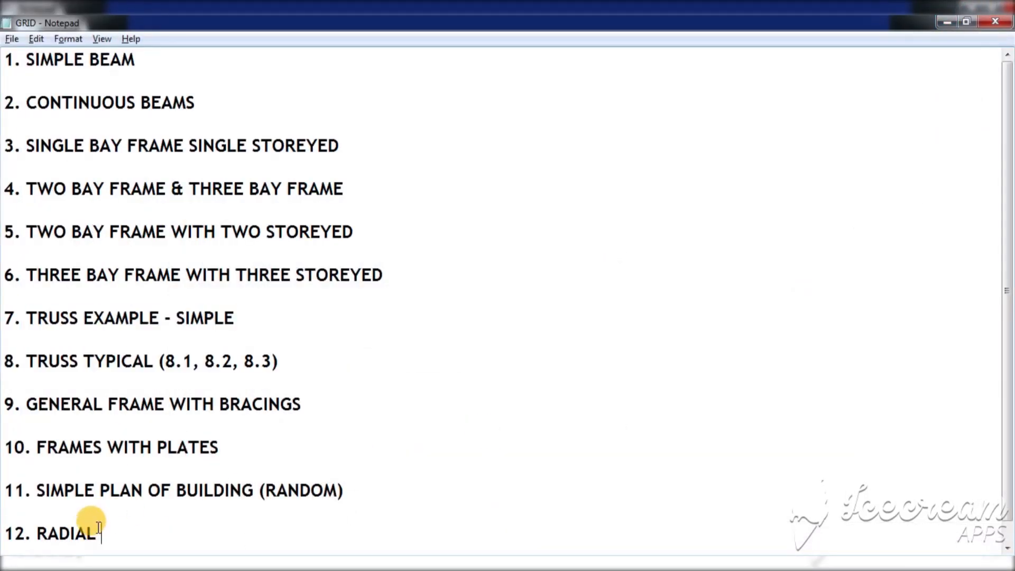
click(37, 490)
key(shift+End)
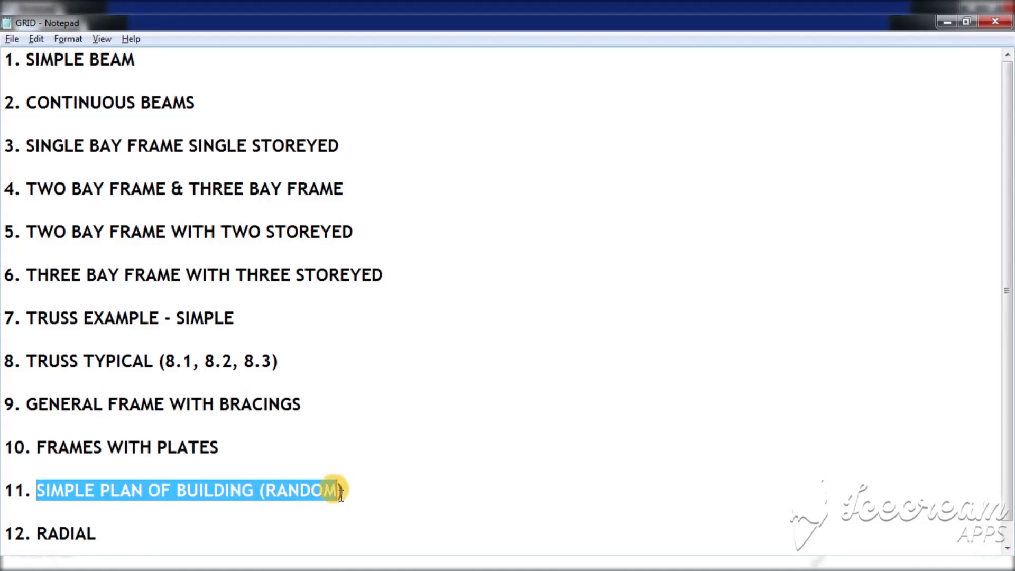
drag(95, 533, 41, 534)
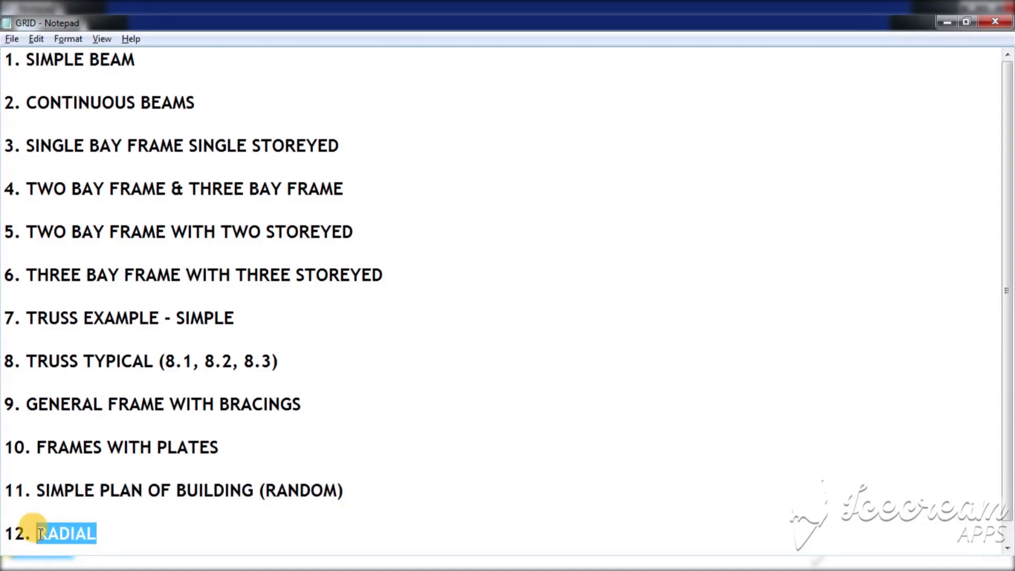